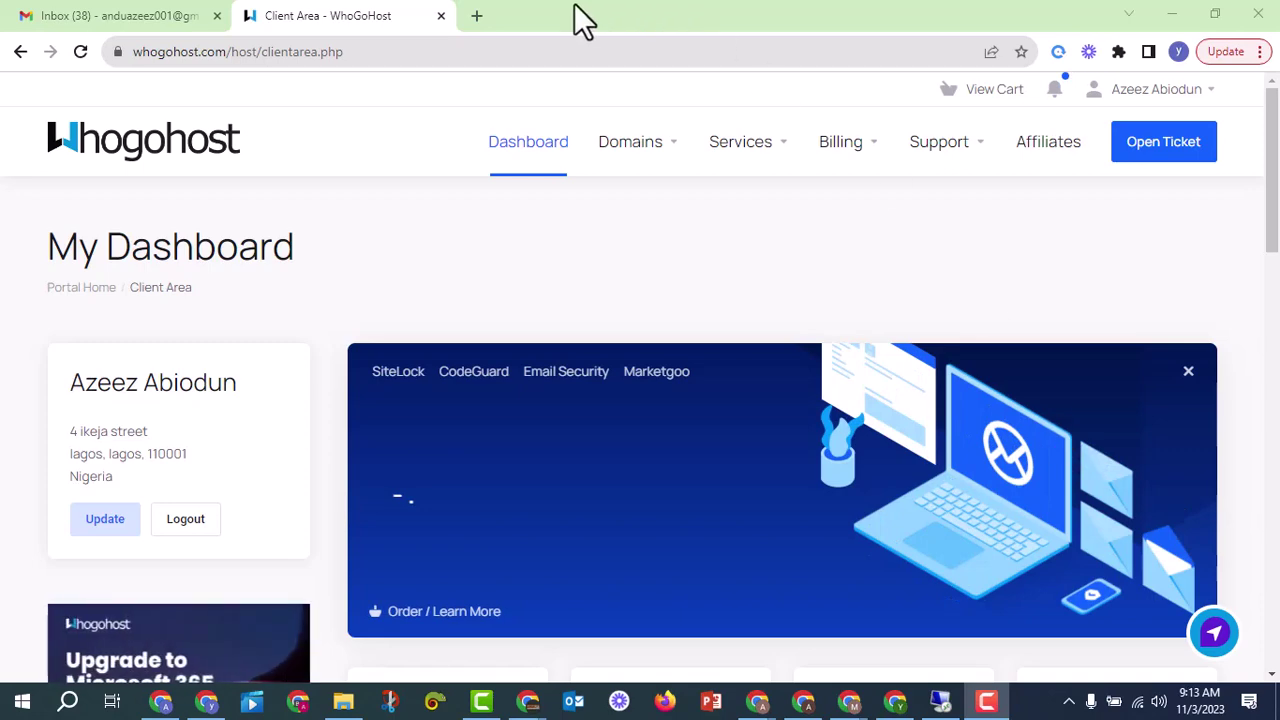
Step: Open a new browser tab next to the WhoGoHost client-area dashboard
{"action": "left_click", "coordinate": [481, 16]}
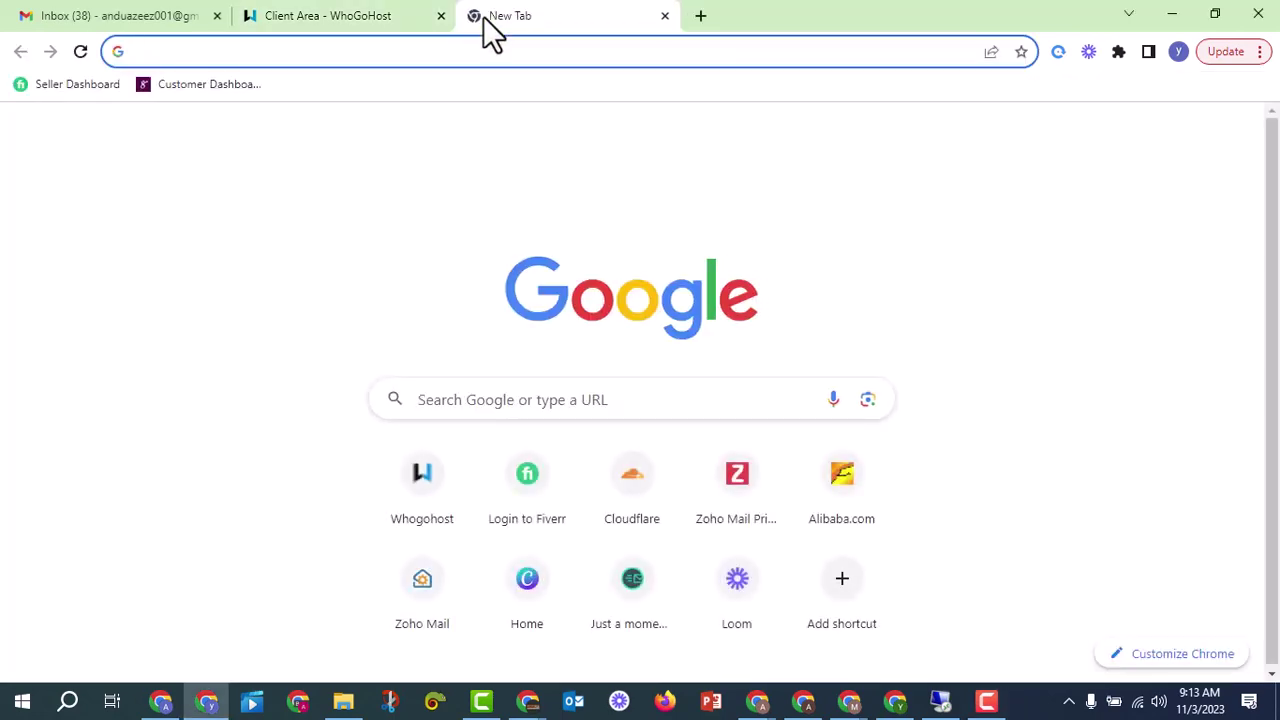
Step: Search 'neverbounce pricing', open NeverBounce's pricing page and highlight the 10,000-email pay-as-you-go tier
{"action": "type", "text": "ne"}
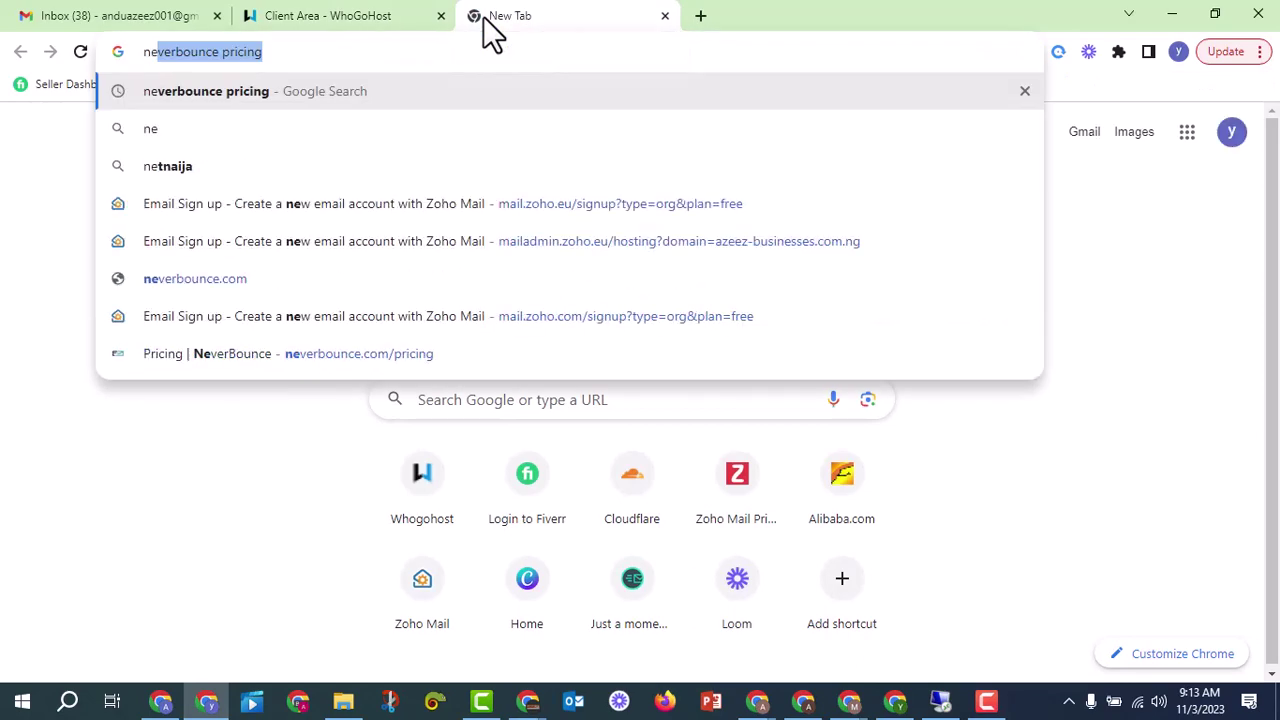
{"action": "key", "text": "Return"}
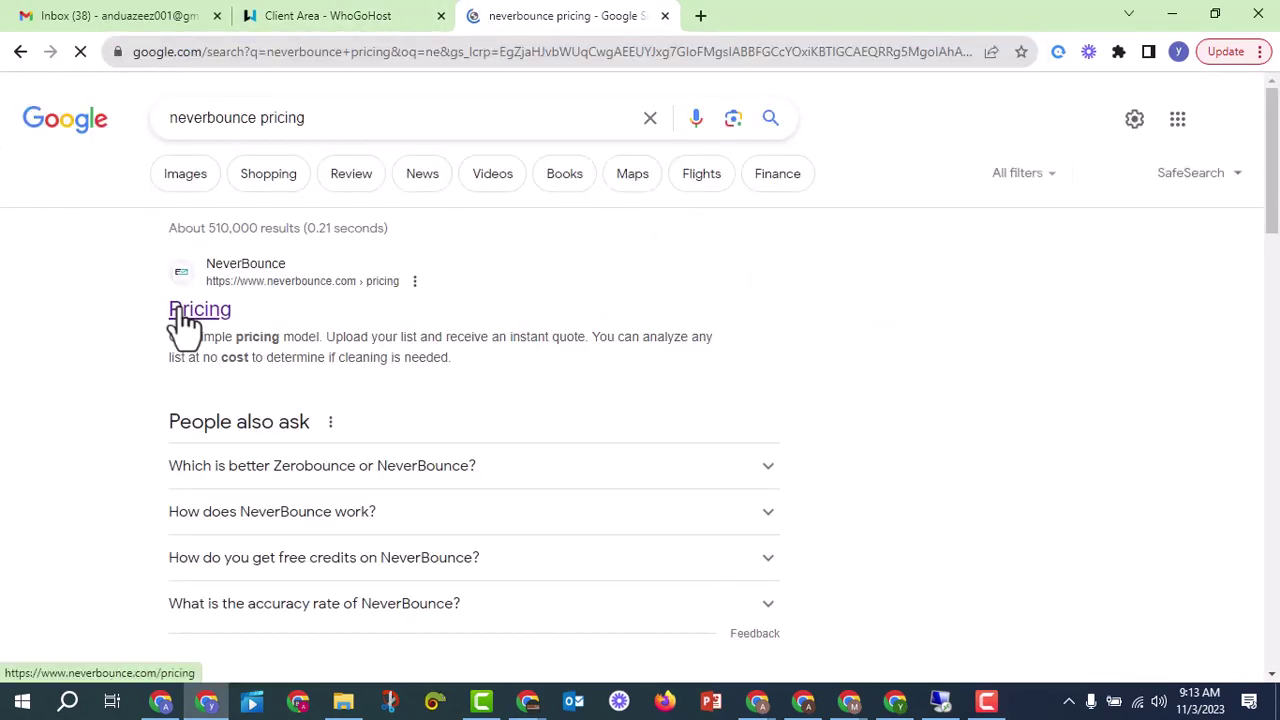
{"action": "left_click", "coordinate": [187, 318]}
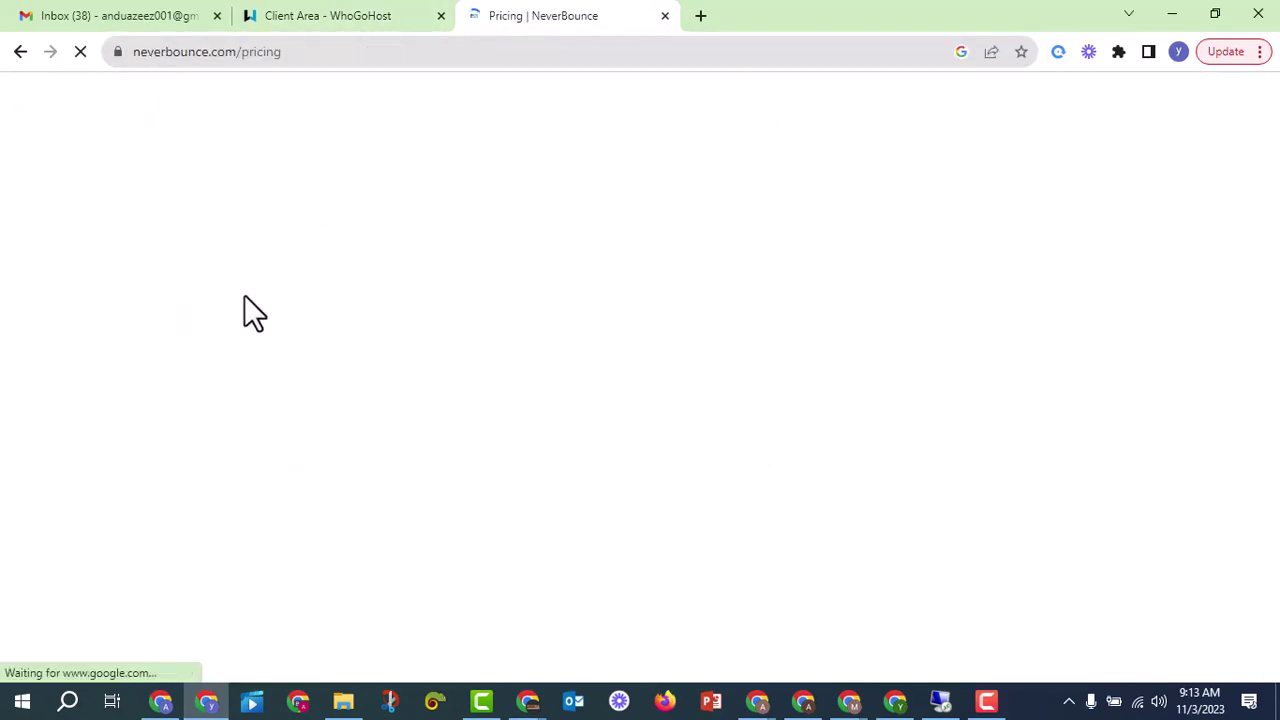
{"action": "scroll", "coordinate": [620, 280], "scroll_direction": "down", "scroll_amount": 3}
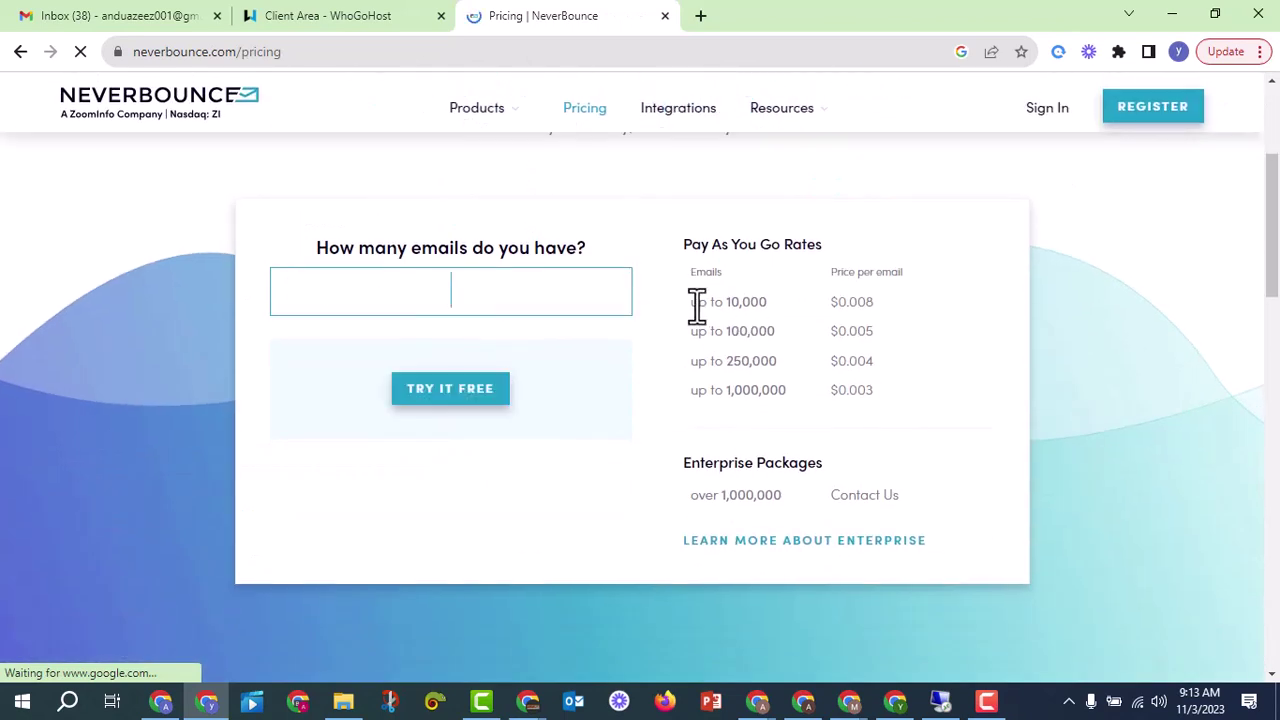
{"action": "left_click_drag", "start_coordinate": [779, 303], "coordinate": [726, 305]}
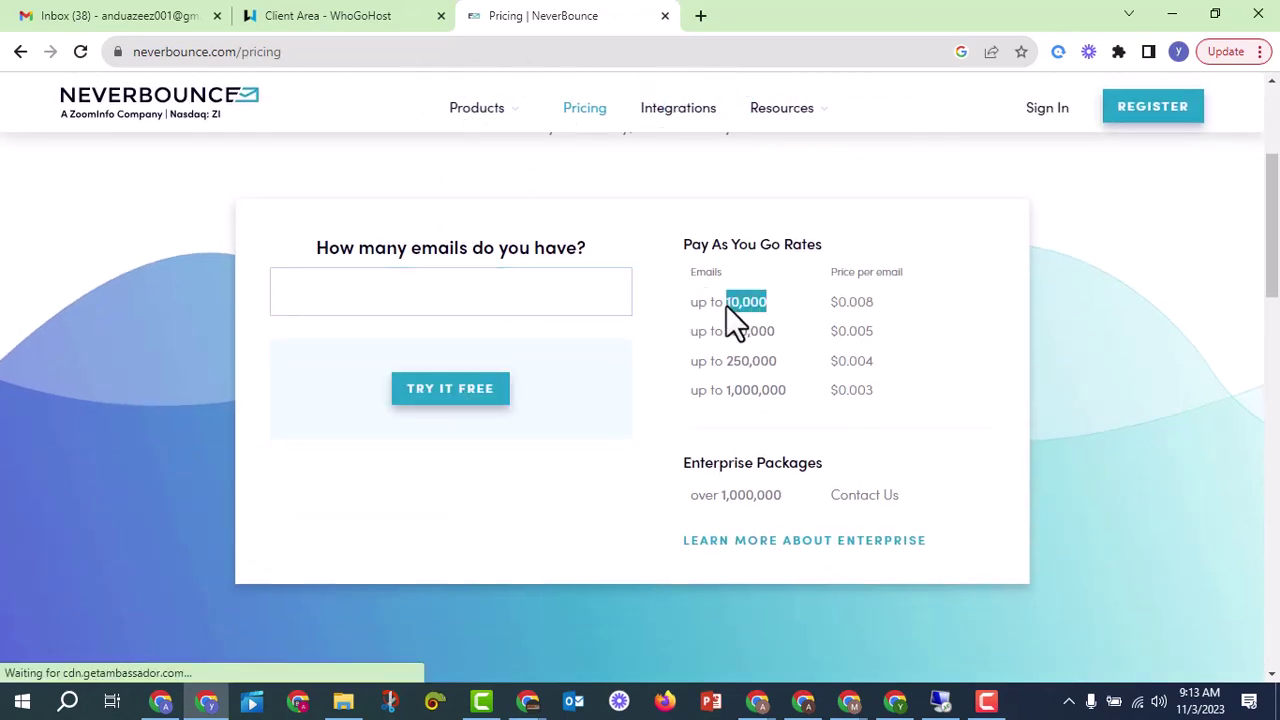
Step: Set ZeroBounce's pricing calculator to 10,000 emails ($64.00/month), then start a 'mill' search in a new tab
{"action": "left_click", "coordinate": [703, 18]}
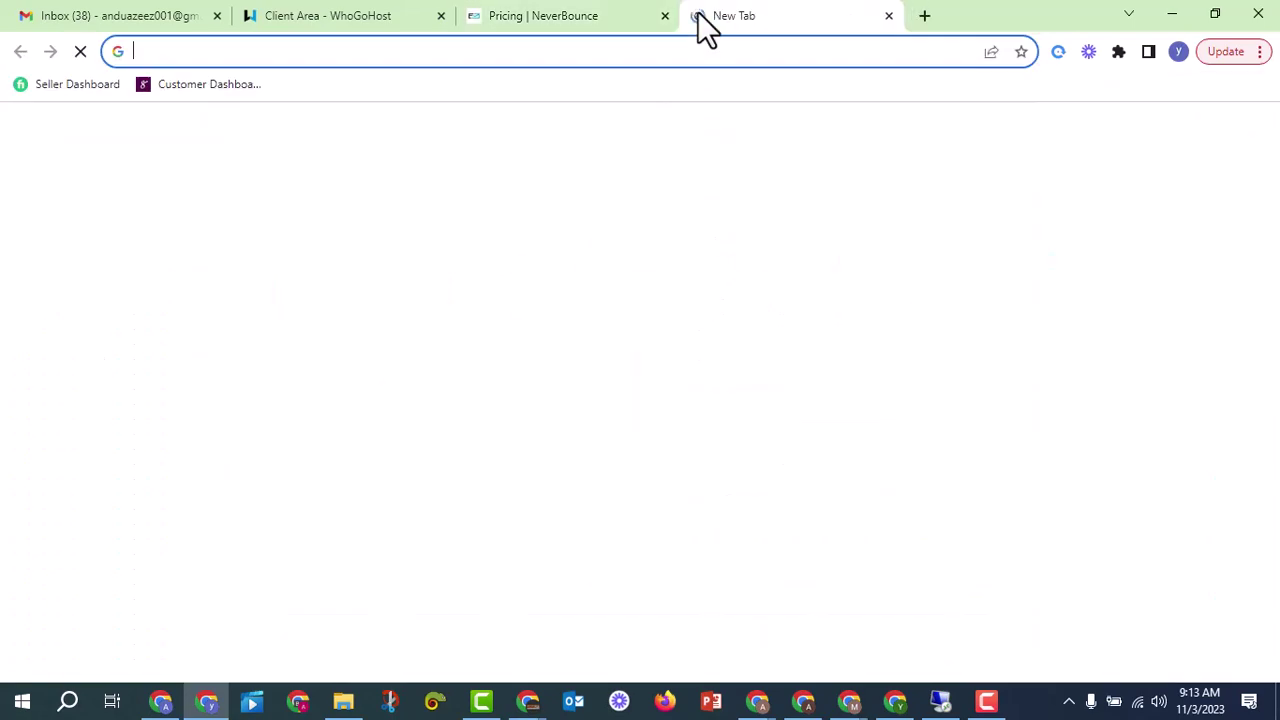
{"action": "type", "text": "zer"}
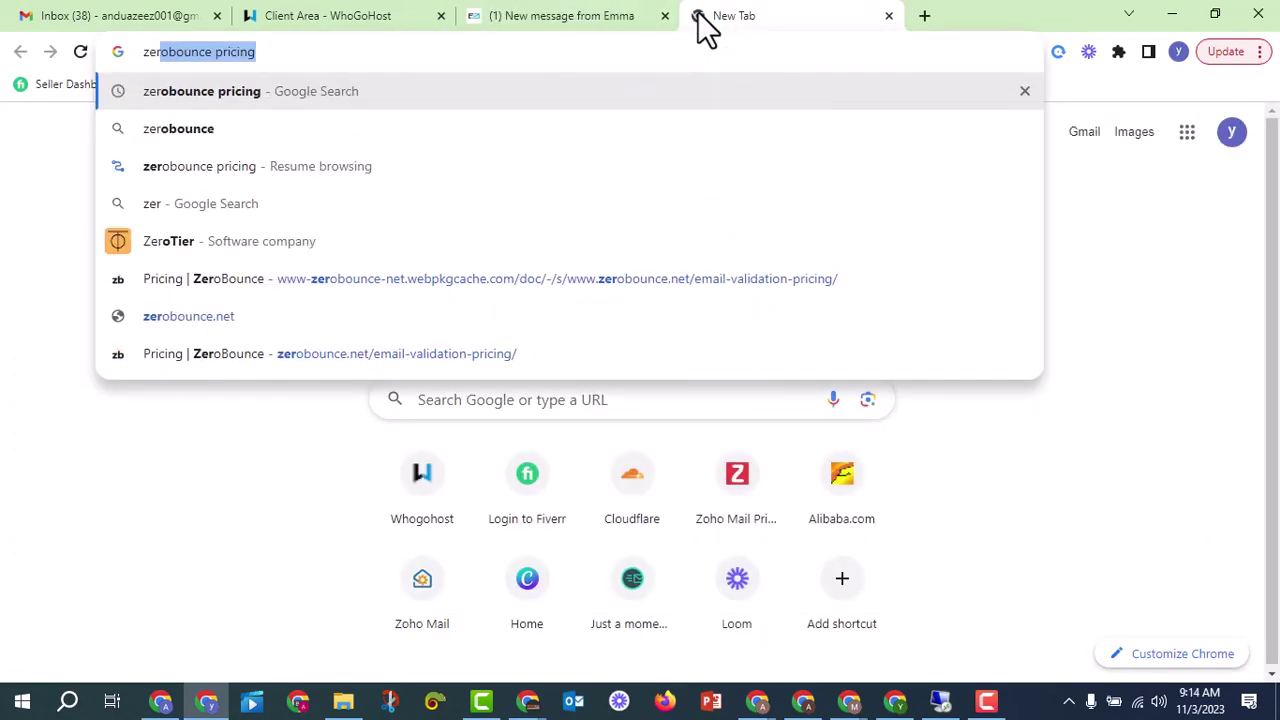
{"action": "key", "text": "Return"}
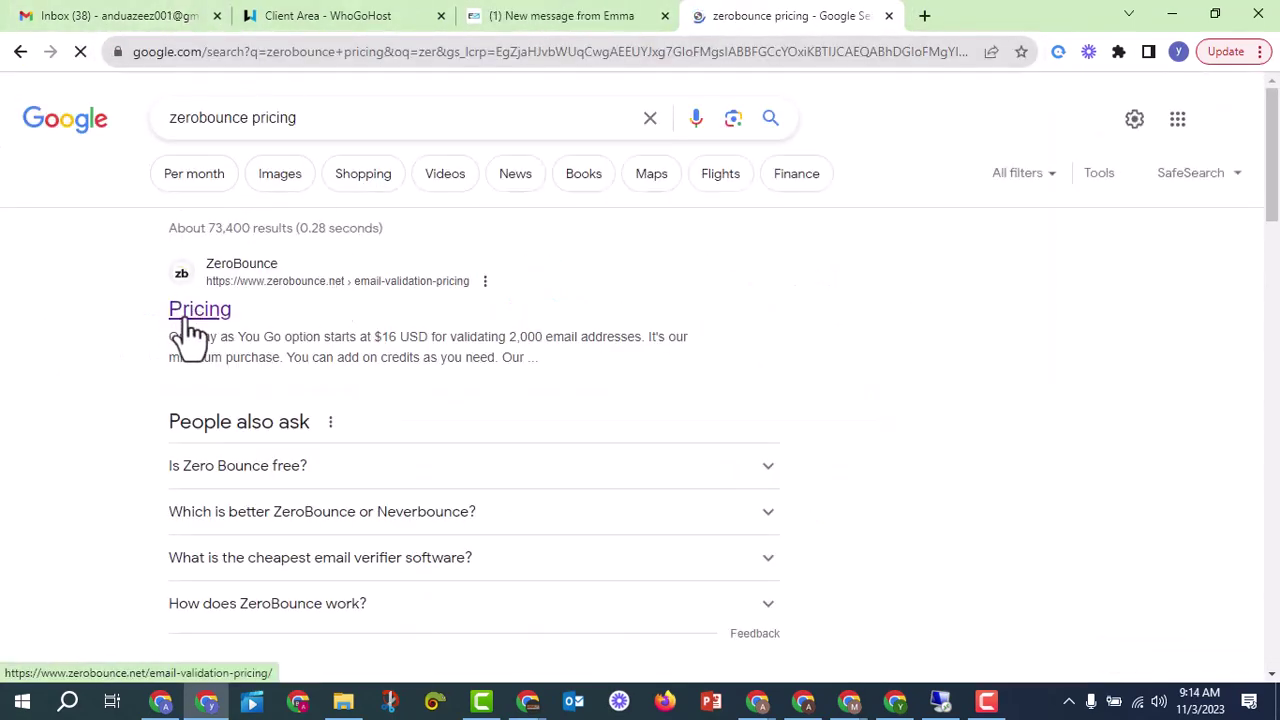
{"action": "left_click", "coordinate": [212, 310]}
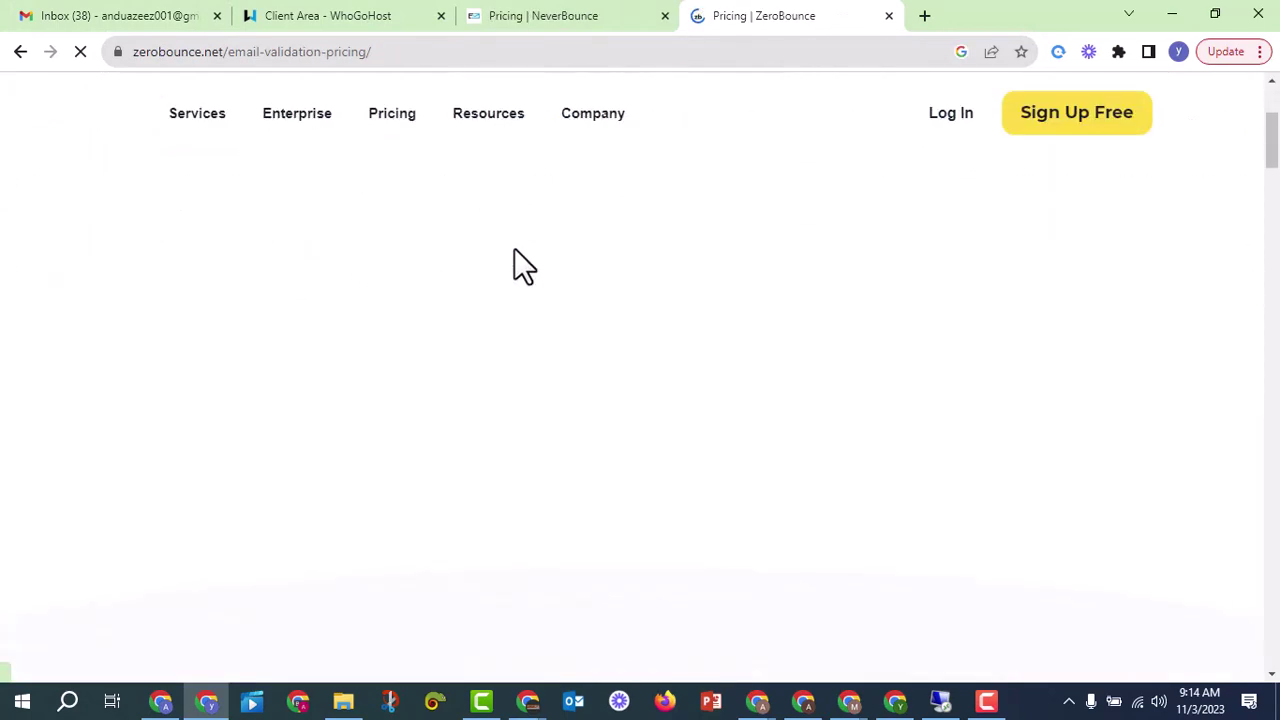
{"action": "scroll", "coordinate": [632, 280], "scroll_direction": "down", "scroll_amount": 3}
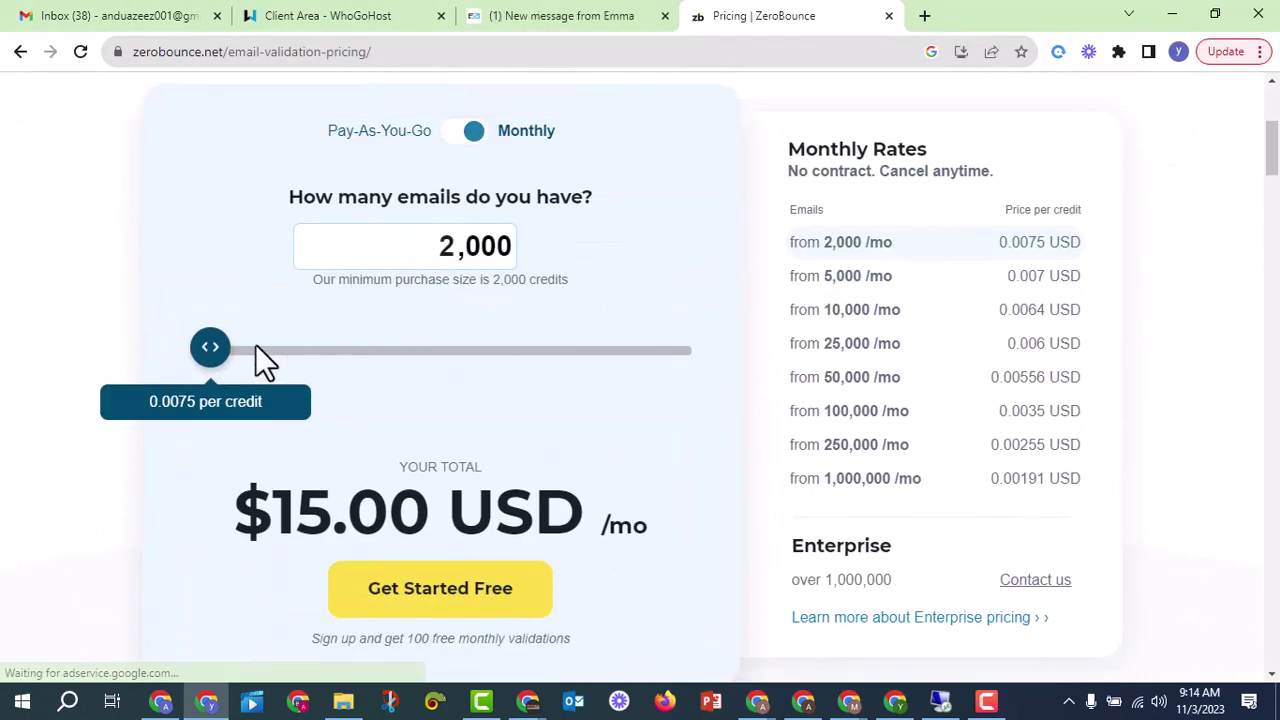
{"action": "left_click_drag", "start_coordinate": [214, 350], "coordinate": [340, 358]}
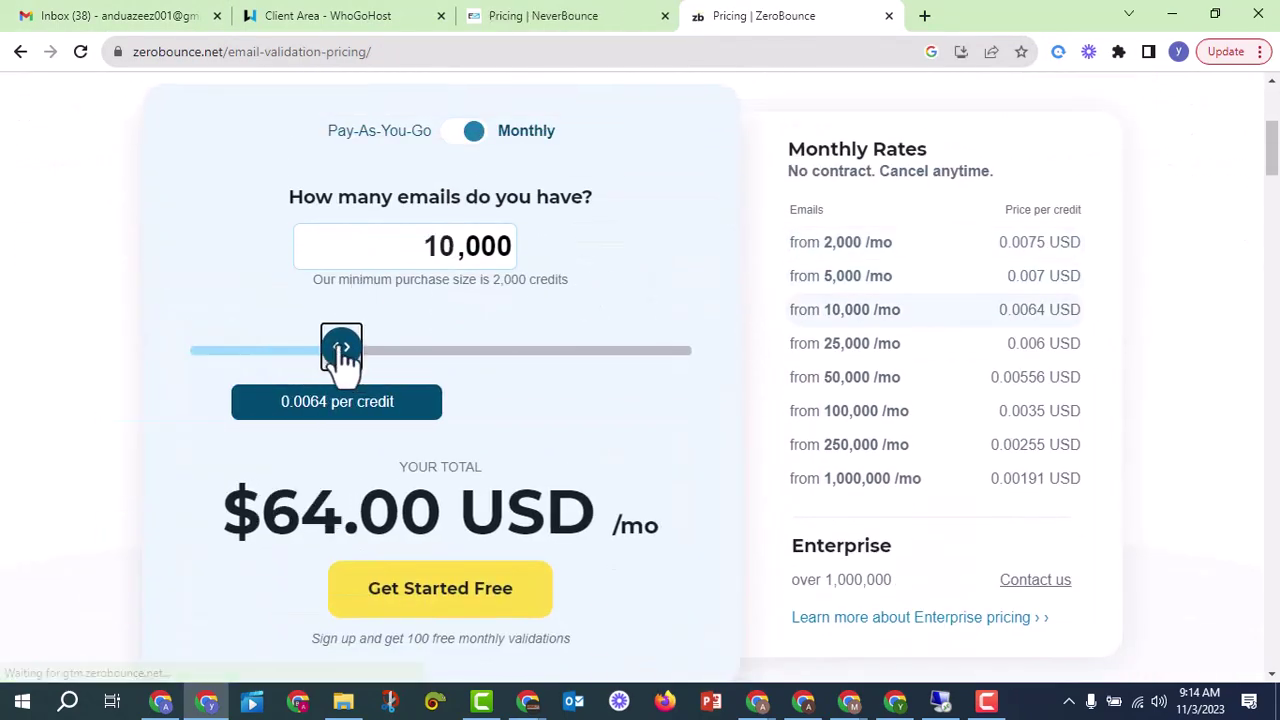
{"action": "double_click", "coordinate": [332, 512]}
{"action": "left_click", "coordinate": [484, 250]}
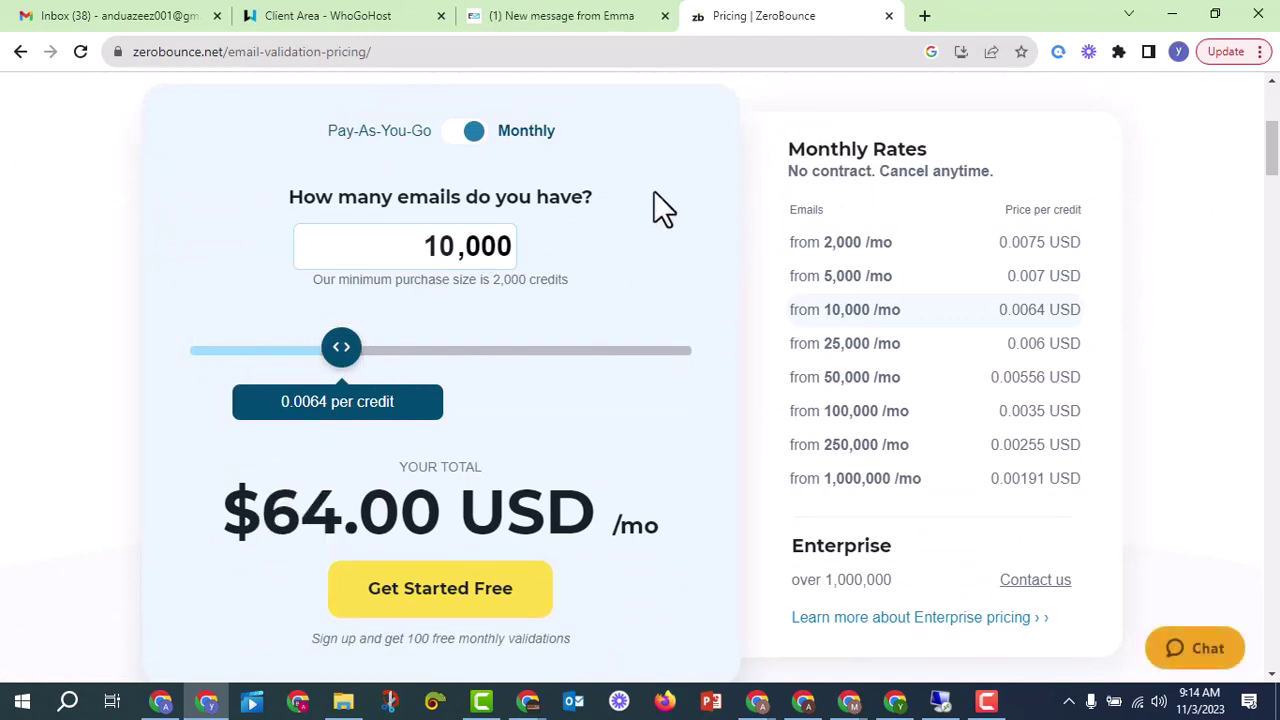
{"action": "left_click", "coordinate": [924, 15]}
{"action": "type", "text": "mill"}
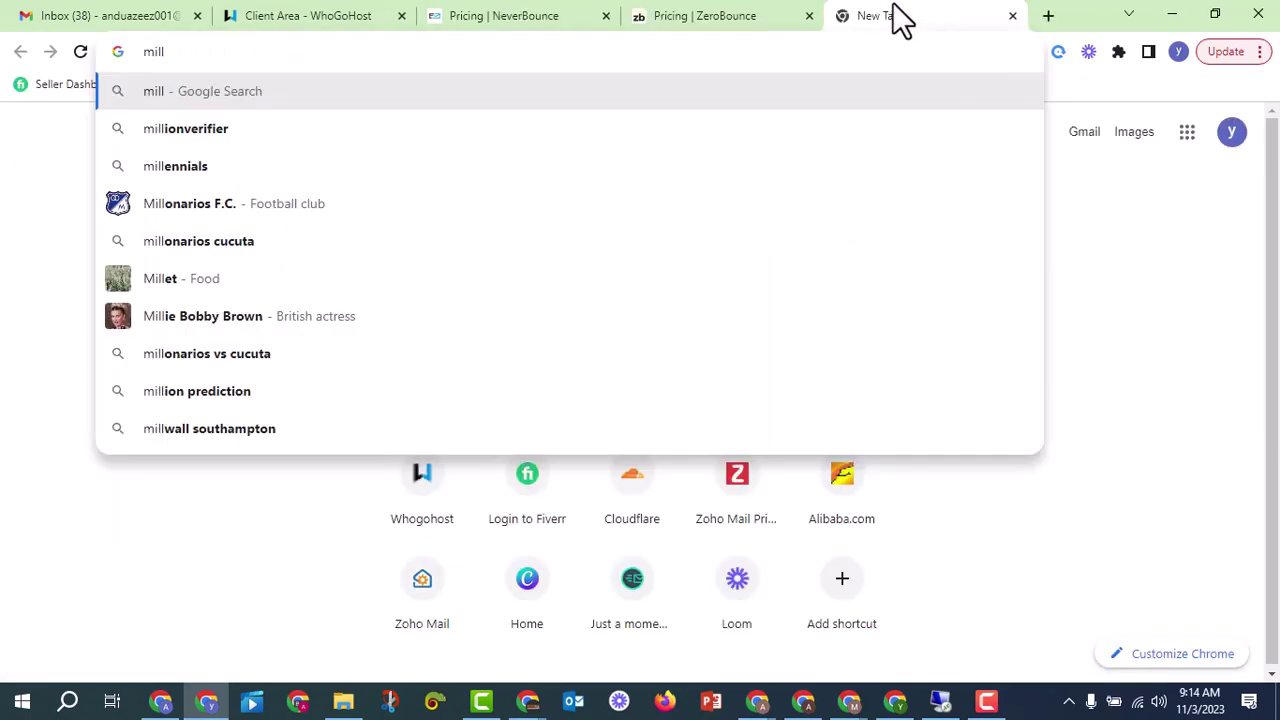
Step: Price 10,000 emails on MillionVerifier: $37 one-time credits or $15 monthly automated verification
{"action": "left_click", "coordinate": [383, 128]}
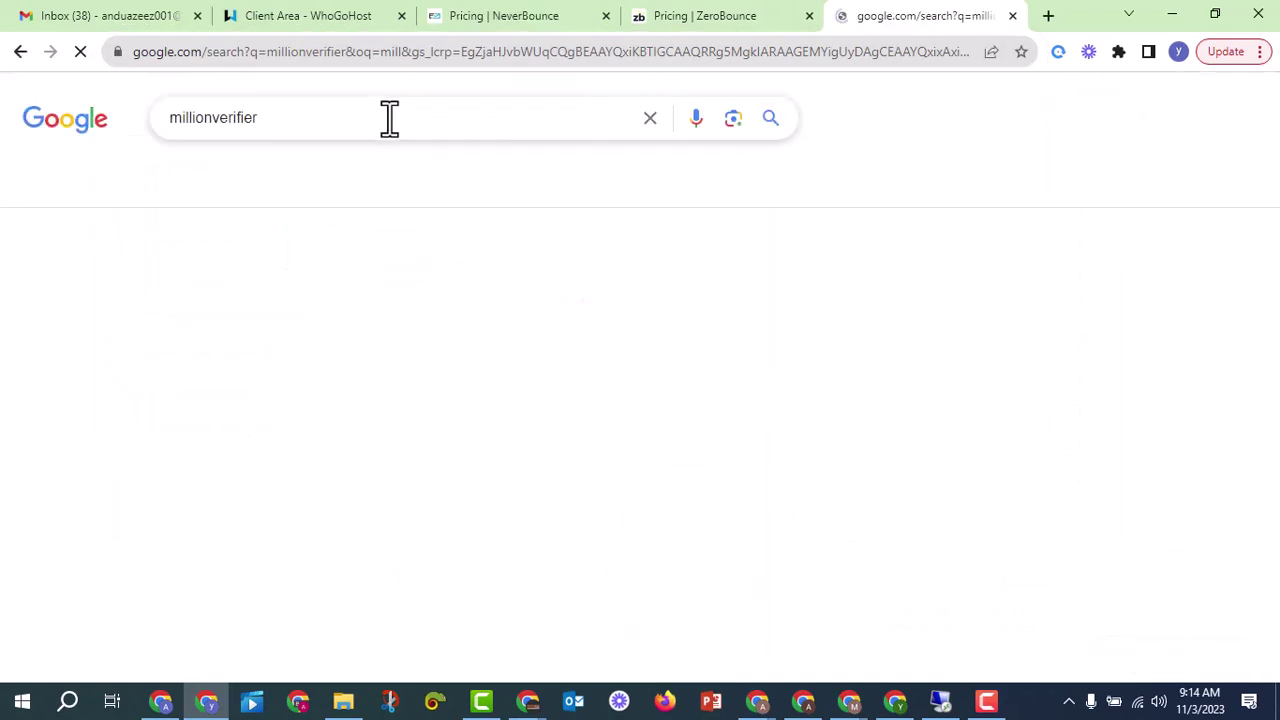
{"action": "scroll", "coordinate": [414, 286], "scroll_direction": "down", "scroll_amount": 4}
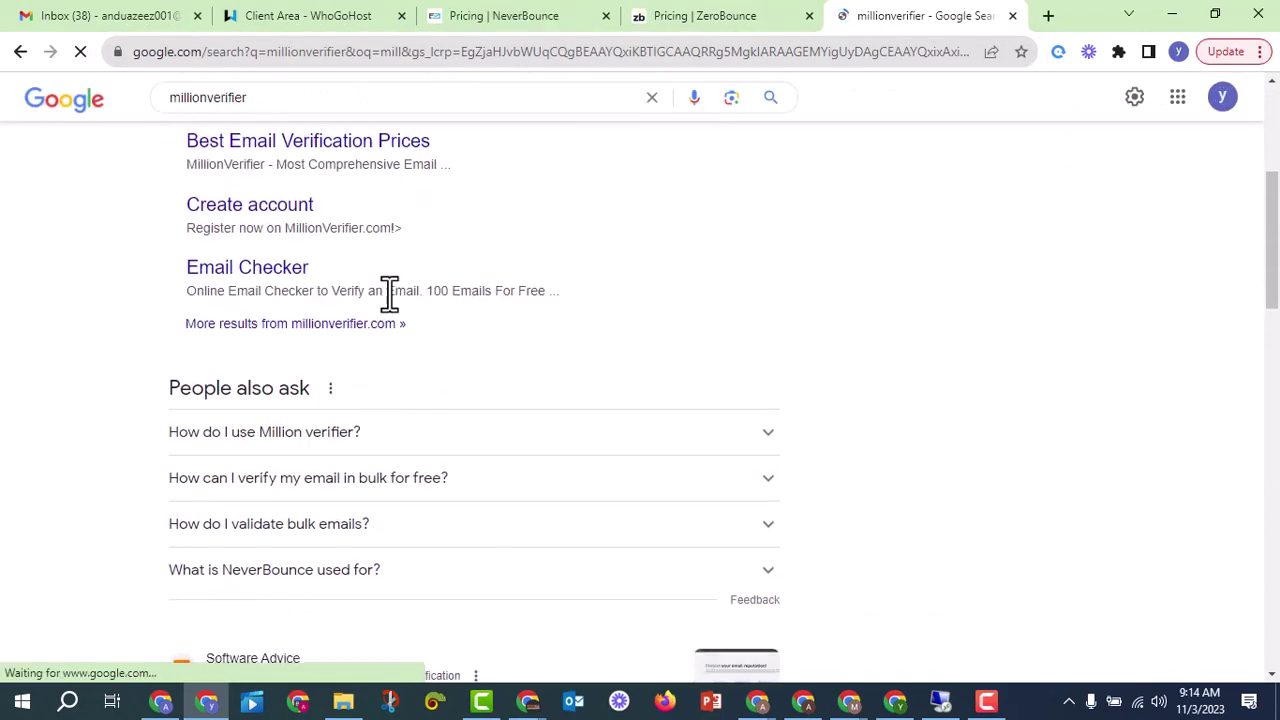
{"action": "scroll", "coordinate": [389, 292], "scroll_direction": "up", "scroll_amount": 3}
{"action": "left_click", "coordinate": [510, 303]}
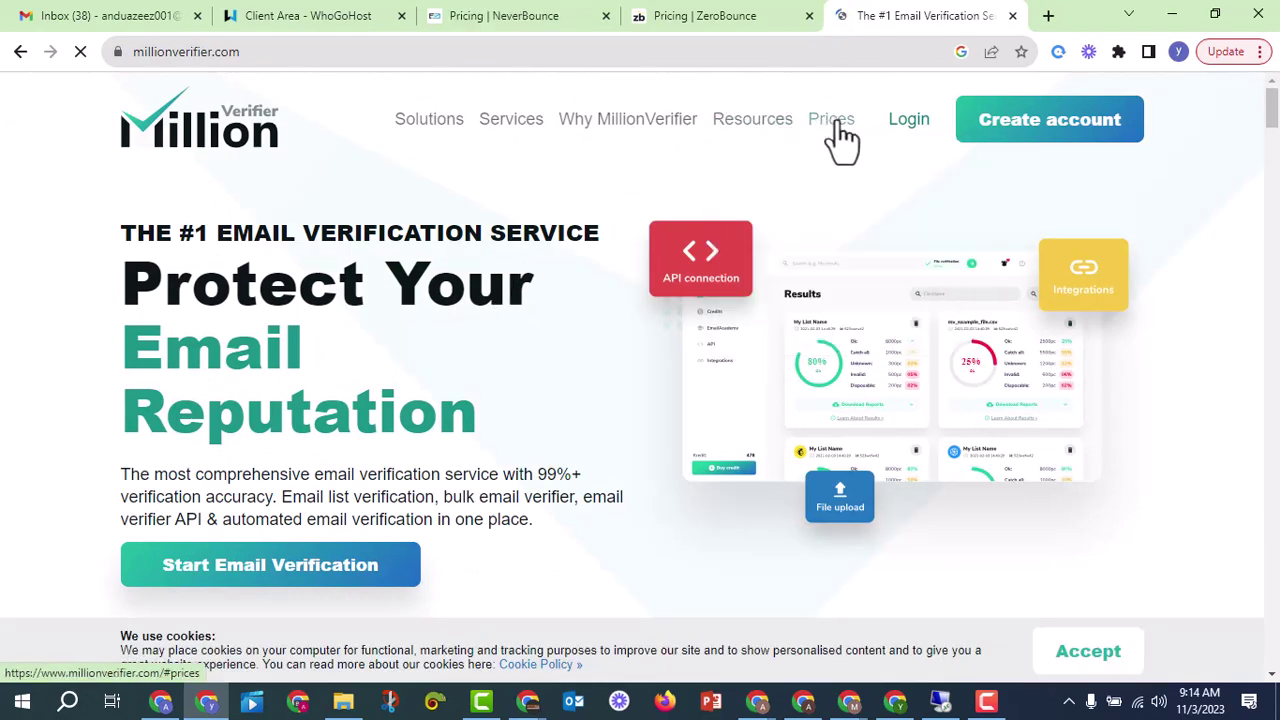
{"action": "left_click", "coordinate": [836, 124]}
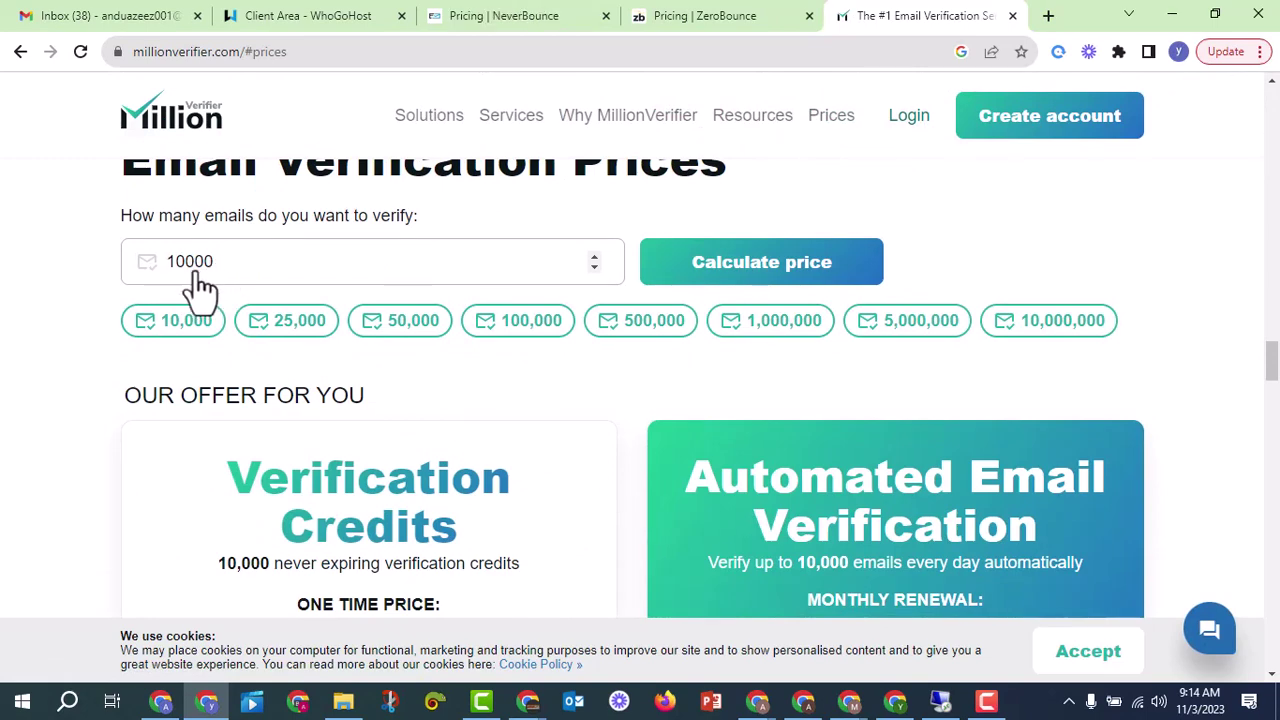
{"action": "left_click", "coordinate": [766, 266]}
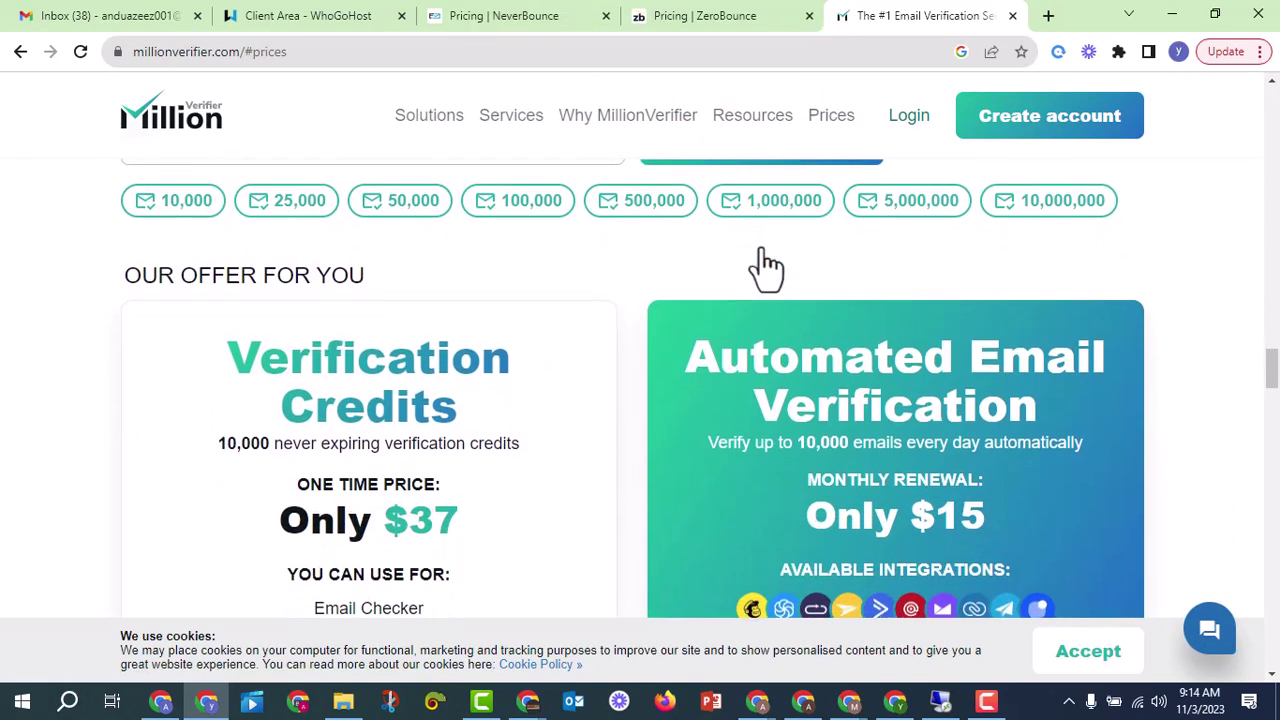
{"action": "left_click_drag", "start_coordinate": [462, 410], "coordinate": [385, 410]}
{"action": "left_click", "coordinate": [167, 400]}
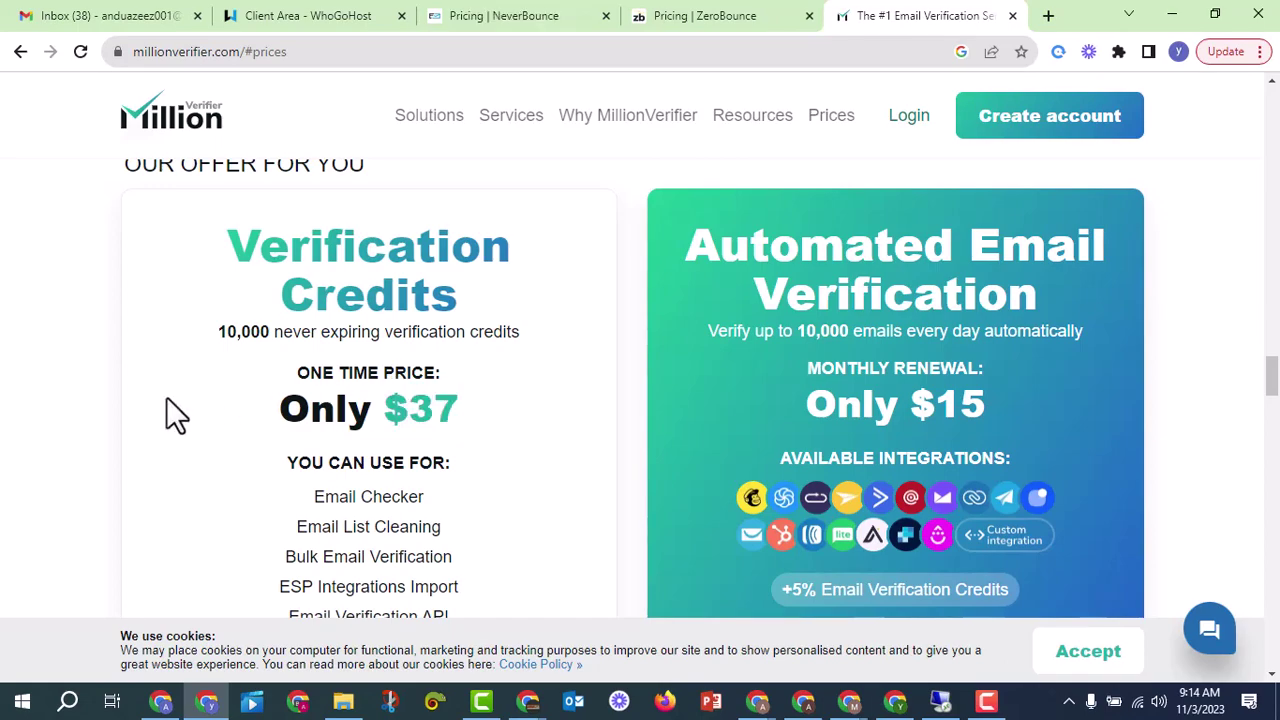
{"action": "scroll", "coordinate": [186, 386], "scroll_direction": "down", "scroll_amount": 3}
{"action": "scroll", "coordinate": [449, 380], "scroll_direction": "up", "scroll_amount": 7}
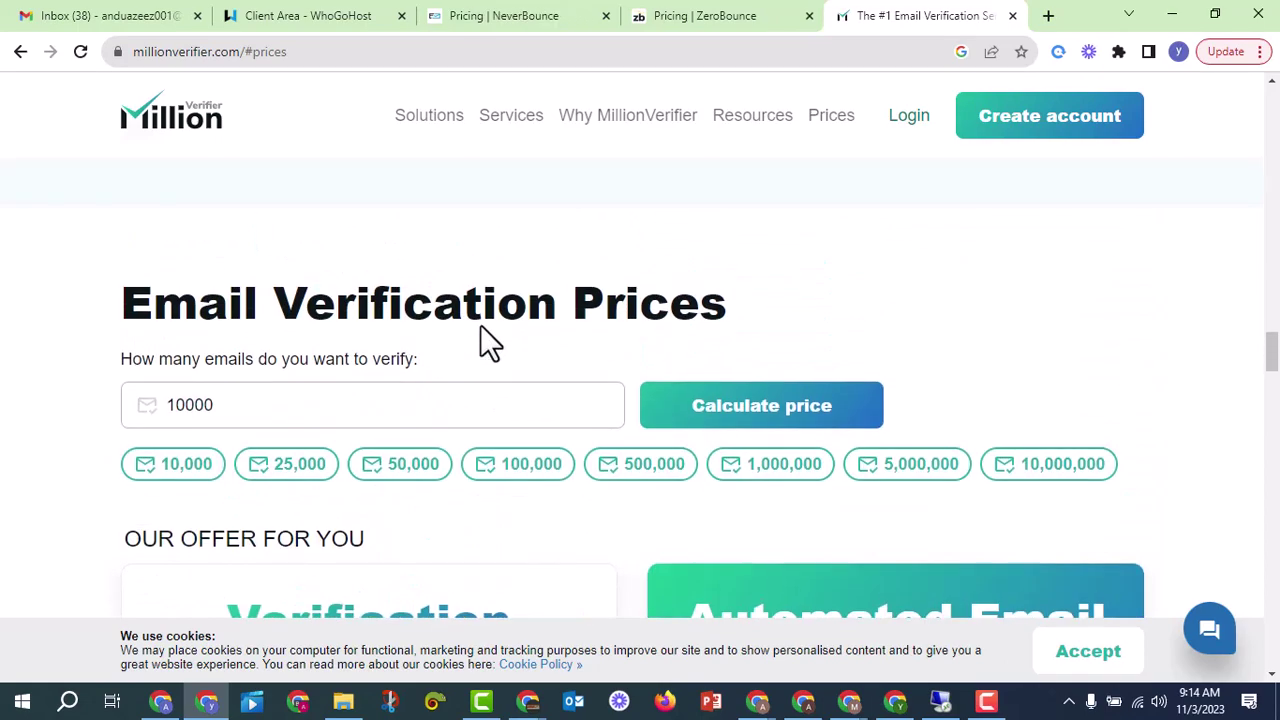
{"action": "scroll", "coordinate": [600, 260], "scroll_direction": "down", "scroll_amount": 6}
{"action": "left_click", "coordinate": [1050, 21]}
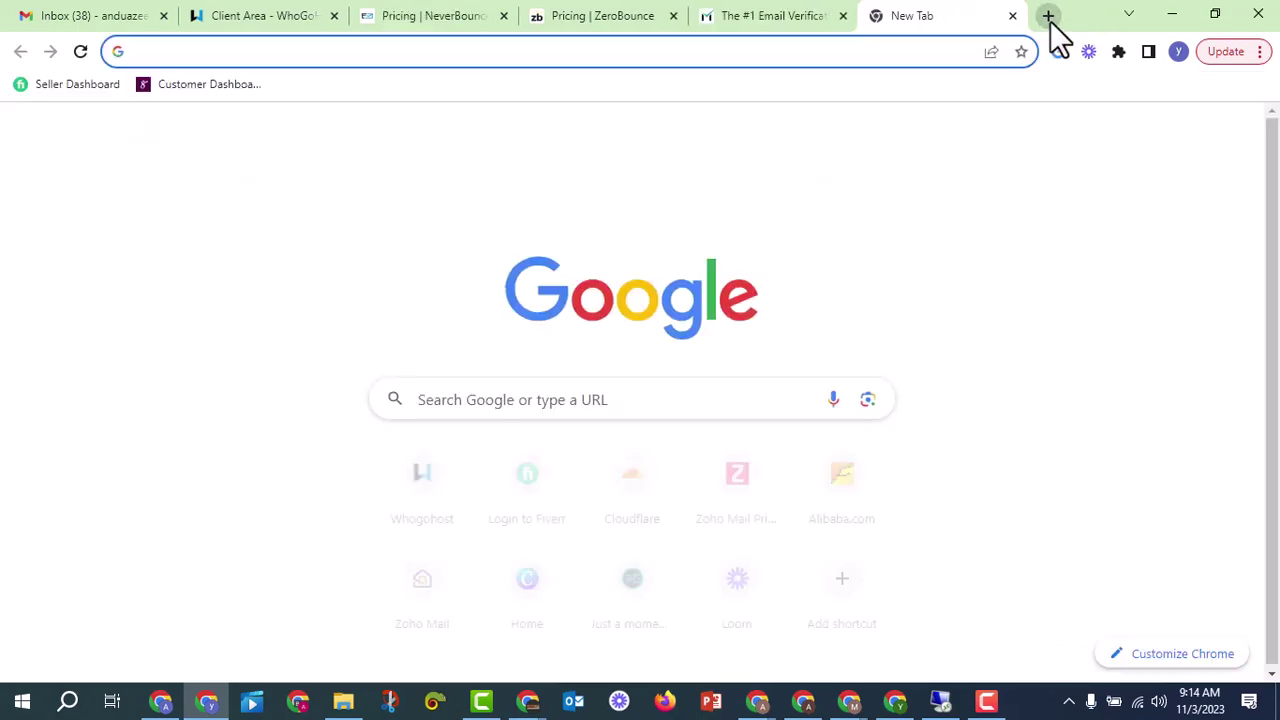
Step: Search 'reoon email verifier' and scroll Reoon's bulk validator page to the Features & Pricing cards
{"action": "type", "text": "re"}
{"action": "key", "text": "Return"}
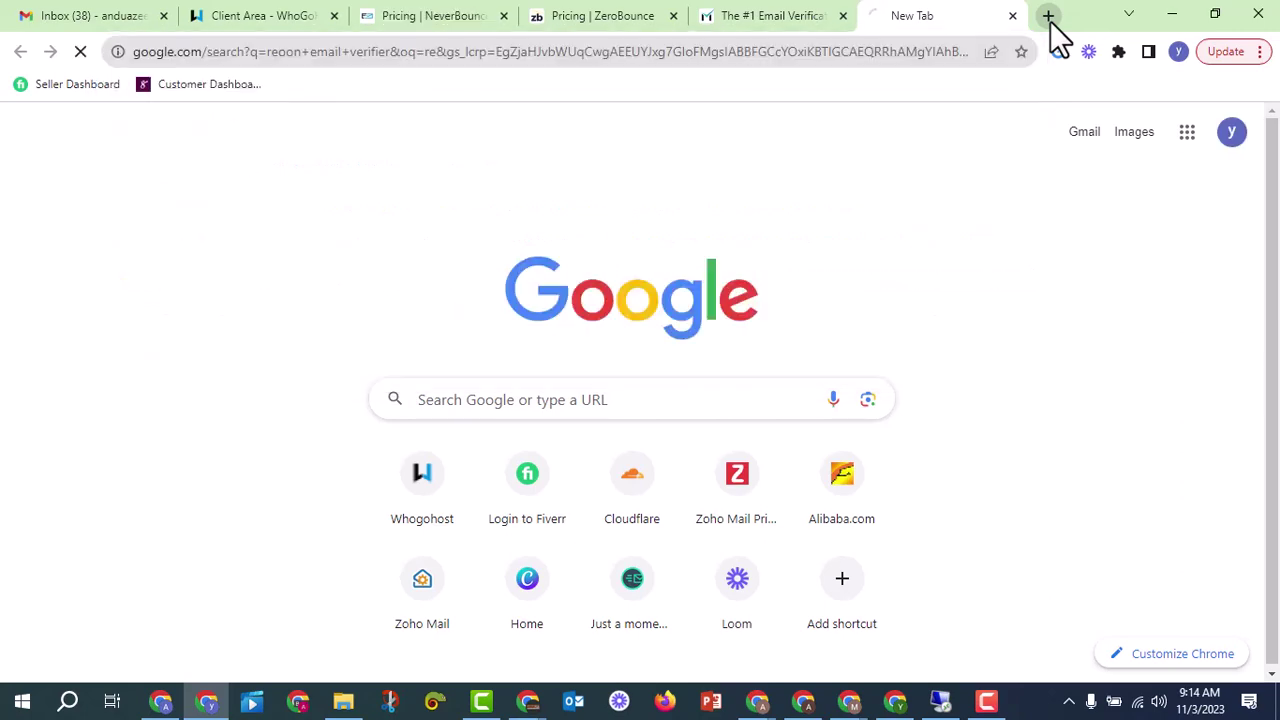
{"action": "left_click", "coordinate": [450, 310]}
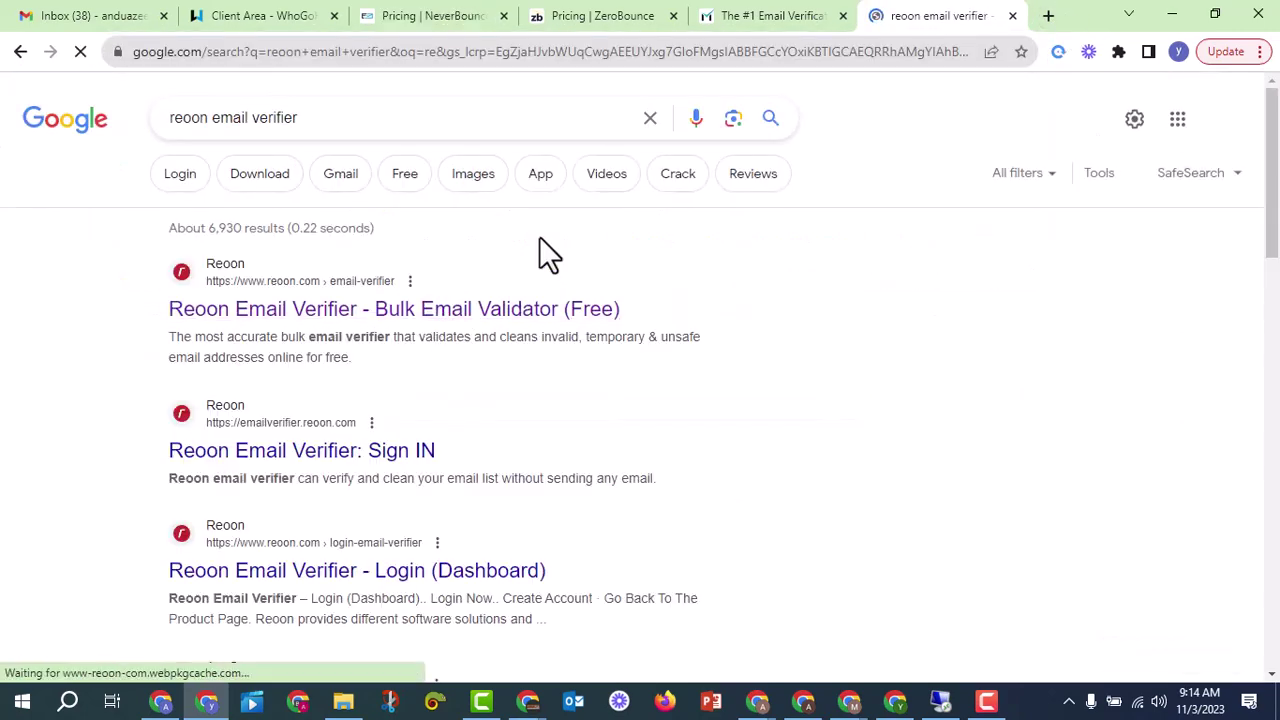
{"action": "scroll", "coordinate": [540, 250], "scroll_direction": "down", "scroll_amount": 15}
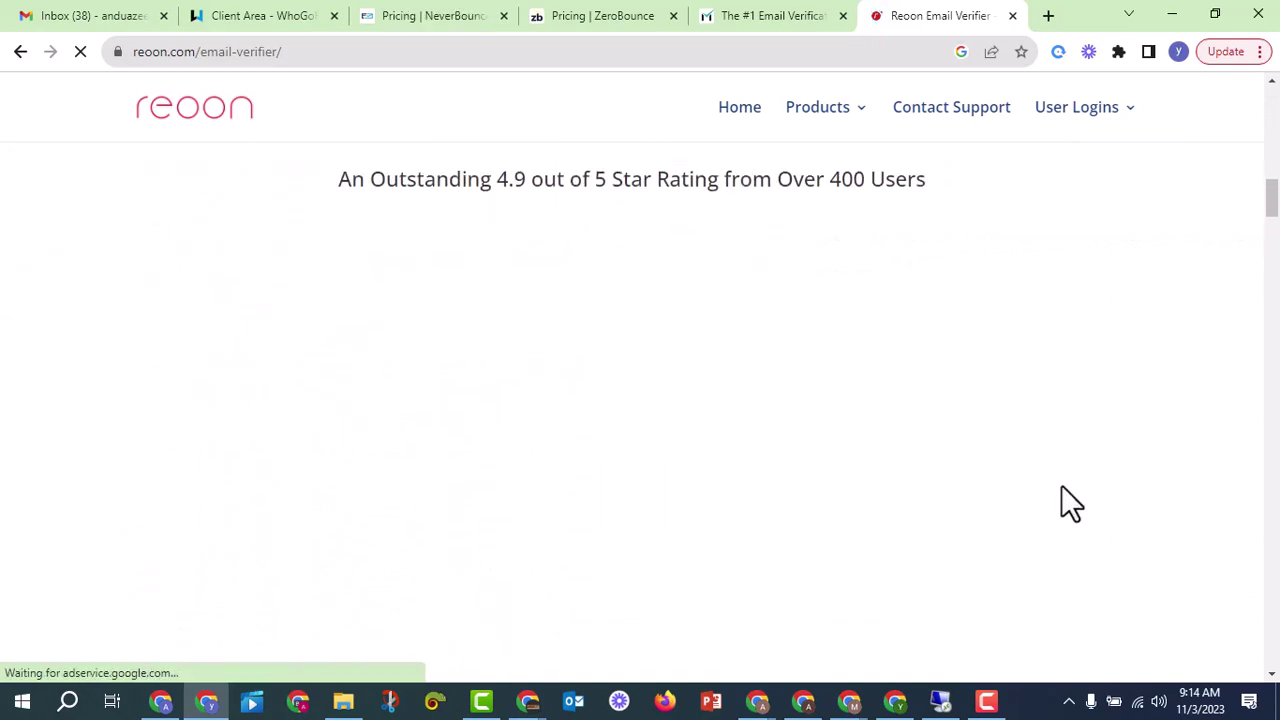
{"action": "scroll", "coordinate": [814, 340], "scroll_direction": "down", "scroll_amount": 3}
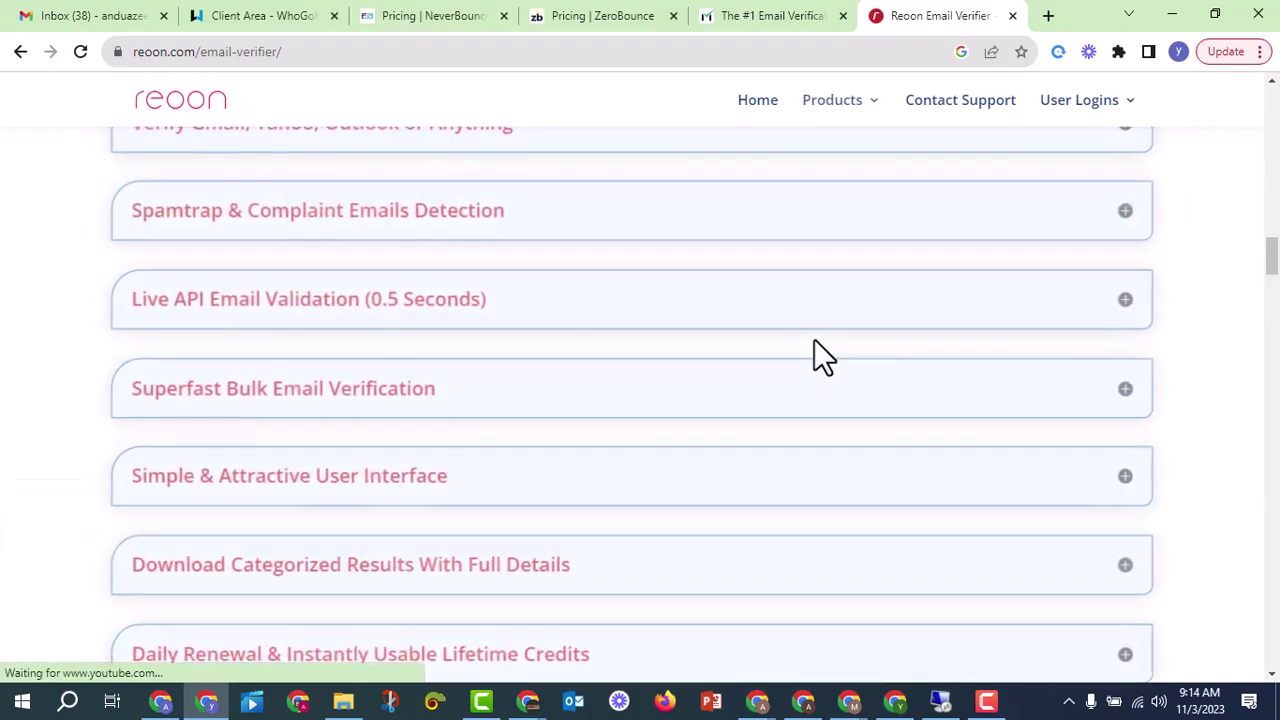
{"action": "scroll", "coordinate": [814, 339], "scroll_direction": "up", "scroll_amount": 6}
{"action": "scroll", "coordinate": [814, 340], "scroll_direction": "down", "scroll_amount": 20}
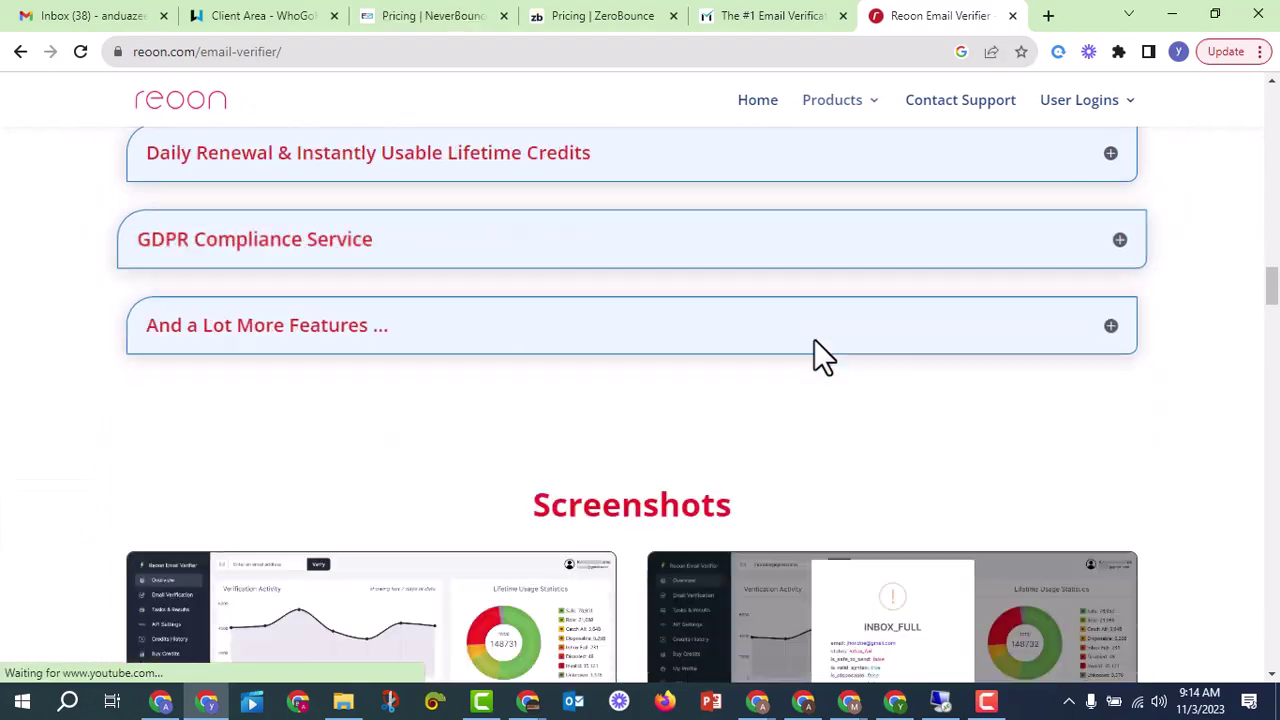
{"action": "scroll", "coordinate": [815, 345], "scroll_direction": "down", "scroll_amount": 10}
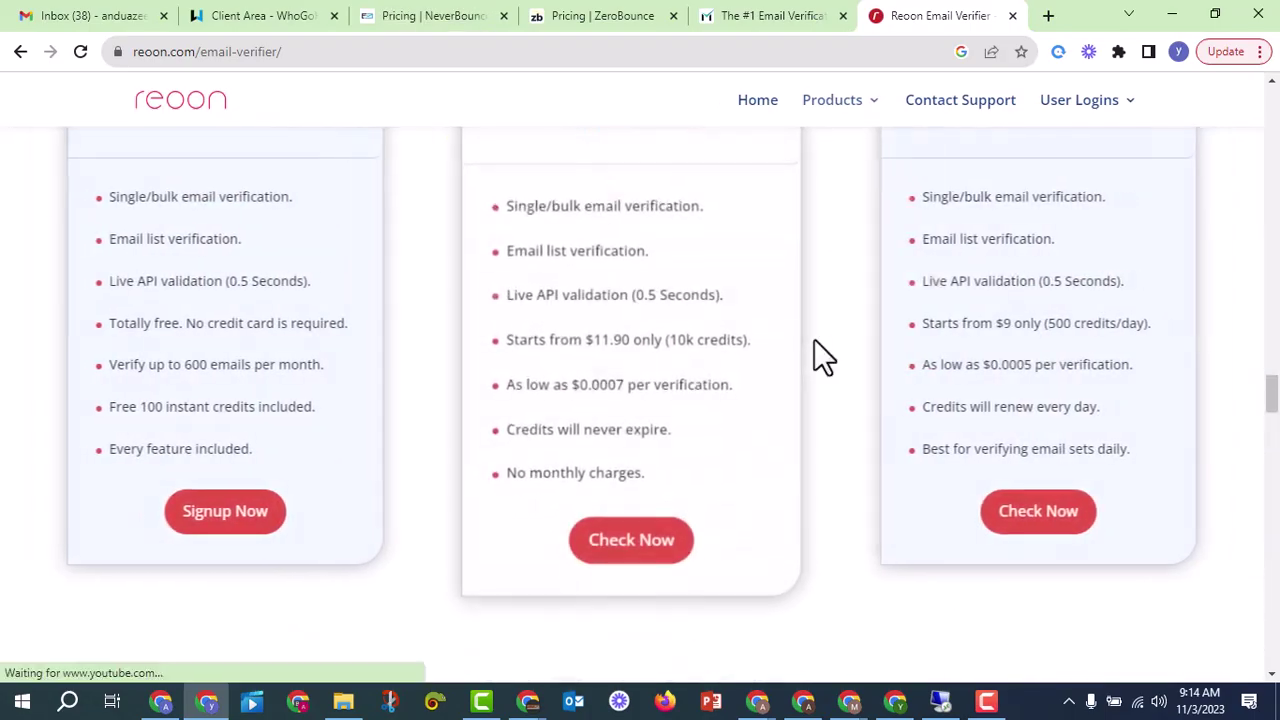
{"action": "scroll", "coordinate": [818, 357], "scroll_direction": "up", "scroll_amount": 2}
Step: Highlight Reoon's lifetime plan price, the $11.90 starting price and its 10k credit amount
{"action": "left_click_drag", "start_coordinate": [566, 285], "coordinate": [706, 294]}
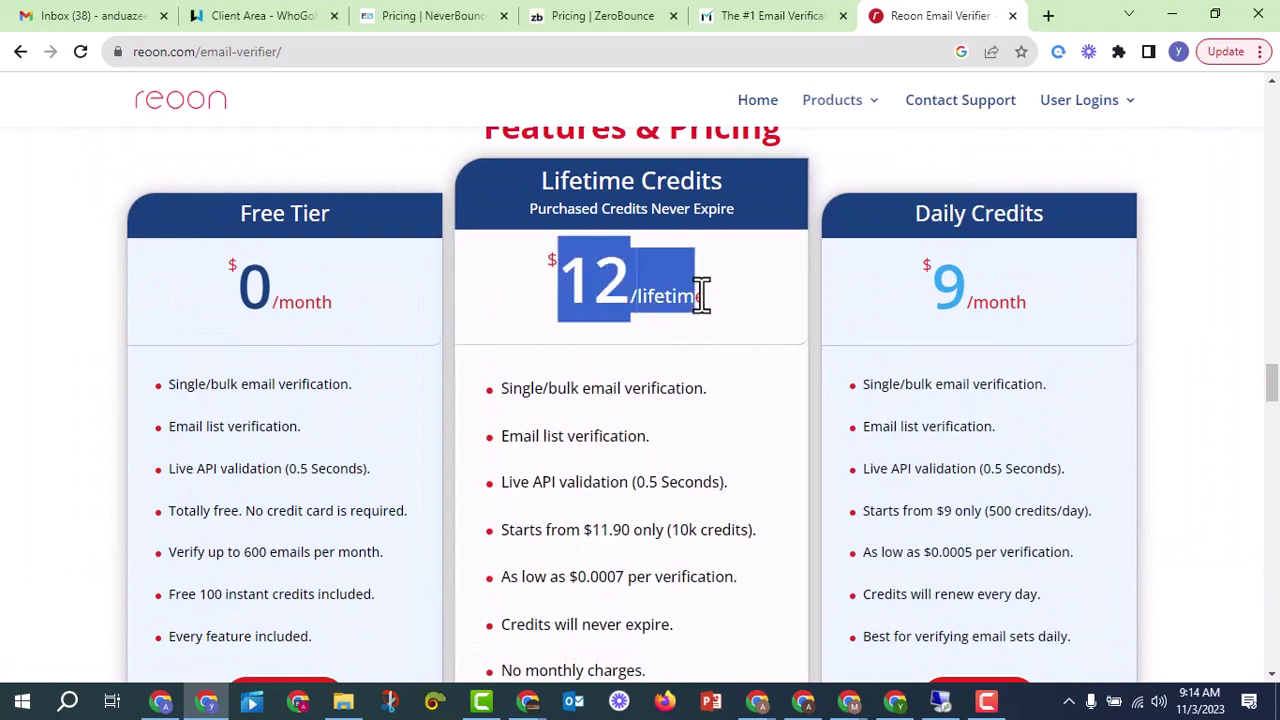
{"action": "left_click", "coordinate": [712, 293]}
{"action": "scroll", "coordinate": [700, 320], "scroll_direction": "down", "scroll_amount": 1}
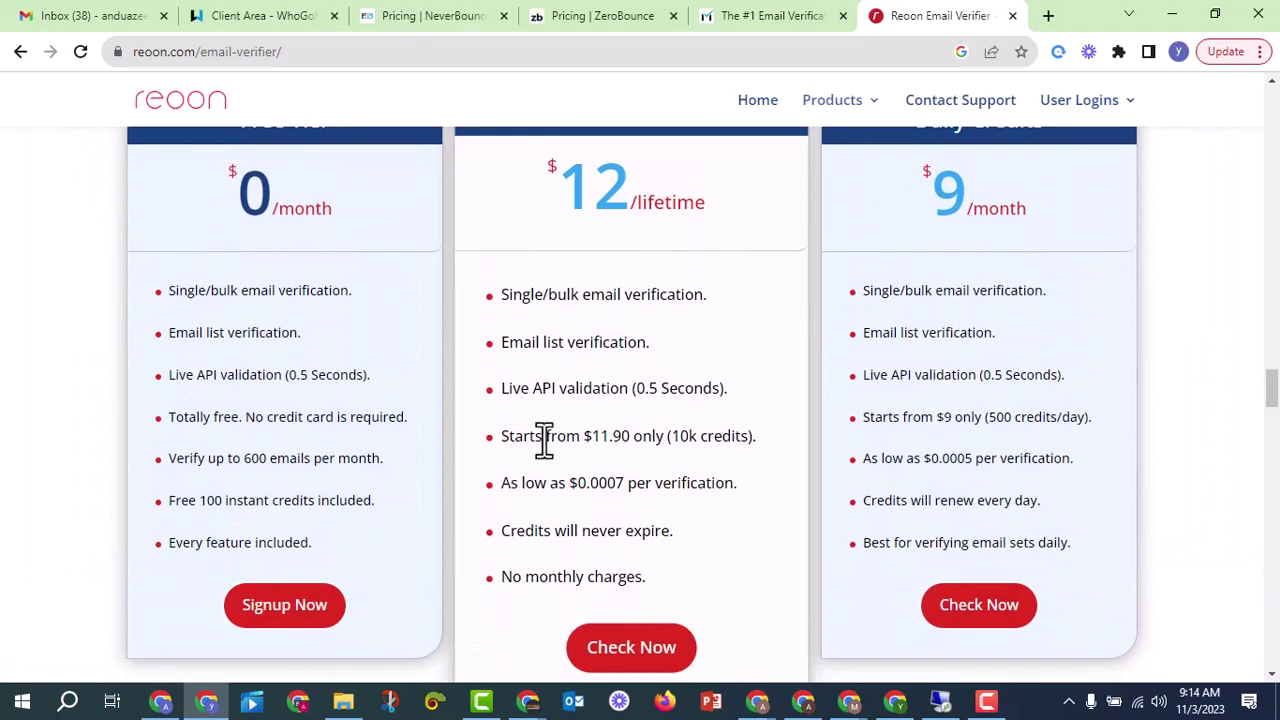
{"action": "left_click_drag", "start_coordinate": [576, 430], "coordinate": [676, 437]}
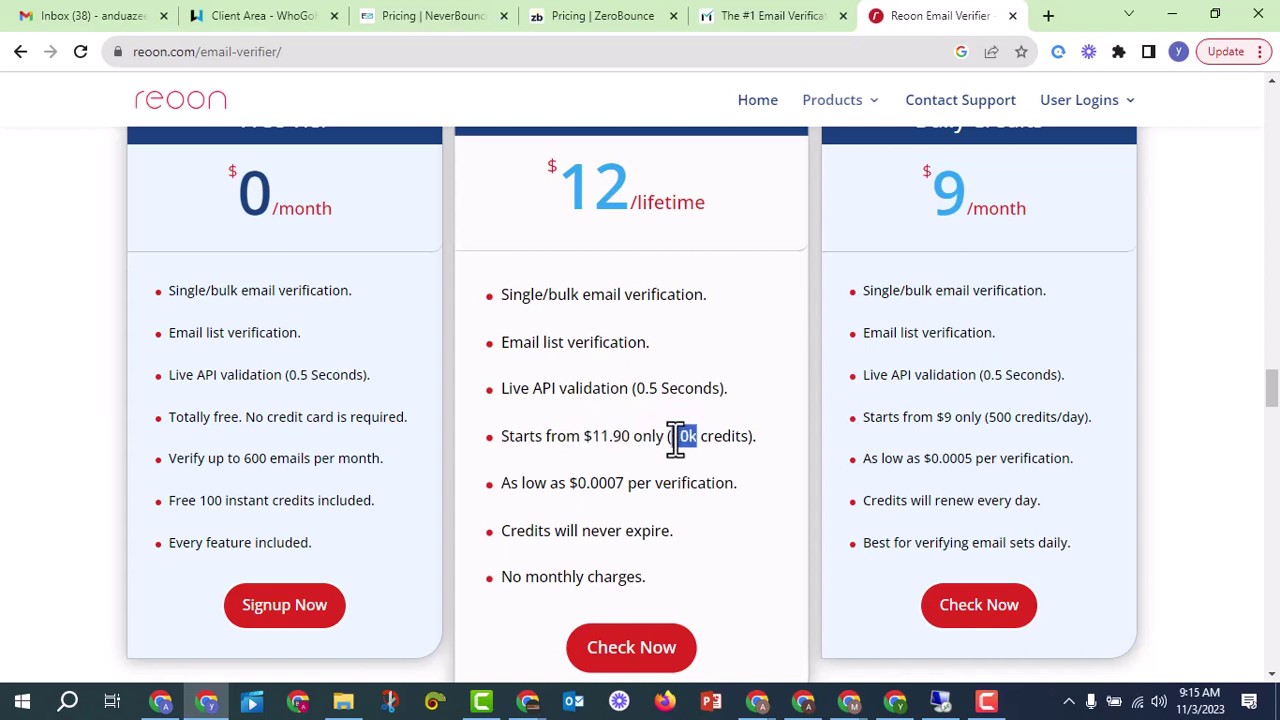
{"action": "left_click_drag", "start_coordinate": [588, 436], "coordinate": [665, 437]}
{"action": "left_click", "coordinate": [679, 437]}
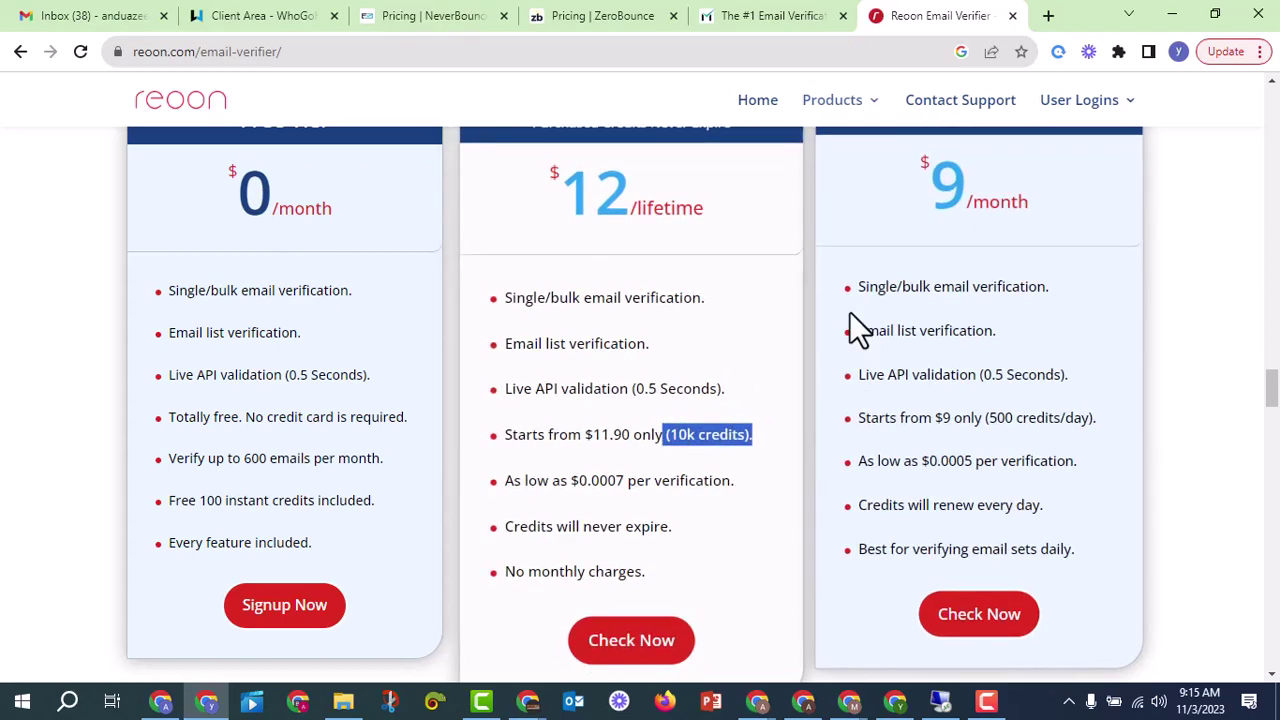
{"action": "scroll", "coordinate": [509, 271], "scroll_direction": "up", "scroll_amount": 12}
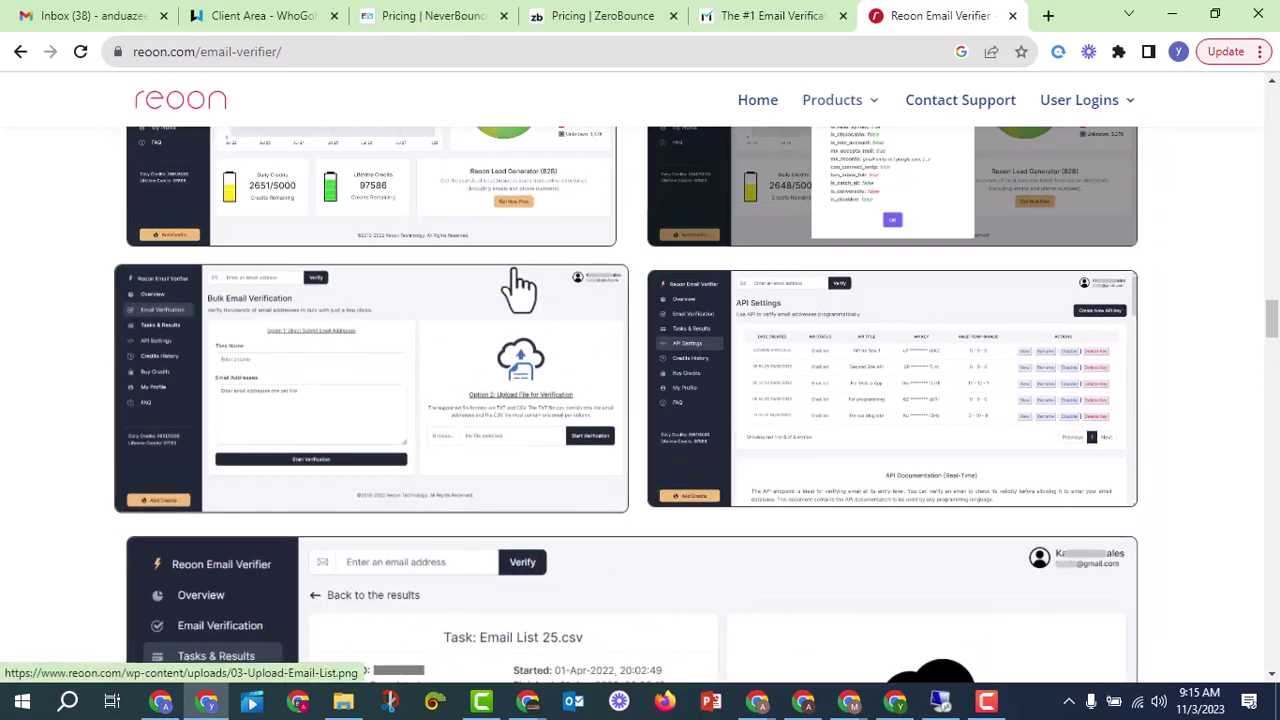
{"action": "scroll", "coordinate": [516, 285], "scroll_direction": "down", "scroll_amount": 9}
{"action": "scroll", "coordinate": [518, 285], "scroll_direction": "down", "scroll_amount": 4}
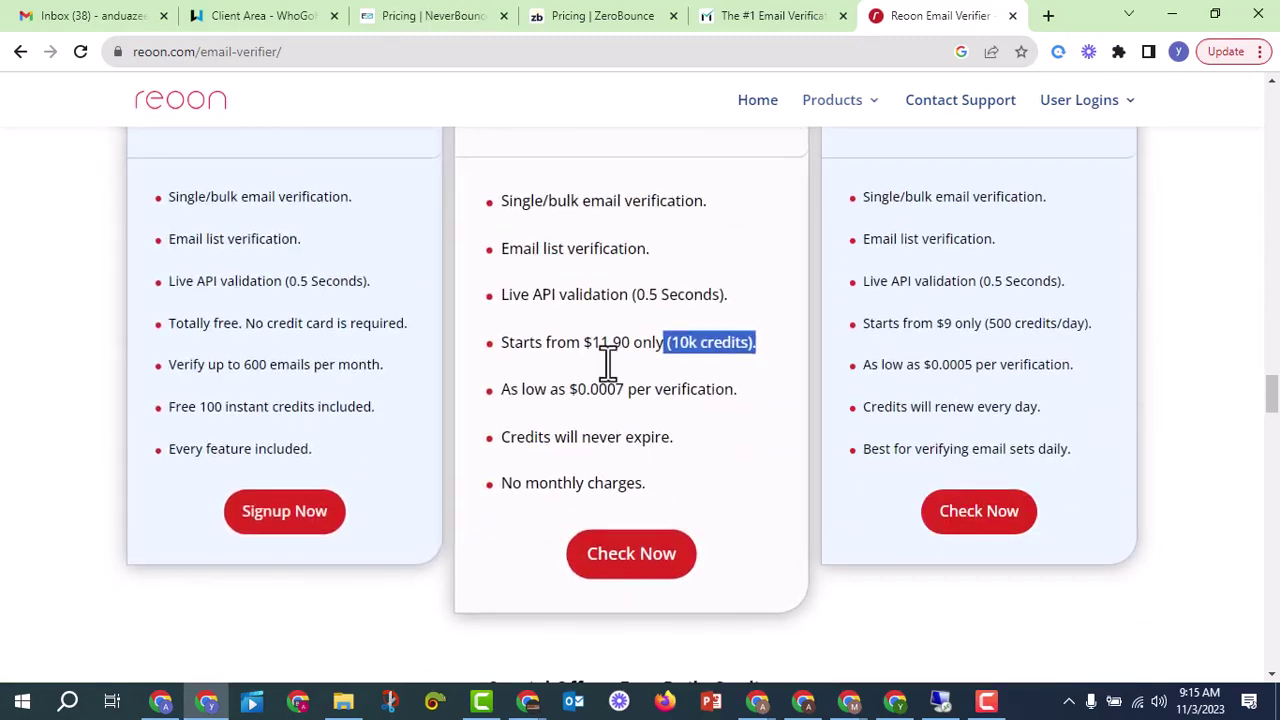
Step: Revisit the MillionVerifier, ZeroBounce and NeverBounce pricing tabs
{"action": "left_click", "coordinate": [766, 16]}
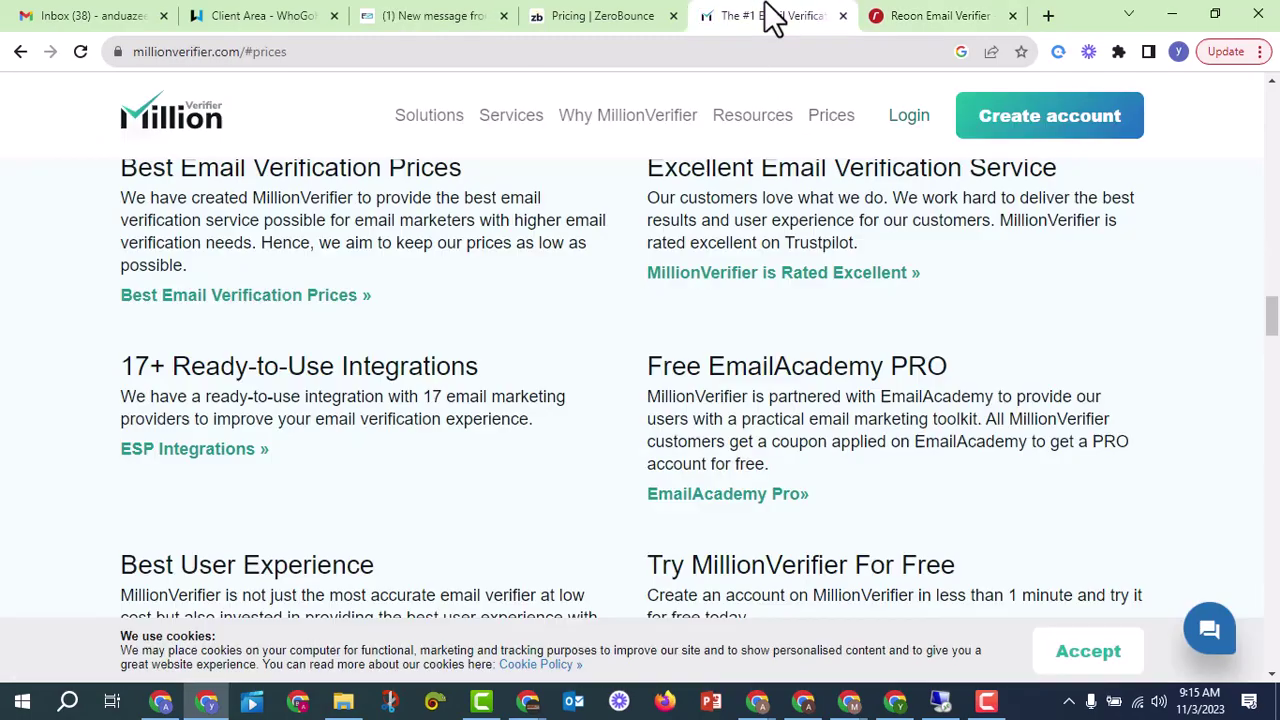
{"action": "left_click", "coordinate": [580, 30]}
{"action": "left_click", "coordinate": [485, 28]}
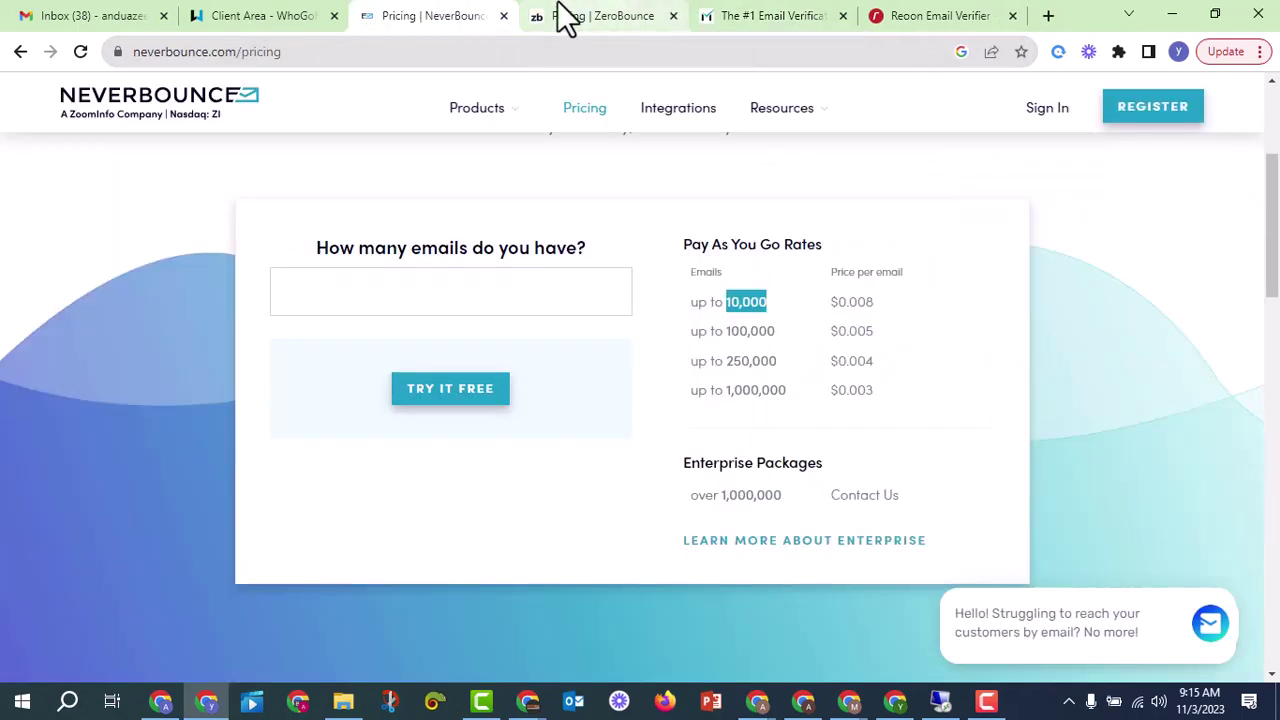
Step: Close the NeverBounce, ZeroBounce, MillionVerifier and Reoon tabs, leaving the WhoGoHost dashboard showing
{"action": "left_click", "coordinate": [504, 16]}
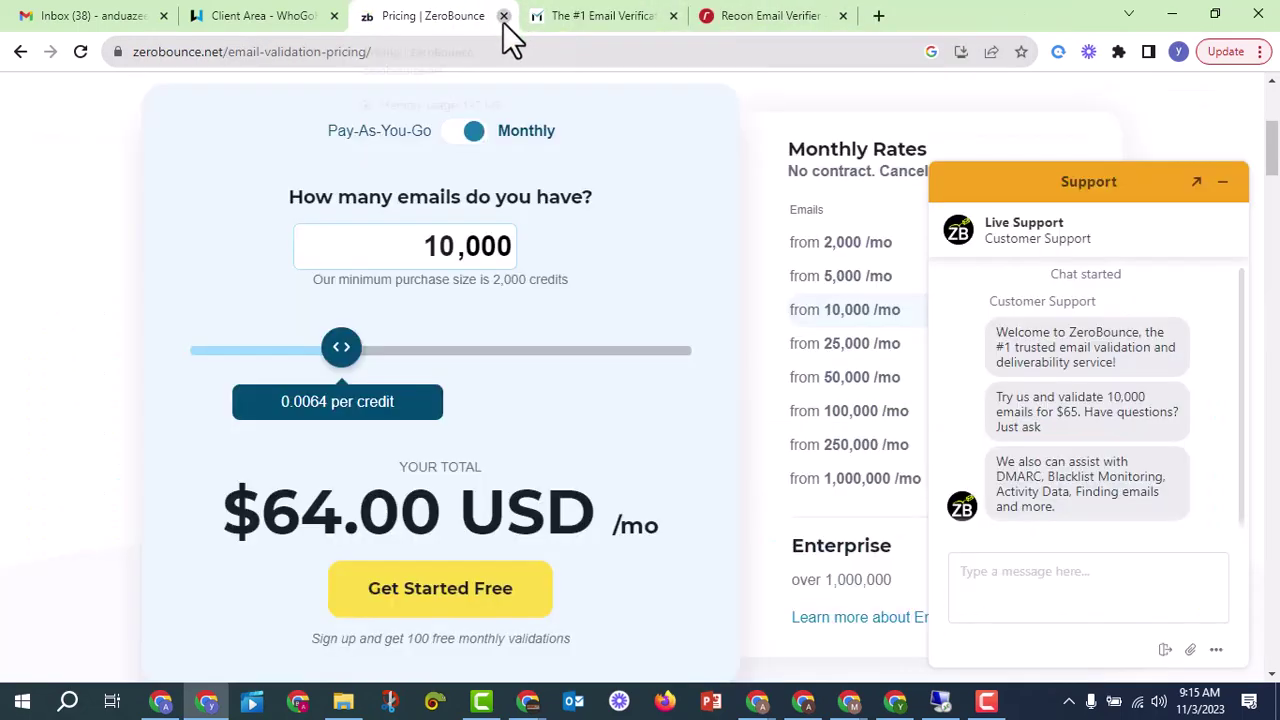
{"action": "left_click", "coordinate": [504, 16]}
{"action": "left_click", "coordinate": [504, 16]}
{"action": "left_click", "coordinate": [504, 16]}
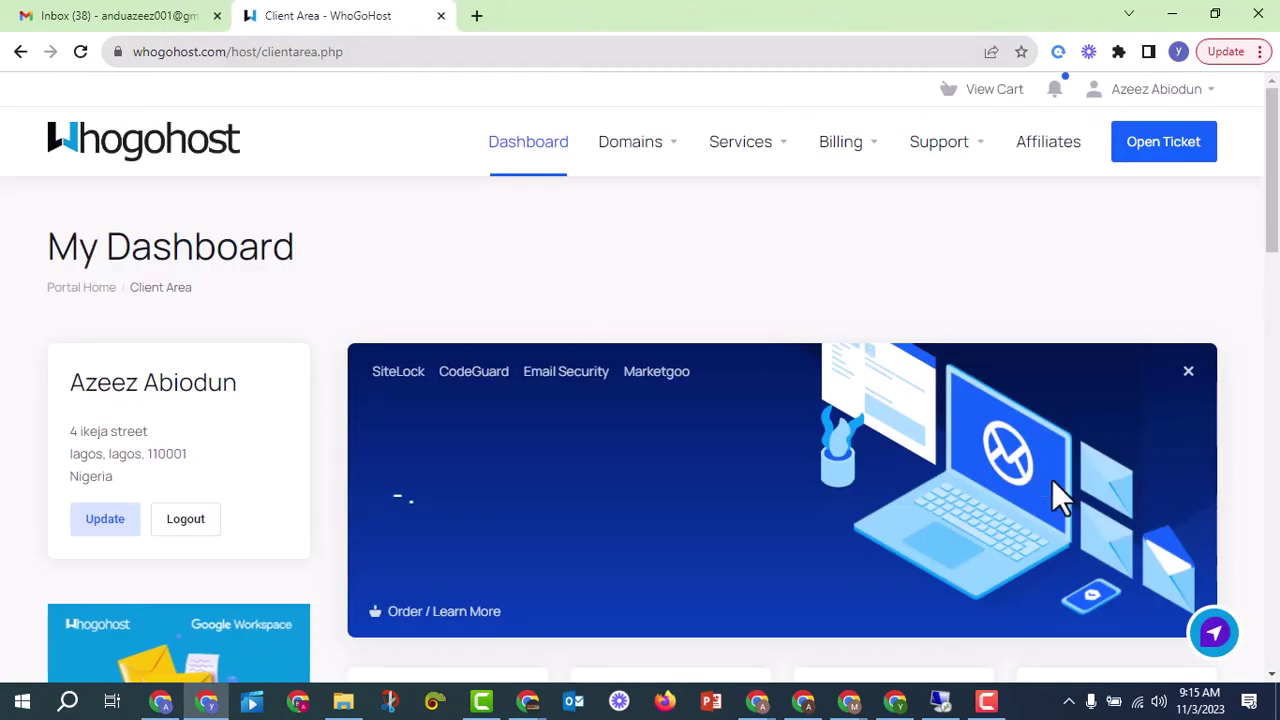
{"action": "key", "text": "F10"}
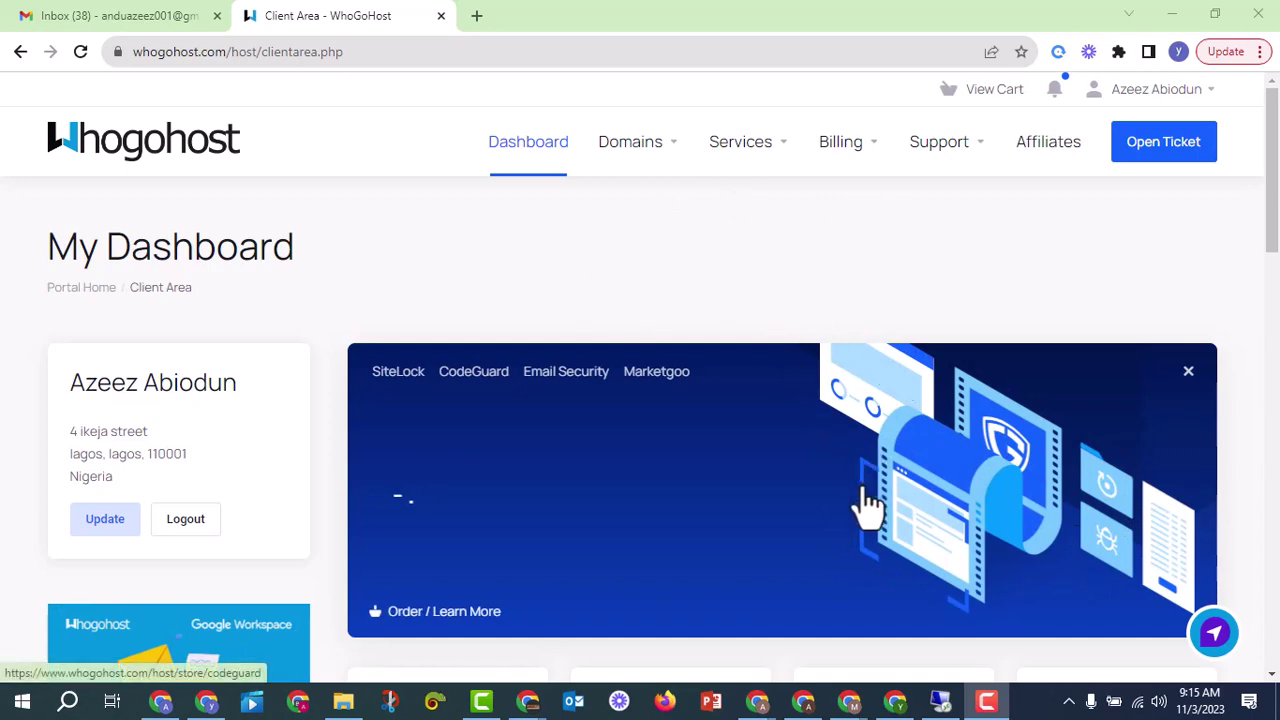
Step: Search 'promoterkits' in a new tab and open PromoterKit's Bulk Email Verifier from the Email tools
{"action": "left_click", "coordinate": [479, 18]}
{"action": "type", "text": "pr"}
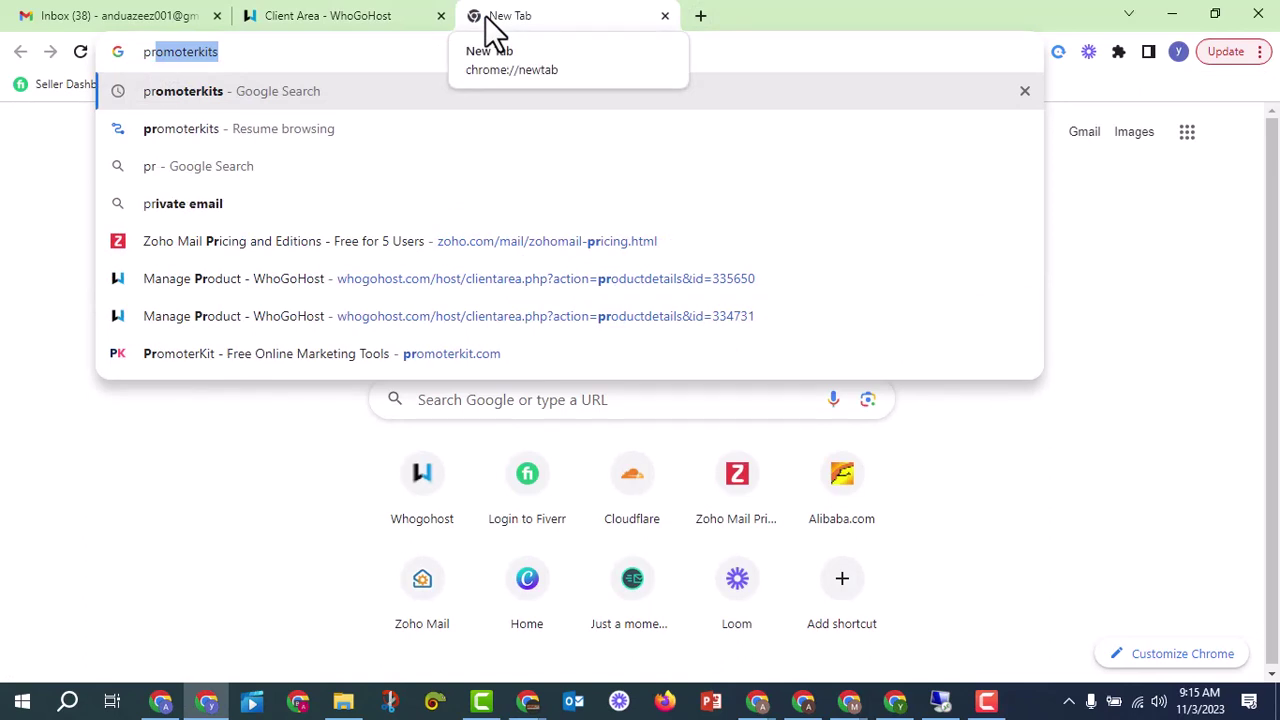
{"action": "key", "text": "Return"}
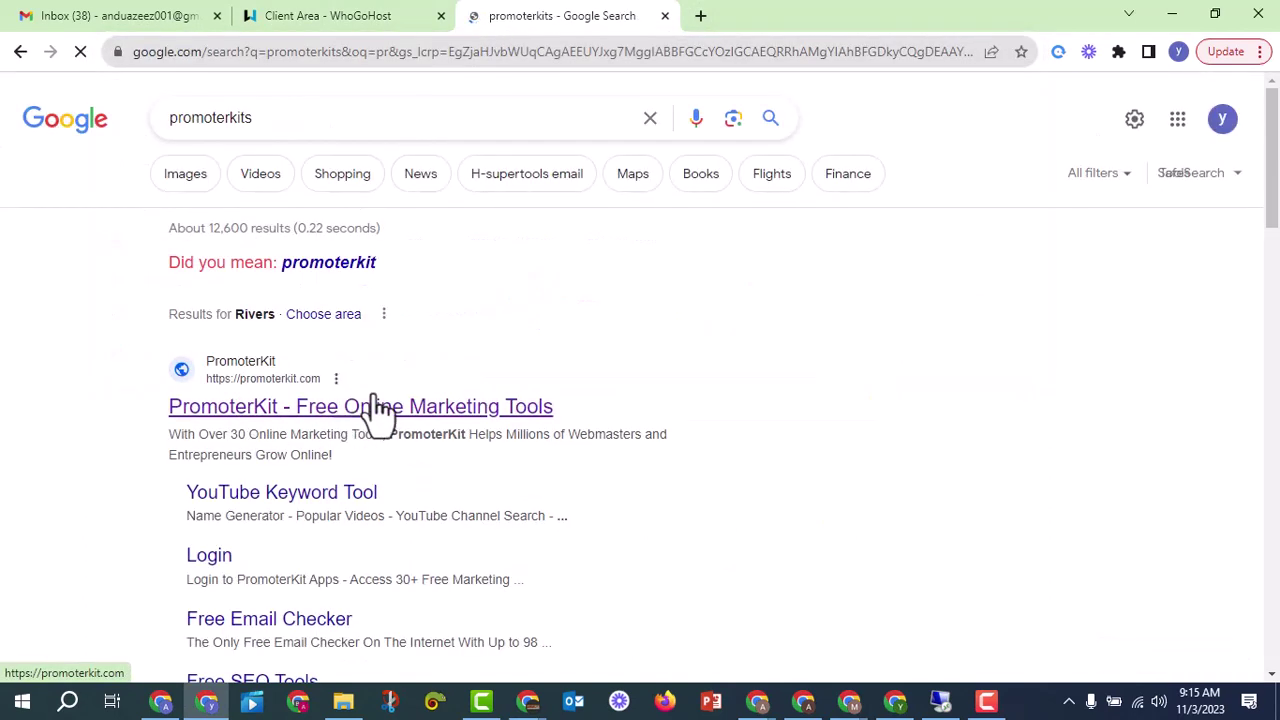
{"action": "left_click", "coordinate": [375, 405]}
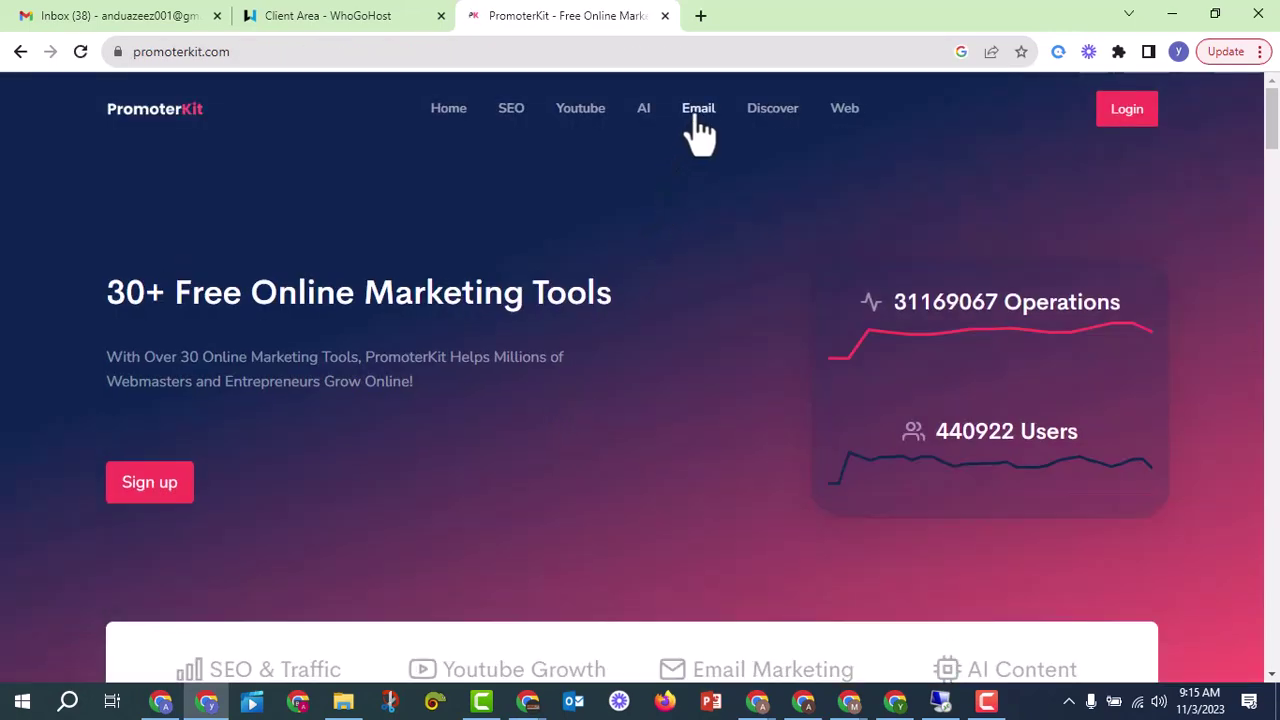
{"action": "left_click", "coordinate": [698, 112]}
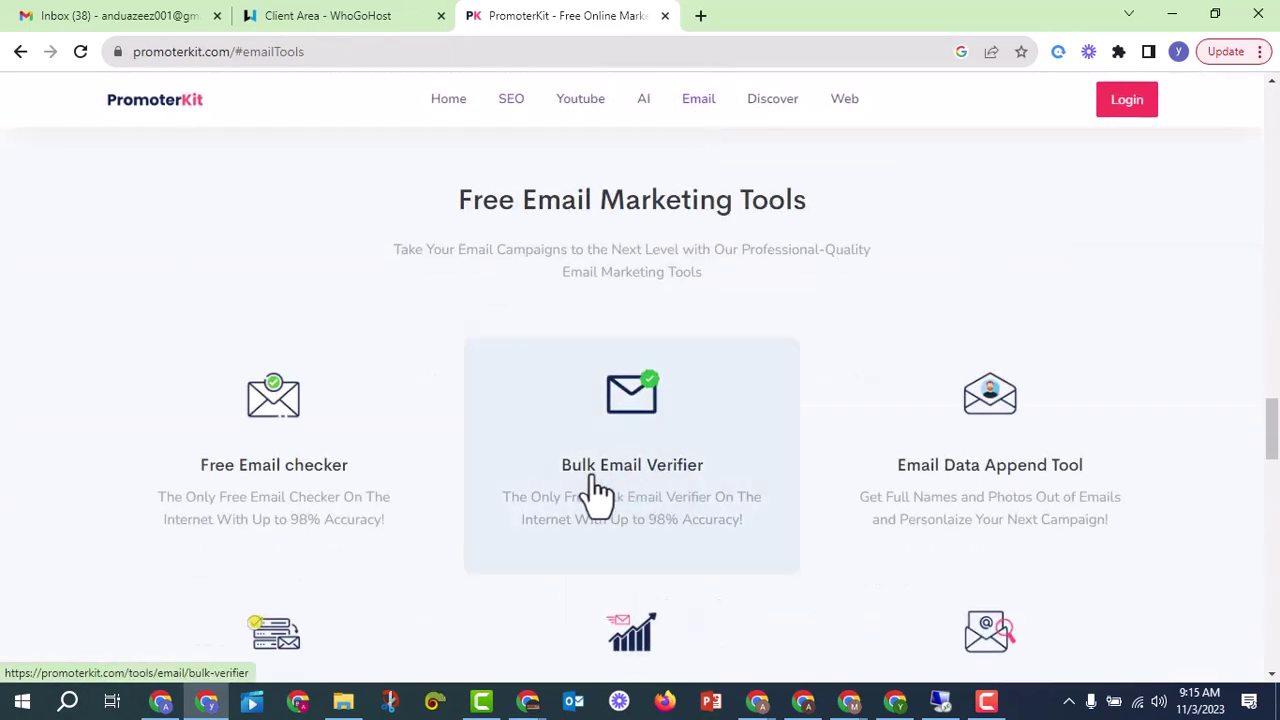
{"action": "left_click", "coordinate": [655, 492]}
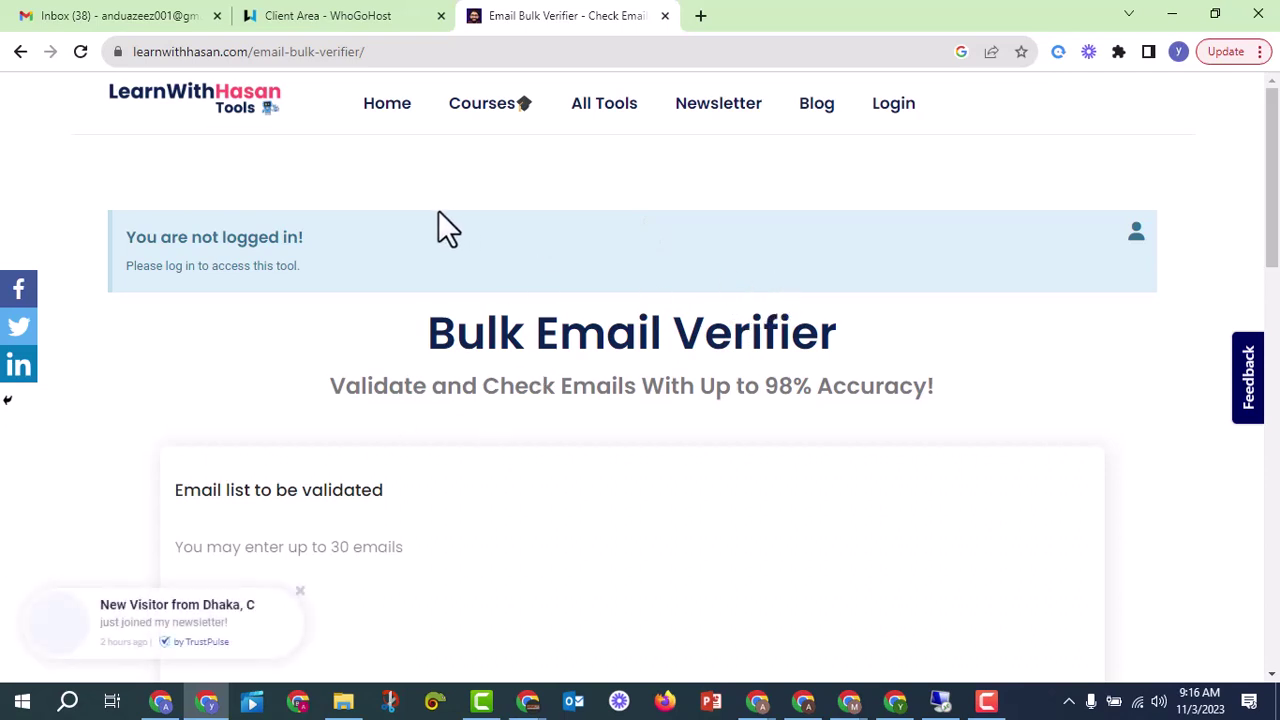
Step: Go from Login to LearnWithHasan's registration form and fill in the Name and Username fields
{"action": "left_click", "coordinate": [914, 120]}
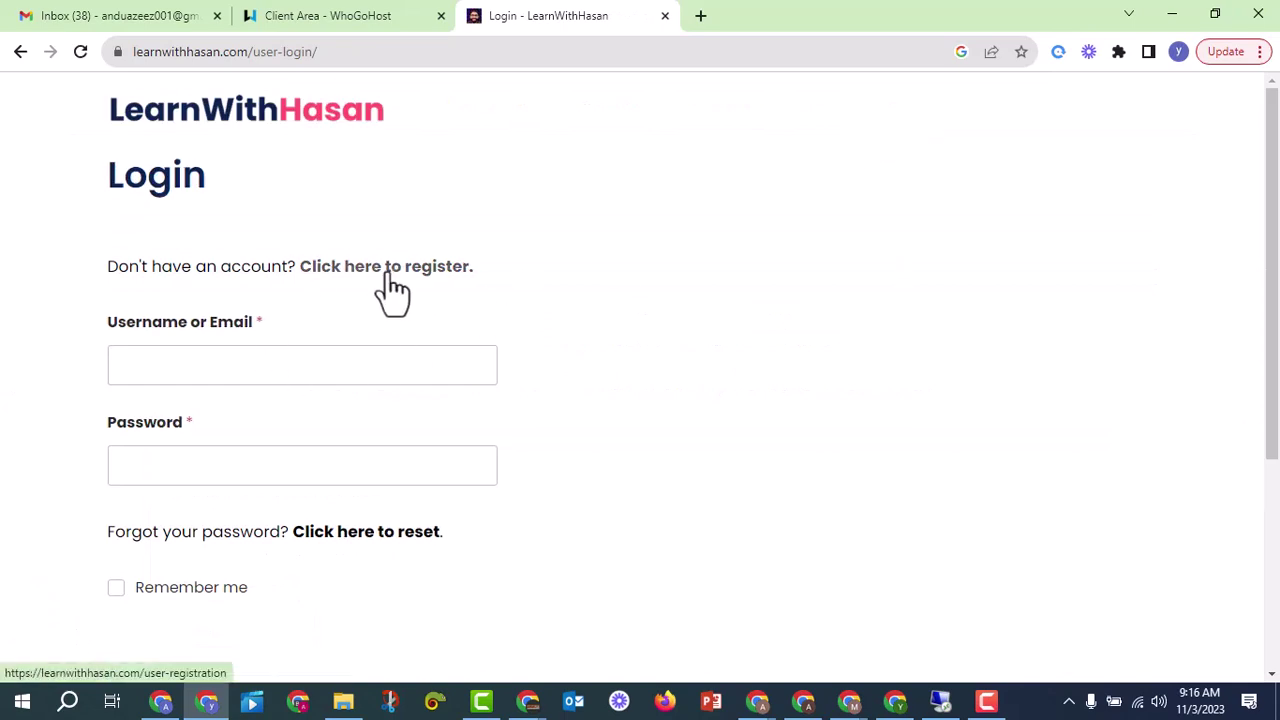
{"action": "left_click", "coordinate": [394, 268]}
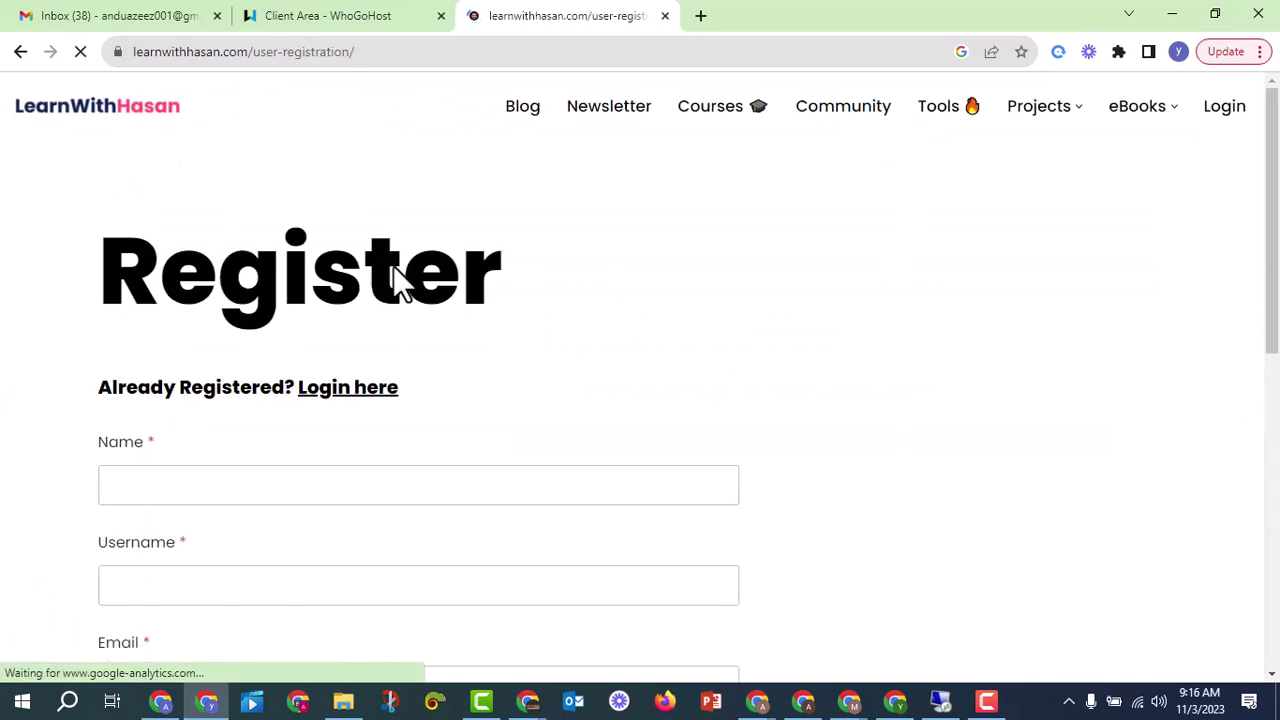
{"action": "scroll", "coordinate": [397, 440], "scroll_direction": "down", "scroll_amount": 3}
{"action": "left_click", "coordinate": [271, 195]}
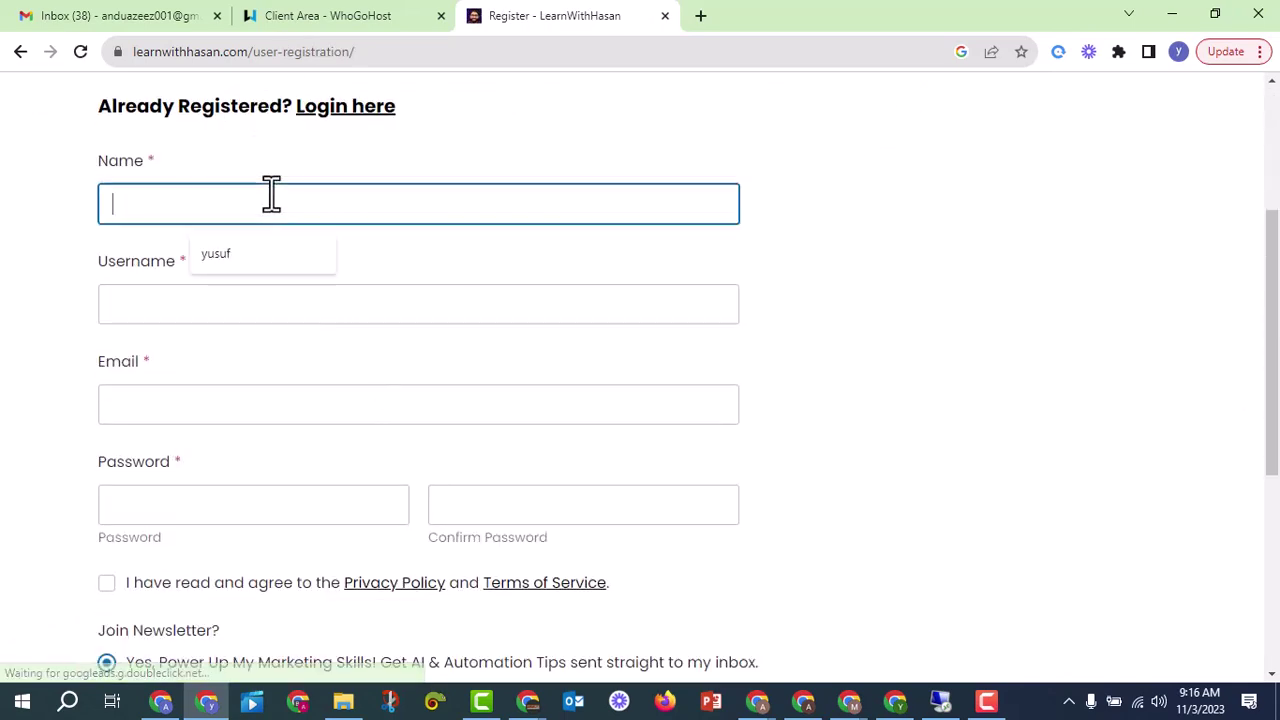
{"action": "left_click", "coordinate": [256, 250]}
{"action": "left_click", "coordinate": [223, 305]}
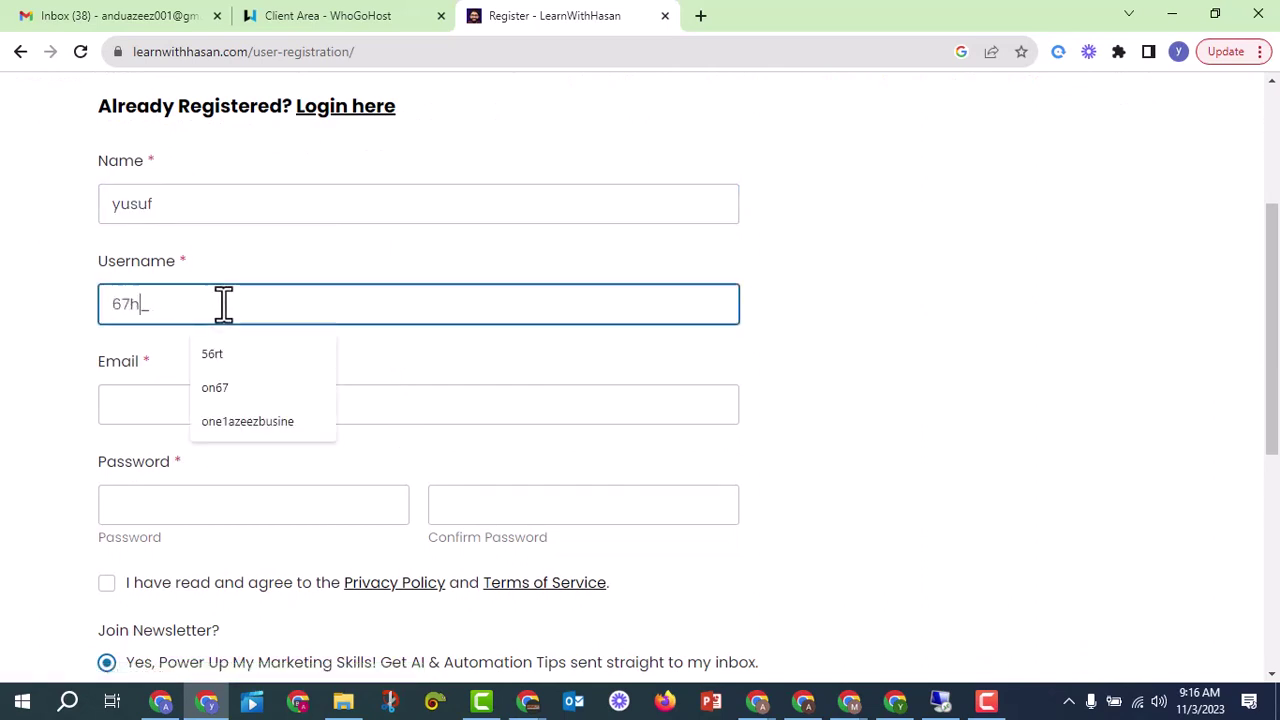
{"action": "left_click", "coordinate": [158, 406]}
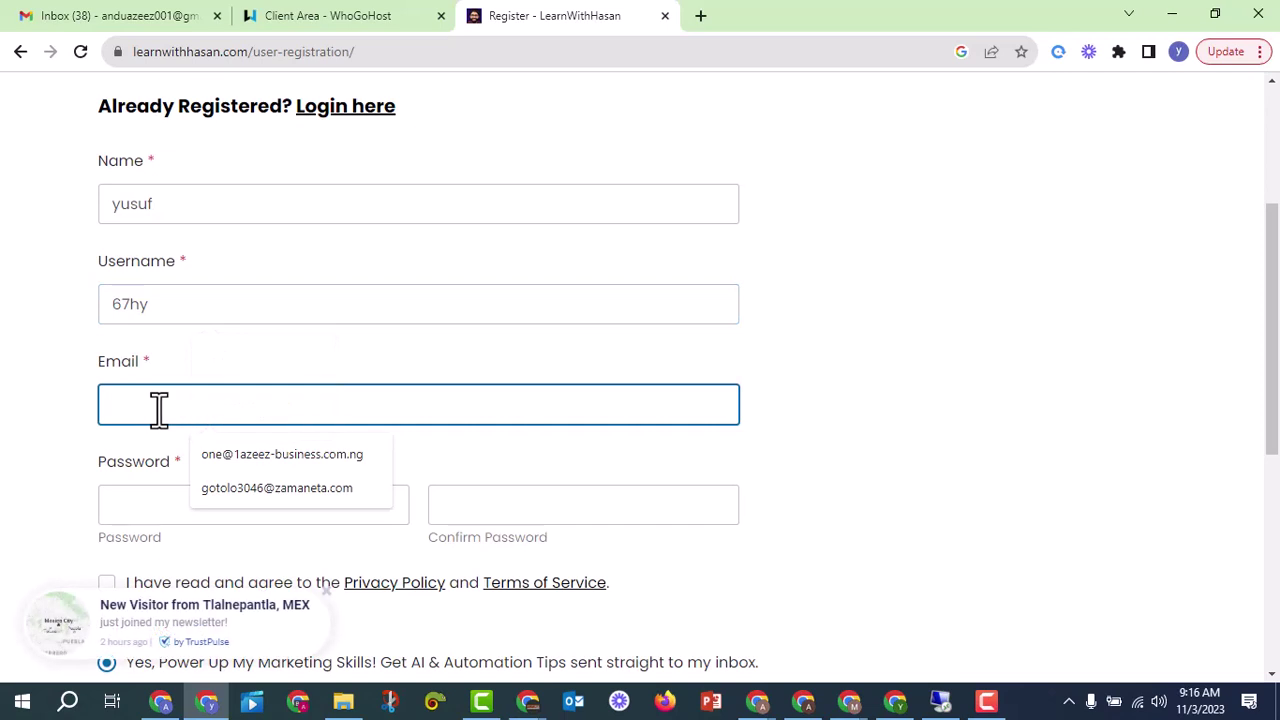
Step: Open temp-mail.org in a new tab, pass the Cloudflare check and copy the temporary email address
{"action": "left_click", "coordinate": [700, 16]}
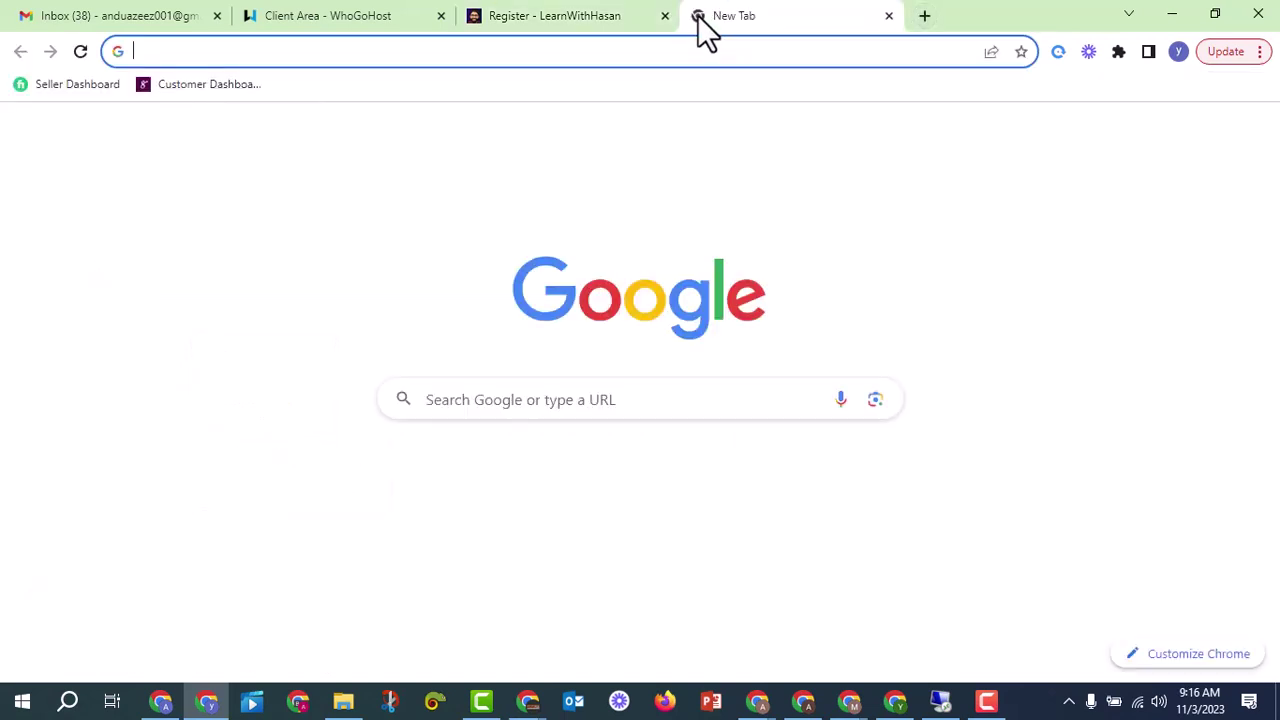
{"action": "type", "text": "te"}
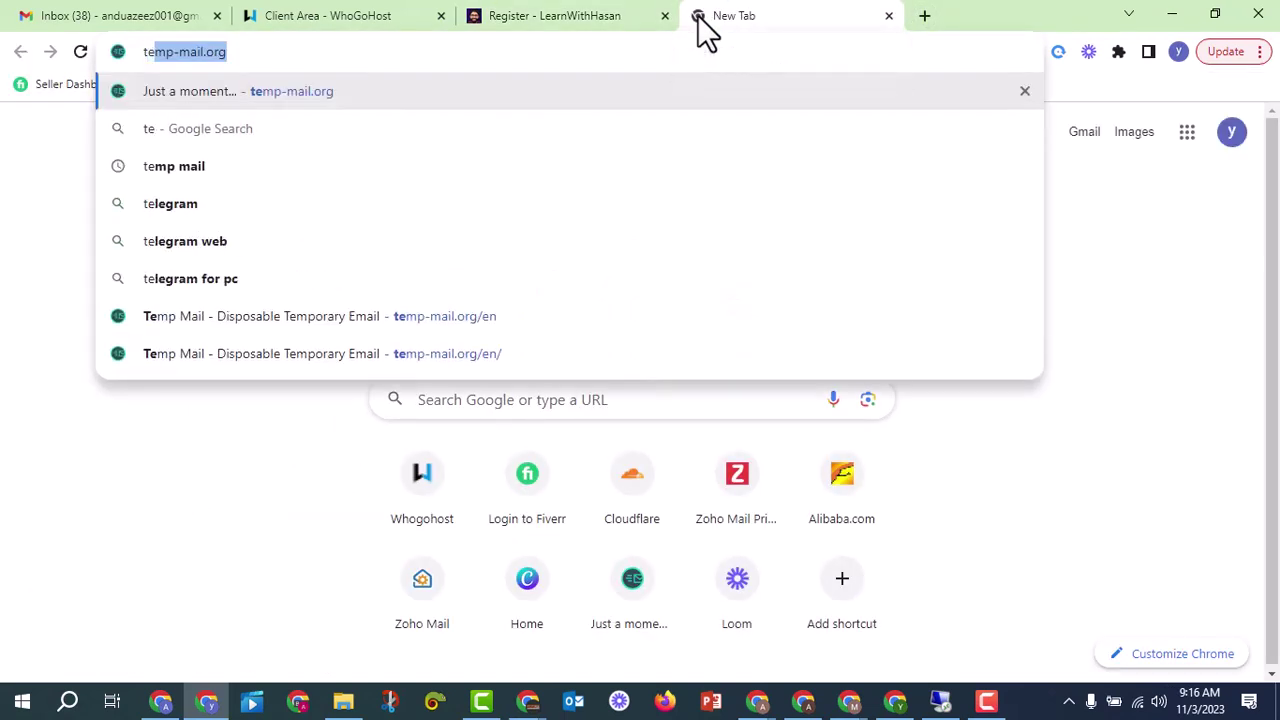
{"action": "key", "text": "Return"}
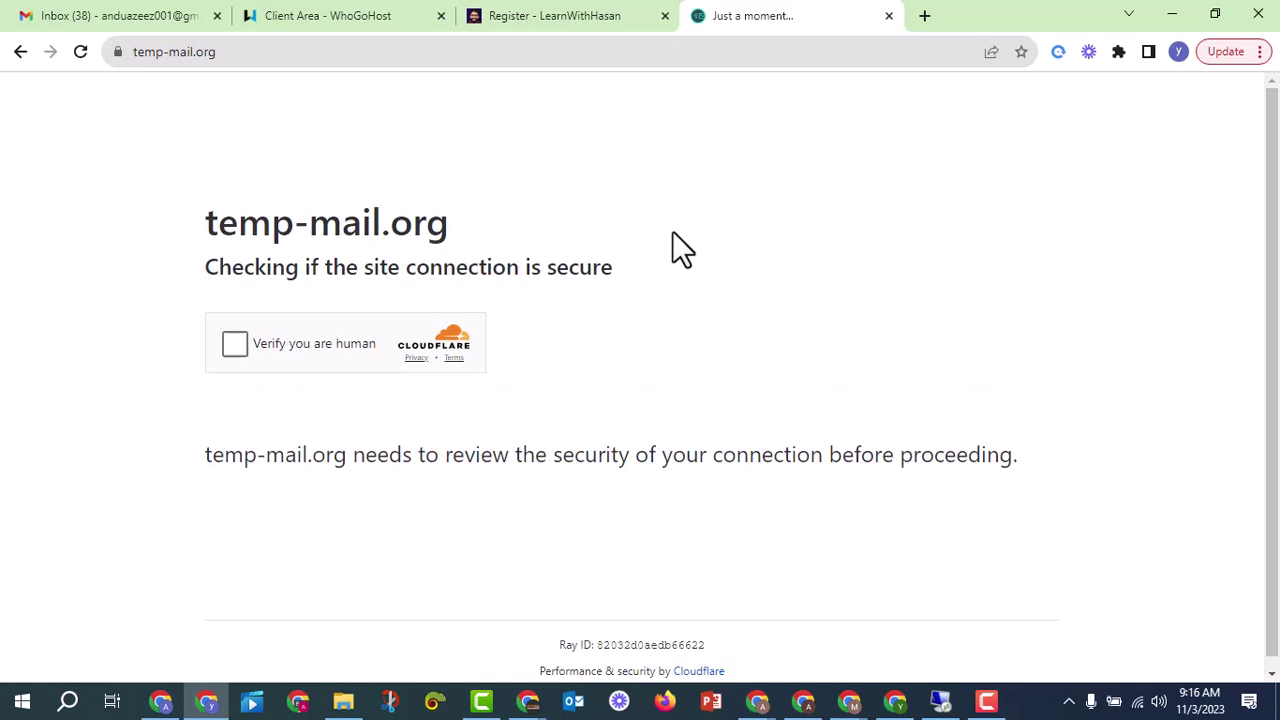
{"action": "left_click", "coordinate": [234, 345]}
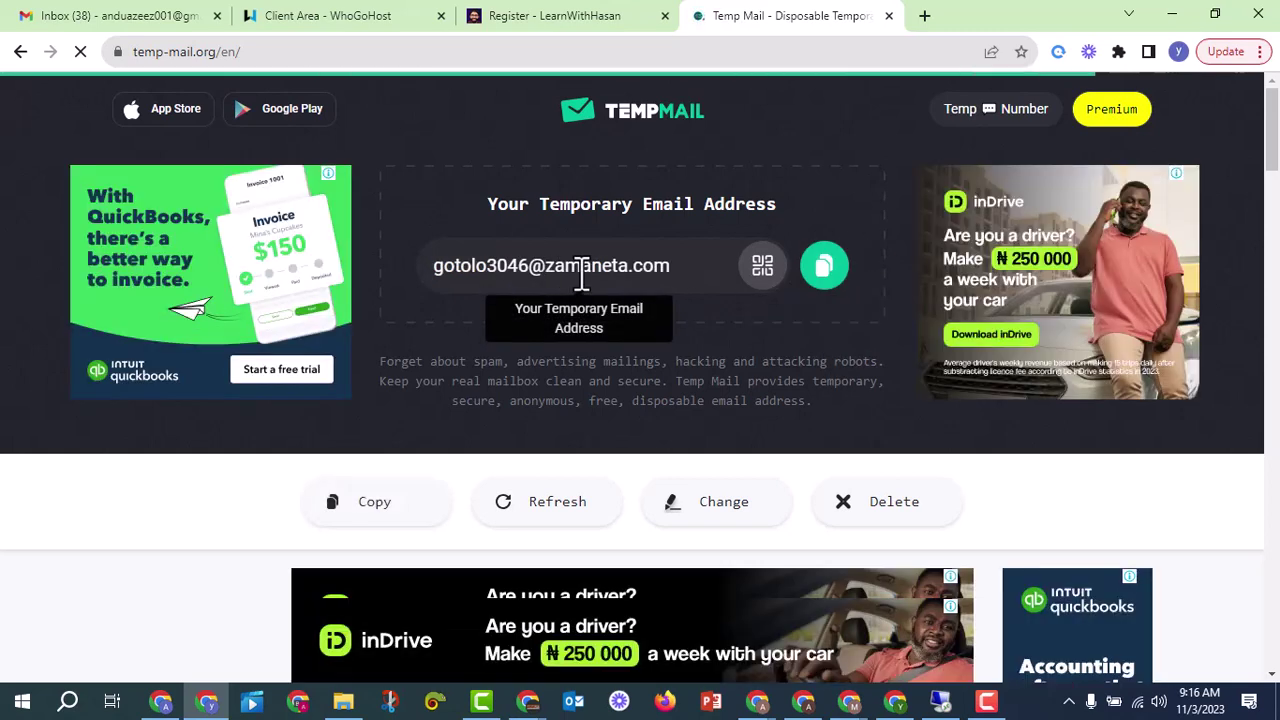
{"action": "left_click", "coordinate": [826, 286]}
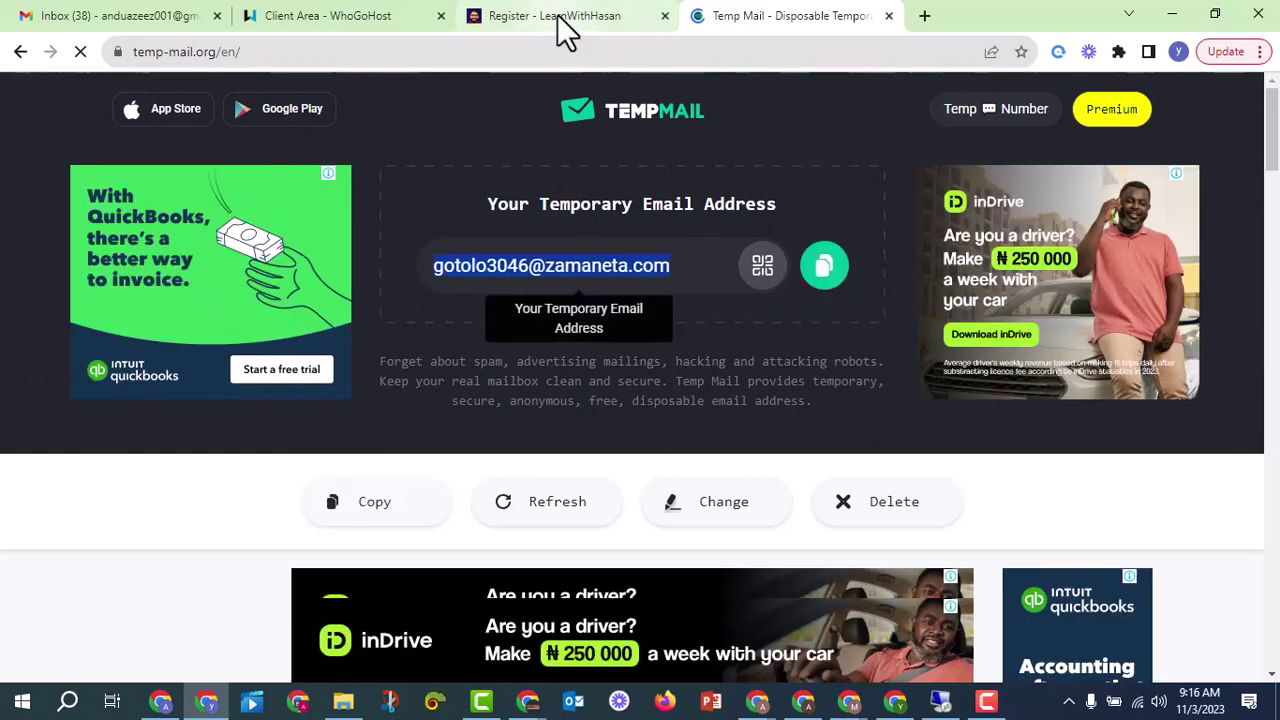
{"action": "left_click", "coordinate": [556, 16]}
Step: Paste the temporary address into Email and the same password into both password fields
{"action": "right_click", "coordinate": [238, 397]}
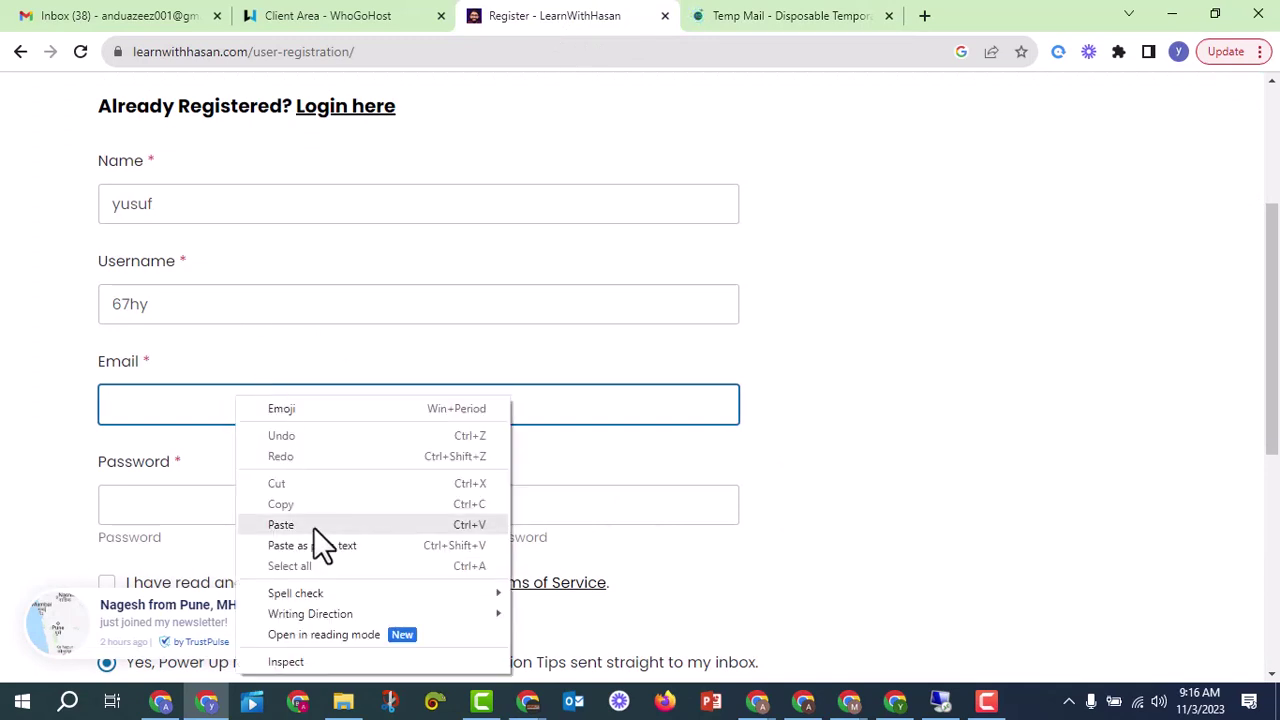
{"action": "left_click", "coordinate": [319, 541]}
{"action": "scroll", "coordinate": [210, 385], "scroll_direction": "down", "scroll_amount": 1}
{"action": "right_click", "coordinate": [200, 420]}
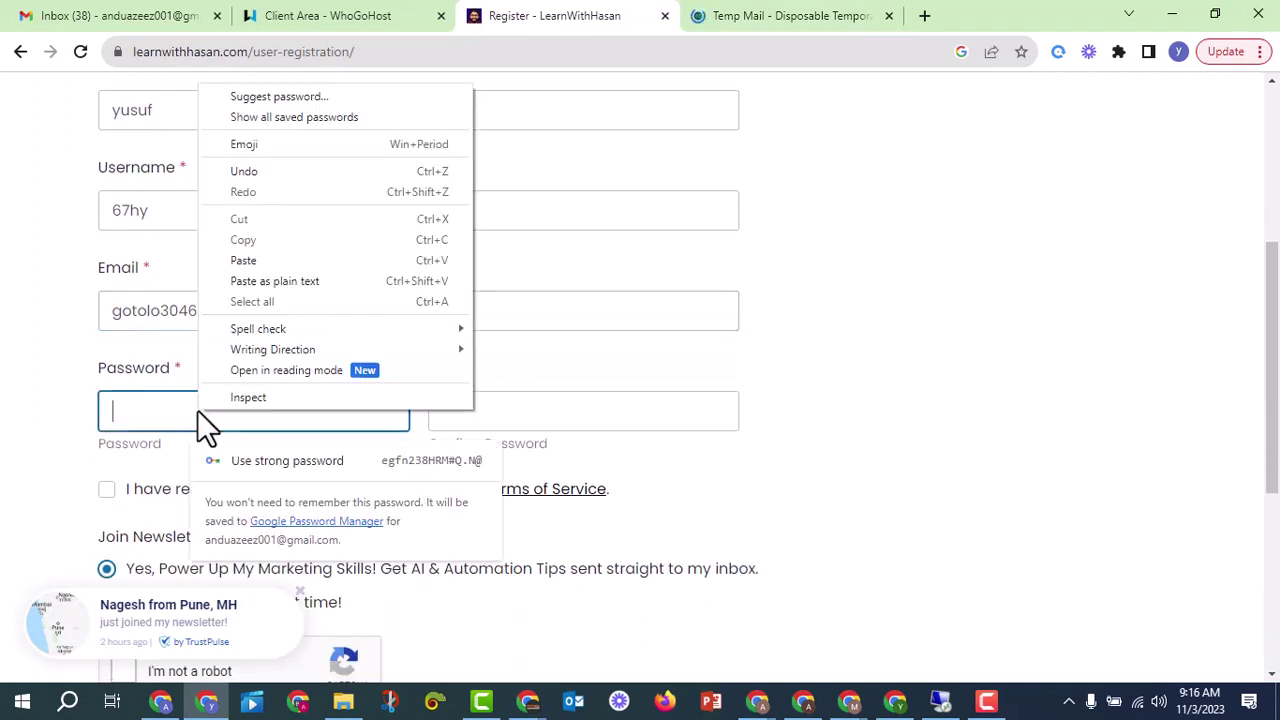
{"action": "left_click", "coordinate": [276, 280]}
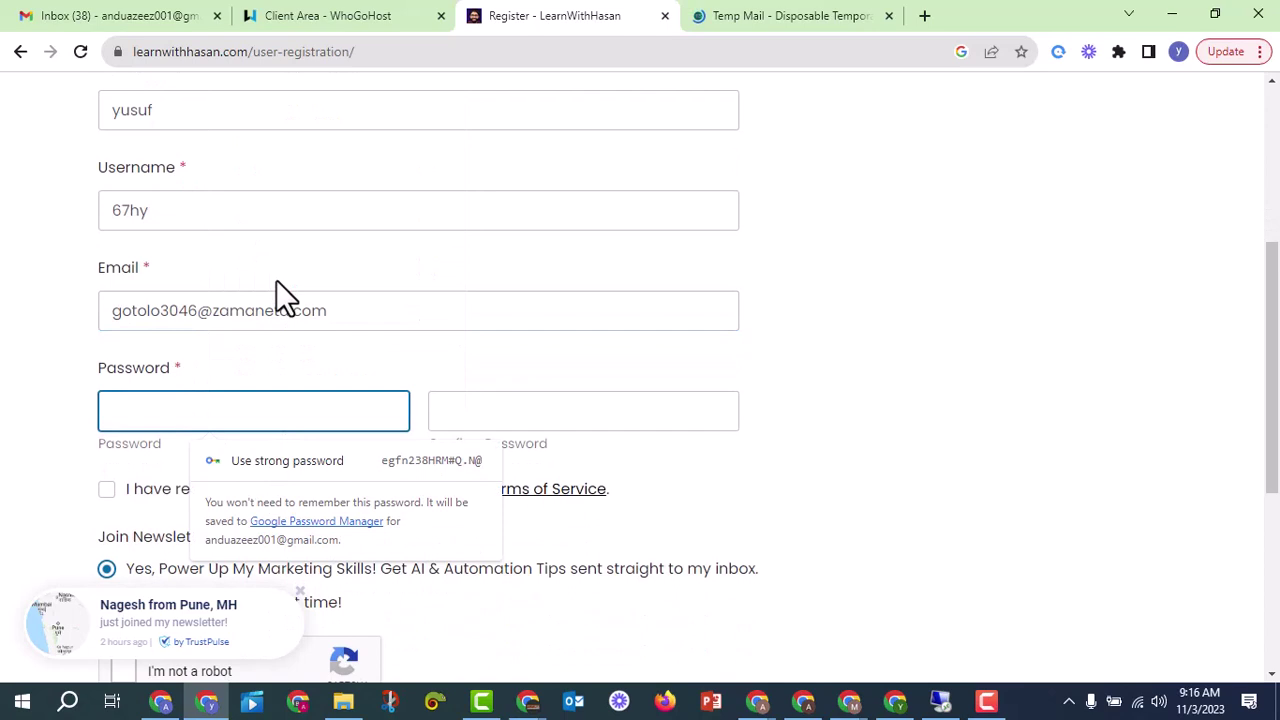
{"action": "right_click", "coordinate": [522, 411]}
{"action": "left_click", "coordinate": [604, 288]}
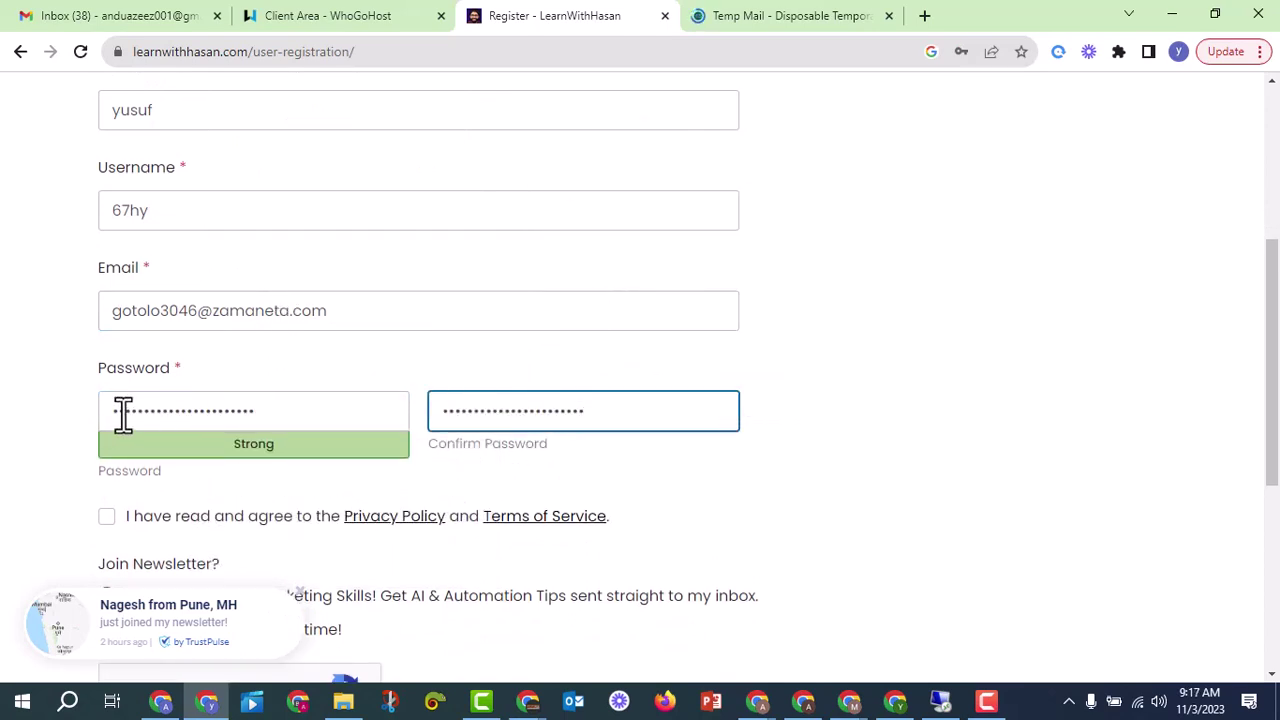
{"action": "left_click_drag", "start_coordinate": [118, 417], "coordinate": [110, 420]}
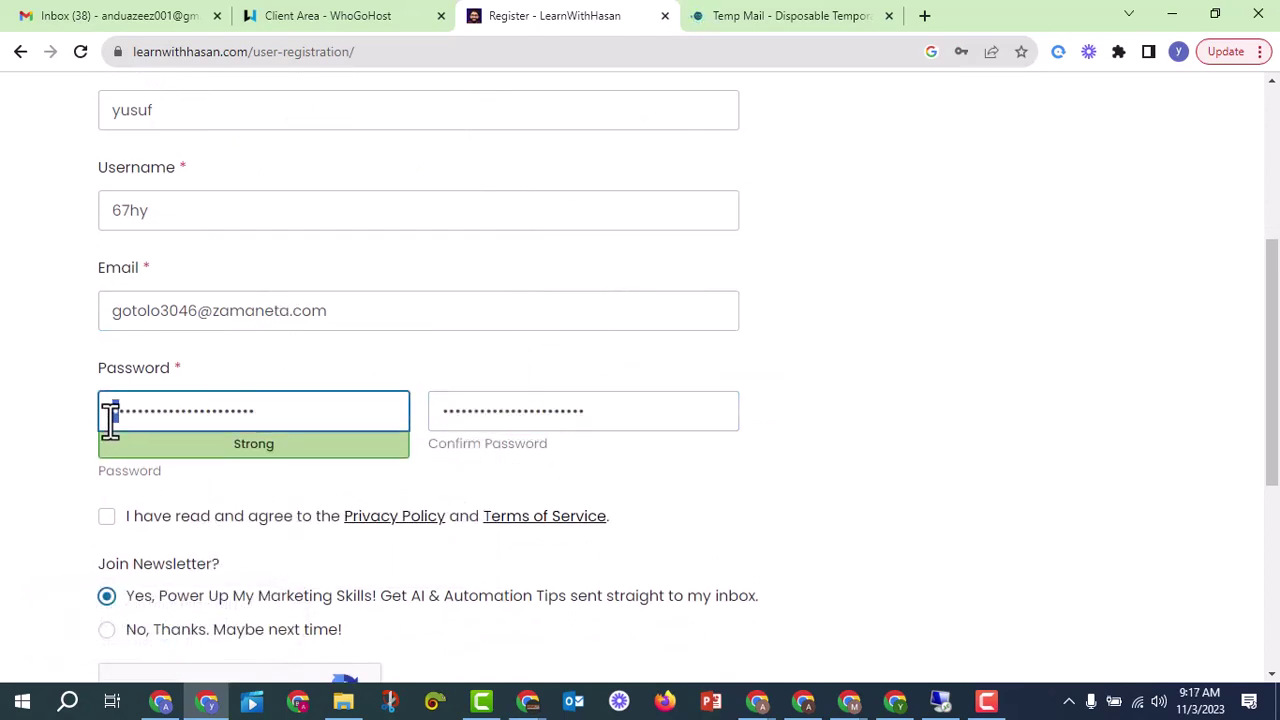
{"action": "left_click", "coordinate": [86, 412]}
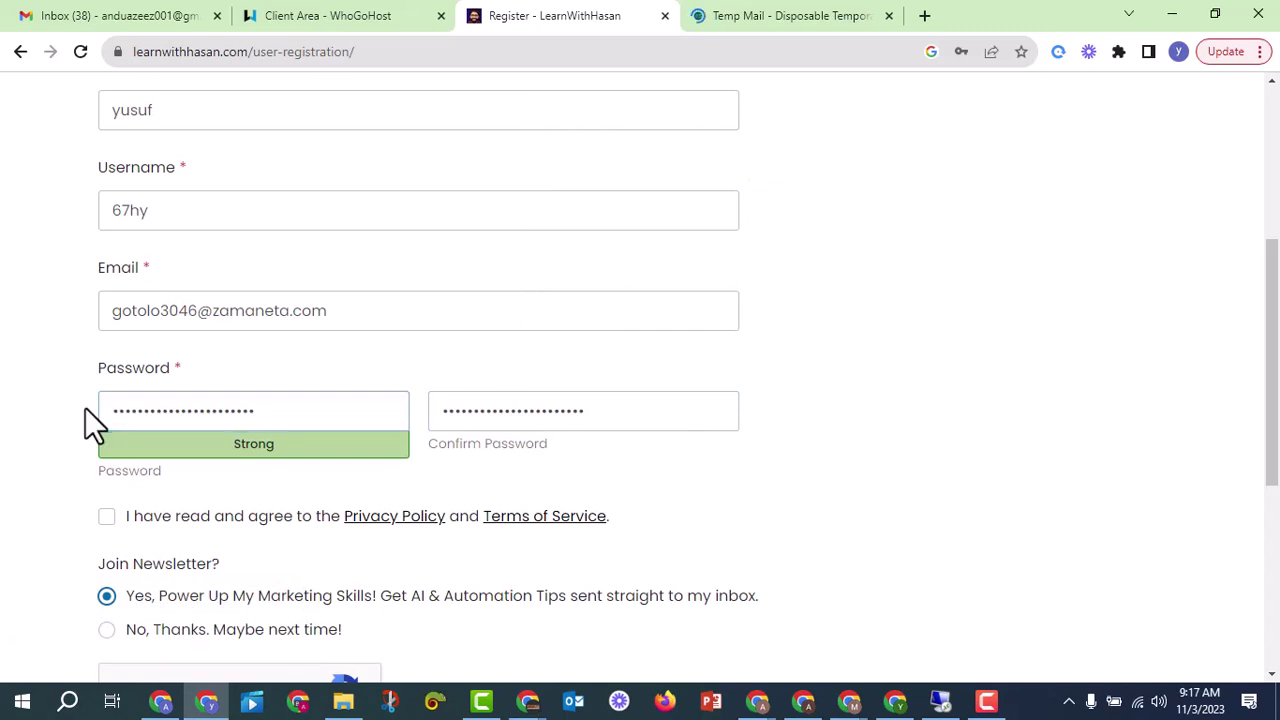
Step: Accept the privacy policy and terms, submit the sign-up, and save the password in Chrome
{"action": "scroll", "coordinate": [86, 415], "scroll_direction": "down", "scroll_amount": 3}
{"action": "left_click", "coordinate": [106, 236]}
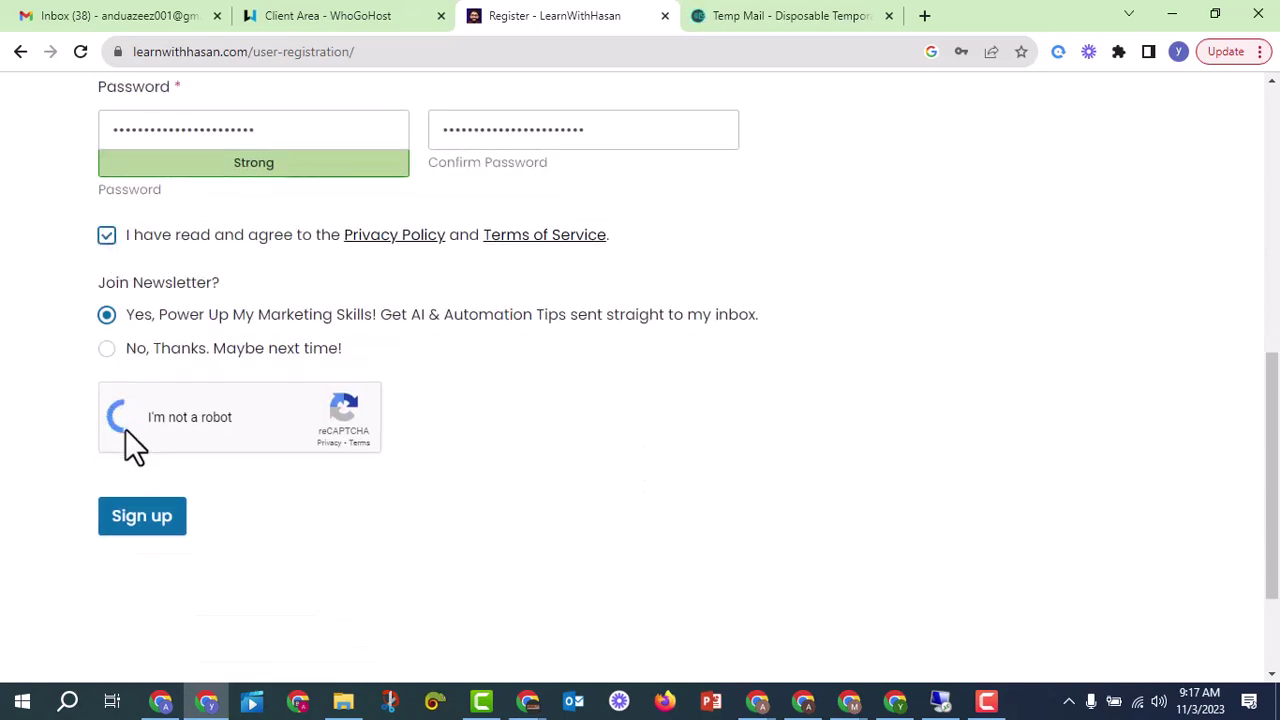
{"action": "left_click", "coordinate": [160, 540]}
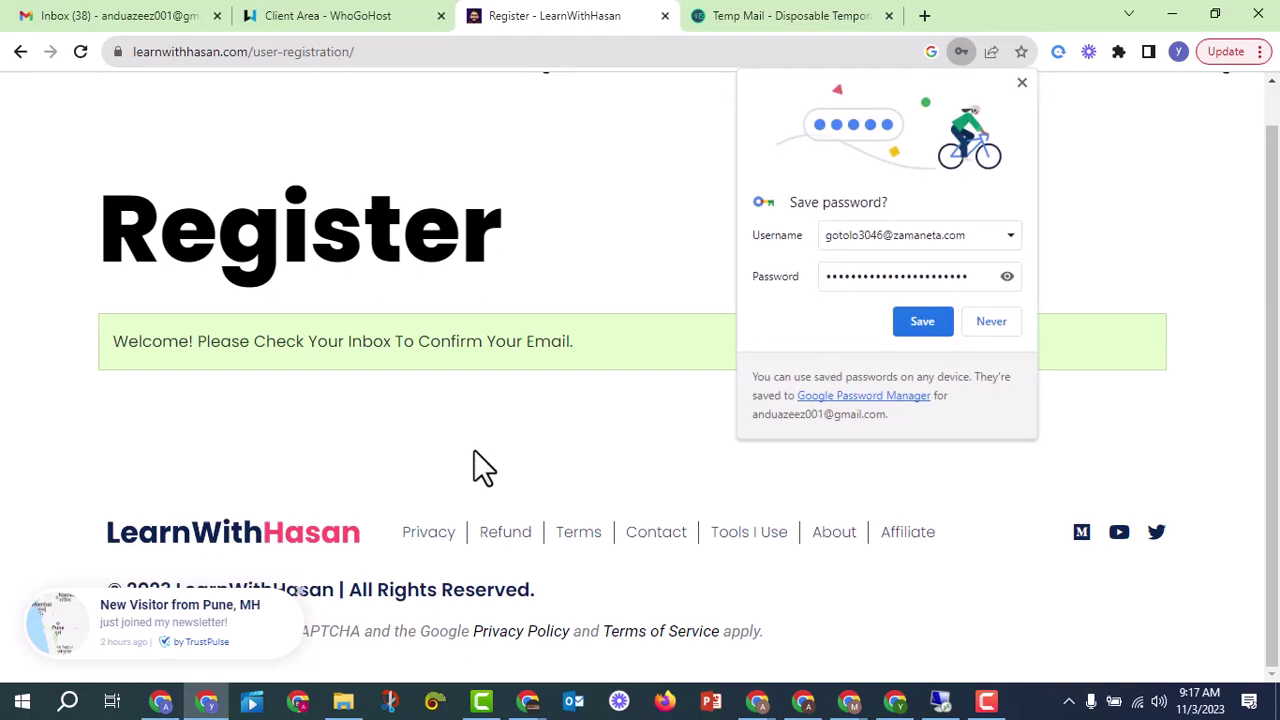
{"action": "left_click", "coordinate": [922, 322]}
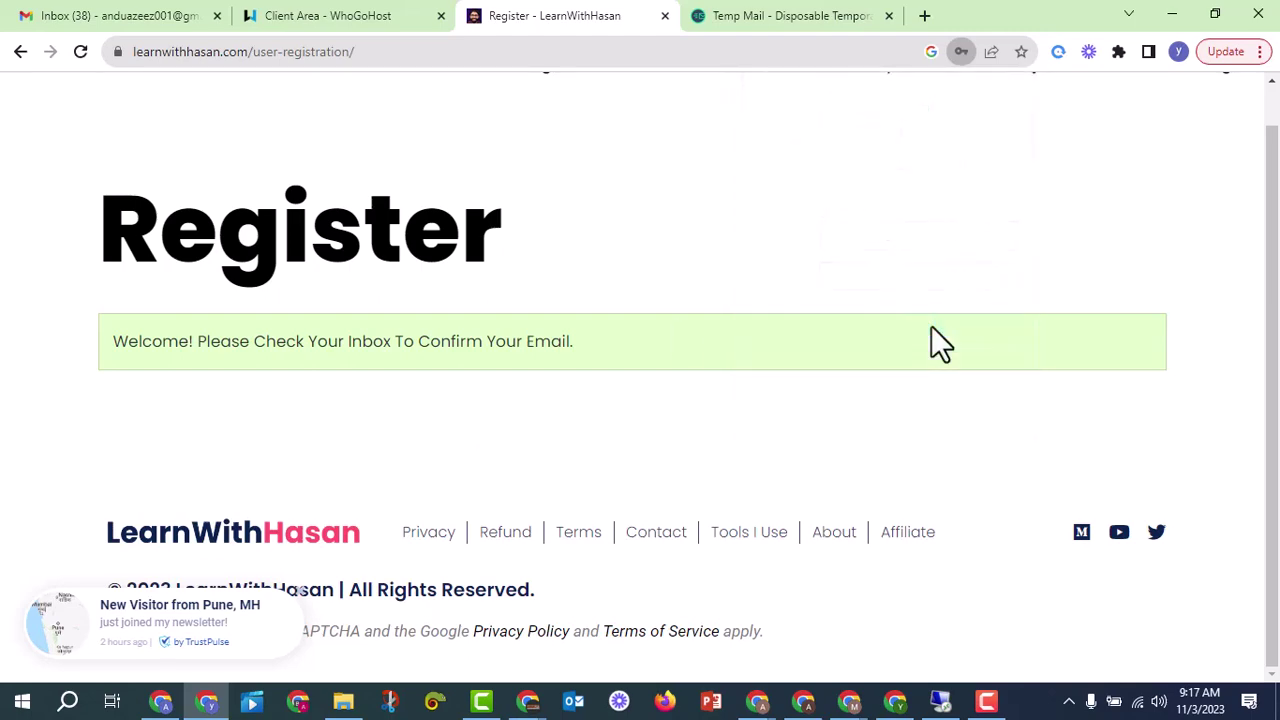
{"action": "left_click", "coordinate": [830, 20]}
Step: Open the LearnWithHasan Activation Required email and open its activation link in a new tab
{"action": "scroll", "coordinate": [626, 340], "scroll_direction": "down", "scroll_amount": 4}
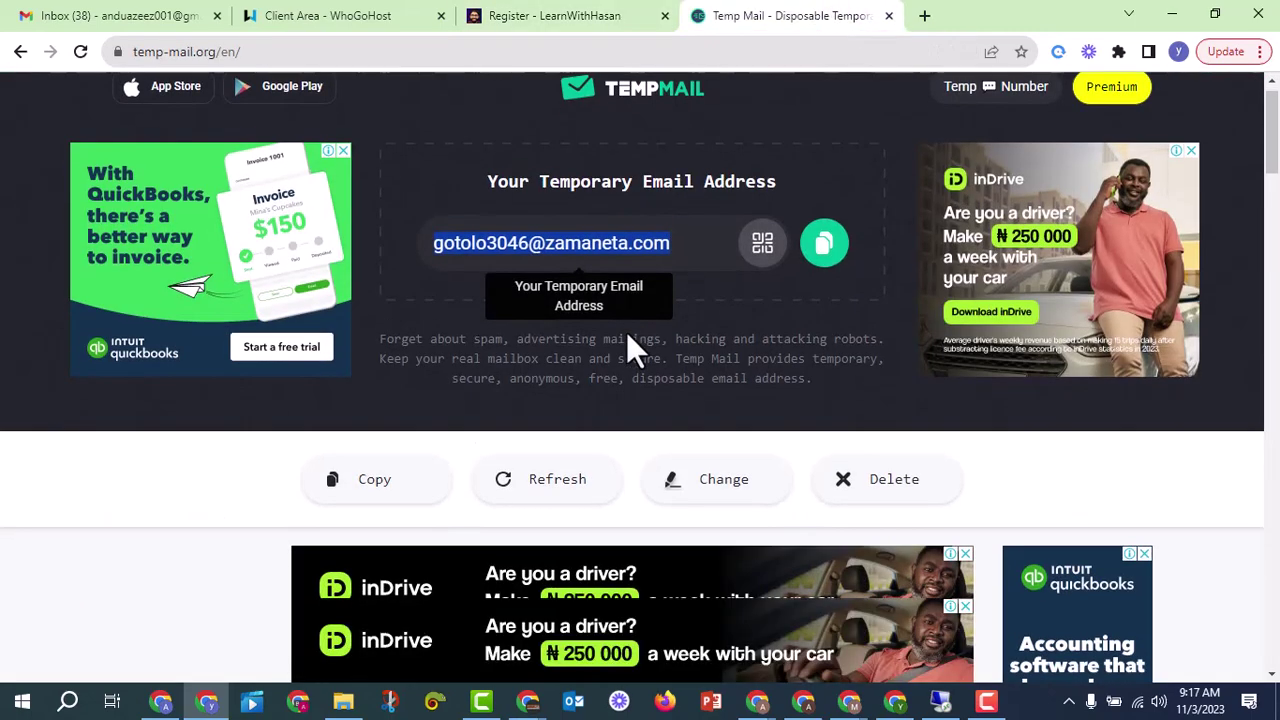
{"action": "scroll", "coordinate": [555, 400], "scroll_direction": "down", "scroll_amount": 1}
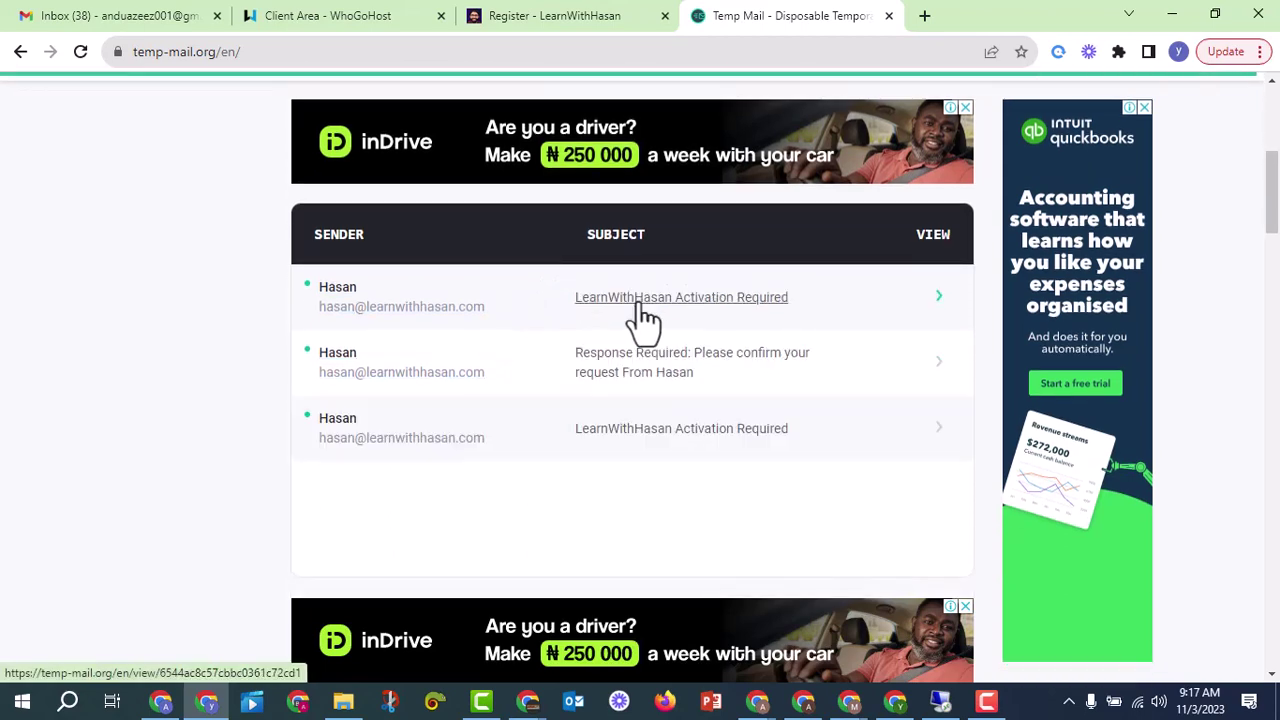
{"action": "left_click", "coordinate": [553, 321]}
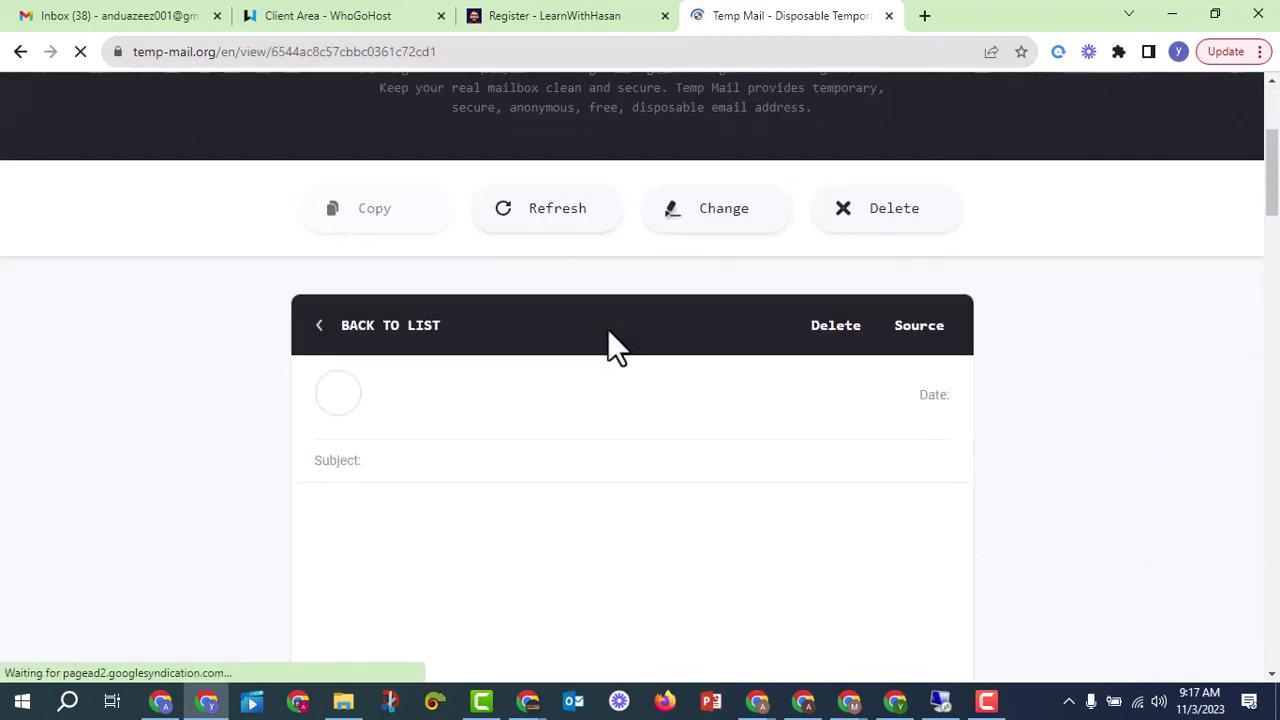
{"action": "scroll", "coordinate": [612, 345], "scroll_direction": "down", "scroll_amount": 2}
{"action": "right_click", "coordinate": [610, 340]}
{"action": "left_click", "coordinate": [639, 349]}
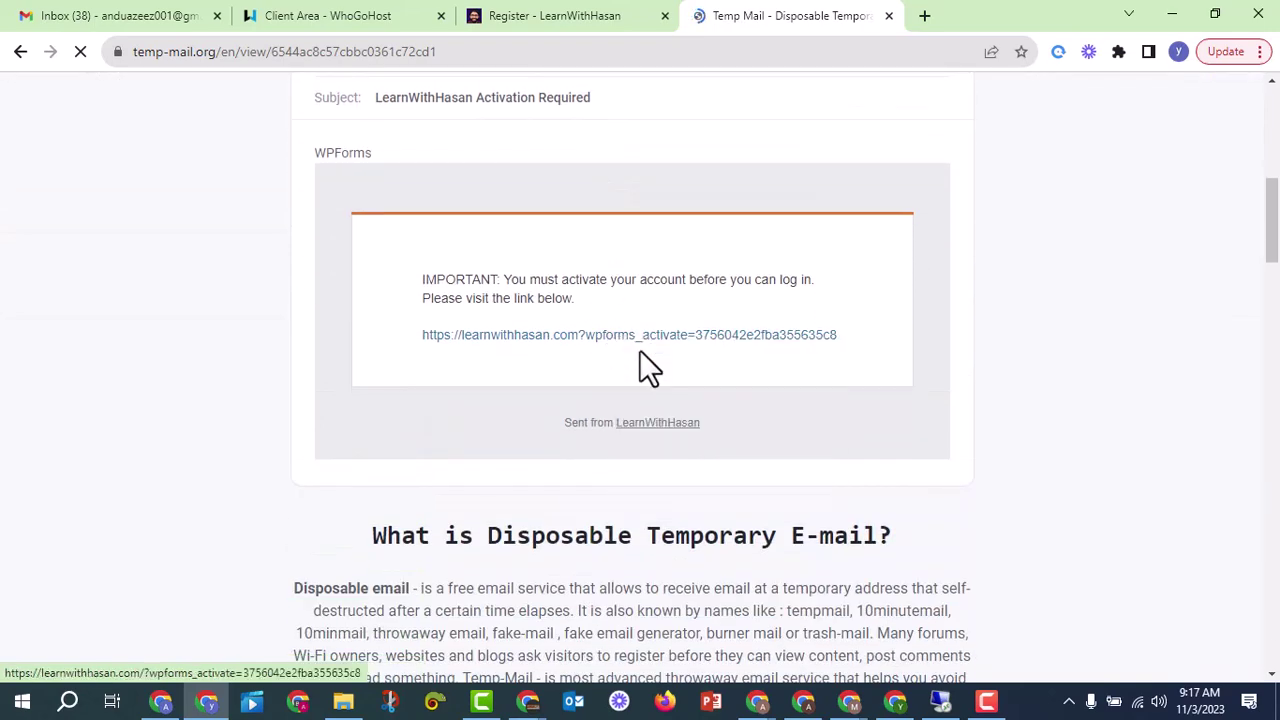
{"action": "left_click", "coordinate": [911, 13]}
Step: Delete the temporary Temp Mail address, then view the activation page reporting the link expired
{"action": "left_click", "coordinate": [762, 30]}
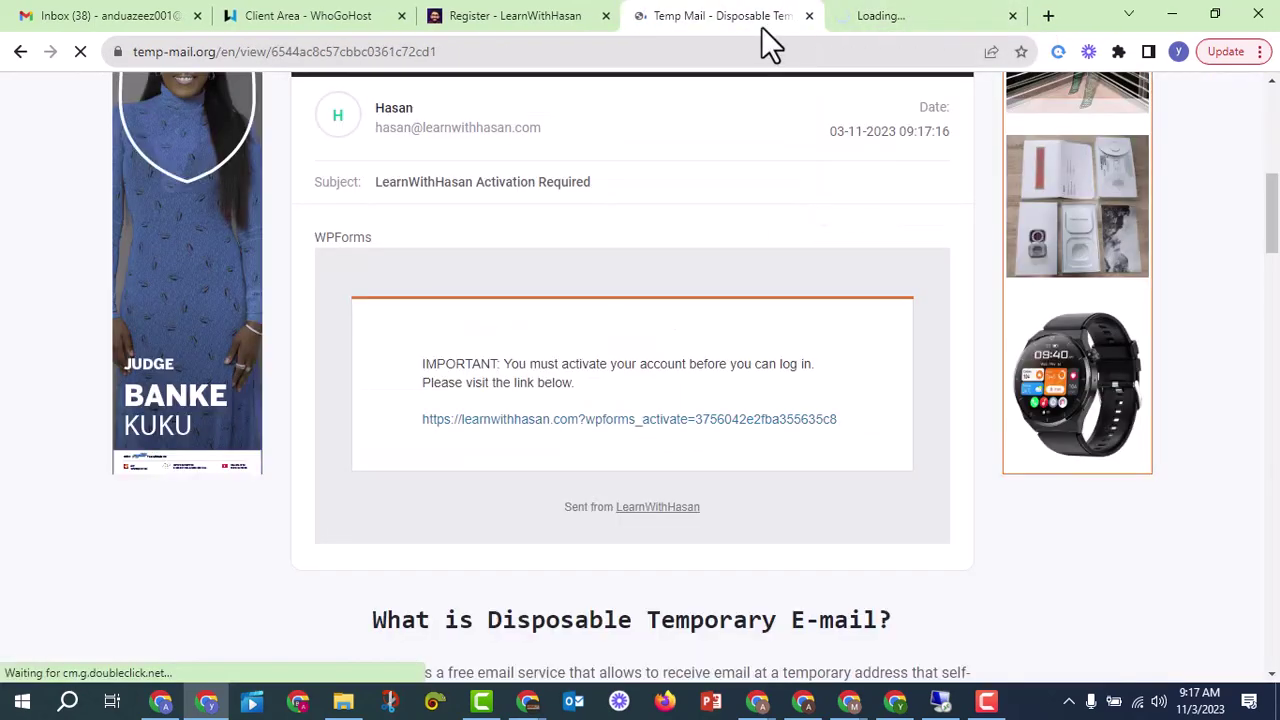
{"action": "scroll", "coordinate": [525, 370], "scroll_direction": "up", "scroll_amount": 7}
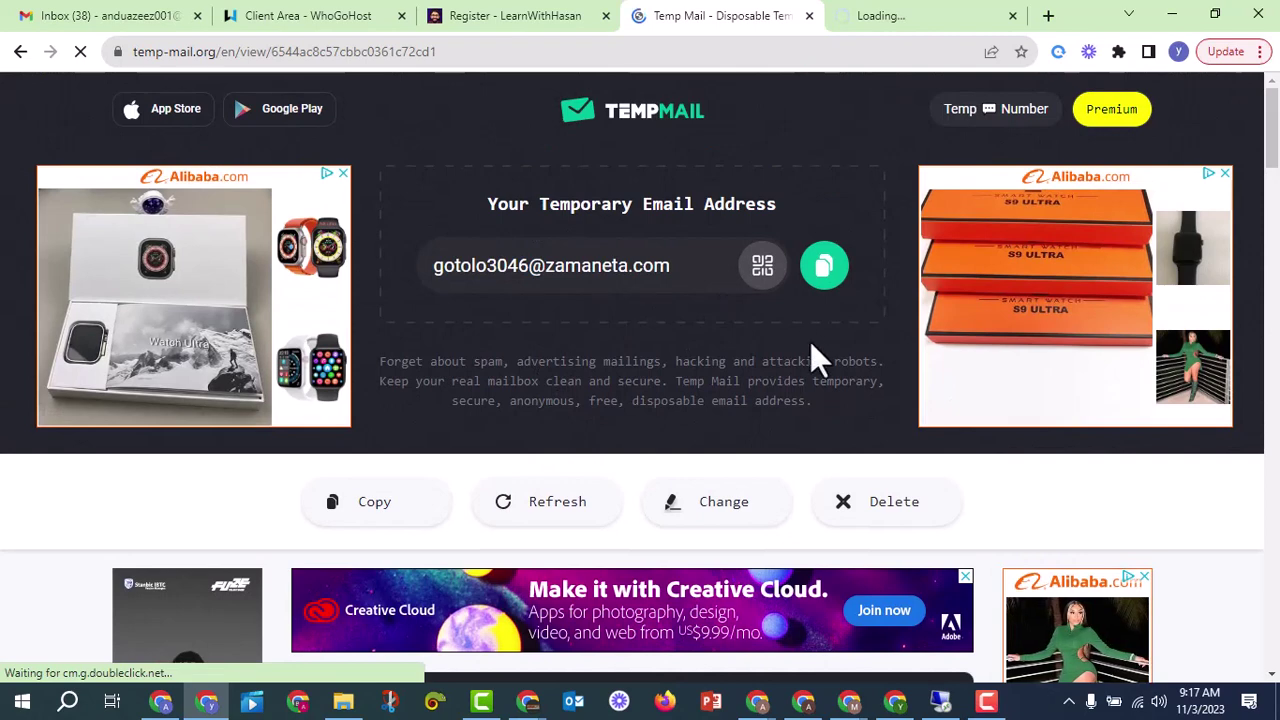
{"action": "scroll", "coordinate": [840, 420], "scroll_direction": "down", "scroll_amount": 1}
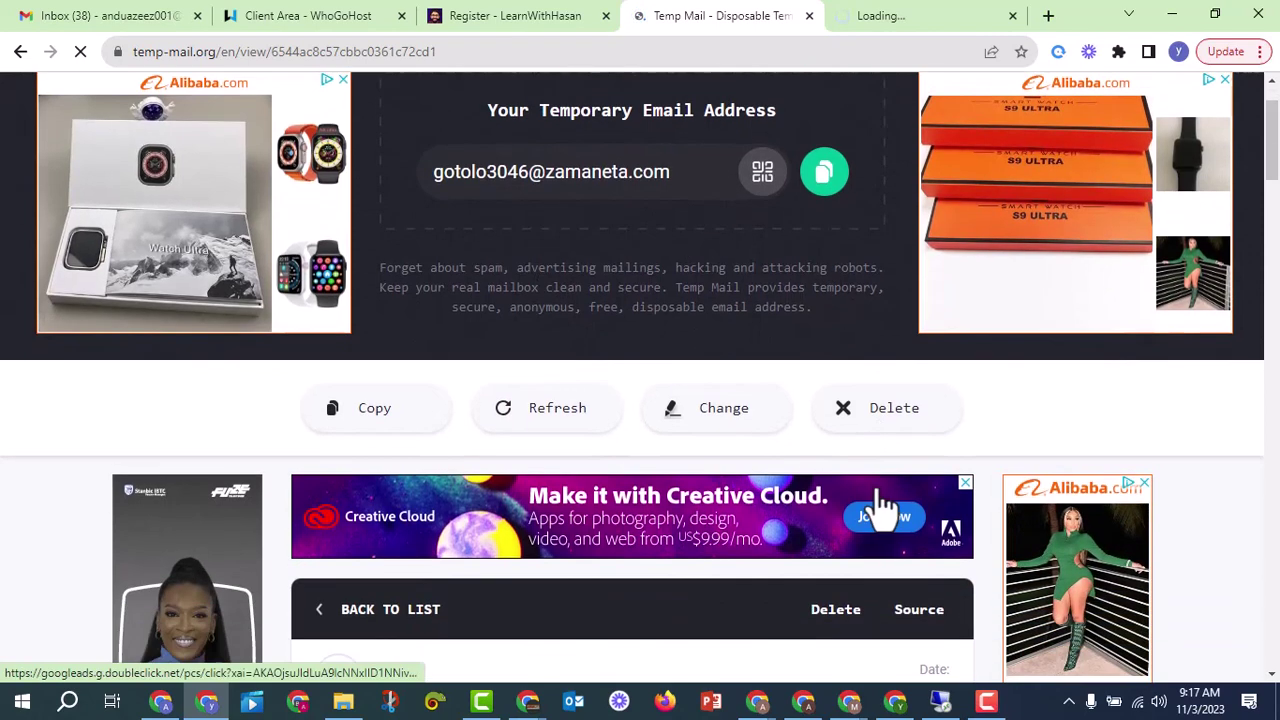
{"action": "left_click", "coordinate": [900, 420]}
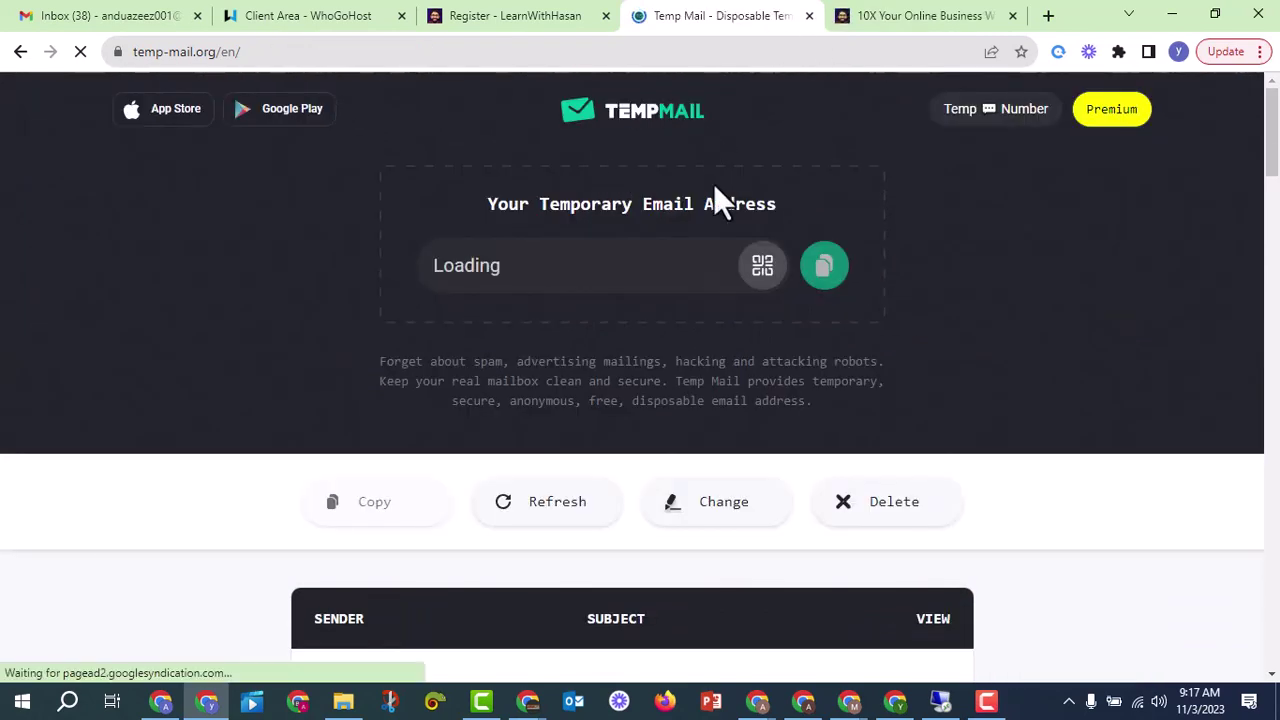
{"action": "left_click", "coordinate": [914, 16]}
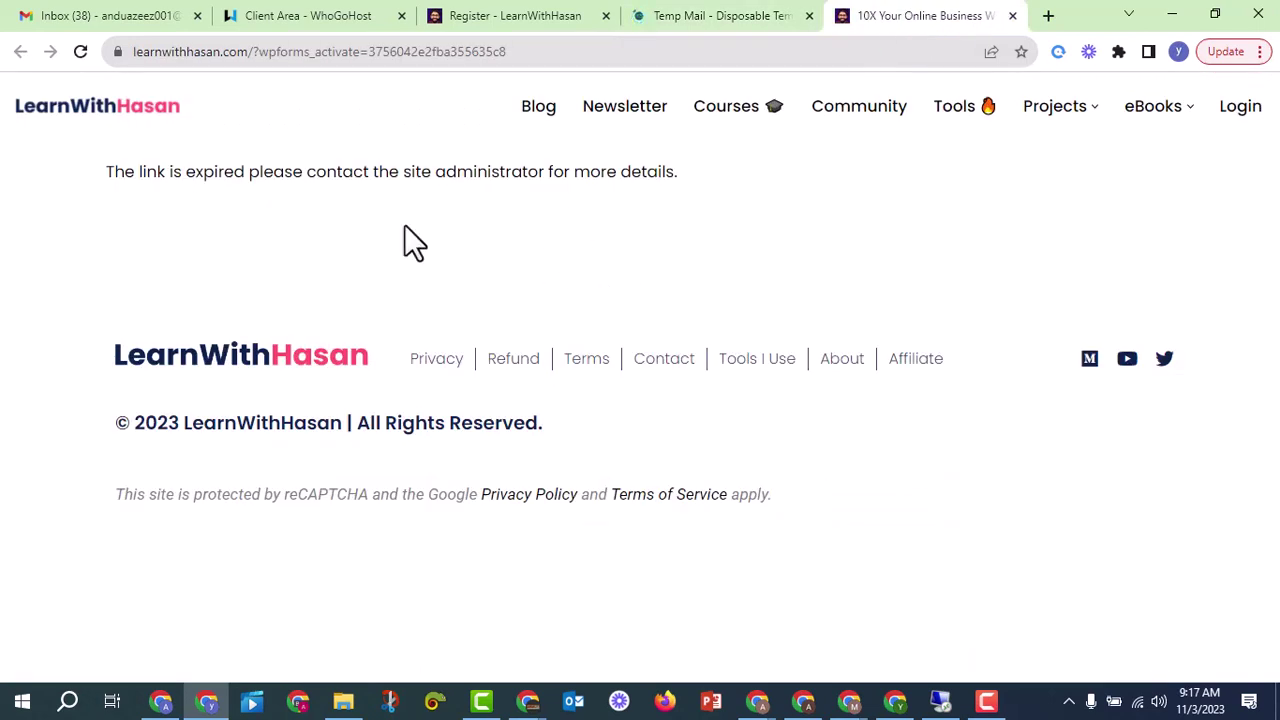
Step: Note the link-expired message, go to the LearnWithHasan login page and tick I'm not a robot
{"action": "left_click_drag", "start_coordinate": [104, 172], "coordinate": [671, 174]}
{"action": "left_click", "coordinate": [724, 189]}
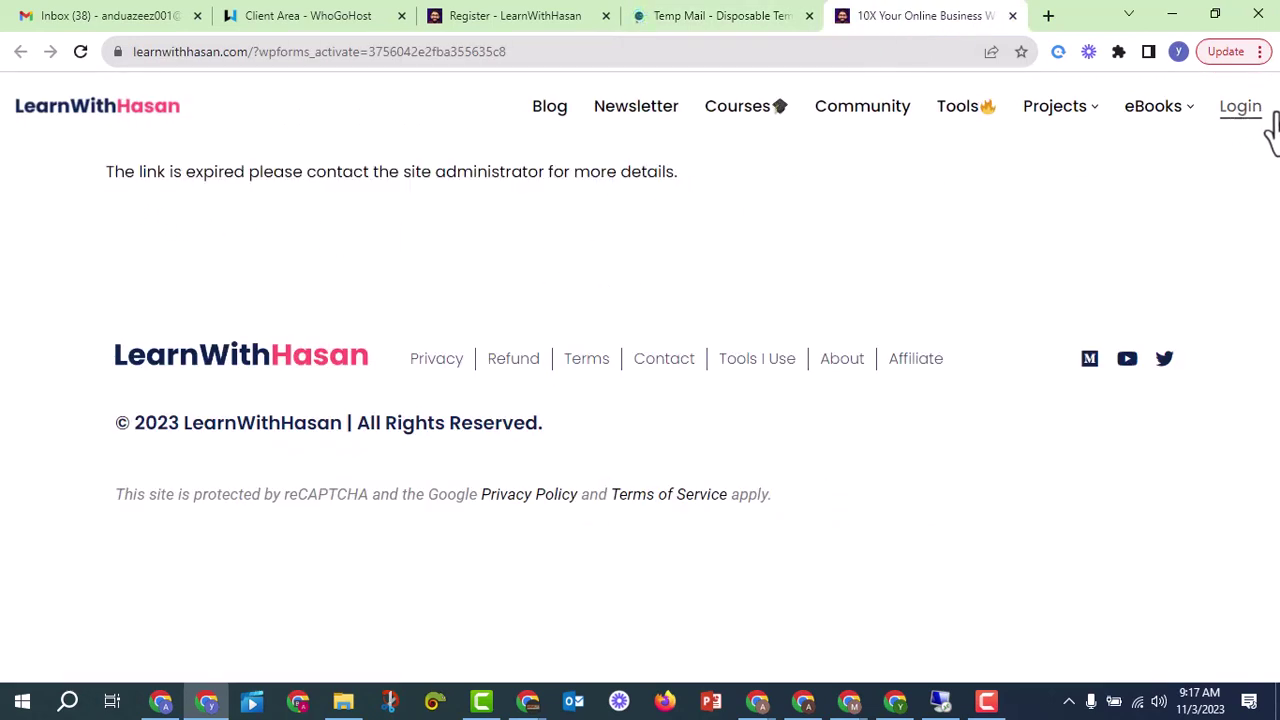
{"action": "left_click", "coordinate": [1242, 110]}
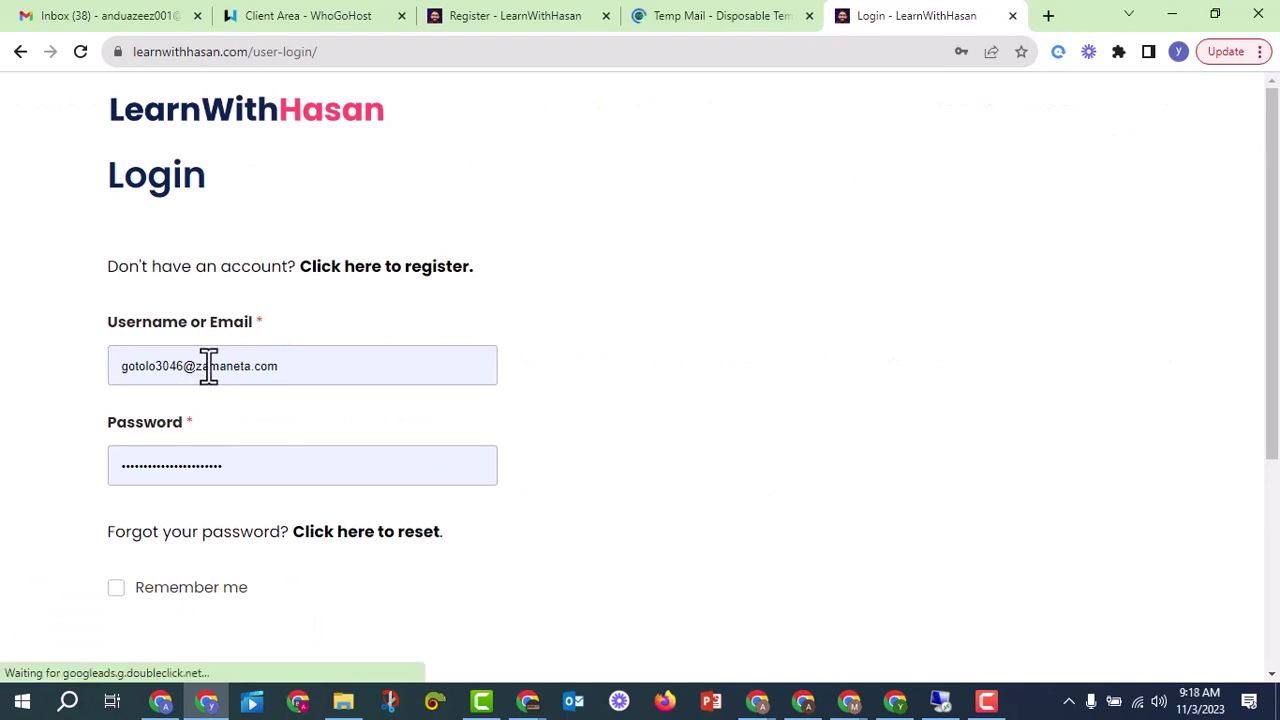
{"action": "scroll", "coordinate": [200, 480], "scroll_direction": "down", "scroll_amount": 3}
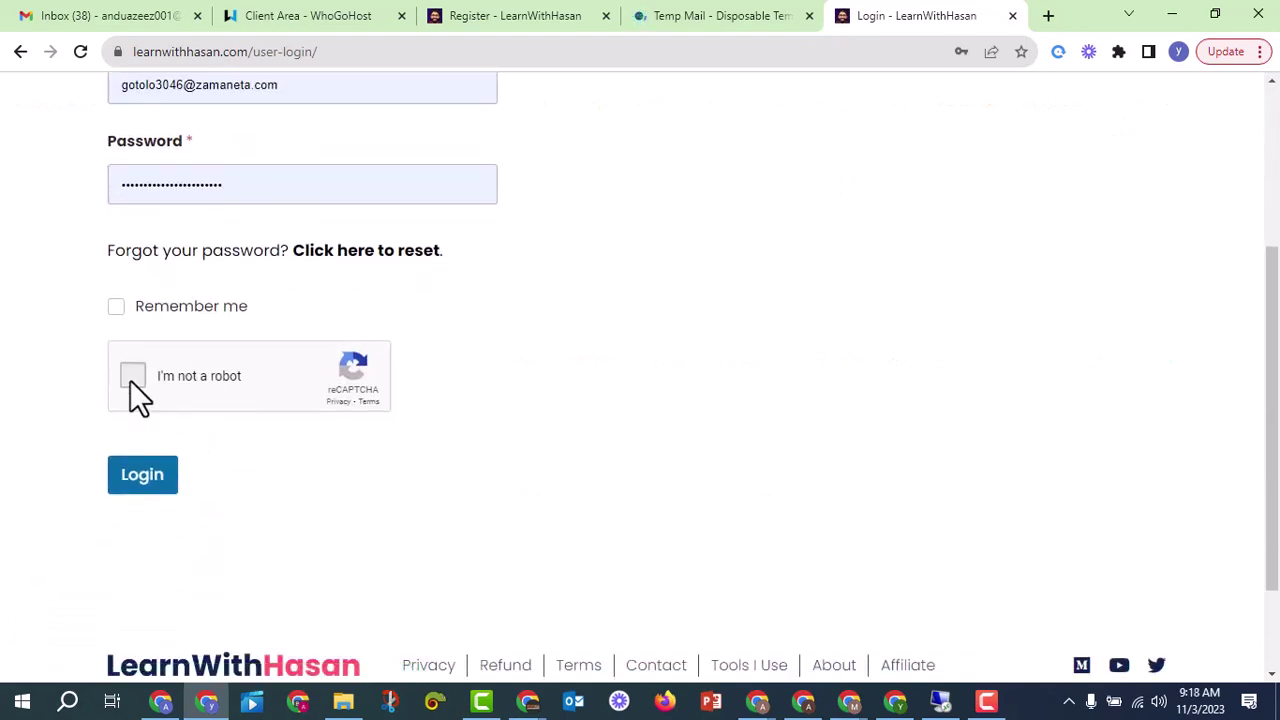
{"action": "left_click", "coordinate": [150, 484]}
{"action": "scroll", "coordinate": [577, 417], "scroll_direction": "up", "scroll_amount": 2}
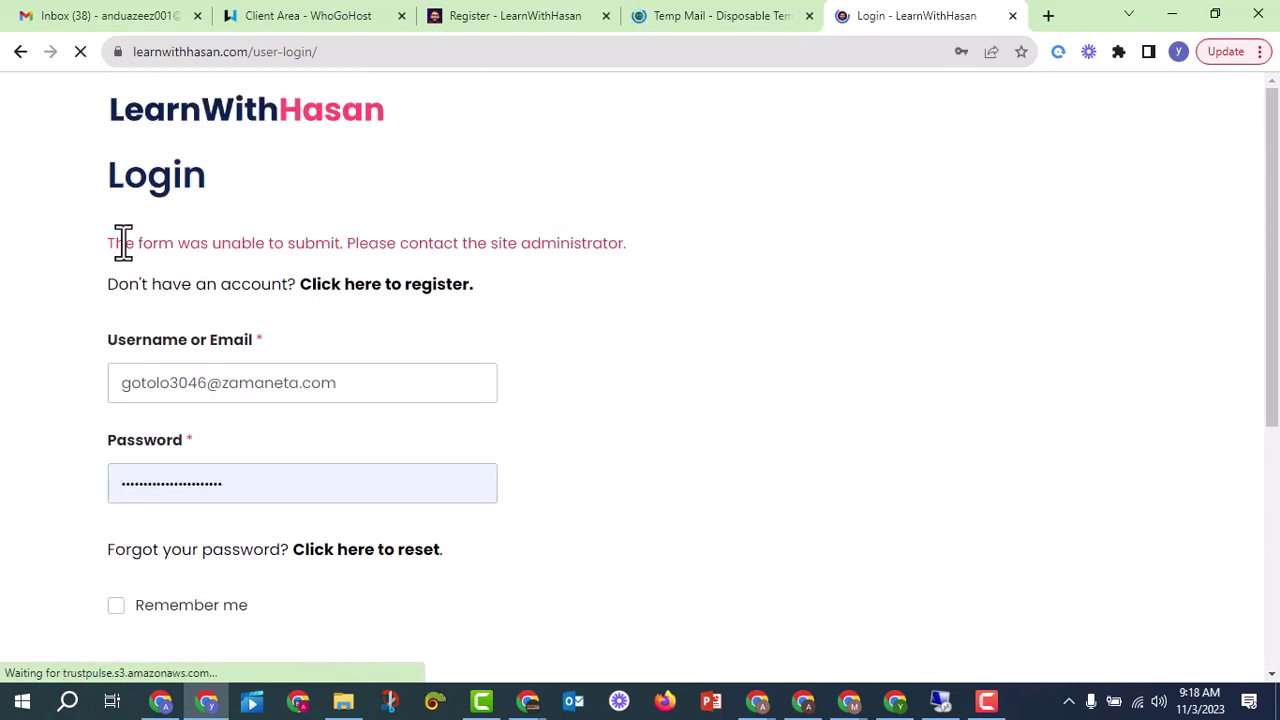
Step: Check the red login error, redo the robot check and submit the login details
{"action": "left_click_drag", "start_coordinate": [123, 242], "coordinate": [94, 235]}
{"action": "left_click", "coordinate": [697, 258]}
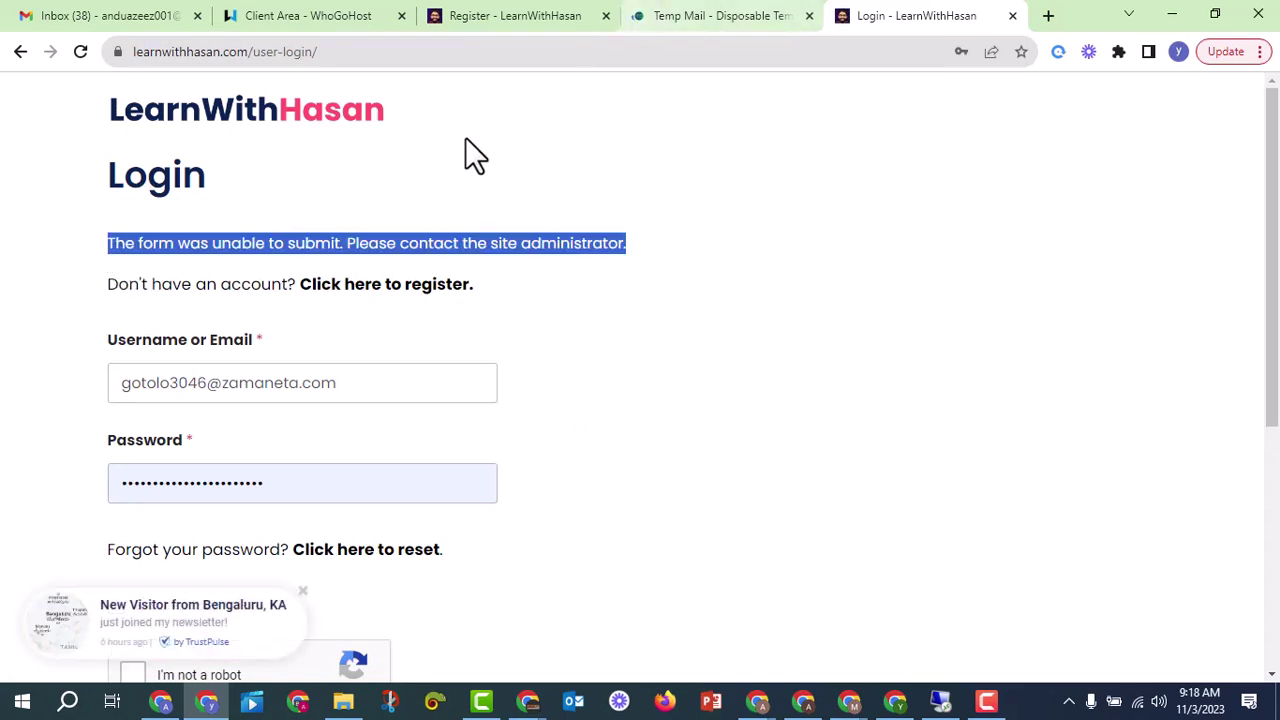
{"action": "left_click", "coordinate": [420, 240]}
{"action": "scroll", "coordinate": [340, 294], "scroll_direction": "down", "scroll_amount": 3}
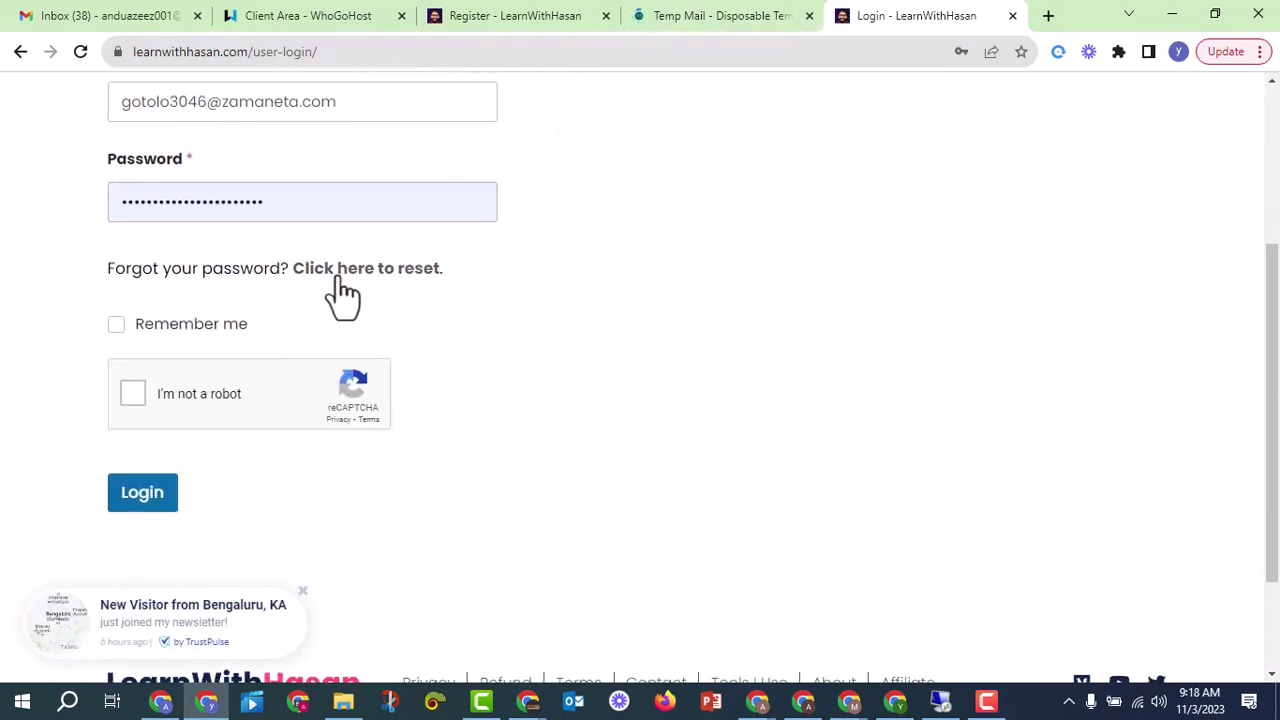
{"action": "left_click", "coordinate": [131, 393]}
{"action": "left_click", "coordinate": [142, 493]}
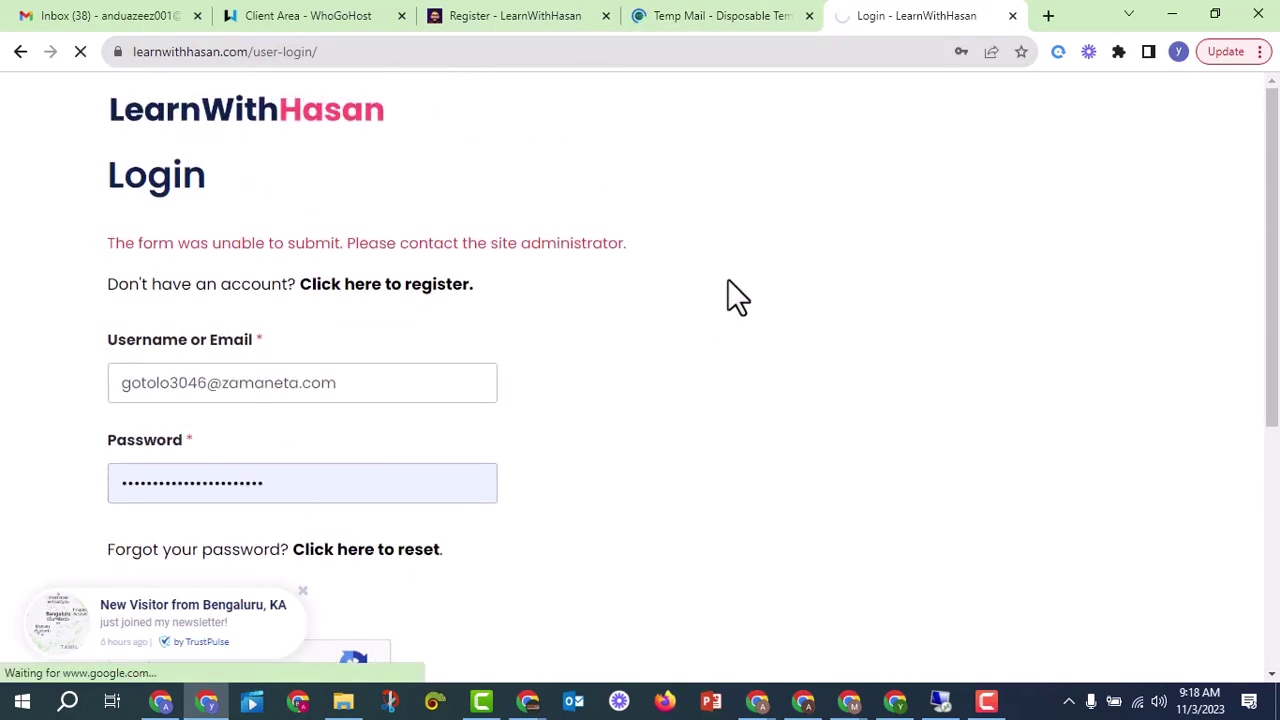
{"action": "scroll", "coordinate": [728, 279], "scroll_direction": "down", "scroll_amount": 4}
{"action": "scroll", "coordinate": [729, 280], "scroll_direction": "up", "scroll_amount": 4}
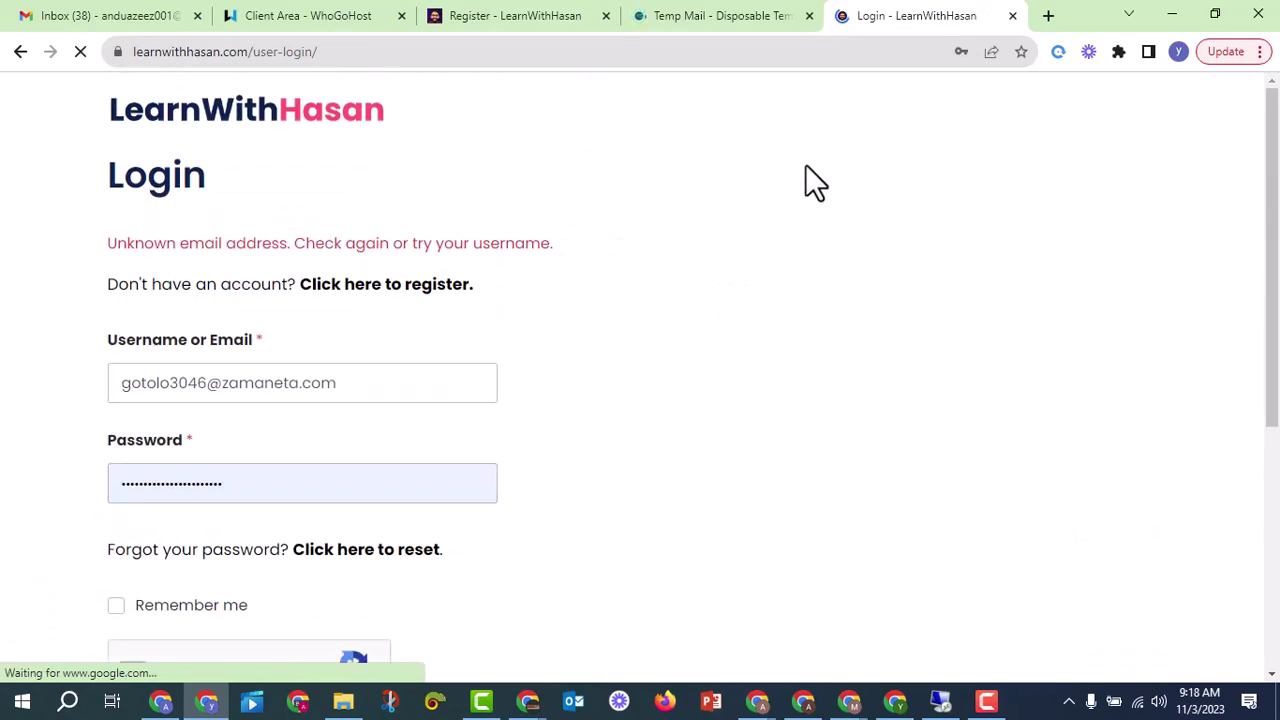
Step: Close the login and Temp Mail tabs, leaving the Register confirmation message showing
{"action": "left_click", "coordinate": [790, 21]}
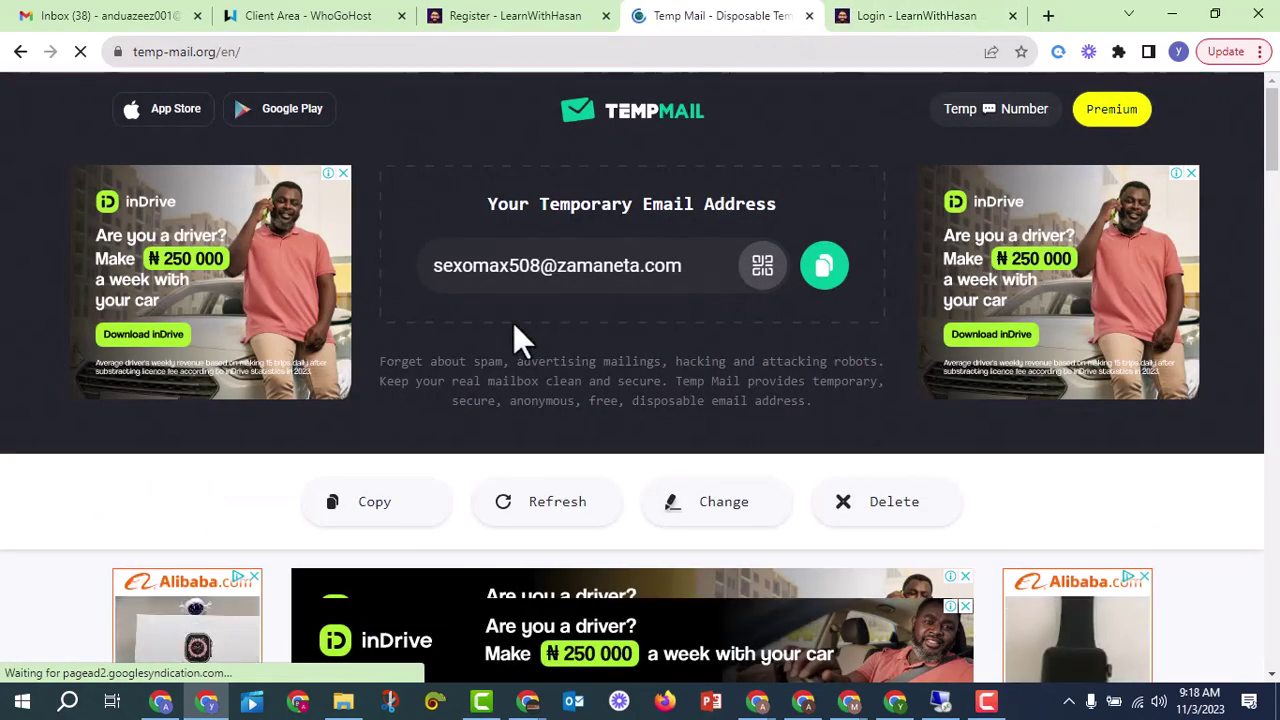
{"action": "scroll", "coordinate": [600, 343], "scroll_direction": "down", "scroll_amount": 5}
{"action": "scroll", "coordinate": [625, 333], "scroll_direction": "up", "scroll_amount": 6}
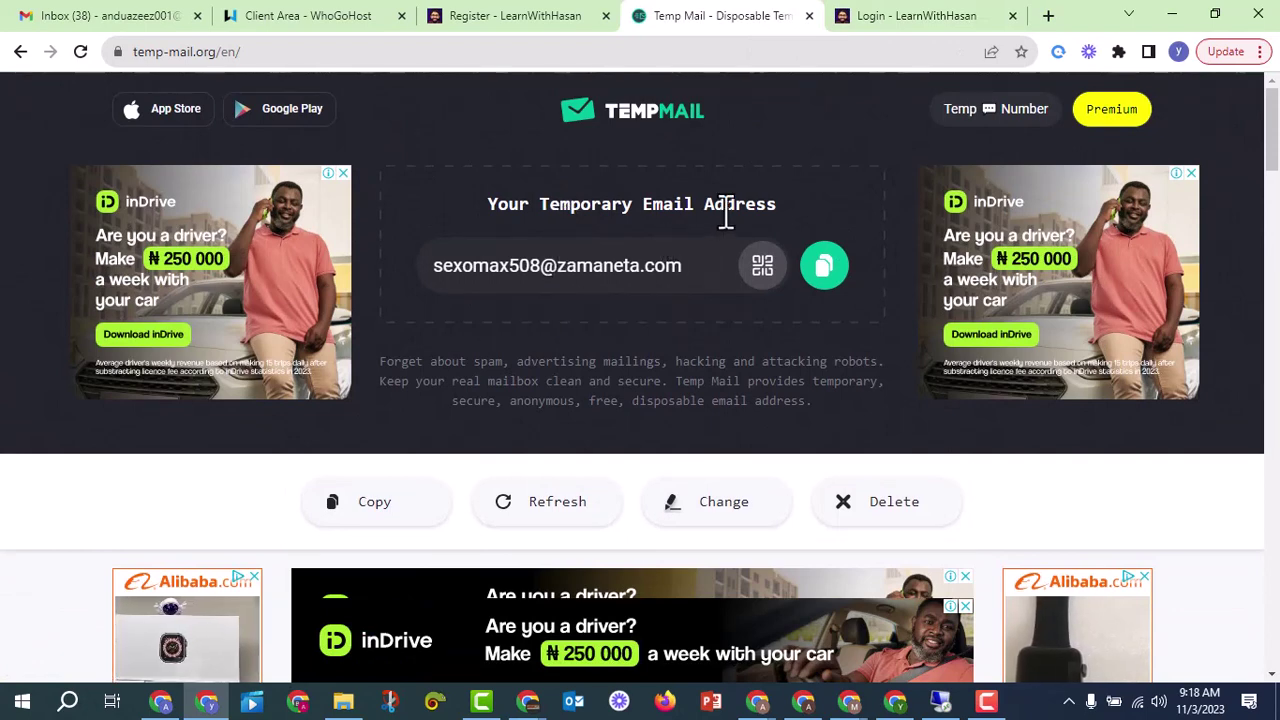
{"action": "left_click", "coordinate": [962, 22]}
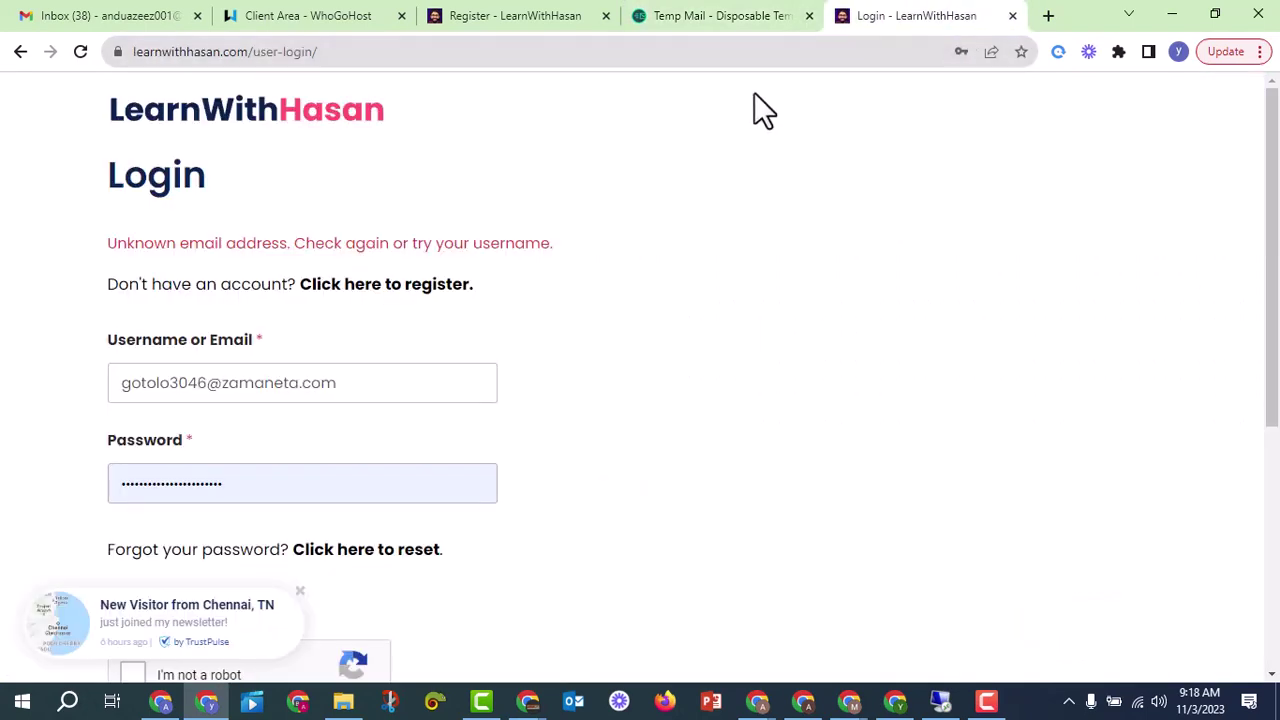
{"action": "left_click", "coordinate": [1011, 16]}
{"action": "left_click", "coordinate": [888, 15]}
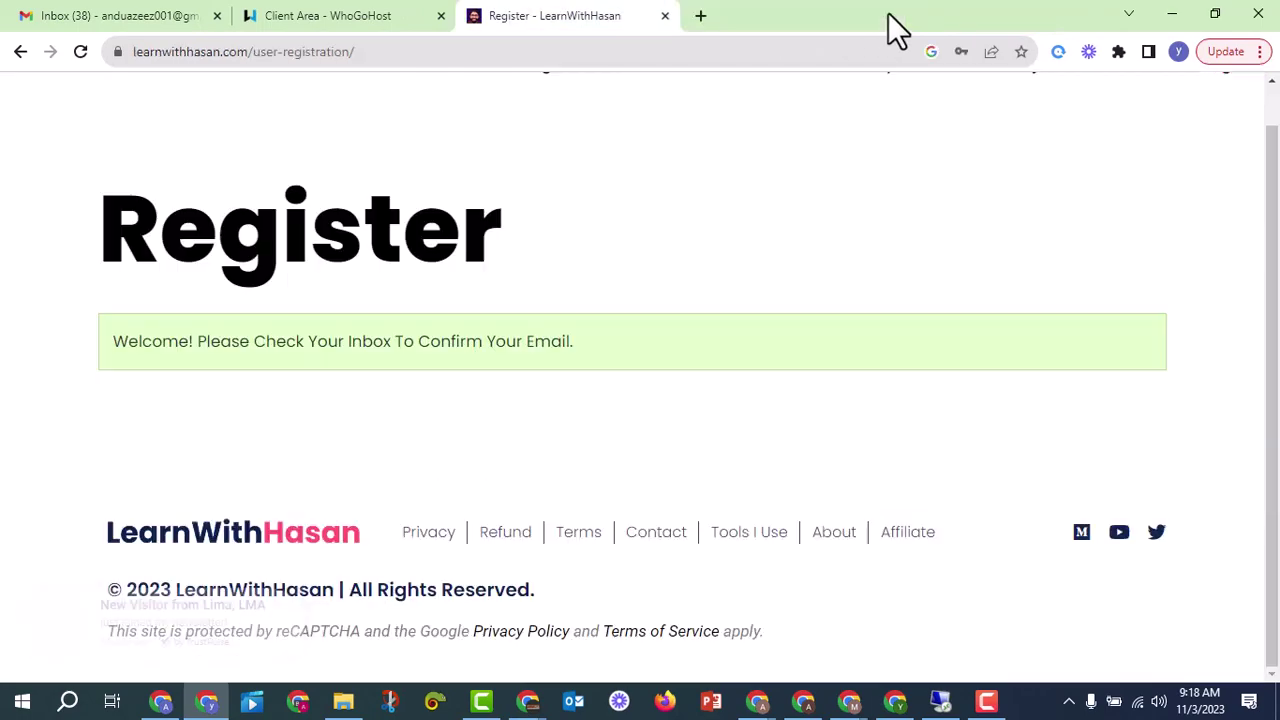
Step: Manage the first hosting product in the client area and log into cPanel with One Click Login
{"action": "left_click", "coordinate": [370, 15]}
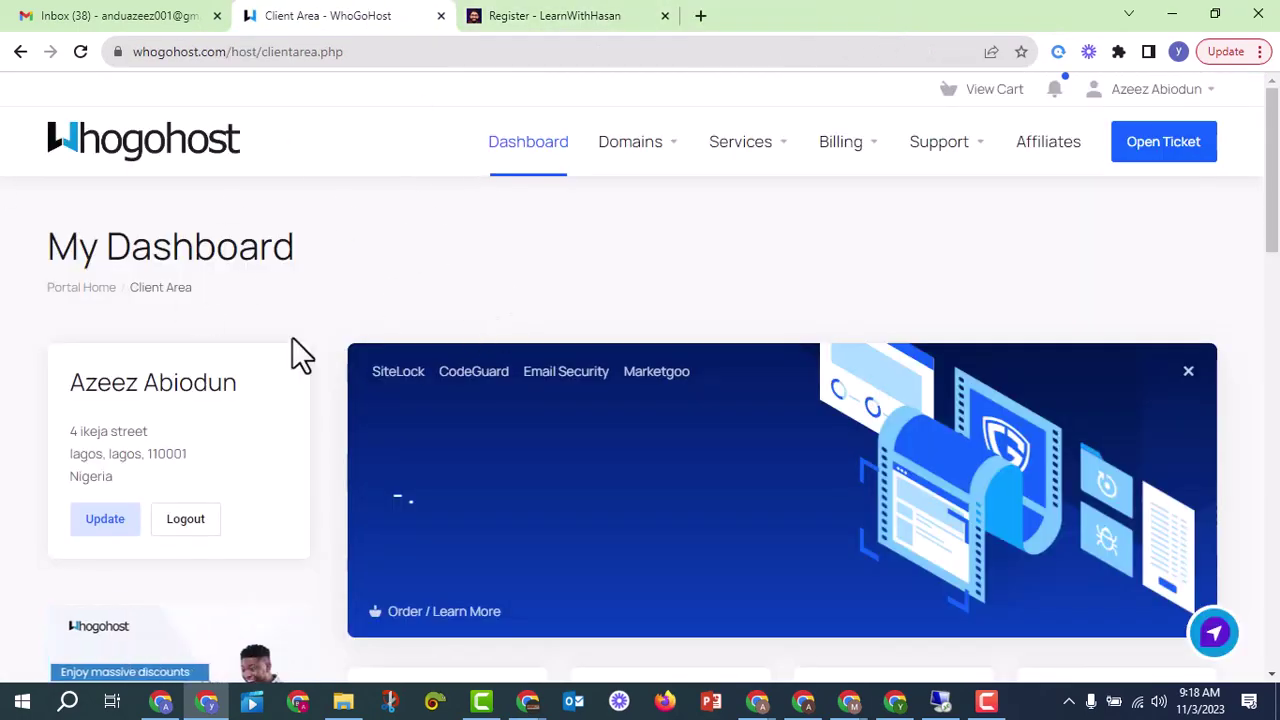
{"action": "scroll", "coordinate": [574, 360], "scroll_direction": "down", "scroll_amount": 8}
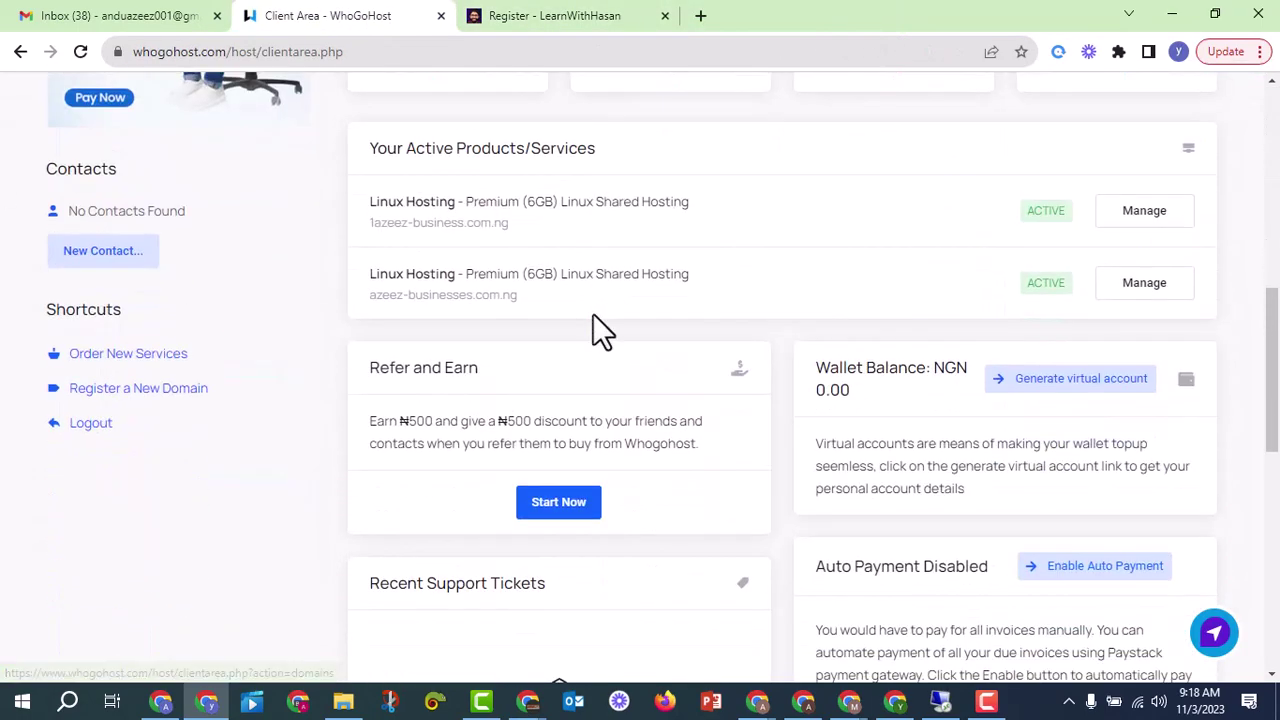
{"action": "scroll", "coordinate": [593, 313], "scroll_direction": "up", "scroll_amount": 1}
{"action": "left_click", "coordinate": [1150, 312]}
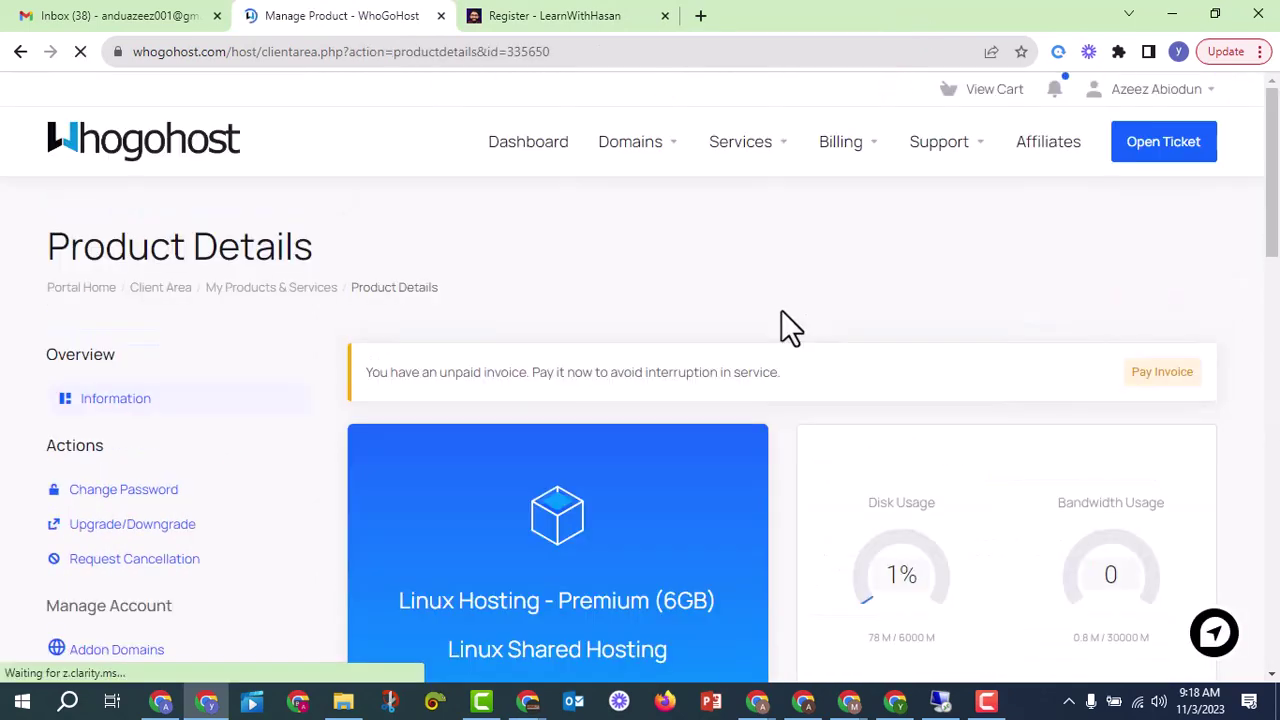
{"action": "scroll", "coordinate": [781, 310], "scroll_direction": "down", "scroll_amount": 10}
{"action": "left_click", "coordinate": [441, 469]}
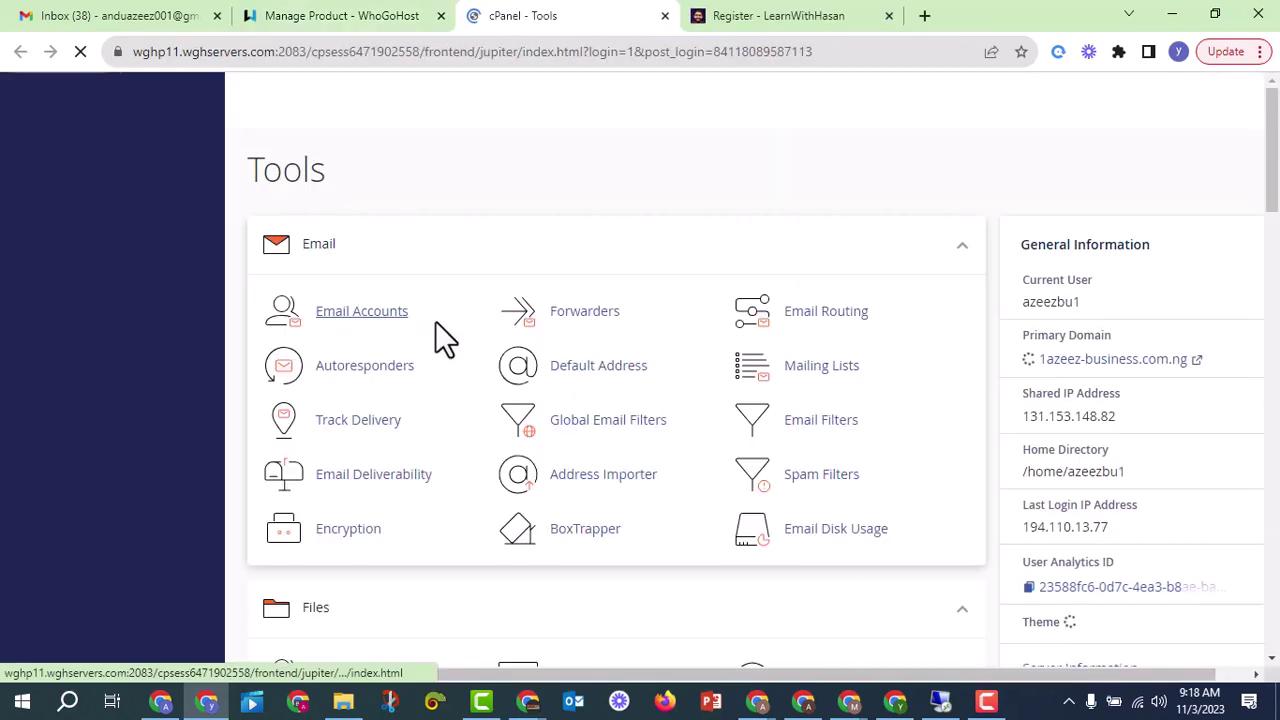
Step: Copy the 'four' mailbox address from Email Accounts and open its webmail via Check Email
{"action": "left_click", "coordinate": [392, 318]}
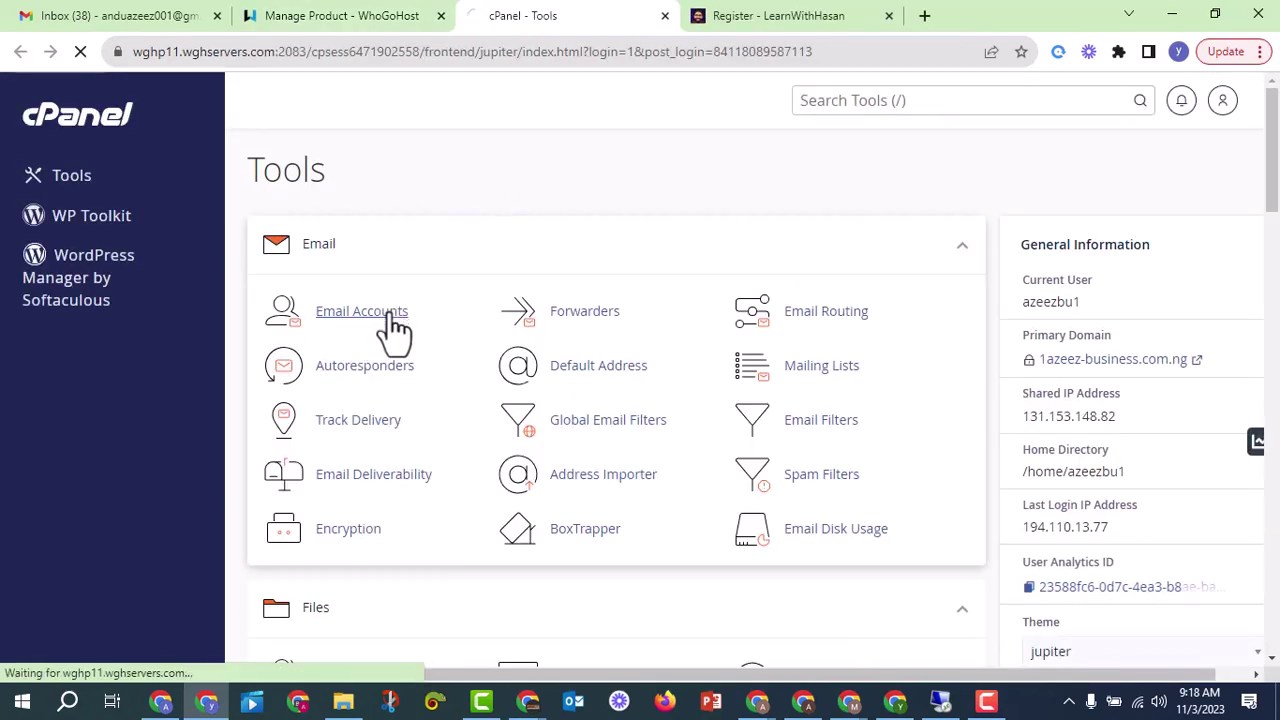
{"action": "scroll", "coordinate": [390, 316], "scroll_direction": "down", "scroll_amount": 3}
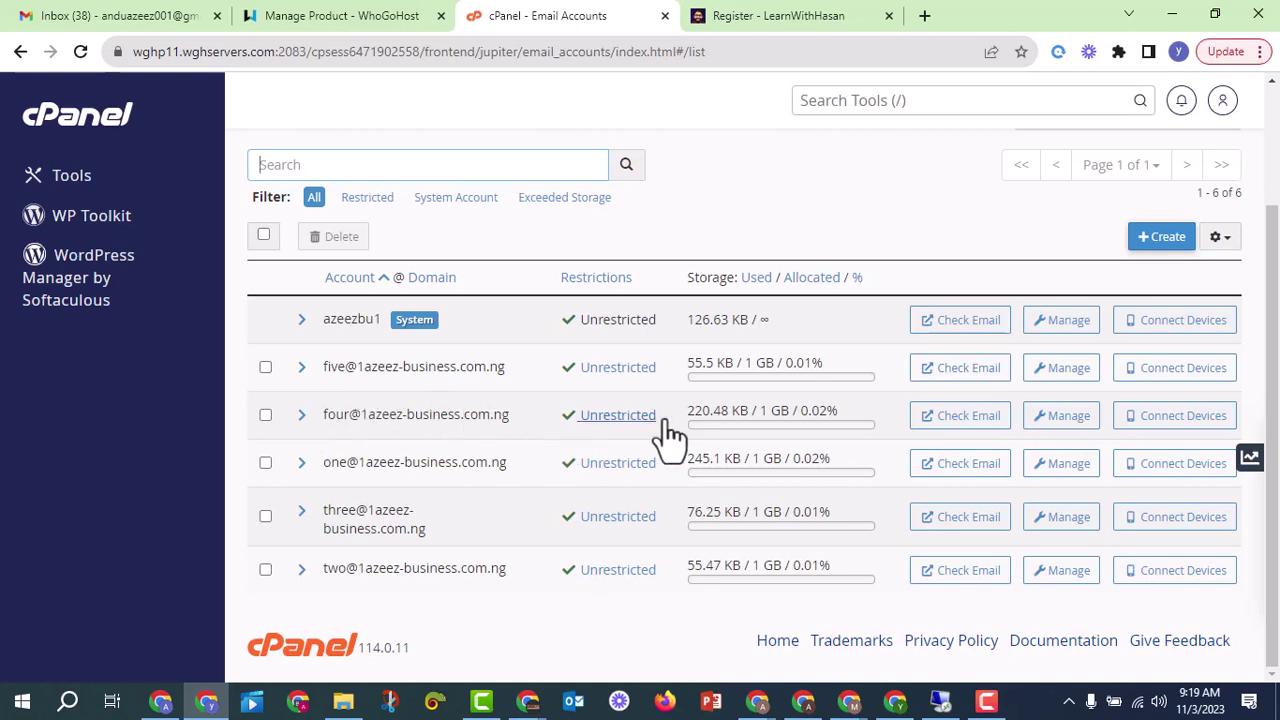
{"action": "left_click_drag", "start_coordinate": [531, 414], "coordinate": [325, 420]}
{"action": "right_click", "coordinate": [343, 422]}
{"action": "left_click", "coordinate": [362, 434]}
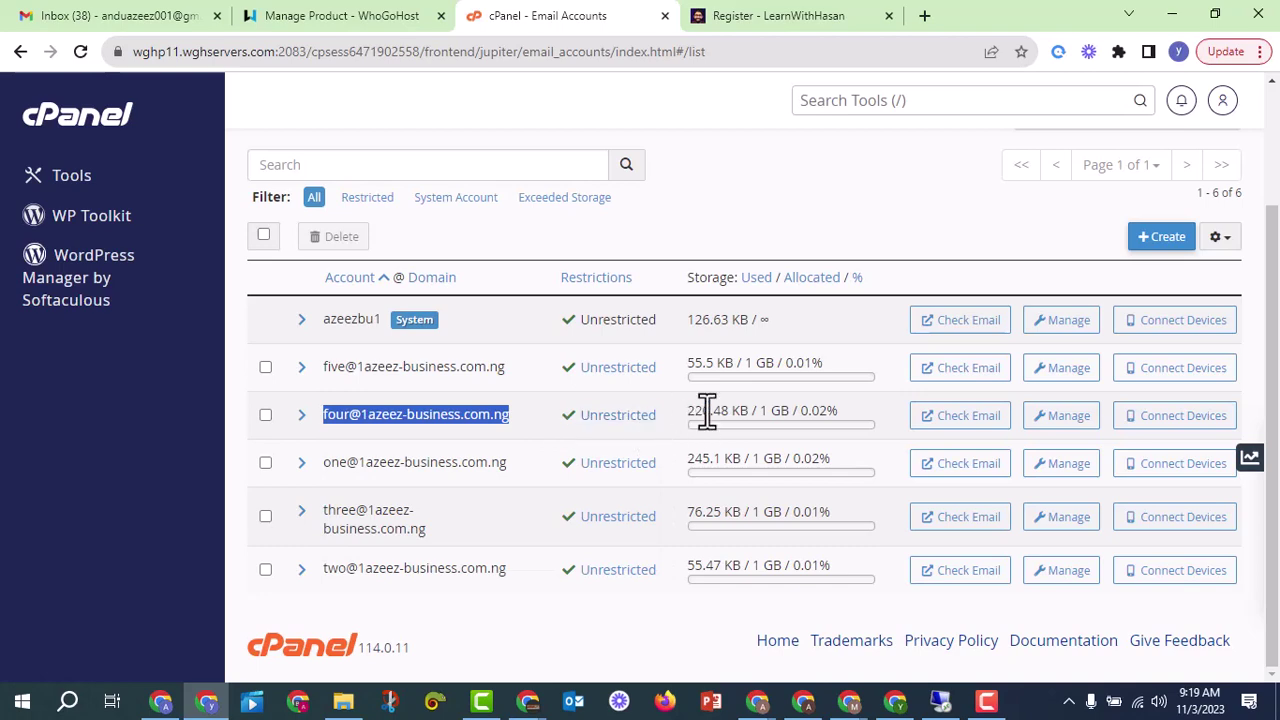
{"action": "left_click", "coordinate": [935, 422]}
Step: Return to the LearnWithHasan registration form
{"action": "left_click", "coordinate": [928, 20]}
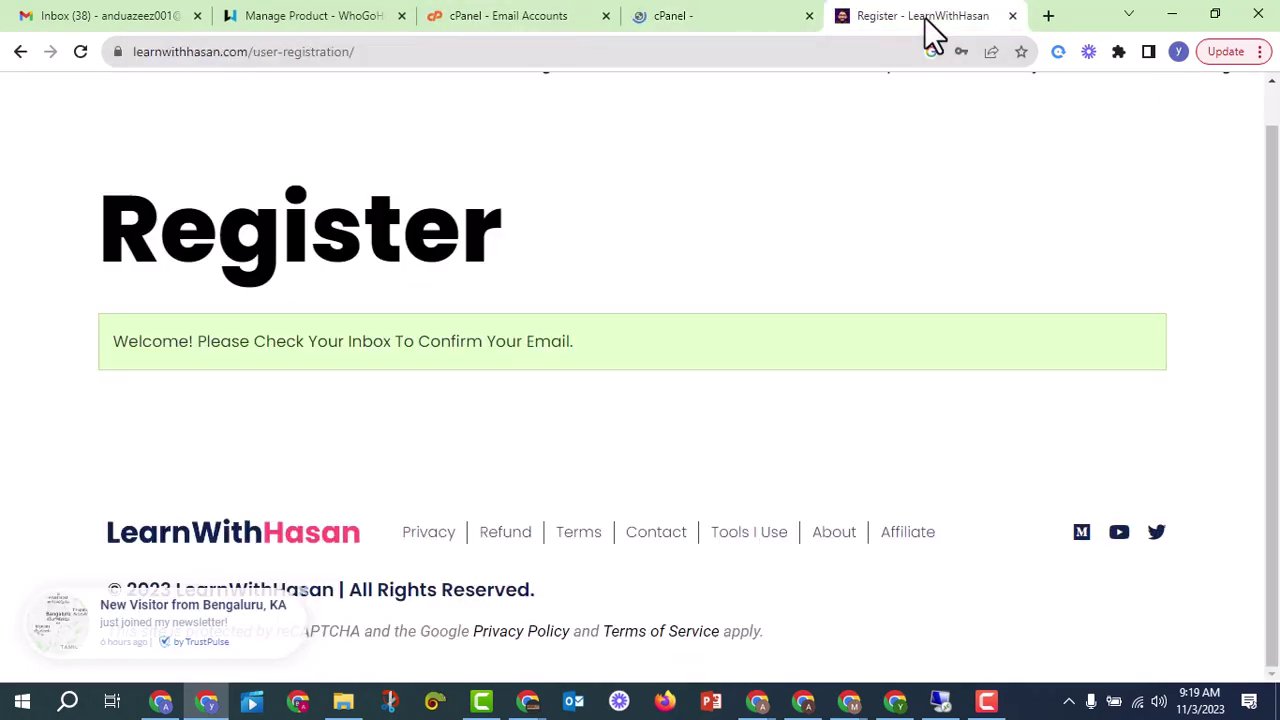
{"action": "scroll", "coordinate": [734, 297], "scroll_direction": "up", "scroll_amount": 2}
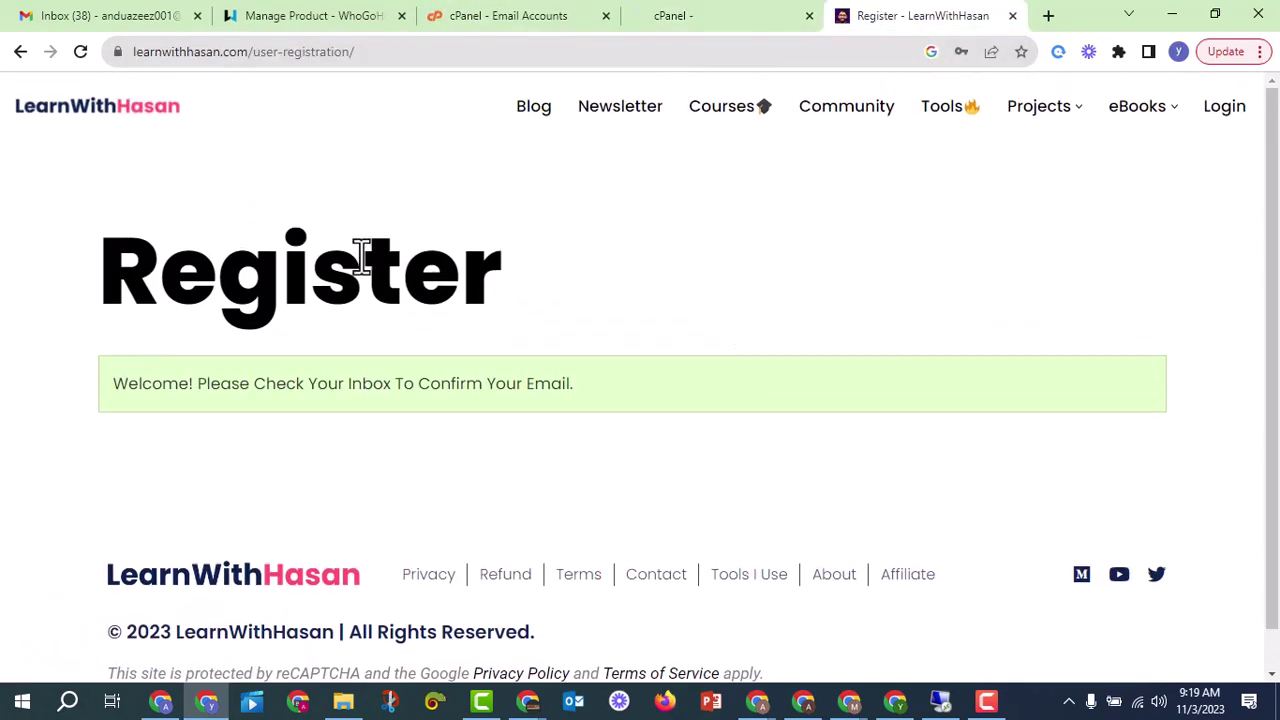
{"action": "left_click", "coordinate": [1222, 112]}
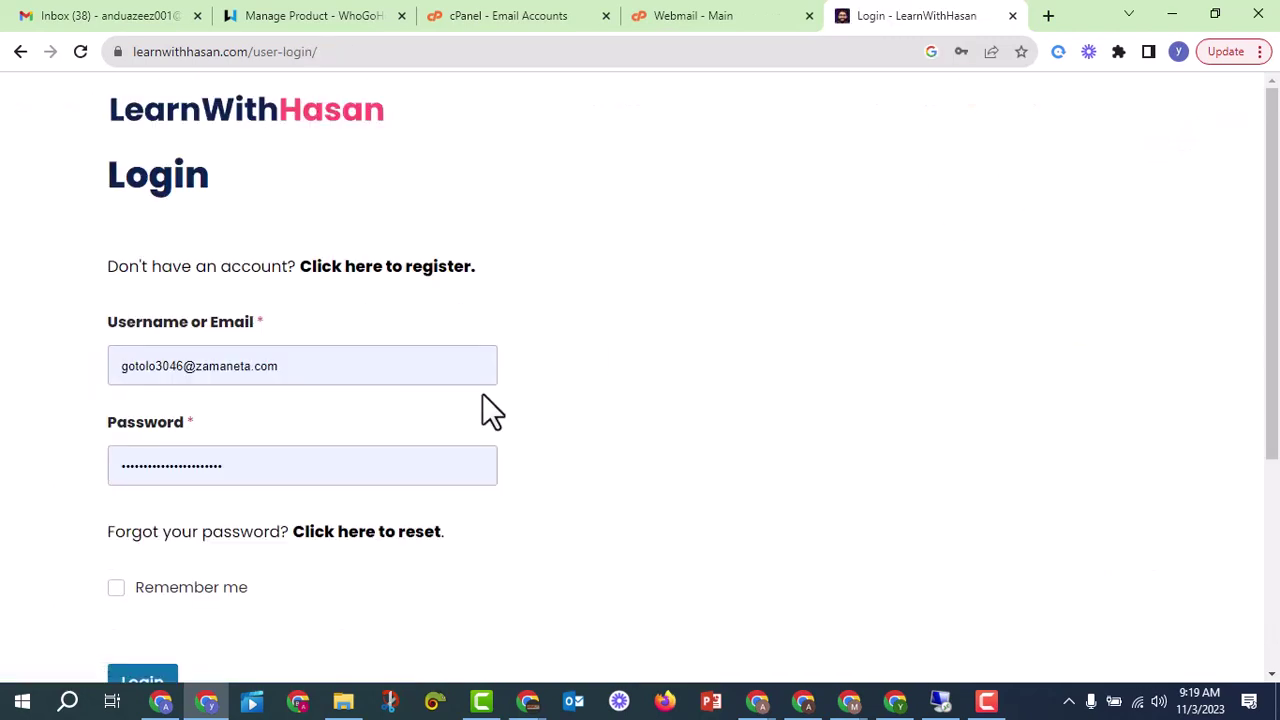
{"action": "left_click", "coordinate": [410, 268]}
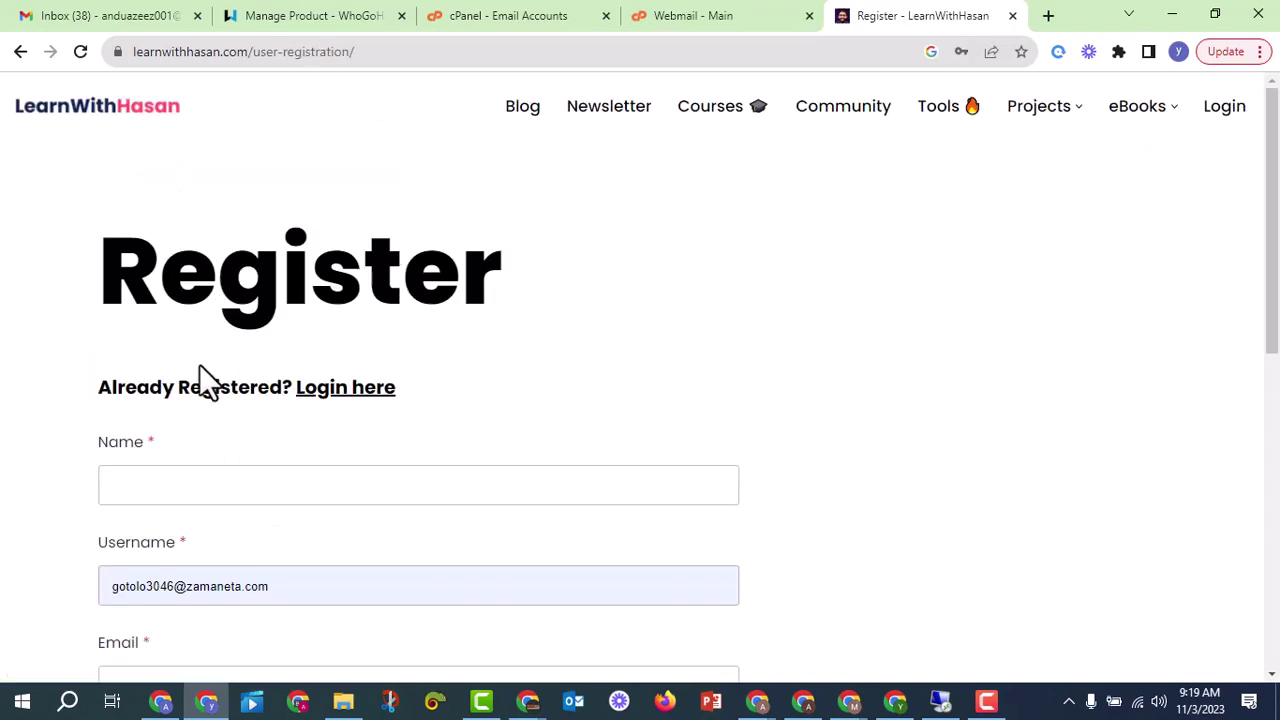
{"action": "scroll", "coordinate": [199, 364], "scroll_direction": "down", "scroll_amount": 2}
Step: Fill the Name from the saved suggestion and replace the autofilled username with a new one
{"action": "left_click", "coordinate": [215, 288]}
{"action": "left_click", "coordinate": [213, 362]}
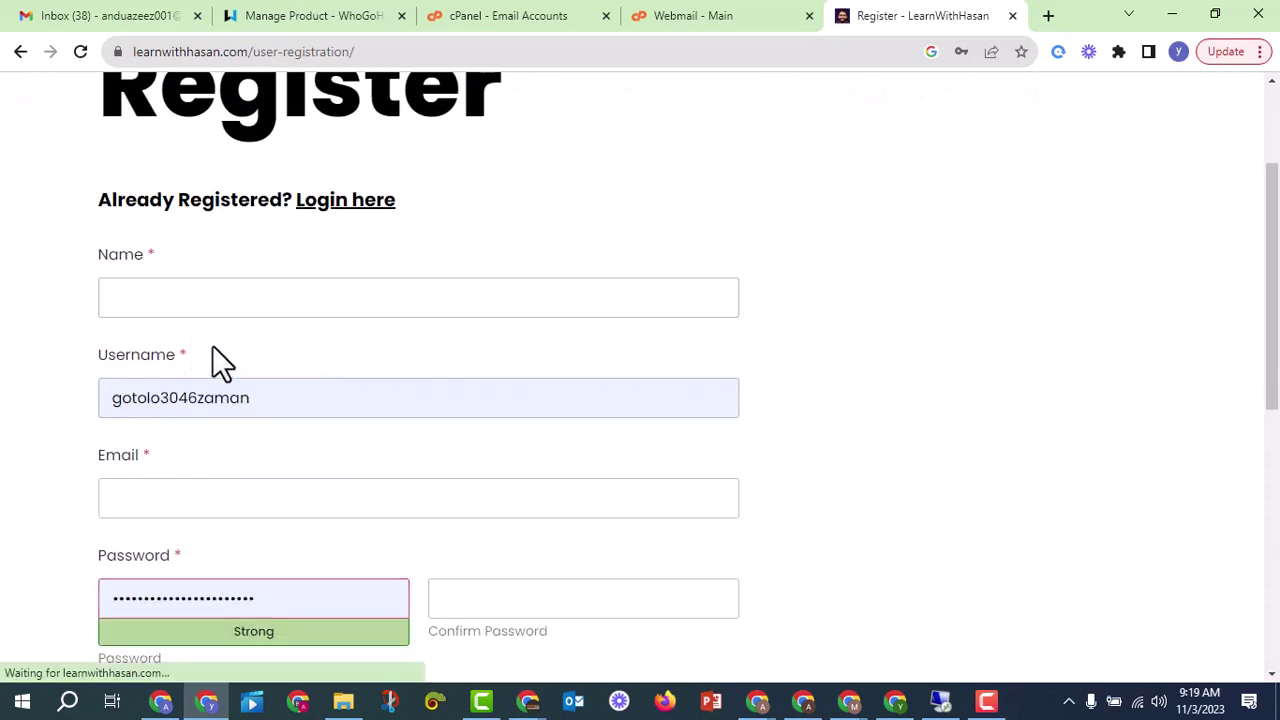
{"action": "left_click", "coordinate": [191, 310]}
{"action": "left_click", "coordinate": [215, 347]}
{"action": "left_click_drag", "start_coordinate": [250, 400], "coordinate": [77, 410]}
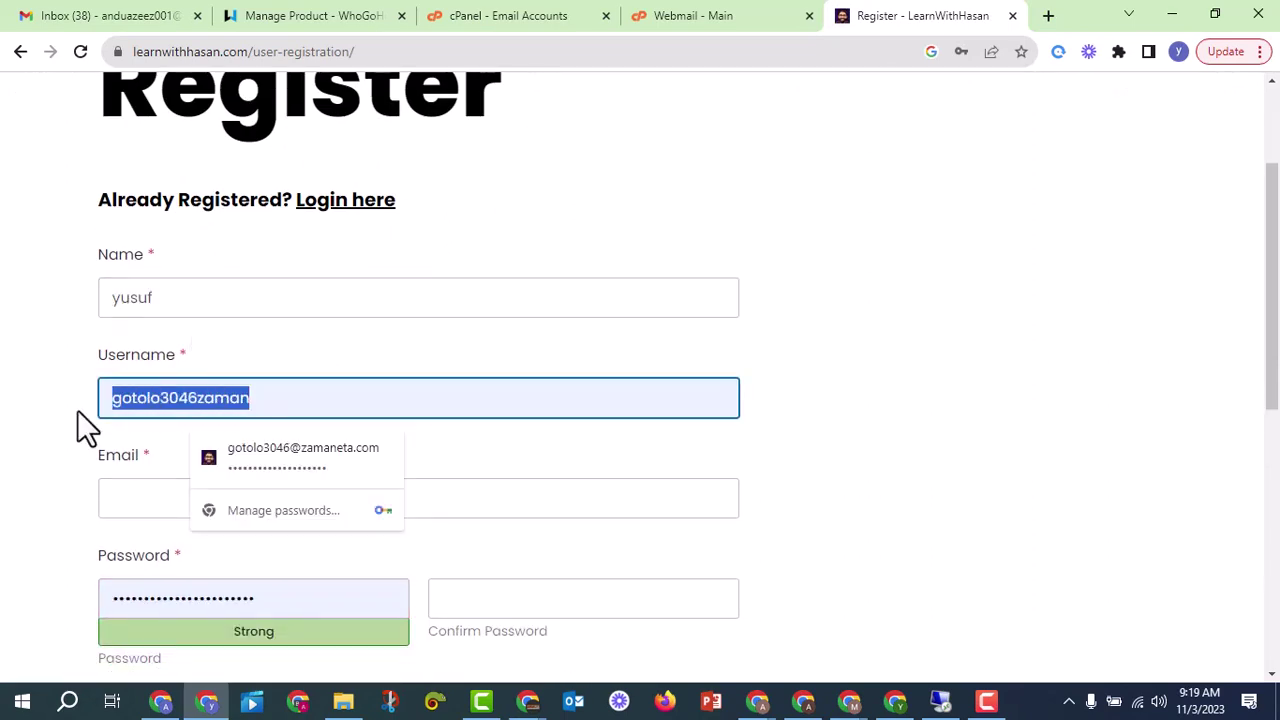
{"action": "type", "text": "ty"}
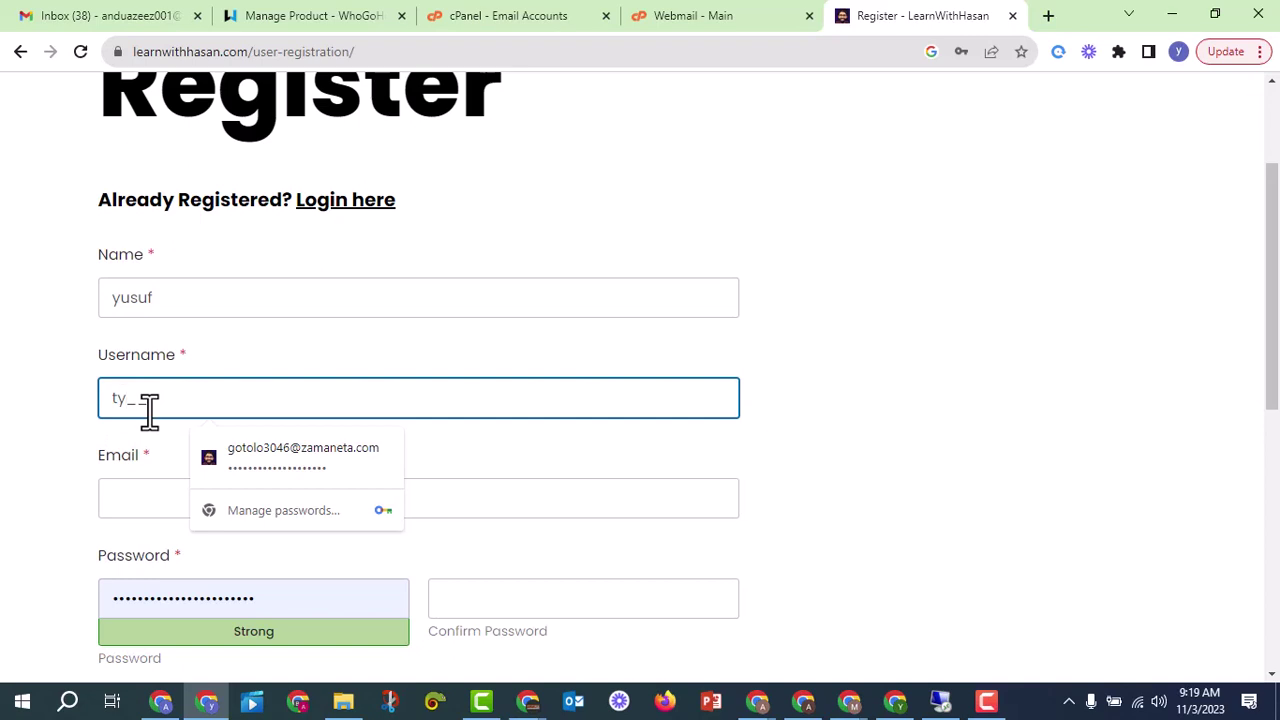
{"action": "type", "text": "43"}
Step: Paste the copied domain email address and replace the autofilled password with the new password
{"action": "left_click", "coordinate": [64, 366]}
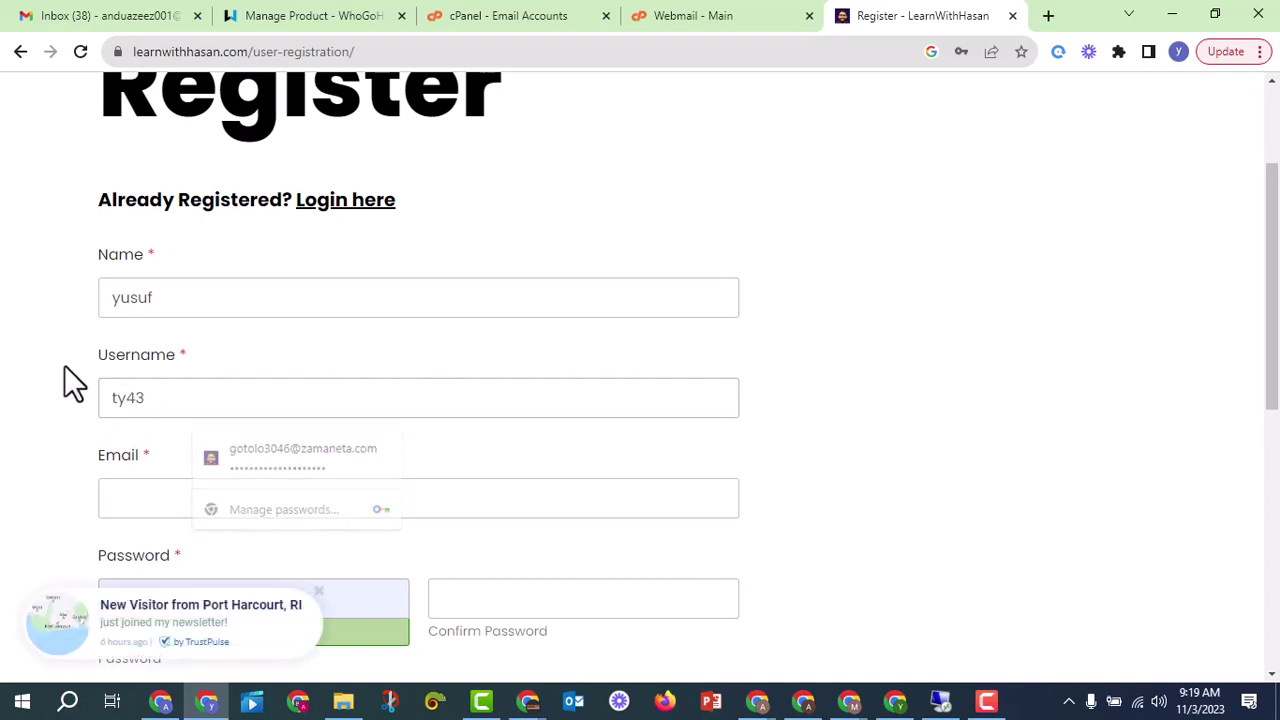
{"action": "right_click", "coordinate": [158, 502]}
{"action": "left_click", "coordinate": [228, 371]}
{"action": "scroll", "coordinate": [158, 415], "scroll_direction": "down", "scroll_amount": 2}
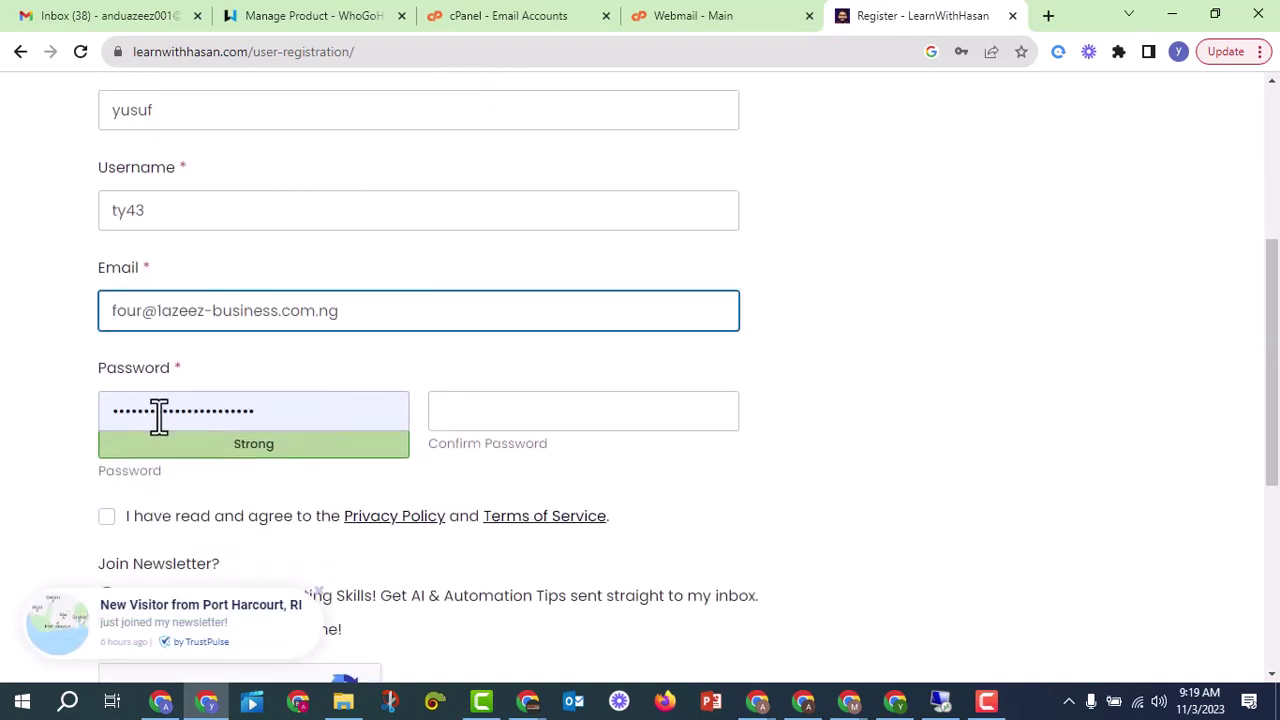
{"action": "left_click", "coordinate": [159, 415]}
{"action": "key", "text": "ctrl+a"}
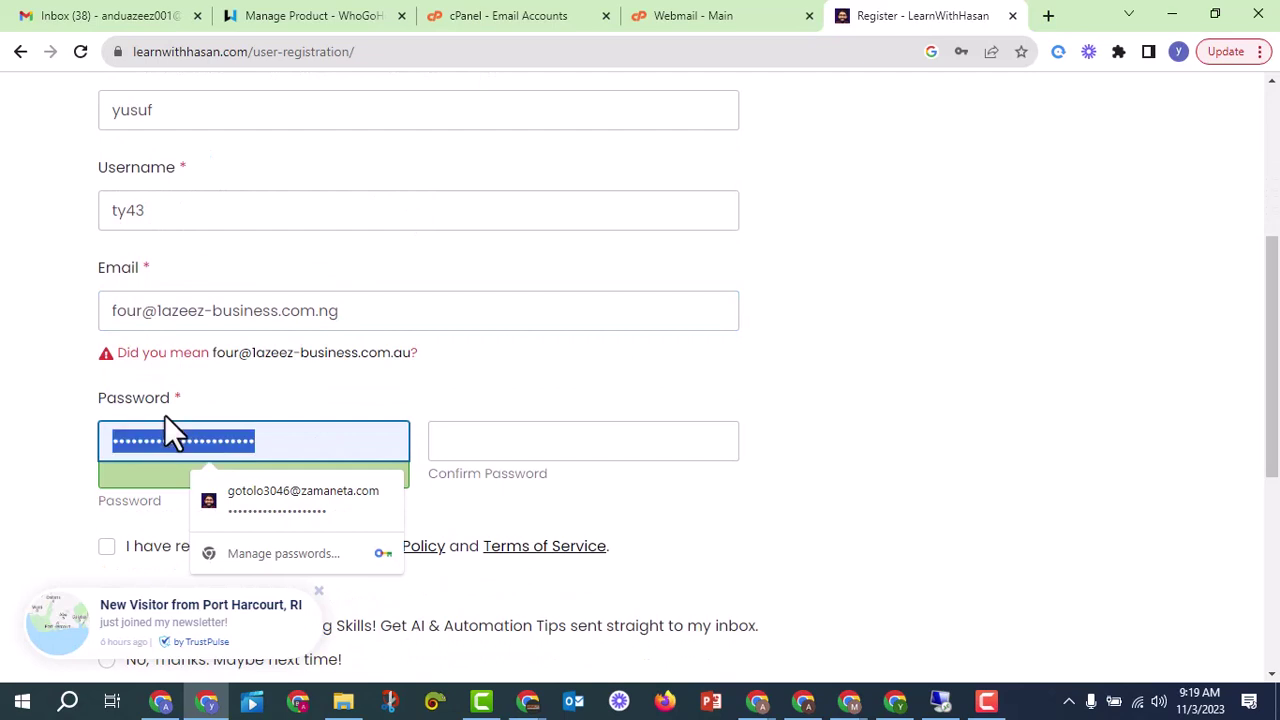
{"action": "key", "text": "BackSpace"}
{"action": "right_click", "coordinate": [165, 415]}
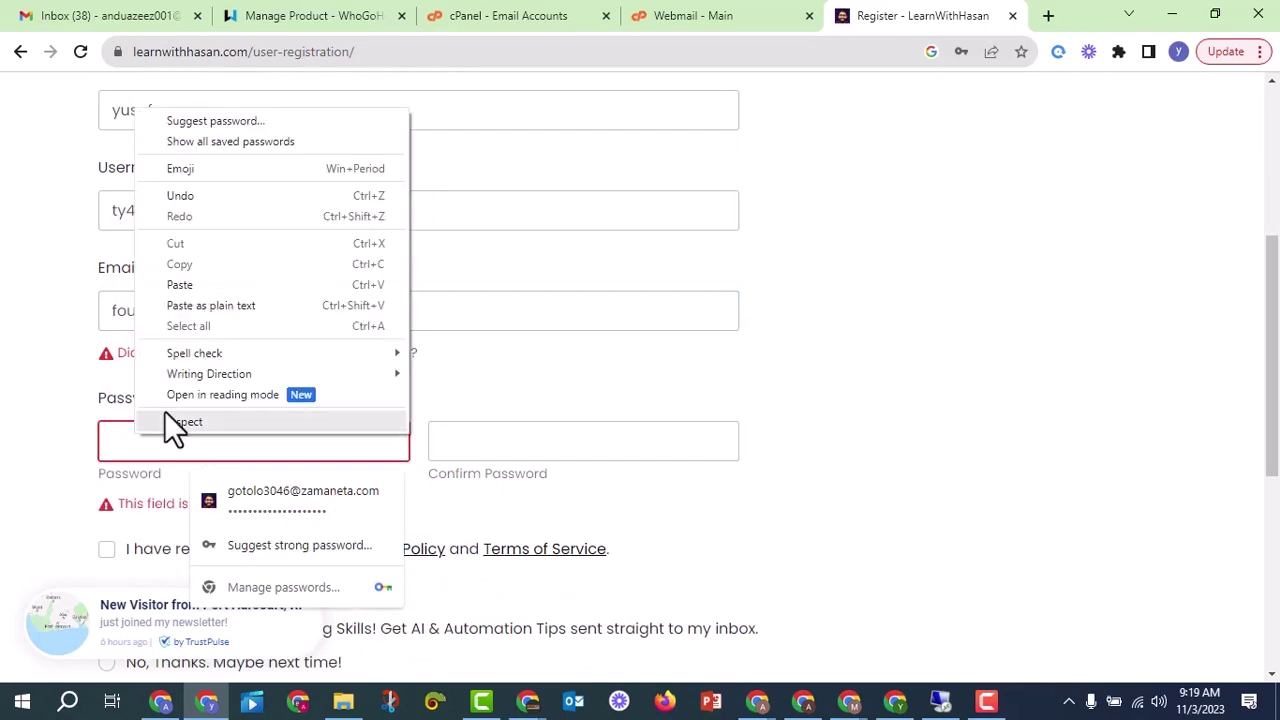
{"action": "left_click", "coordinate": [215, 306]}
Step: Confirm the password, accept the terms, pass the captcha, sign up and save the login
{"action": "left_click", "coordinate": [503, 441]}
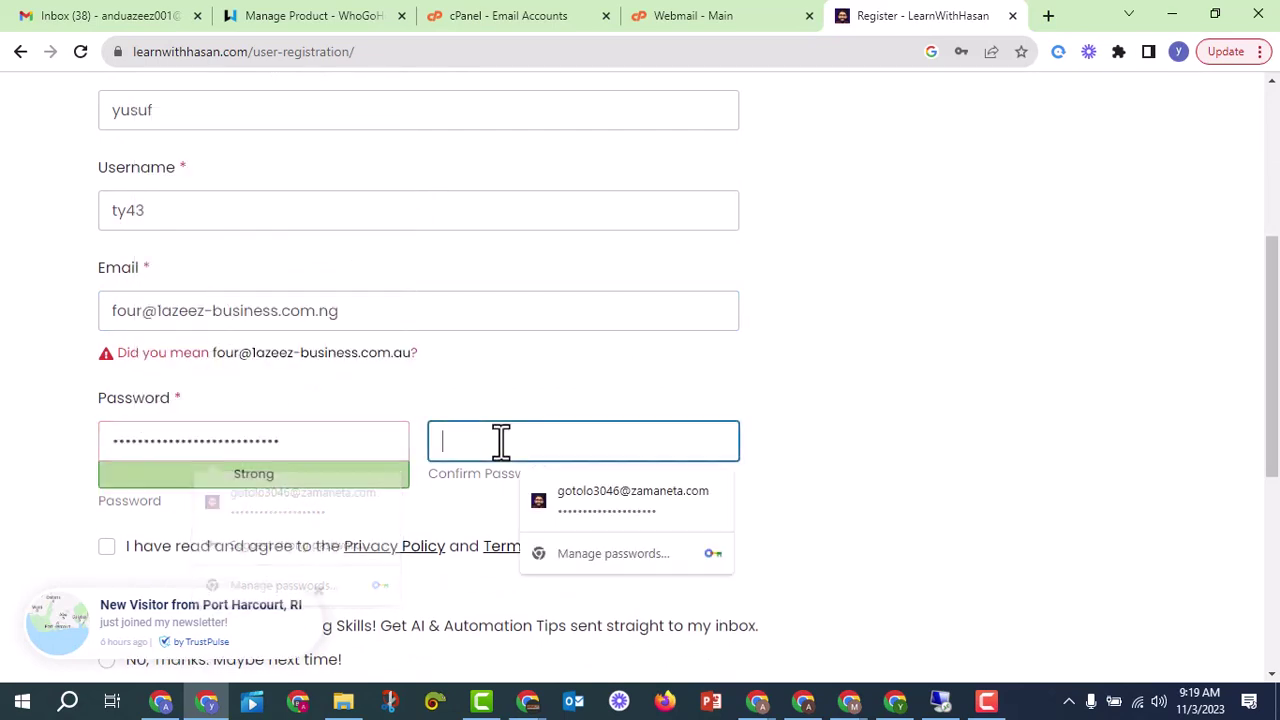
{"action": "right_click", "coordinate": [500, 440]}
{"action": "left_click", "coordinate": [563, 315]}
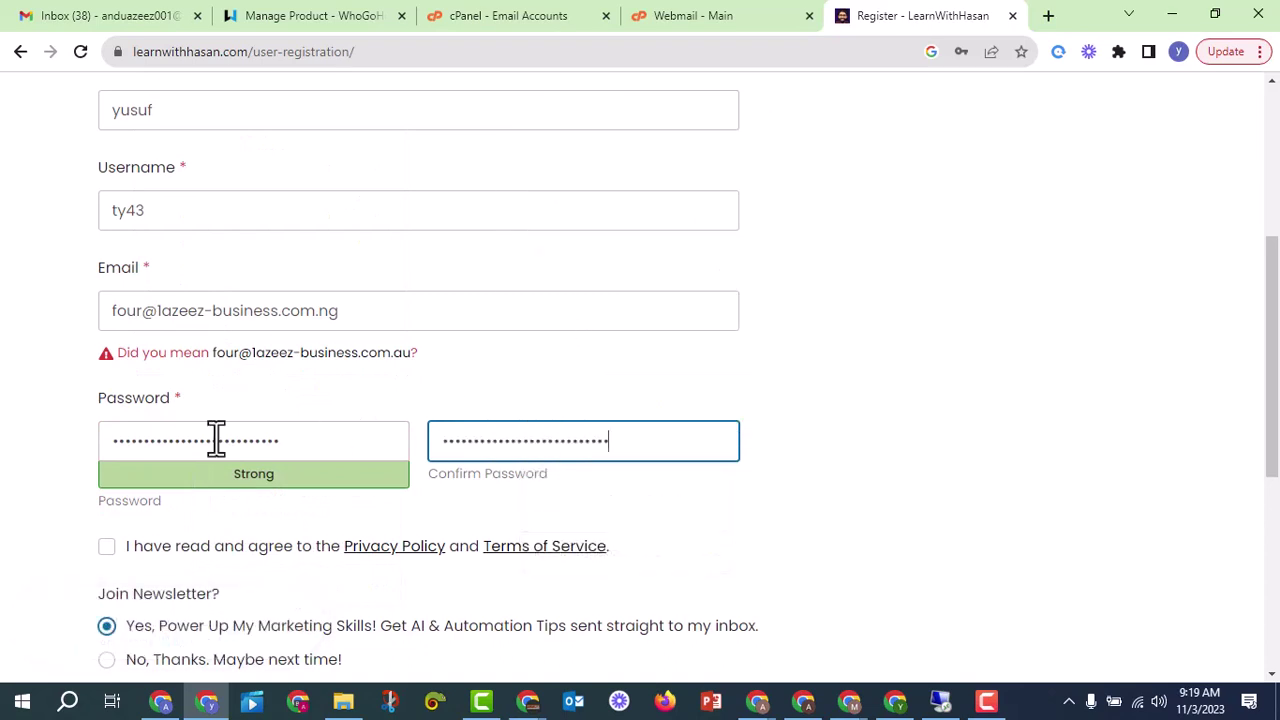
{"action": "scroll", "coordinate": [180, 410], "scroll_direction": "down", "scroll_amount": 3}
{"action": "left_click", "coordinate": [106, 268]}
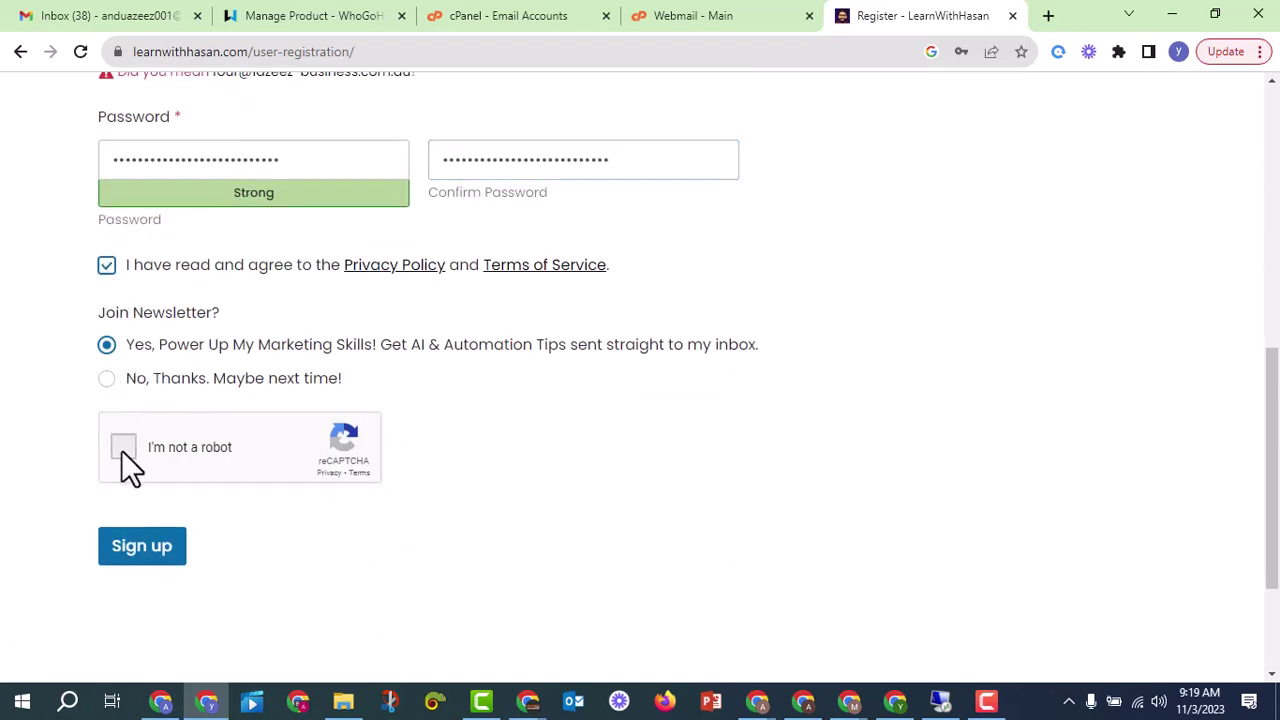
{"action": "left_click", "coordinate": [140, 560]}
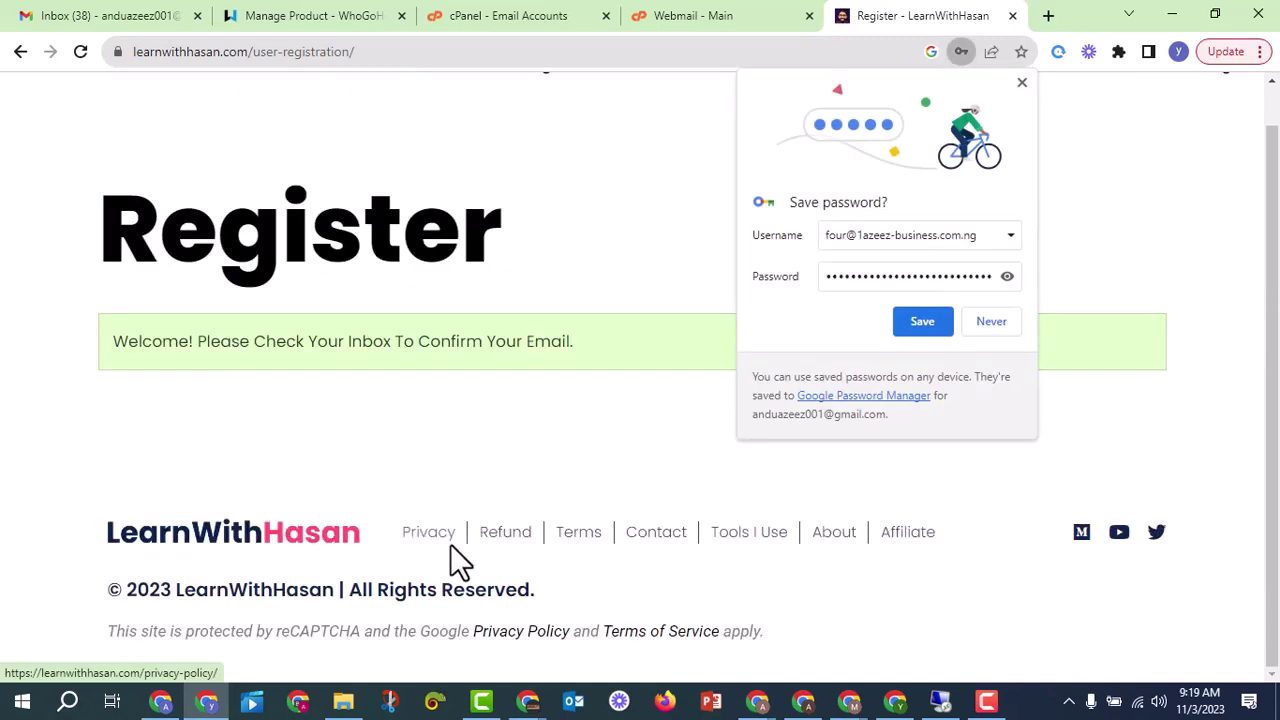
{"action": "left_click", "coordinate": [921, 321]}
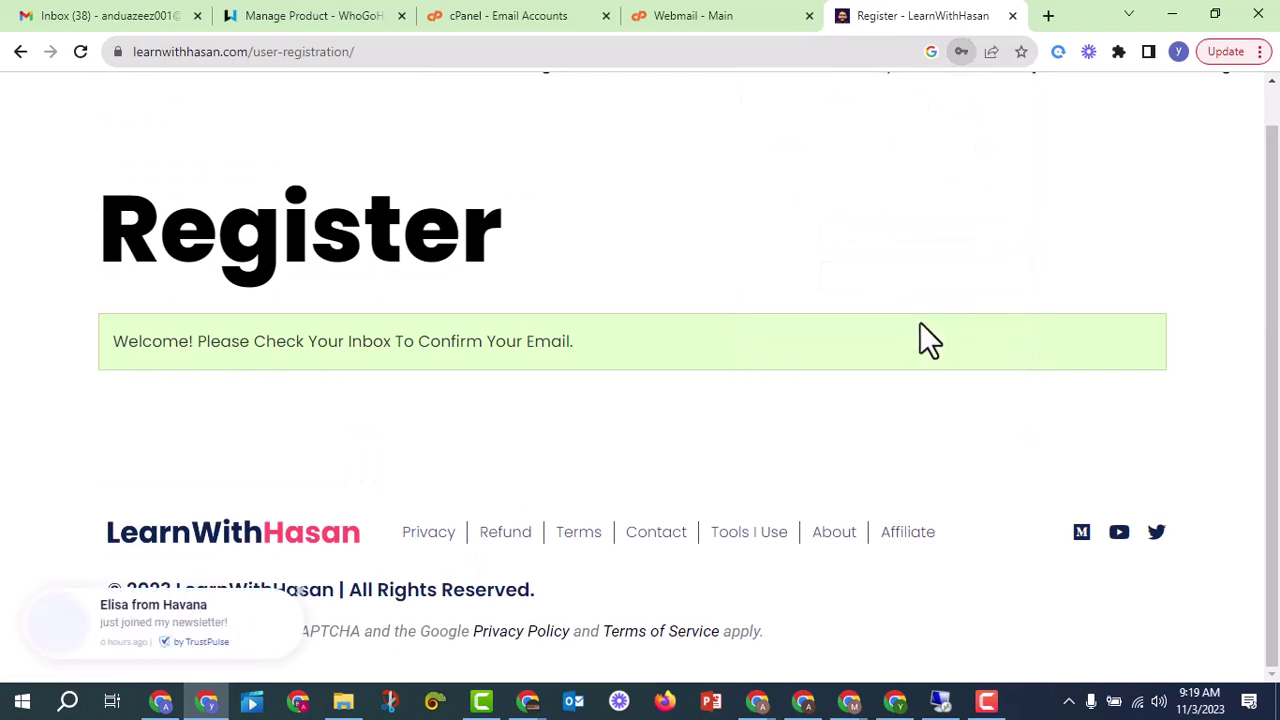
{"action": "left_click", "coordinate": [706, 18]}
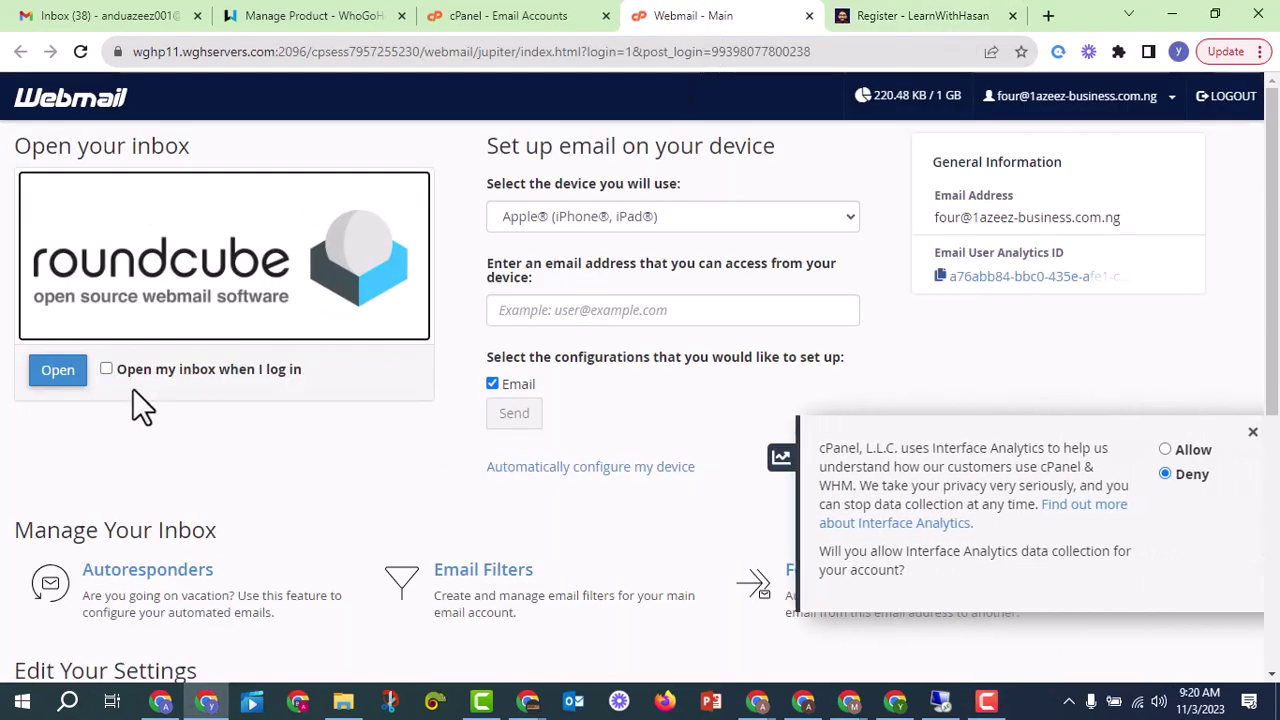
Step: Open the LearnWithHasan activation email in the Roundcube inbox and open its link in a new tab
{"action": "left_click", "coordinate": [60, 372]}
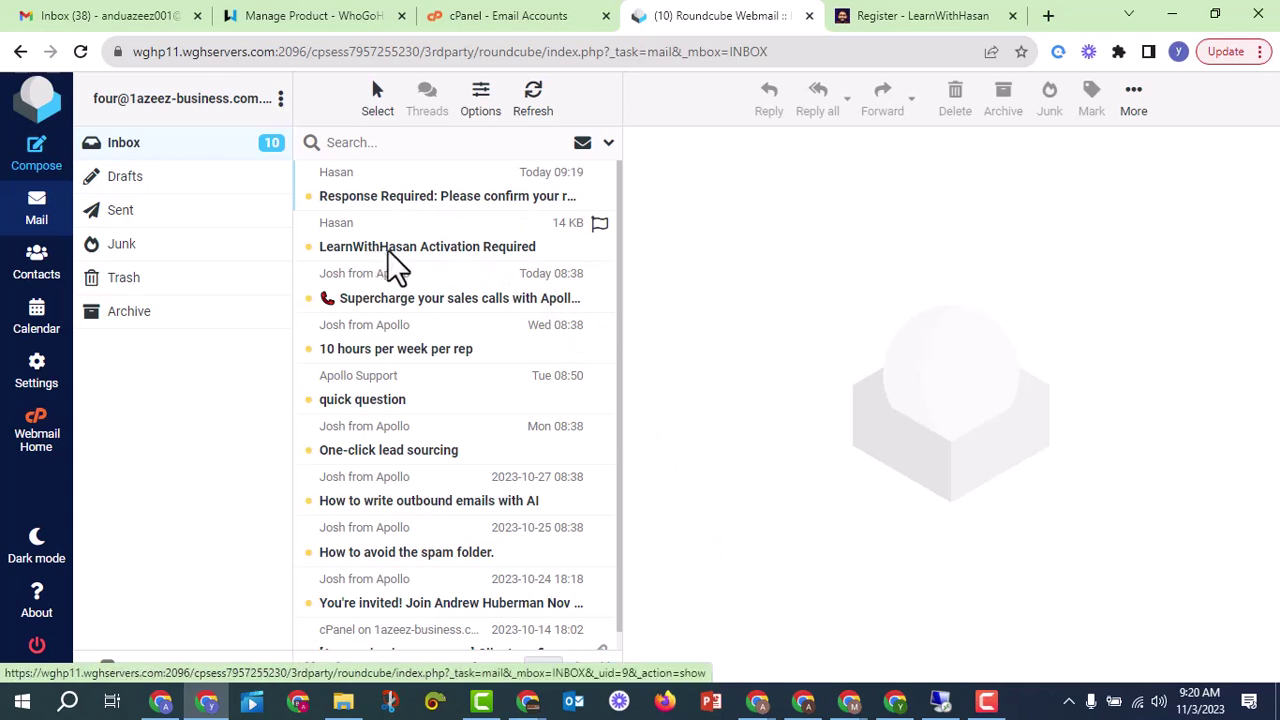
{"action": "left_click", "coordinate": [470, 248]}
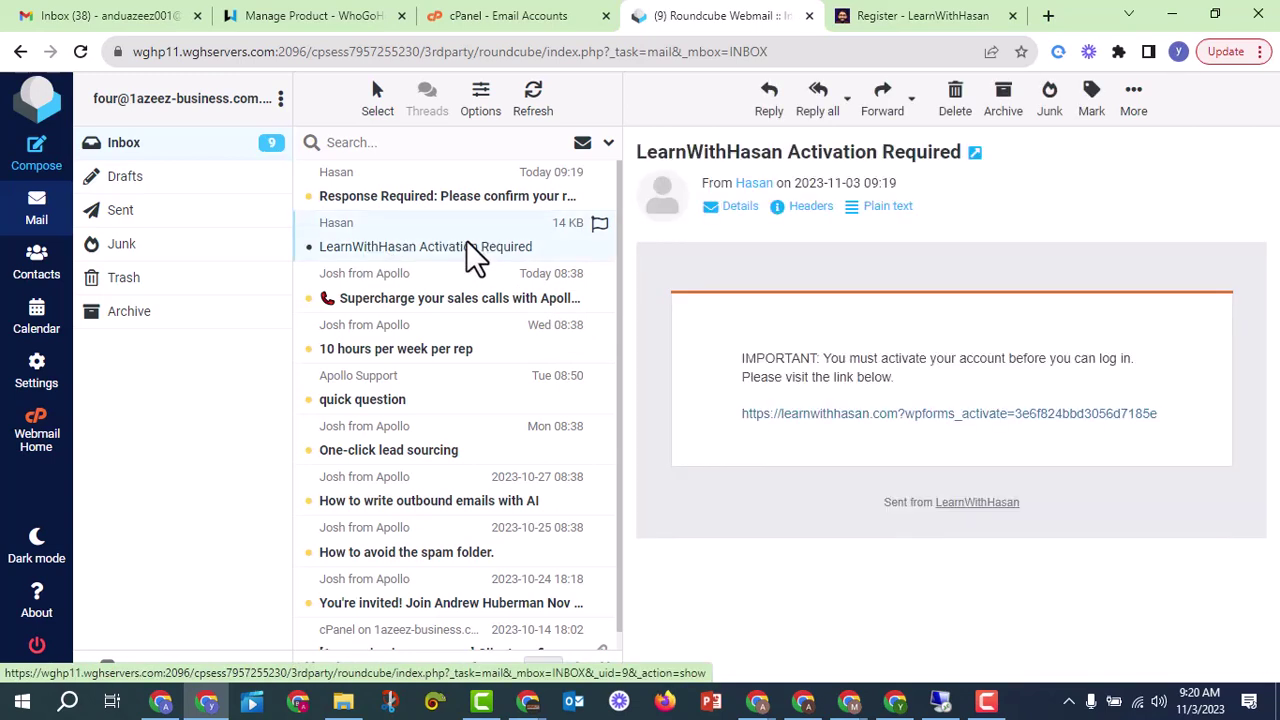
{"action": "left_click", "coordinate": [478, 200]}
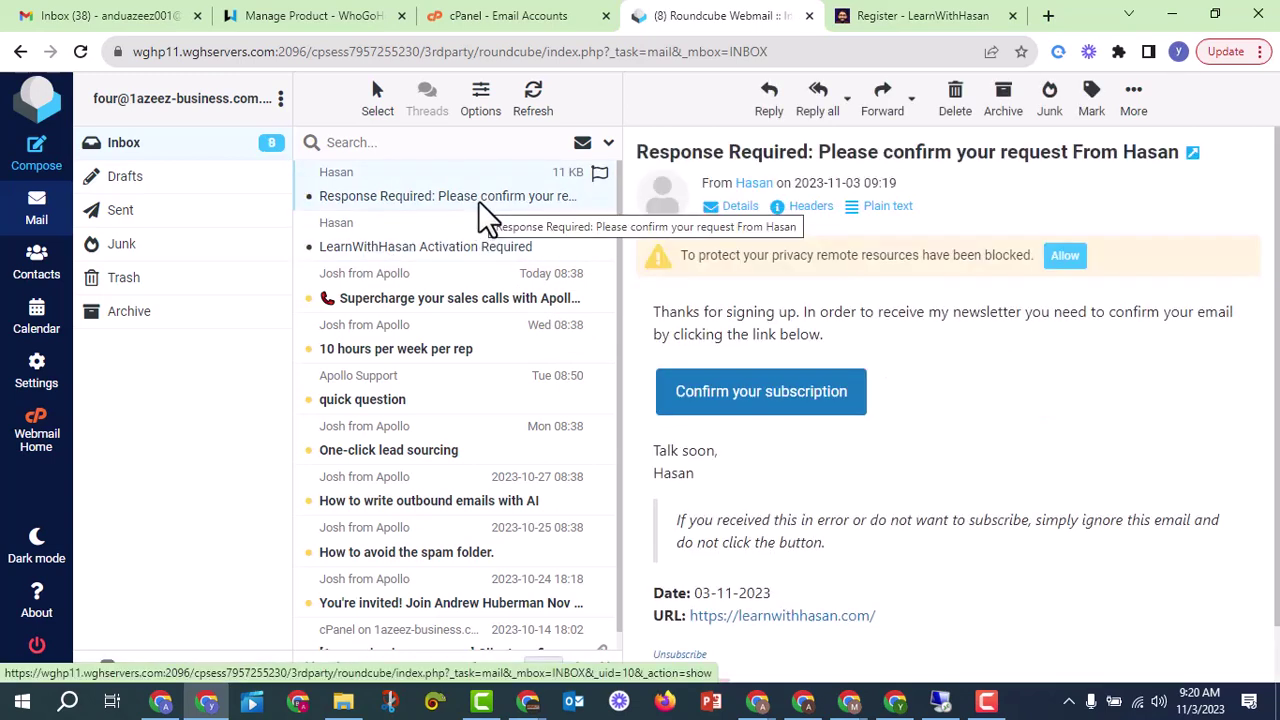
{"action": "left_click", "coordinate": [415, 247]}
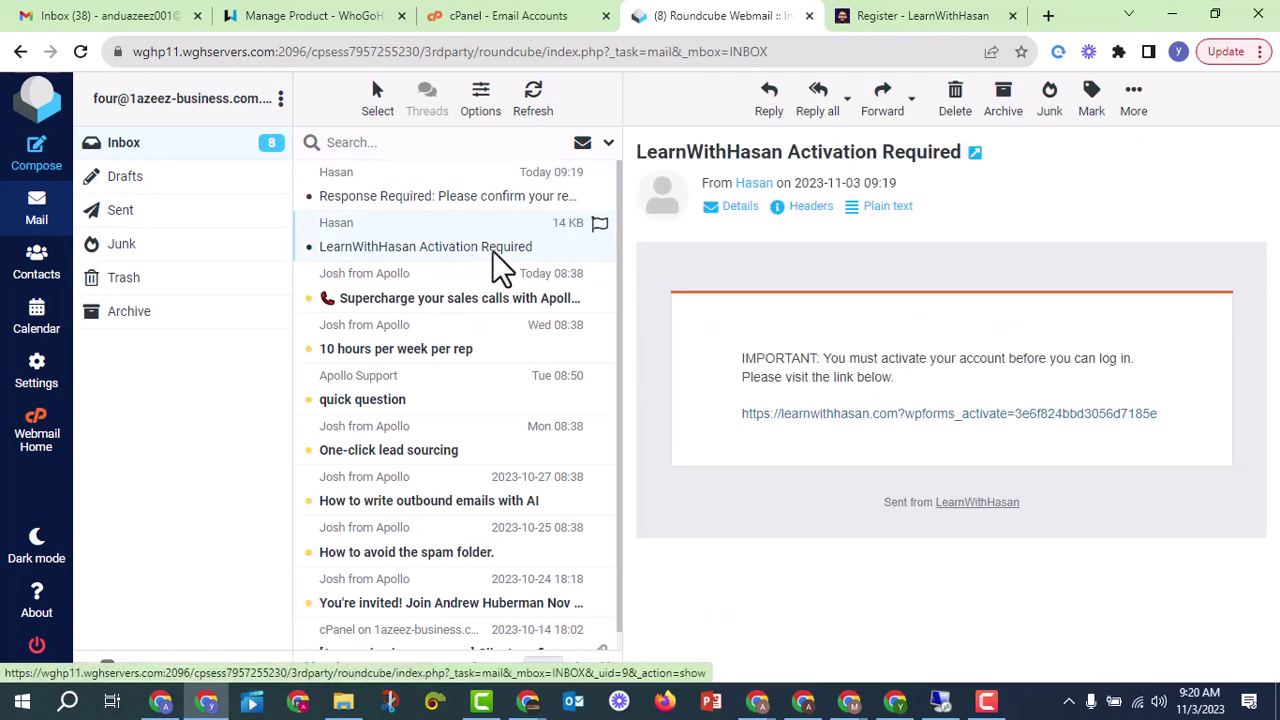
{"action": "right_click", "coordinate": [960, 420]}
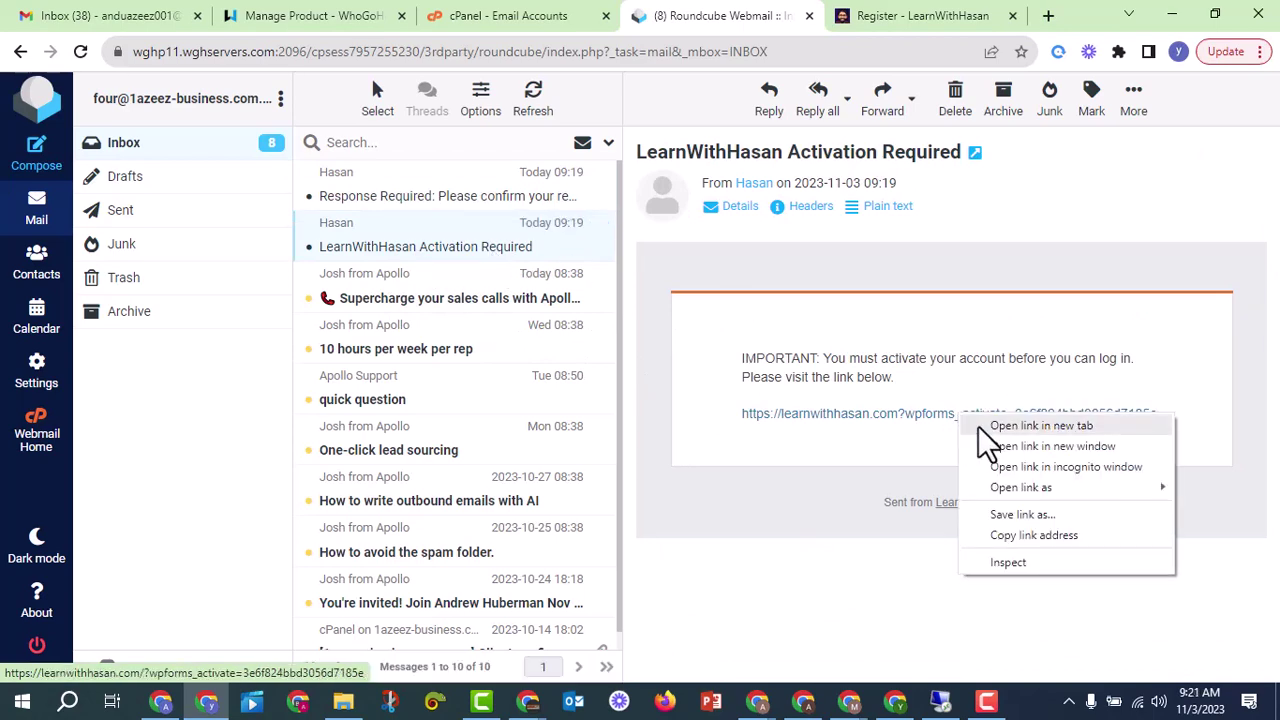
{"action": "left_click", "coordinate": [978, 426]}
{"action": "left_click", "coordinate": [770, 19]}
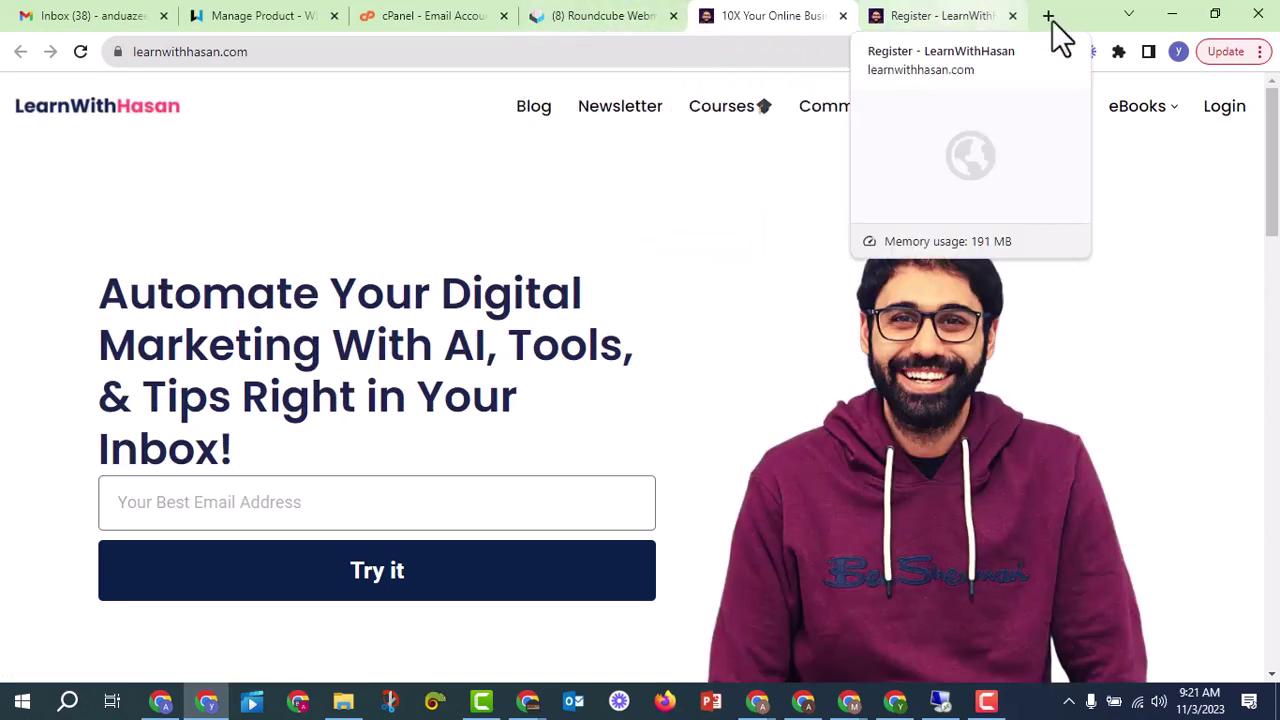
Step: Open the login form and pass the reCAPTCHA by selecting all eight motorcycle squares
{"action": "left_click", "coordinate": [1220, 112]}
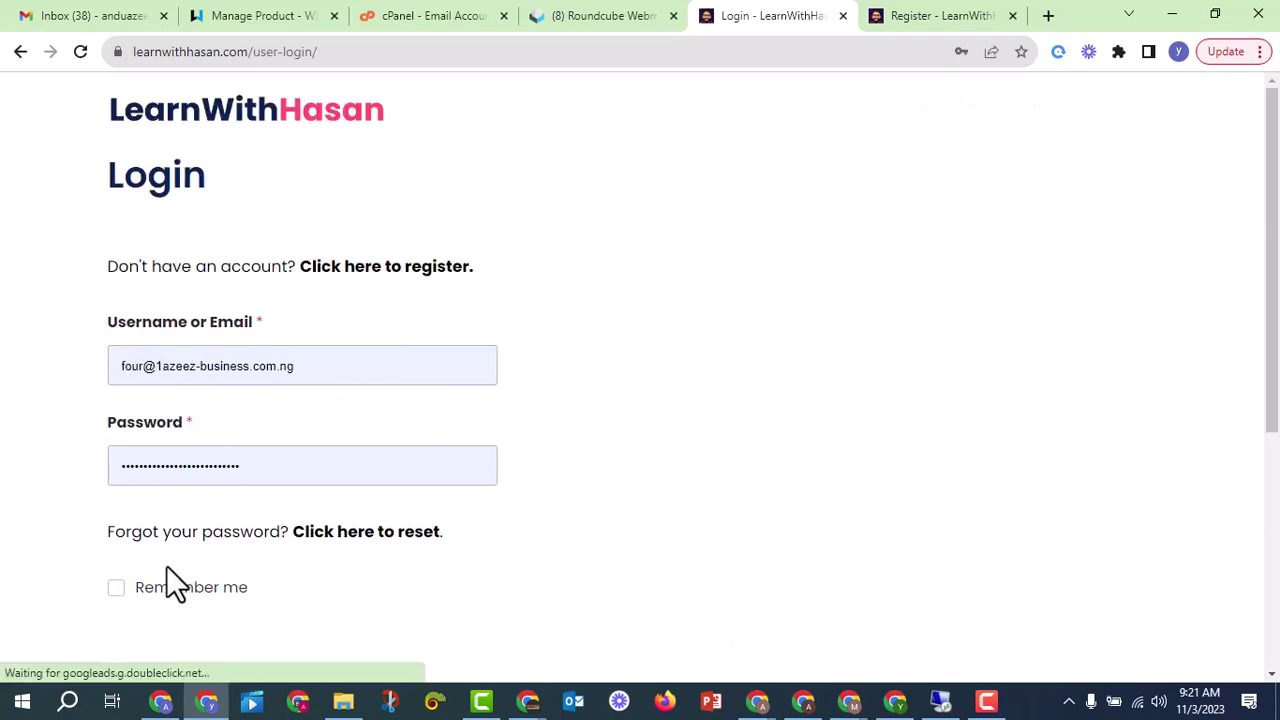
{"action": "scroll", "coordinate": [166, 560], "scroll_direction": "down", "scroll_amount": 1}
{"action": "left_click", "coordinate": [138, 565]}
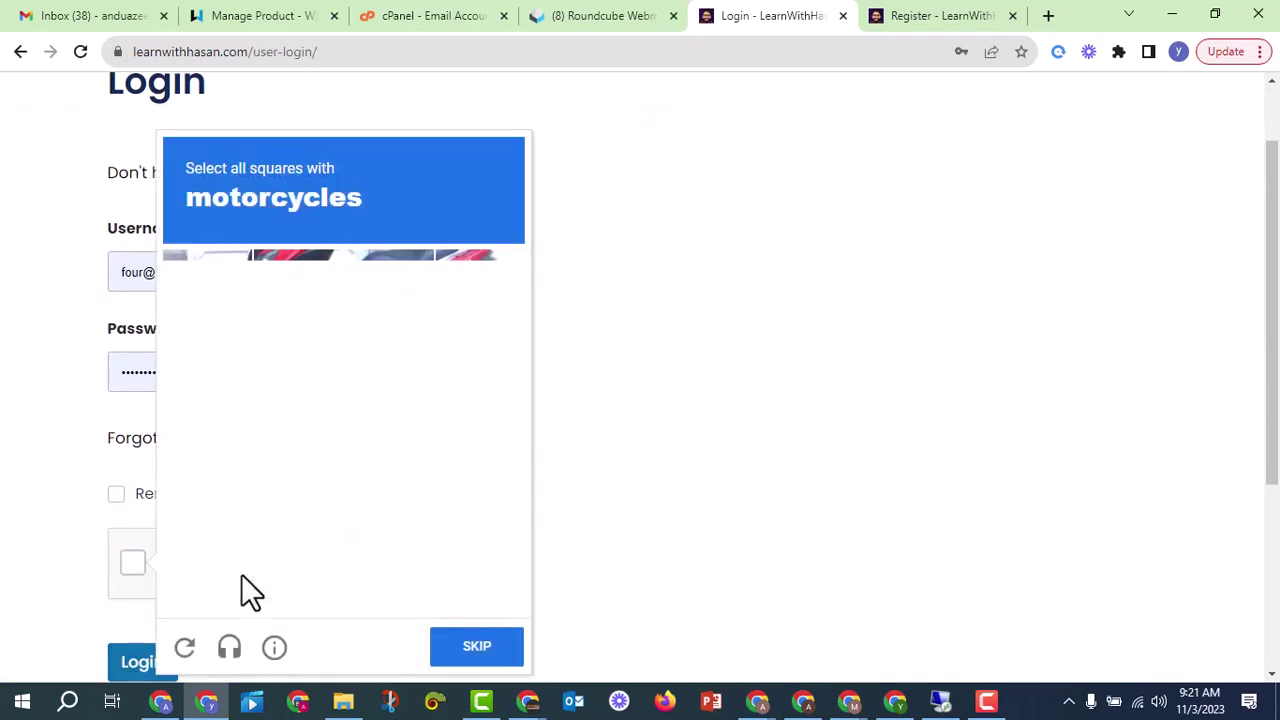
{"action": "left_click", "coordinate": [240, 290]}
{"action": "left_click", "coordinate": [300, 295]}
{"action": "left_click", "coordinate": [397, 300]}
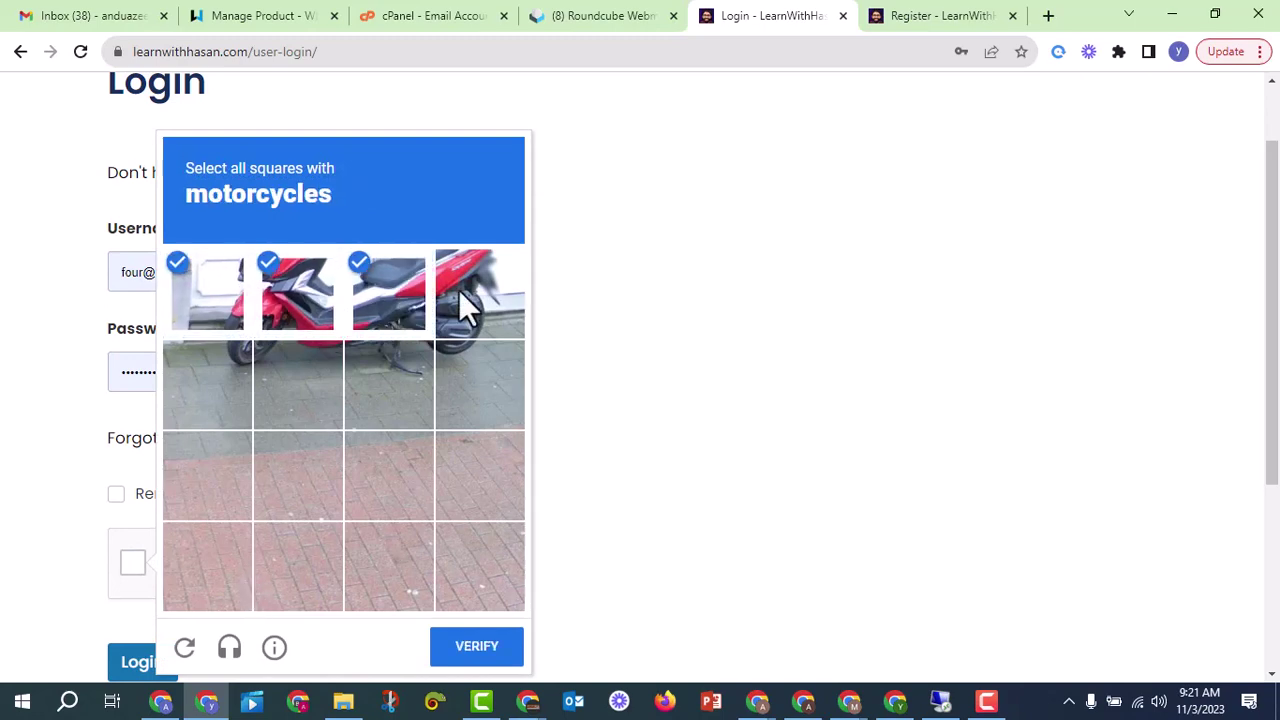
{"action": "left_click", "coordinate": [466, 300]}
{"action": "left_click", "coordinate": [470, 385]}
{"action": "left_click", "coordinate": [400, 385]}
{"action": "left_click", "coordinate": [300, 390]}
{"action": "left_click", "coordinate": [248, 409]}
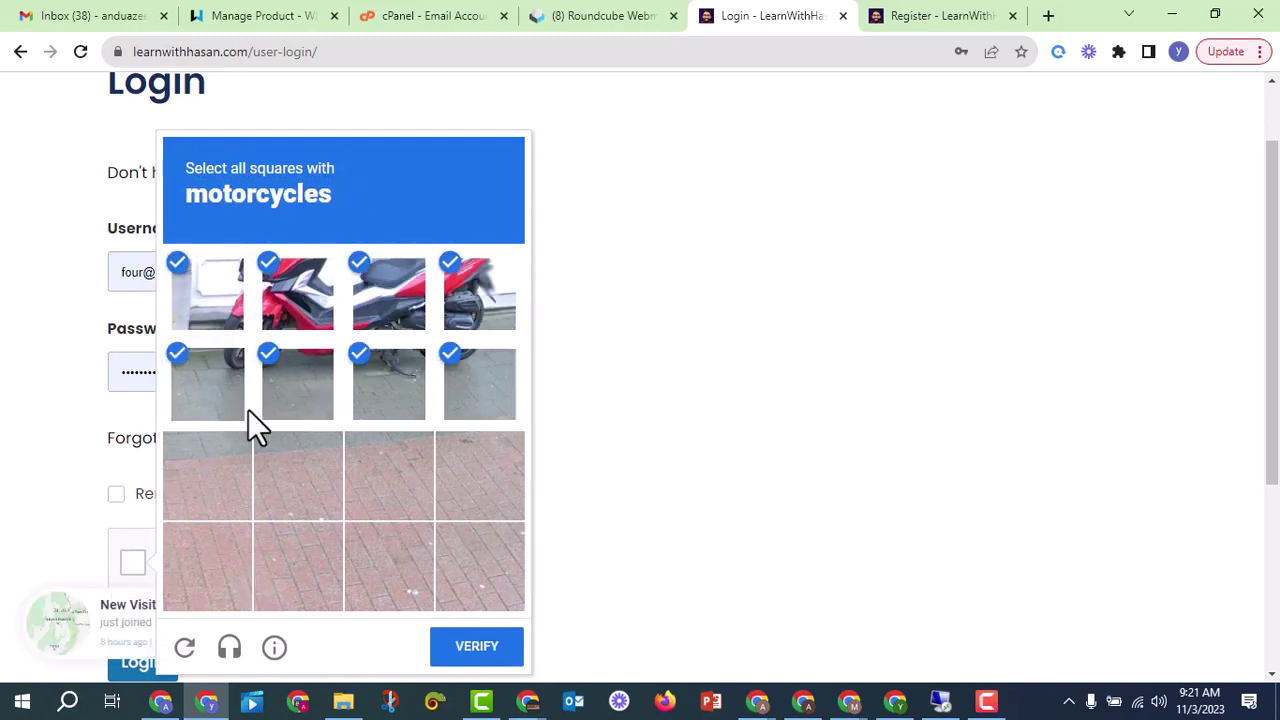
{"action": "left_click", "coordinate": [472, 639]}
Step: Log in to the newly activated account
{"action": "scroll", "coordinate": [288, 486], "scroll_direction": "down", "scroll_amount": 1}
{"action": "scroll", "coordinate": [298, 505], "scroll_direction": "down", "scroll_amount": 3}
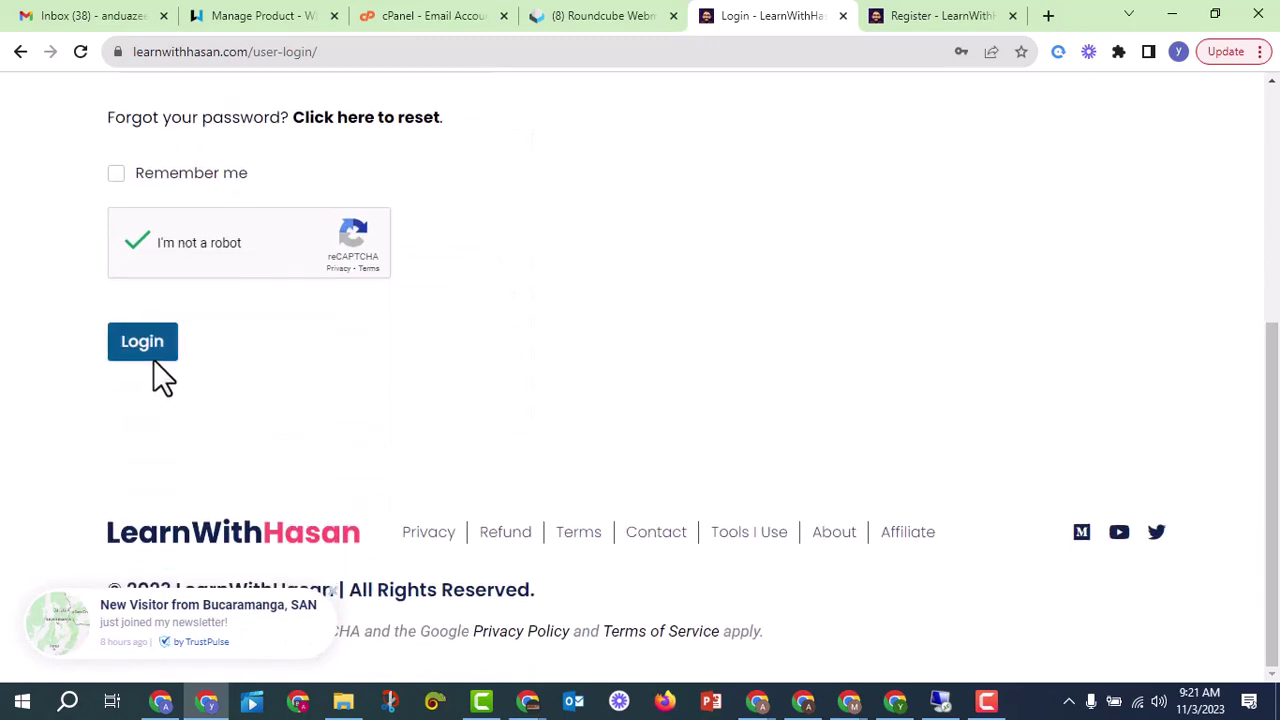
{"action": "left_click", "coordinate": [158, 360]}
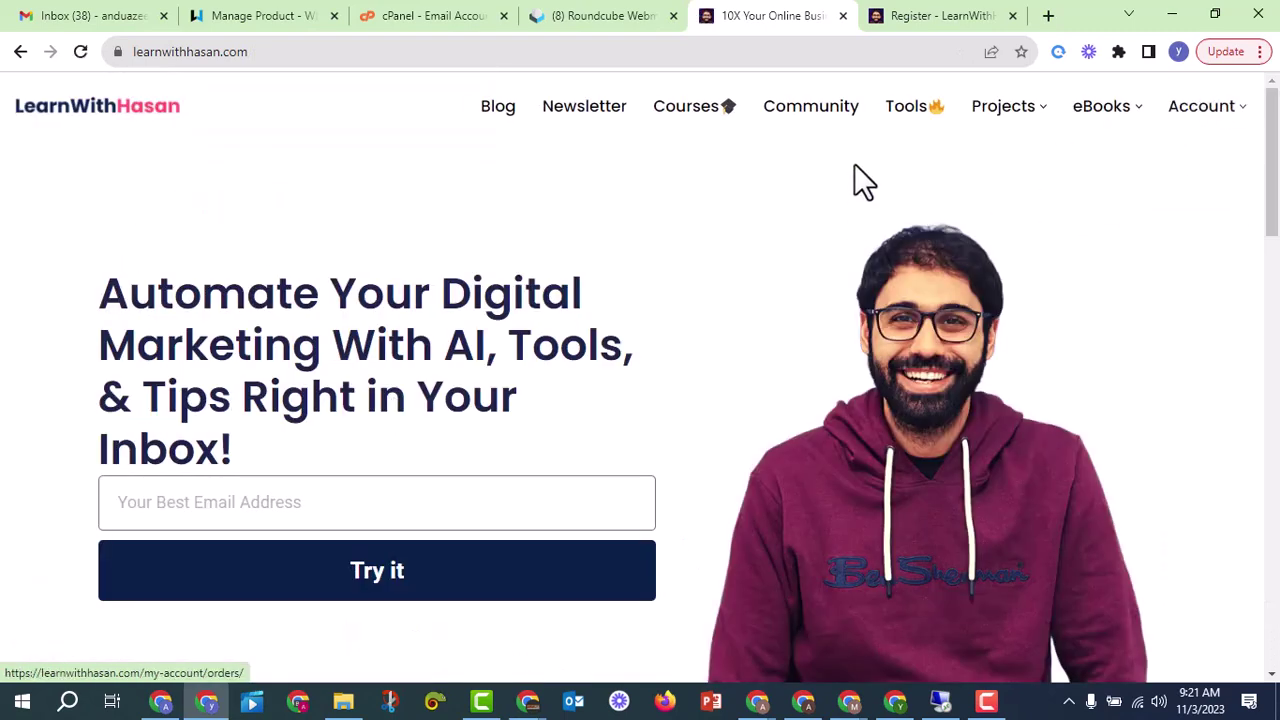
Step: Go to Tools and open the Bulk Email Verifier card
{"action": "left_click", "coordinate": [928, 115]}
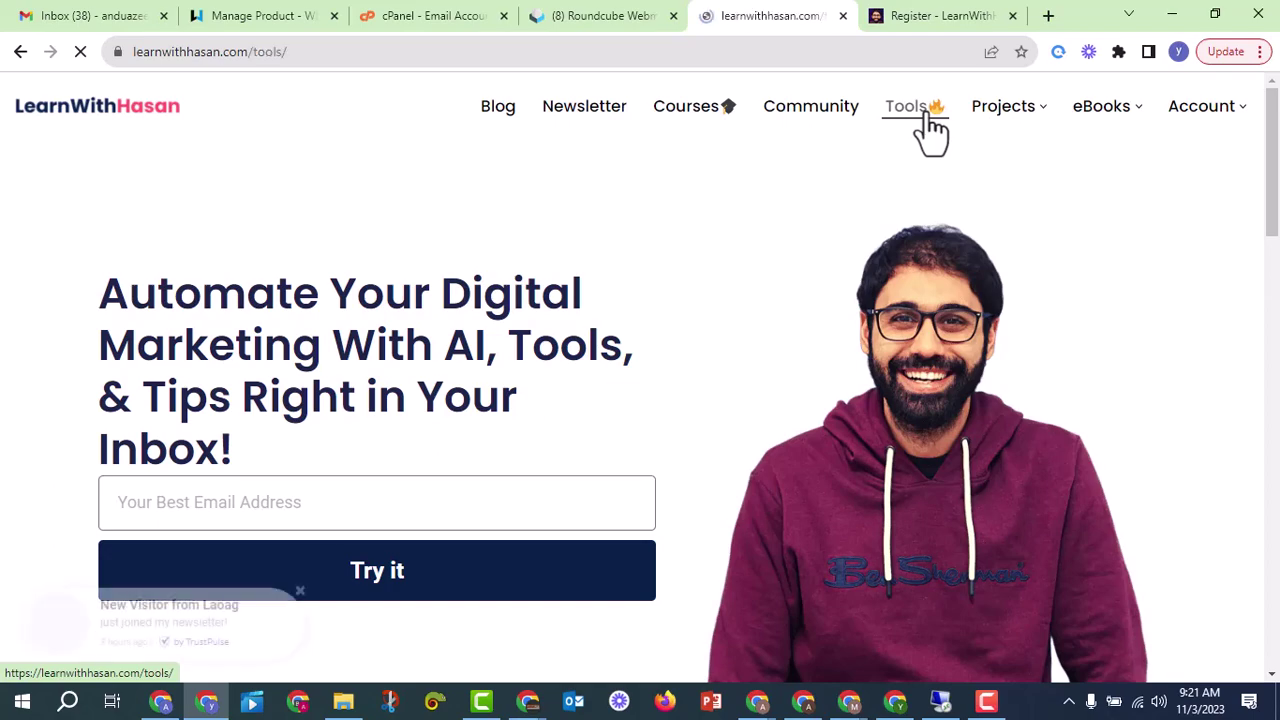
{"action": "scroll", "coordinate": [737, 371], "scroll_direction": "down", "scroll_amount": 5}
{"action": "scroll", "coordinate": [543, 491], "scroll_direction": "down", "scroll_amount": 5}
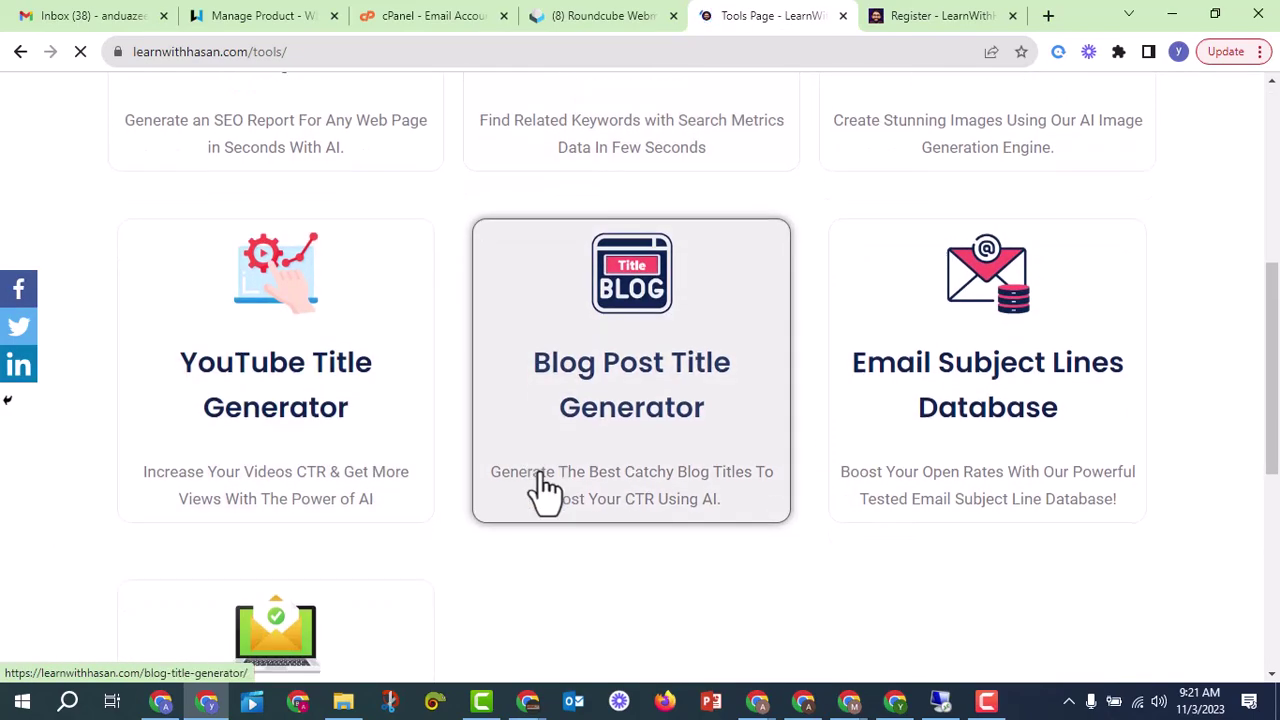
{"action": "left_click", "coordinate": [250, 322]}
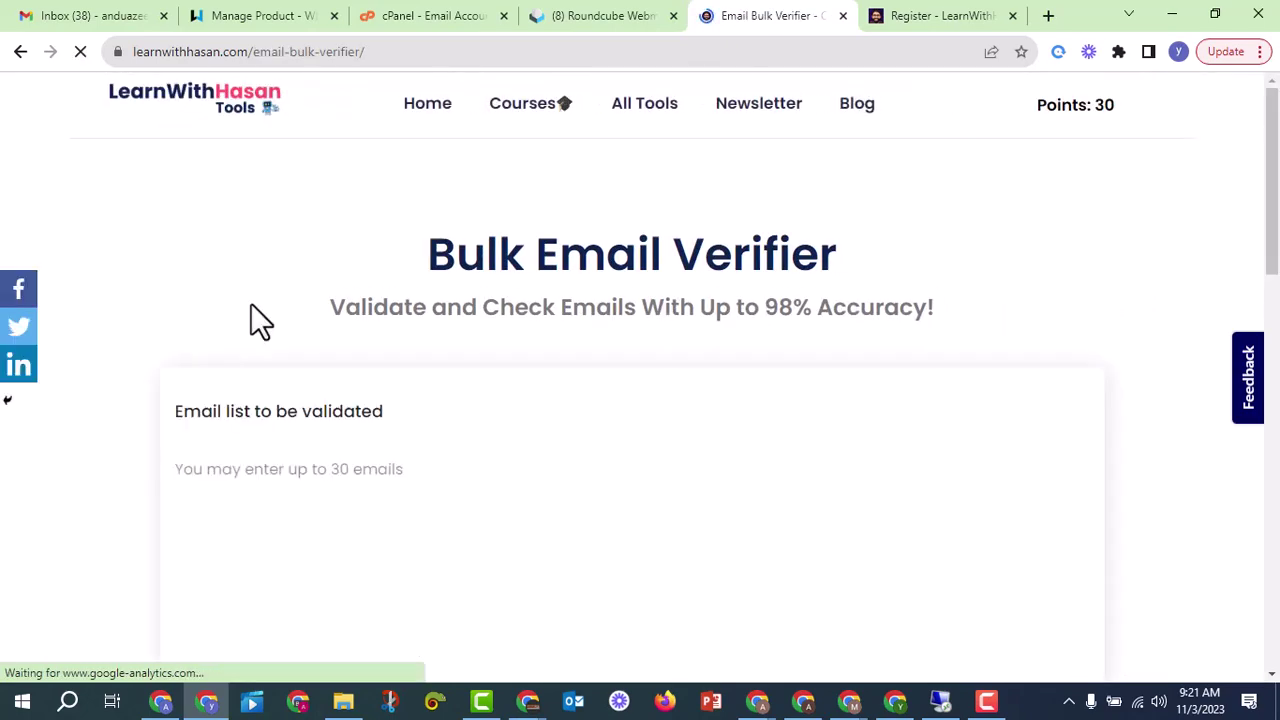
Step: Check the 30-point balance shown on the Bulk Email Verifier page
{"action": "scroll", "coordinate": [791, 460], "scroll_direction": "down", "scroll_amount": 2}
{"action": "scroll", "coordinate": [226, 389], "scroll_direction": "up", "scroll_amount": 2}
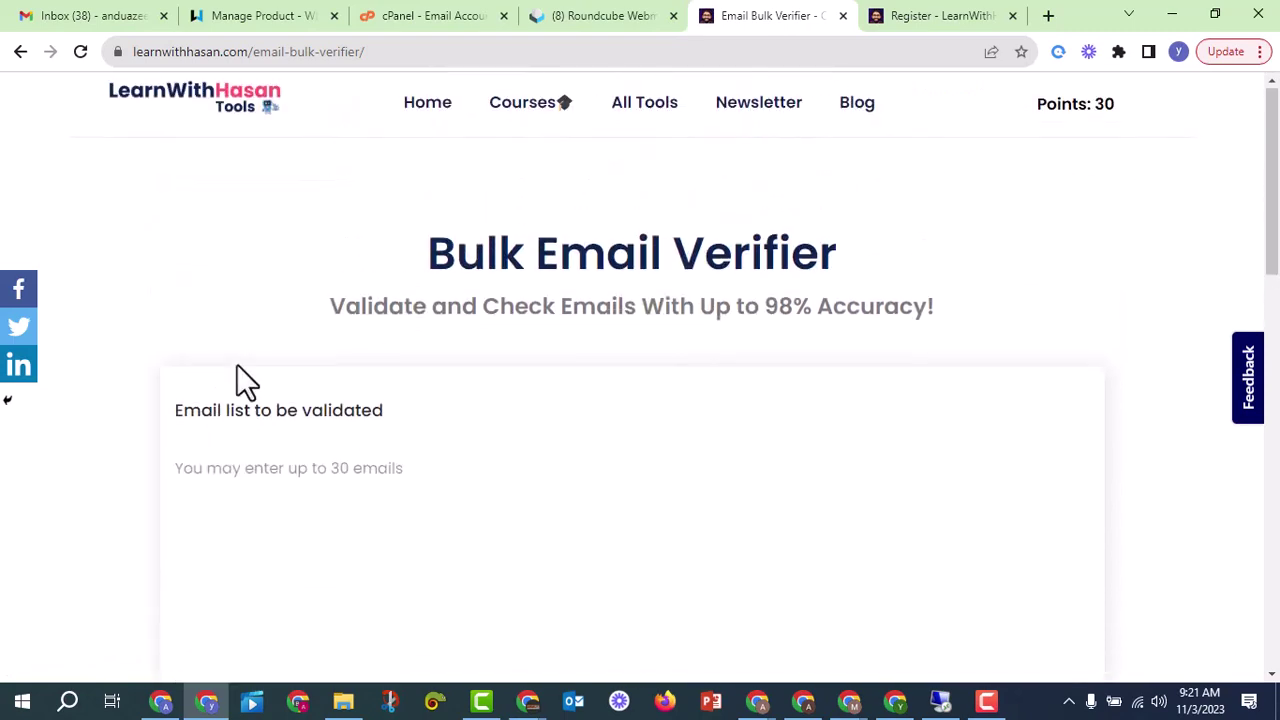
{"action": "left_click_drag", "start_coordinate": [1129, 109], "coordinate": [1077, 147]}
{"action": "left_click", "coordinate": [1075, 106]}
{"action": "left_click", "coordinate": [1054, 151]}
{"action": "left_click", "coordinate": [1077, 147]}
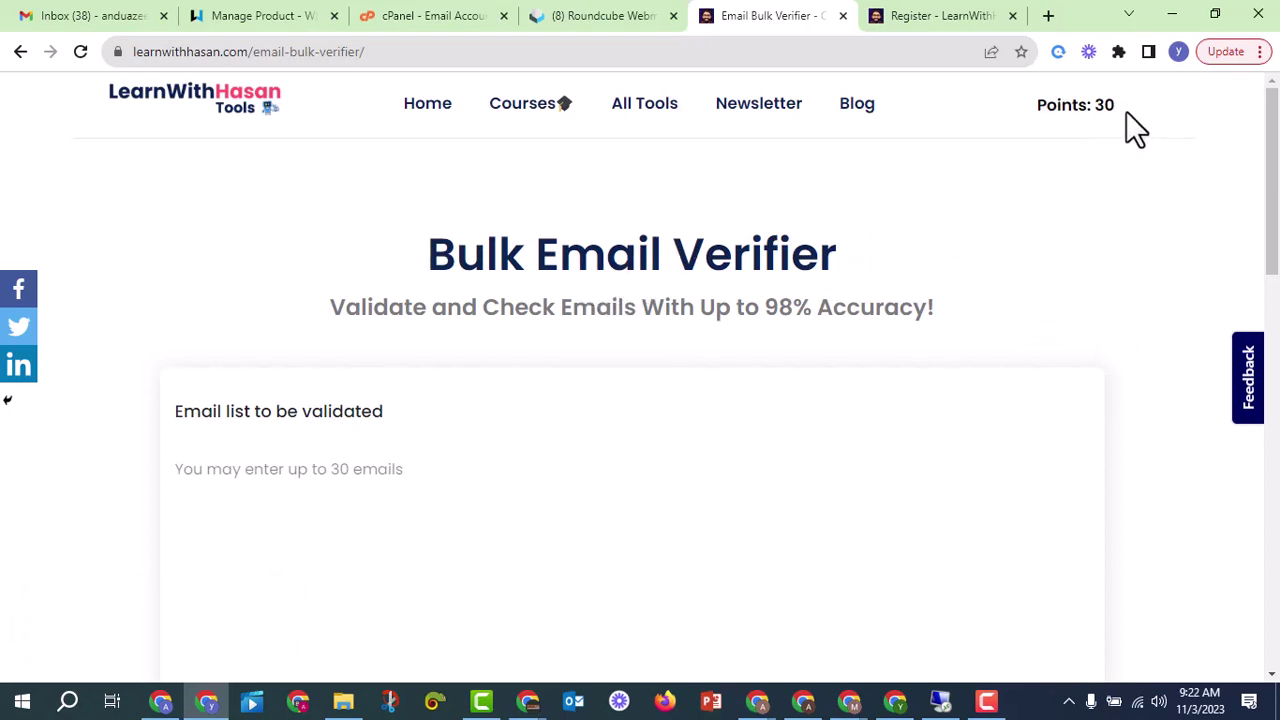
{"action": "left_click_drag", "start_coordinate": [1113, 112], "coordinate": [1098, 128]}
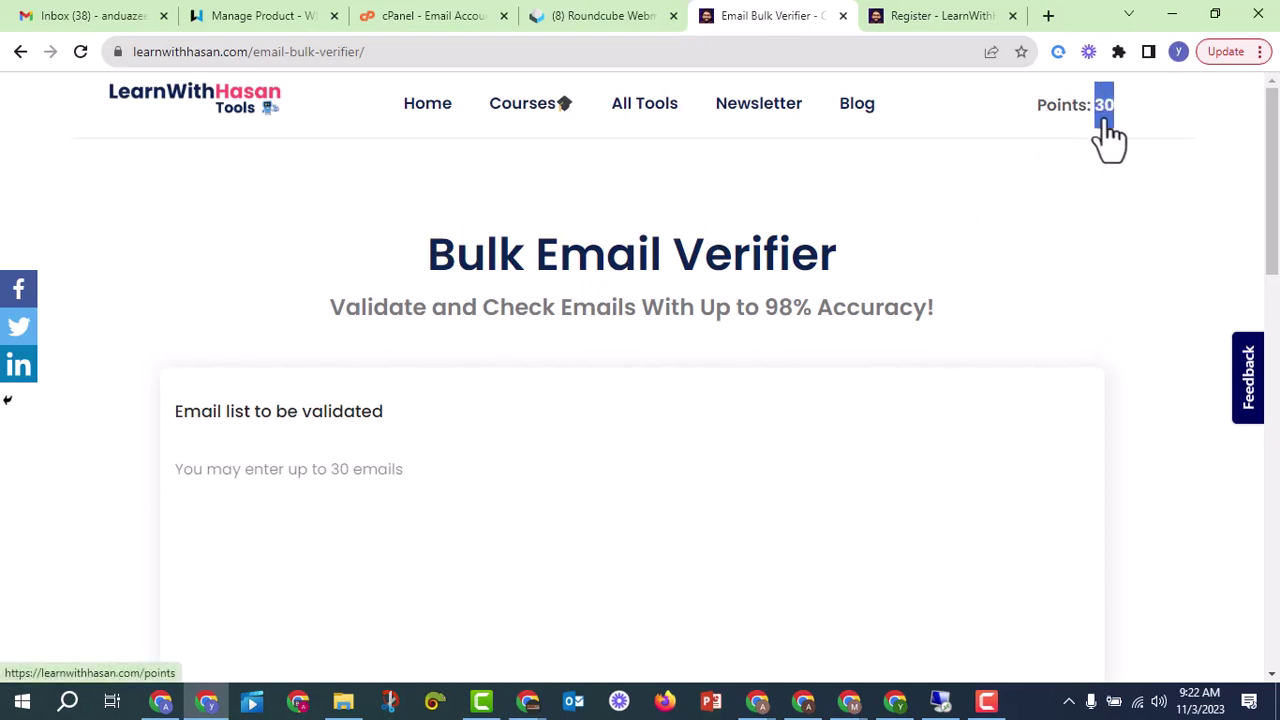
{"action": "left_click", "coordinate": [1037, 177]}
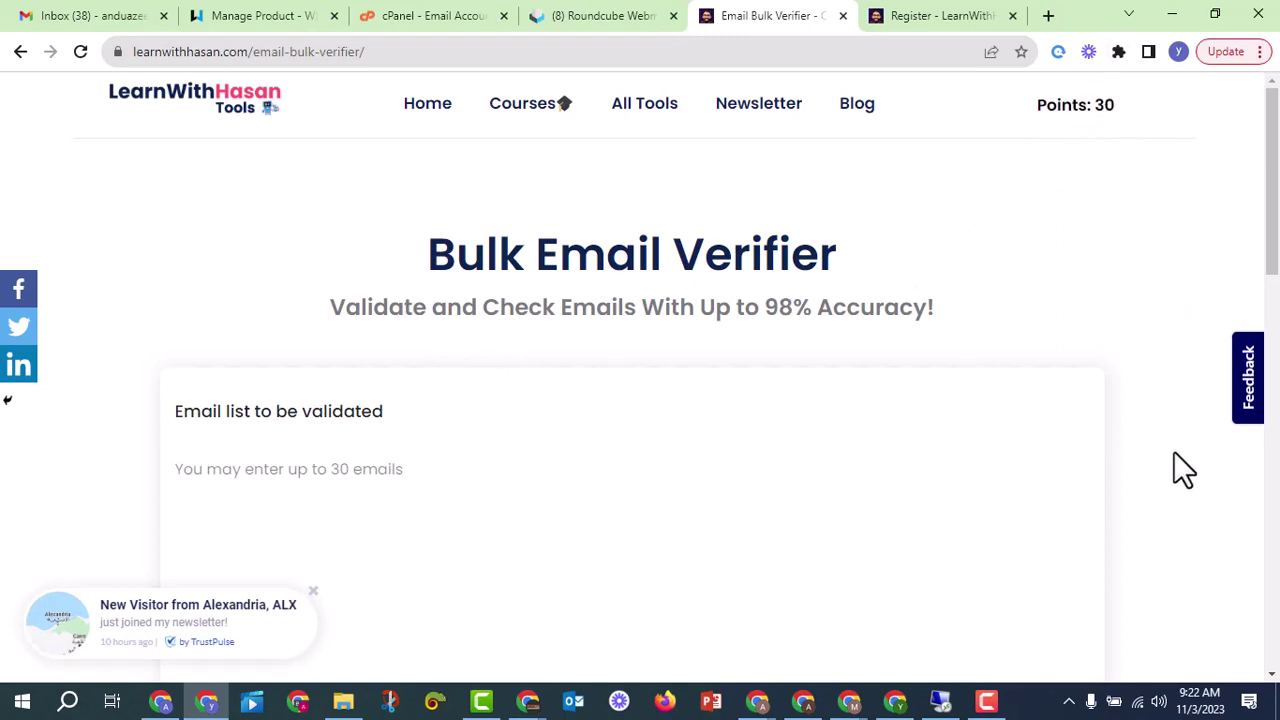
{"action": "key", "text": "F10"}
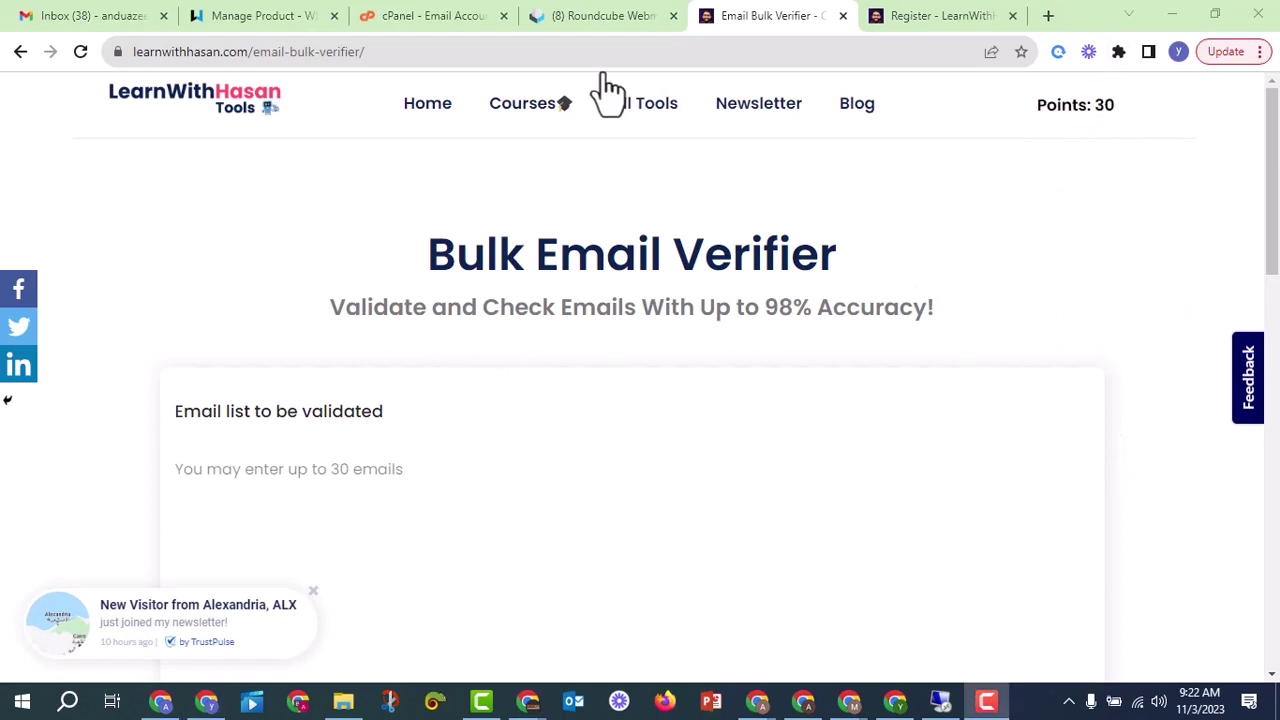
{"action": "left_click", "coordinate": [449, 18]}
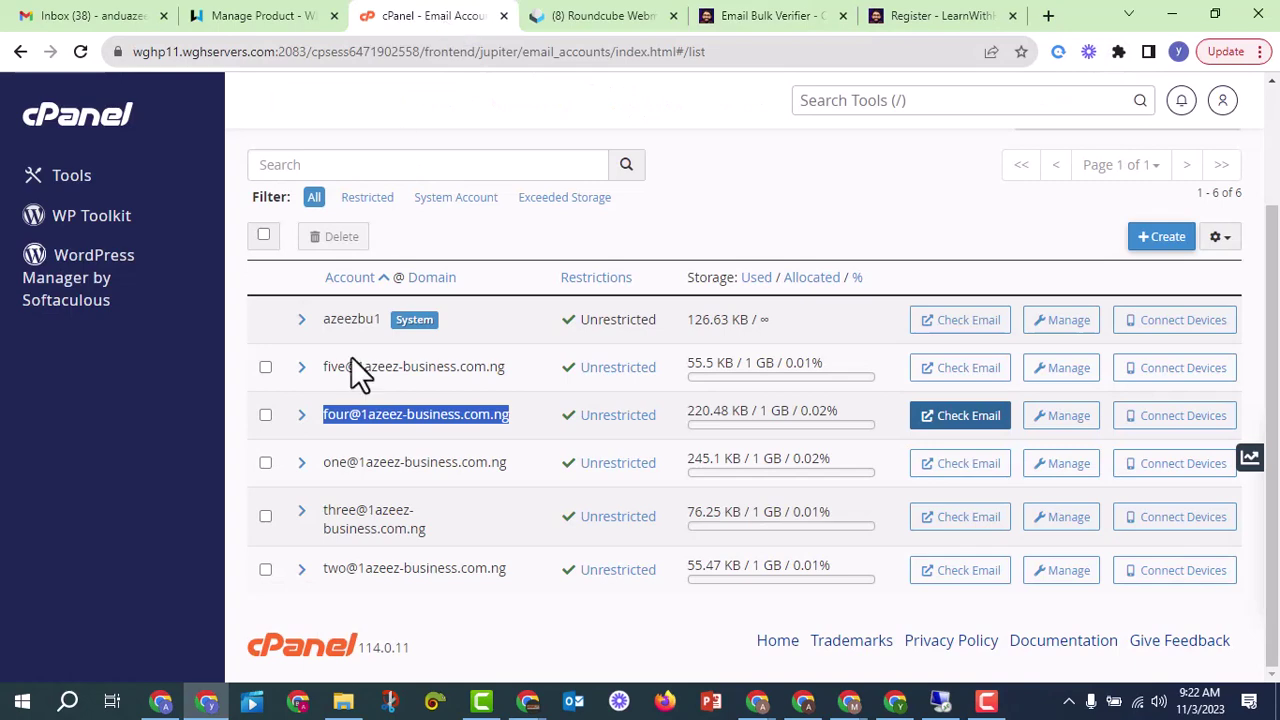
{"action": "left_click", "coordinate": [689, 190]}
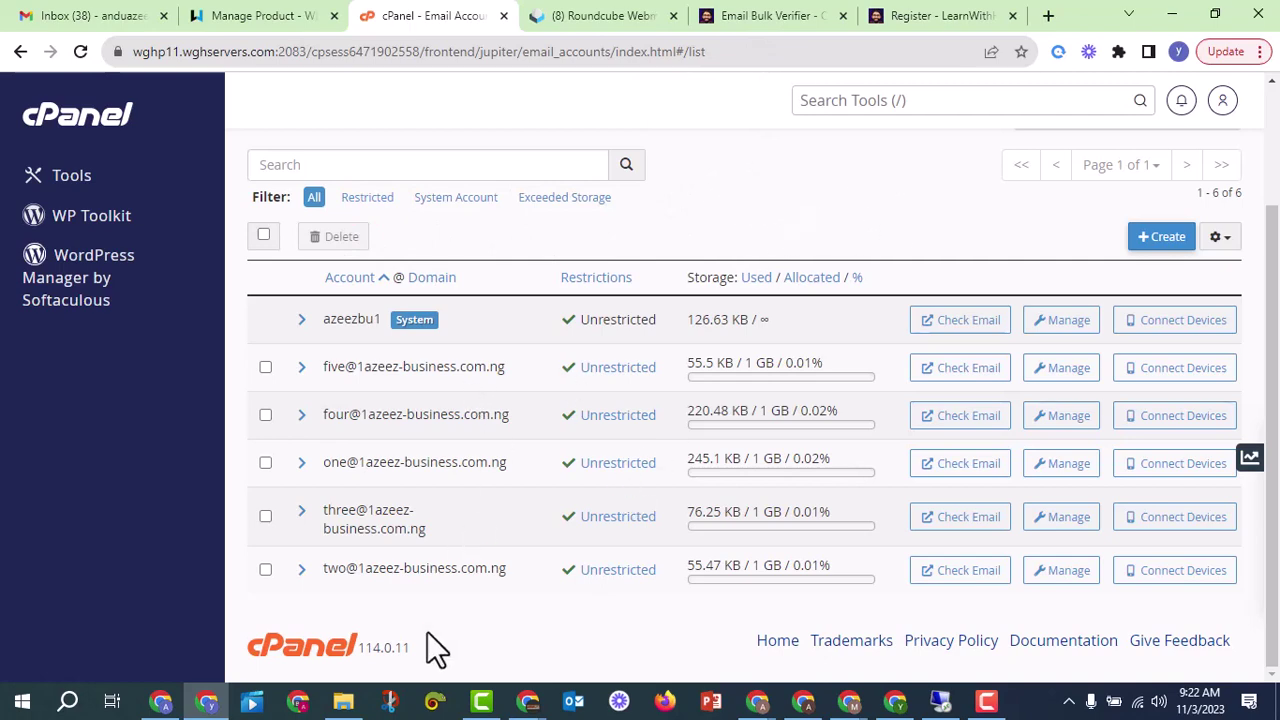
{"action": "left_click", "coordinate": [770, 15]}
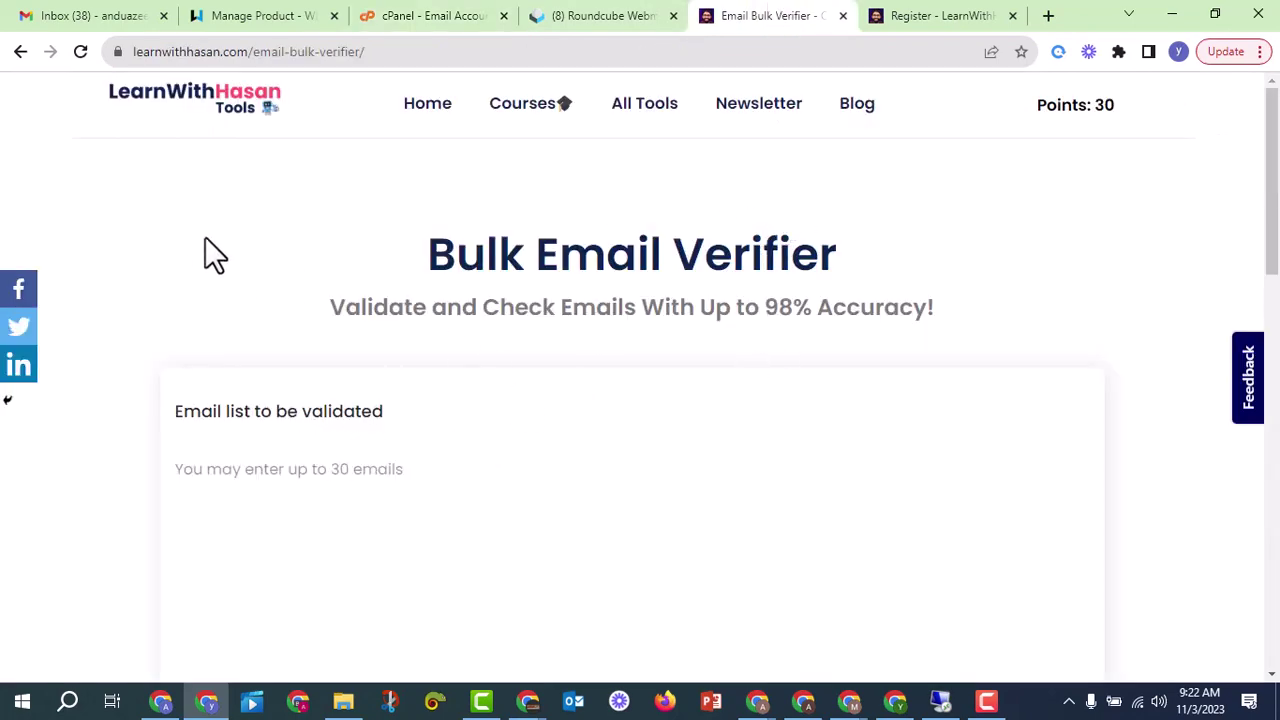
Step: Highlight the Bulk Email Verifier page title
{"action": "left_click_drag", "start_coordinate": [423, 255], "coordinate": [806, 243]}
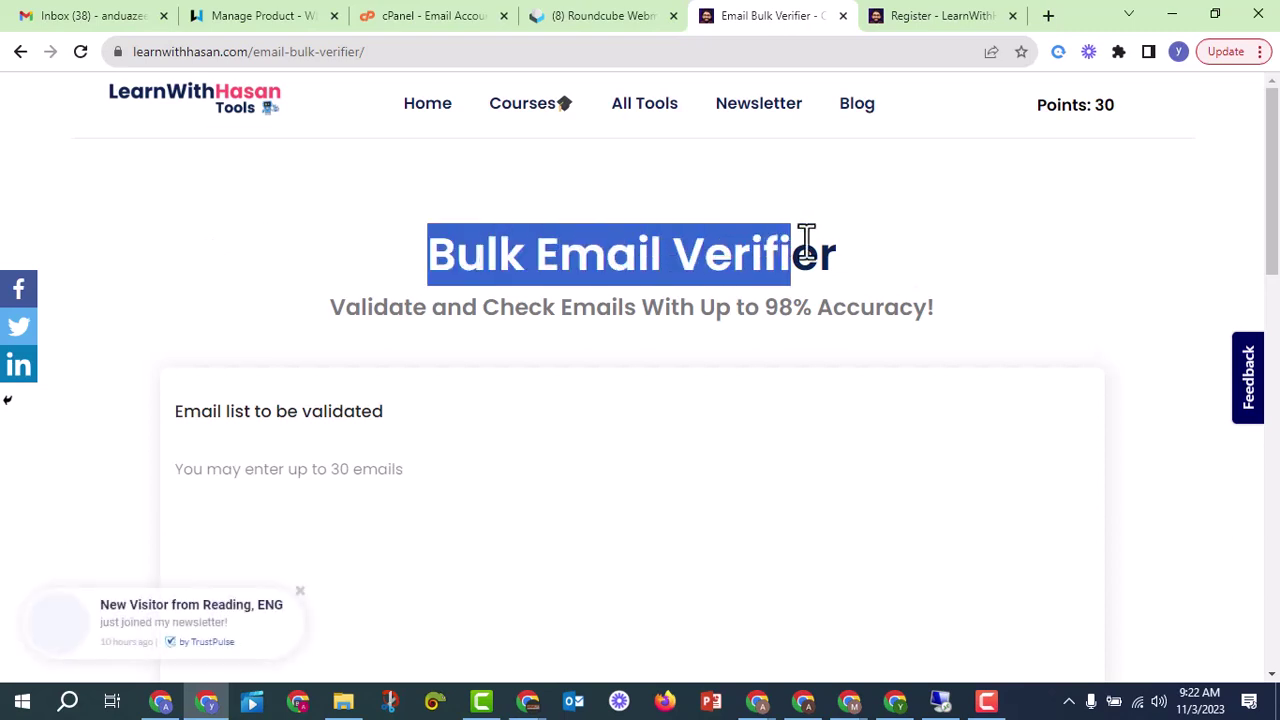
{"action": "left_click", "coordinate": [873, 246]}
{"action": "left_click_drag", "start_coordinate": [424, 252], "coordinate": [800, 237]}
{"action": "left_click", "coordinate": [615, 212]}
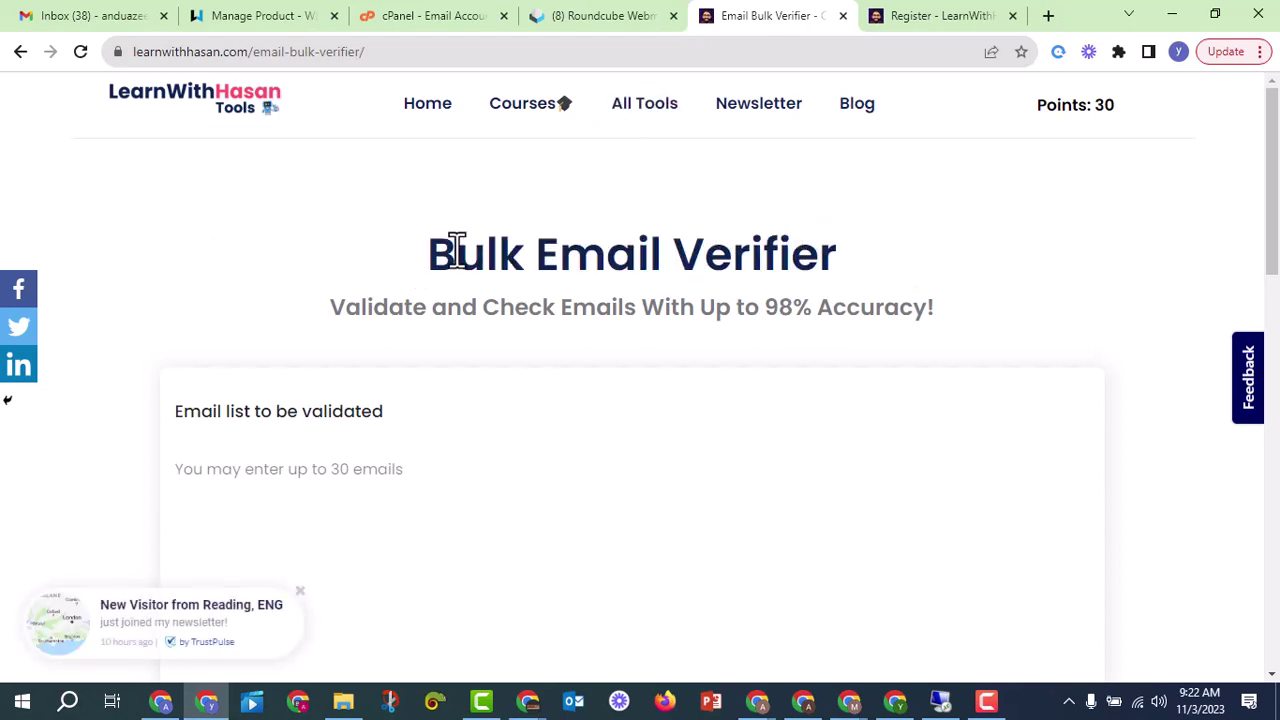
{"action": "left_click_drag", "start_coordinate": [430, 252], "coordinate": [837, 234]}
{"action": "left_click", "coordinate": [844, 208]}
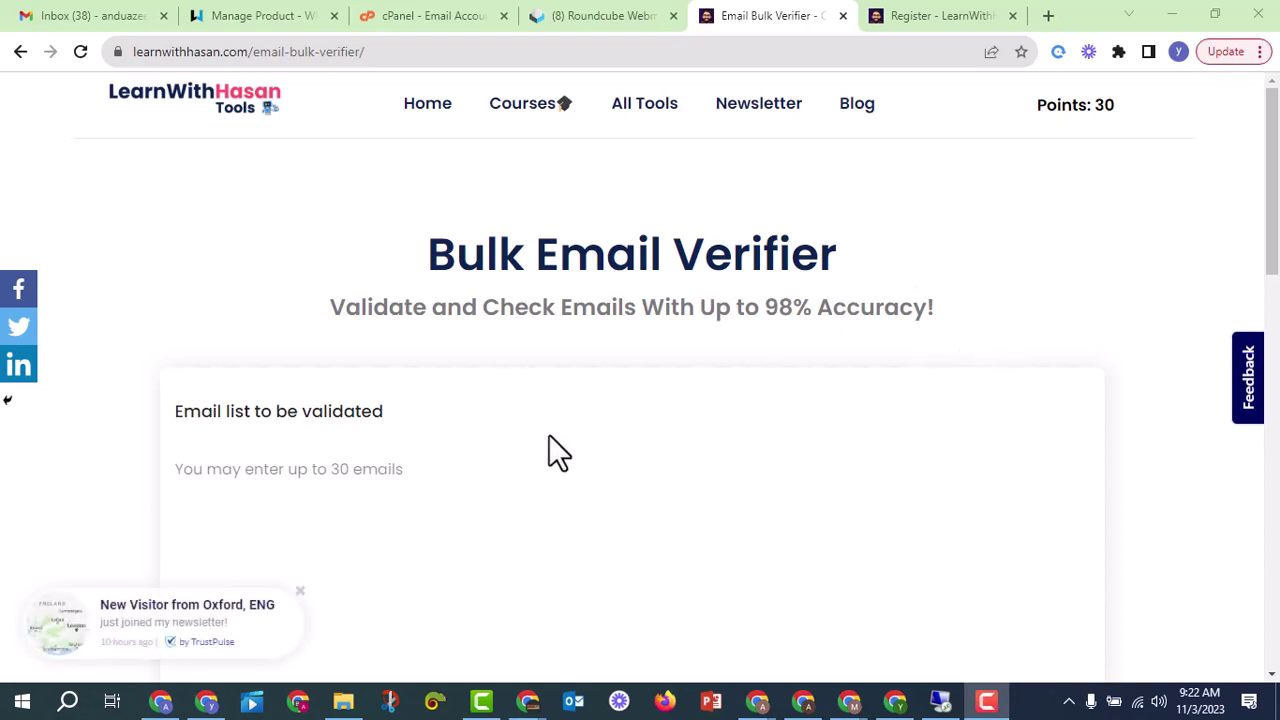
Step: Open a new browser tab and start typing 'she' in the address bar
{"action": "scroll", "coordinate": [404, 320], "scroll_direction": "down", "scroll_amount": 2}
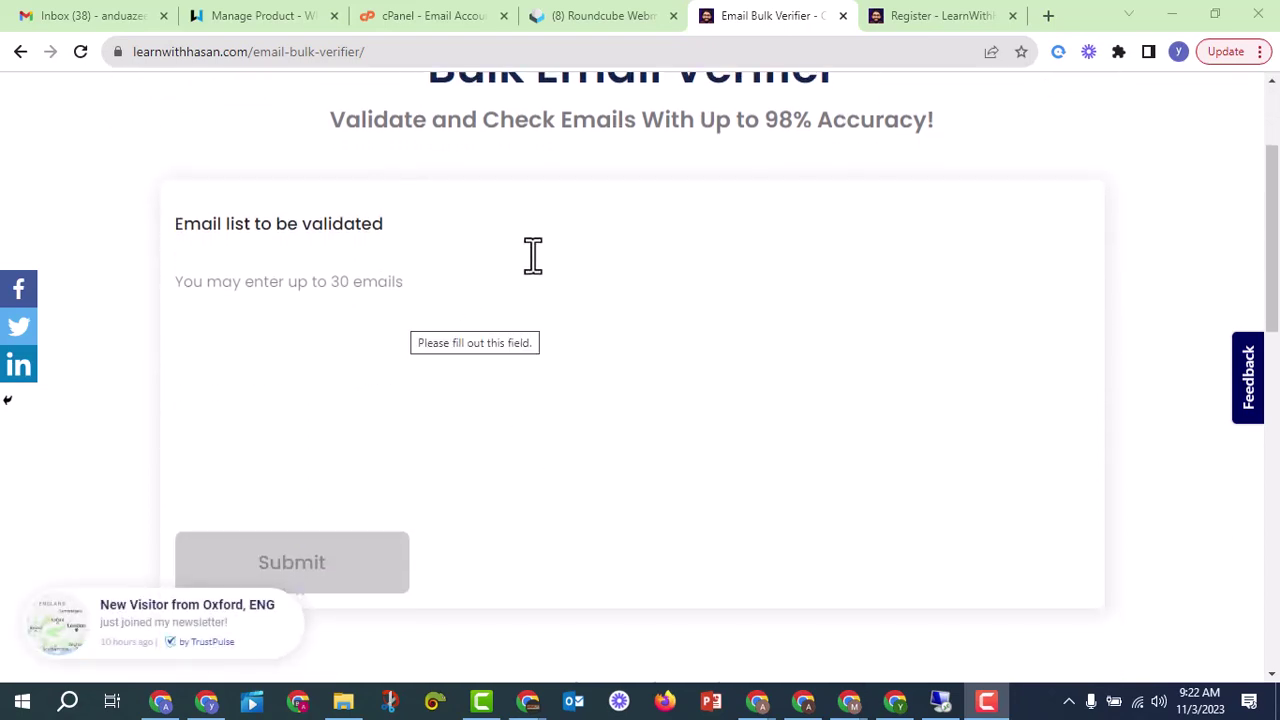
{"action": "left_click", "coordinate": [1050, 16]}
{"action": "type", "text": "she"}
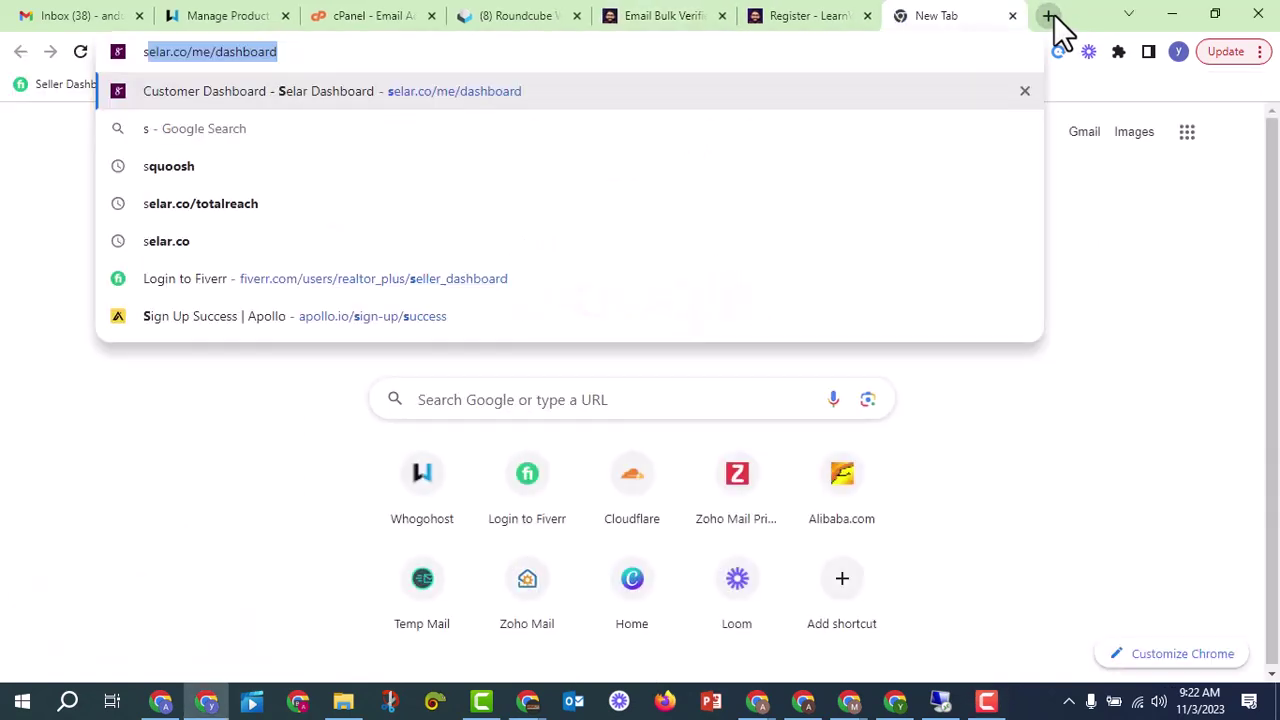
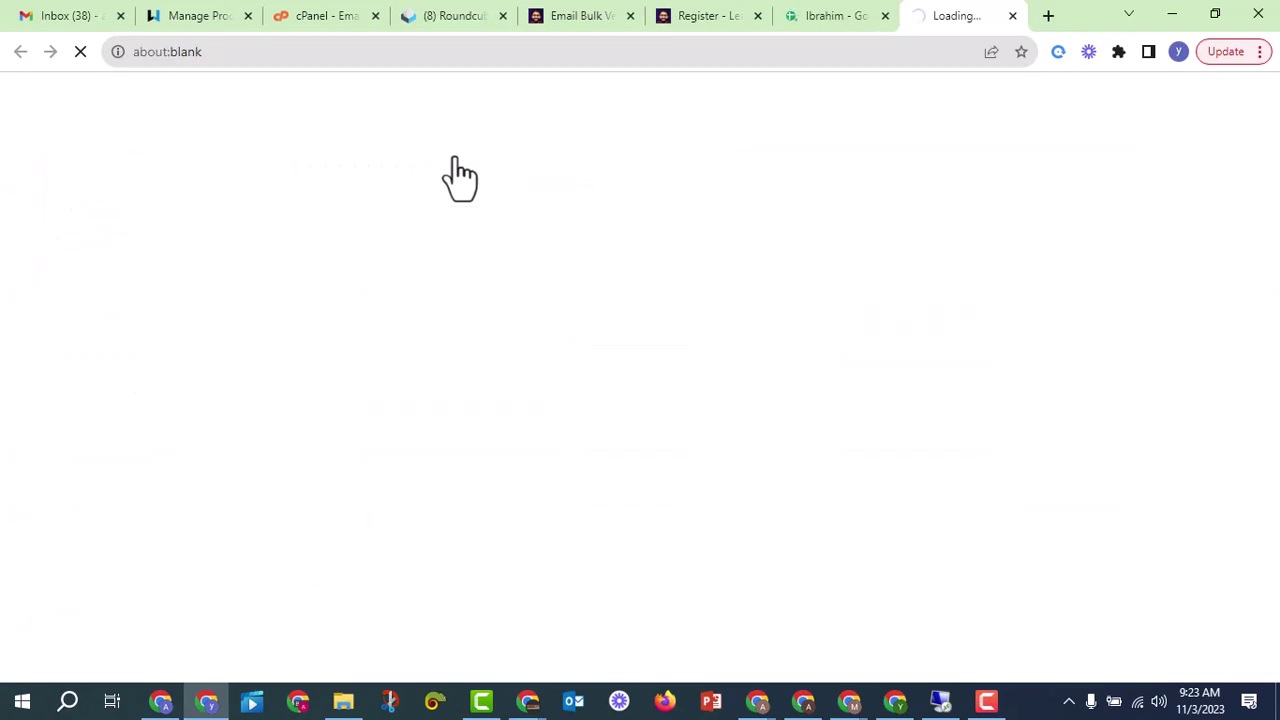
Step: Upload the apollo-contacts-export CSV from the desktop so it opens as a Google Sheet
{"action": "left_click", "coordinate": [885, 16]}
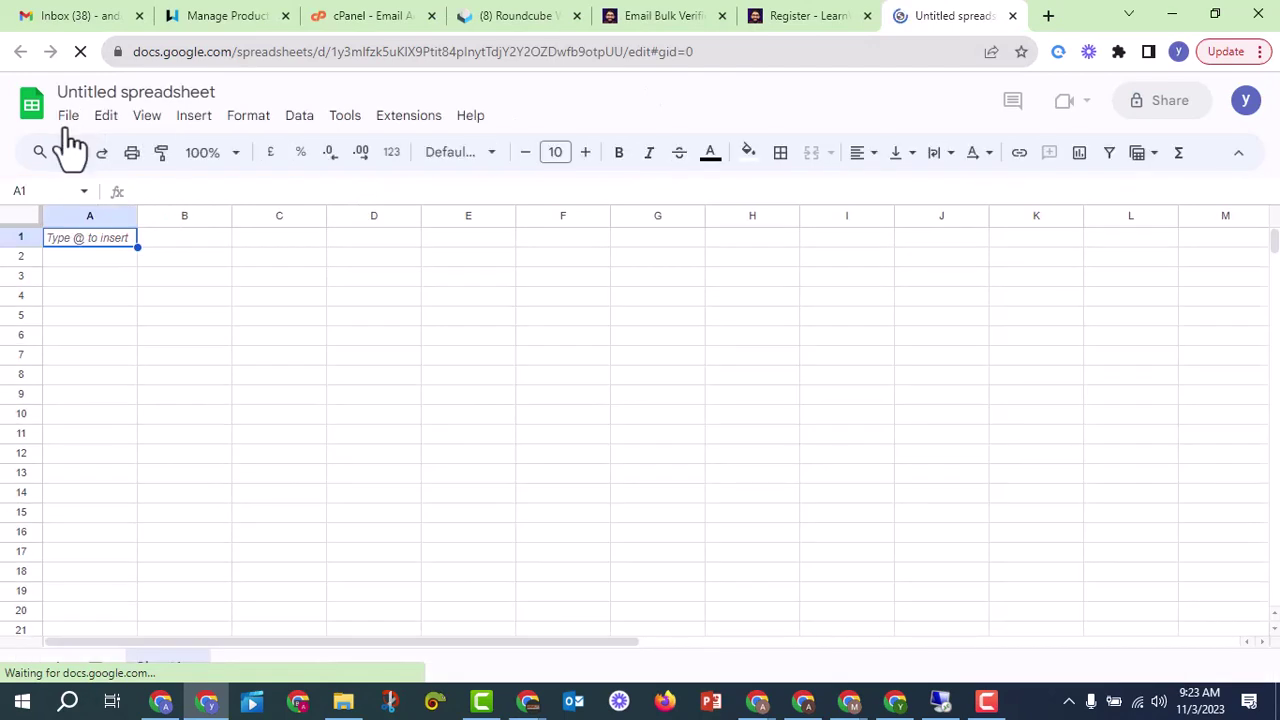
{"action": "left_click", "coordinate": [70, 122]}
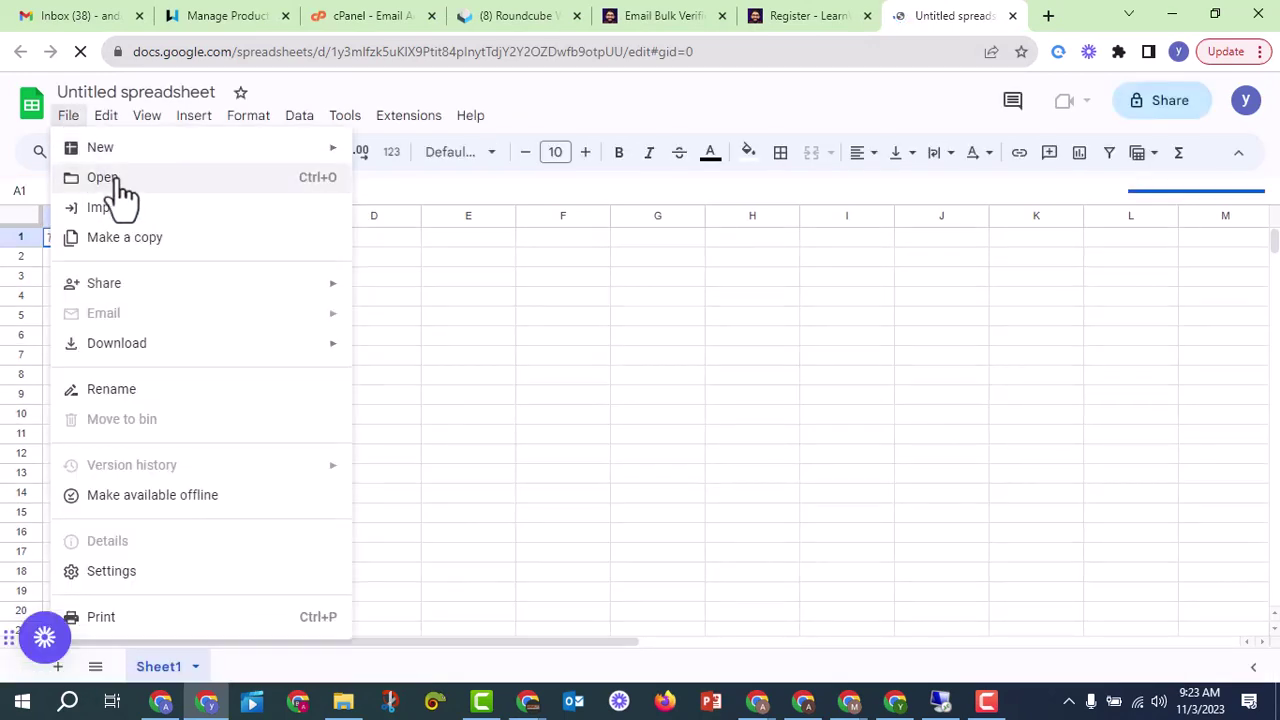
{"action": "left_click", "coordinate": [115, 178]}
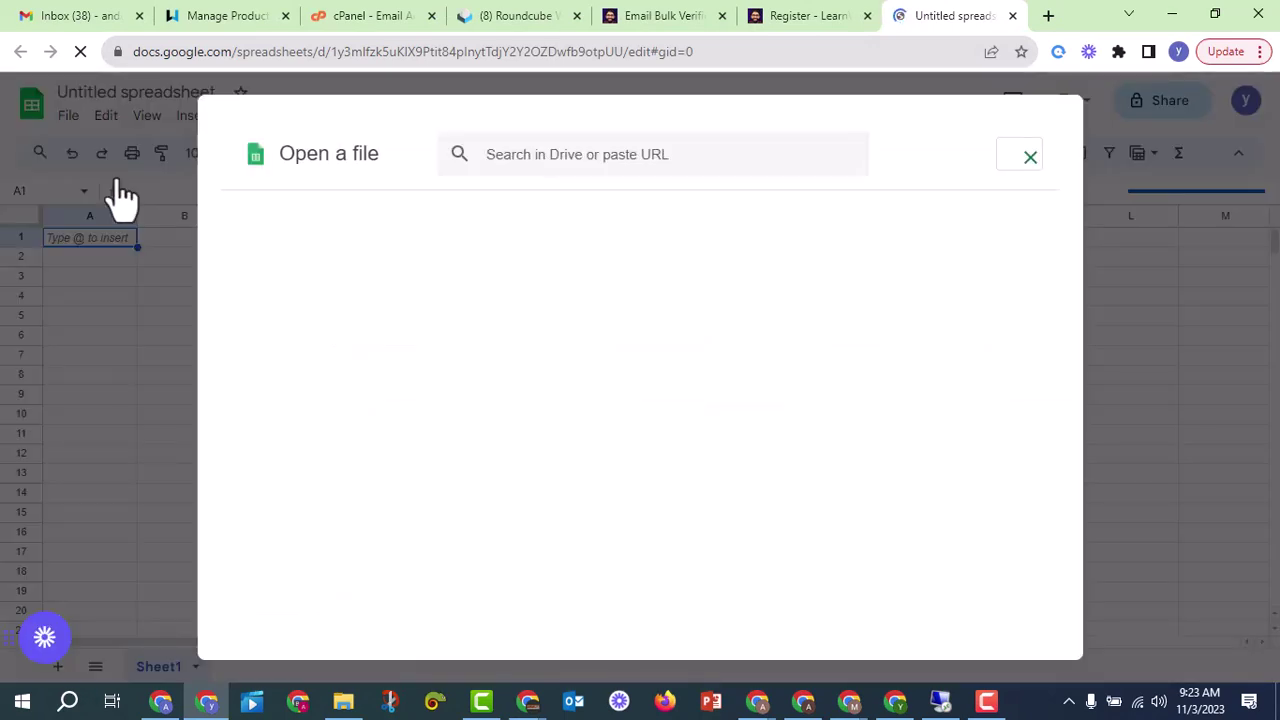
{"action": "left_click", "coordinate": [762, 228]}
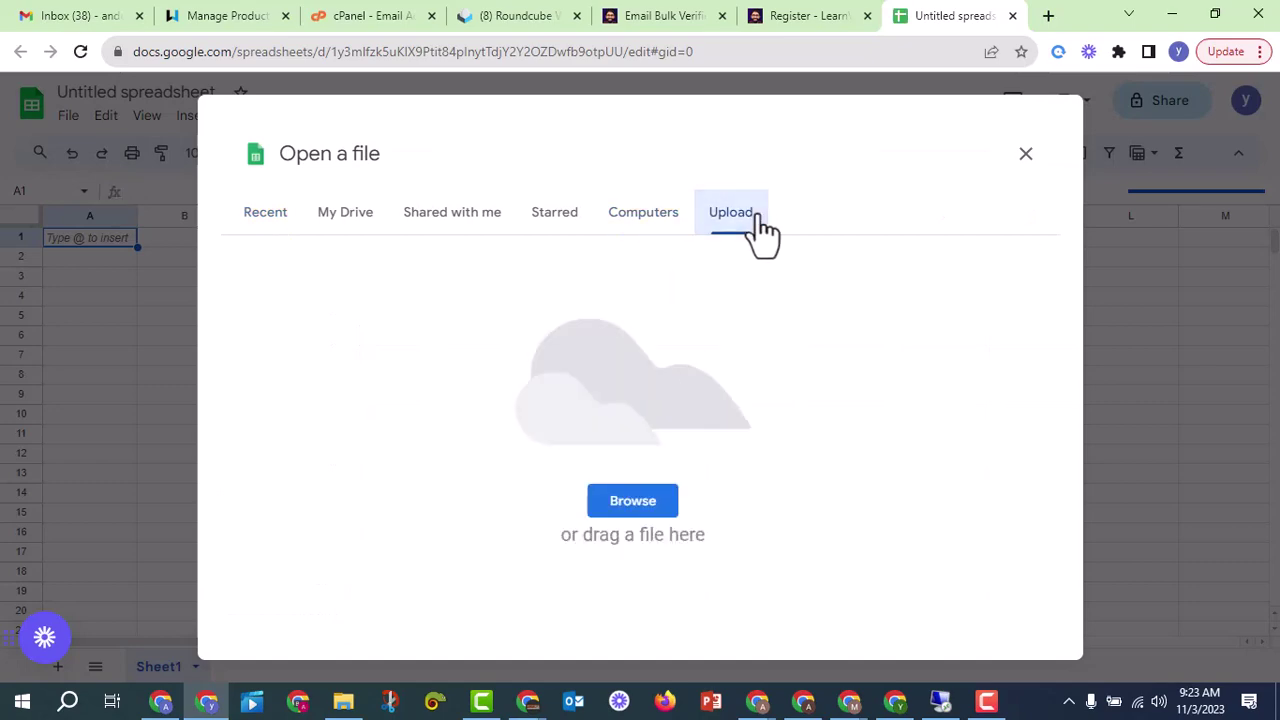
{"action": "left_click", "coordinate": [650, 510]}
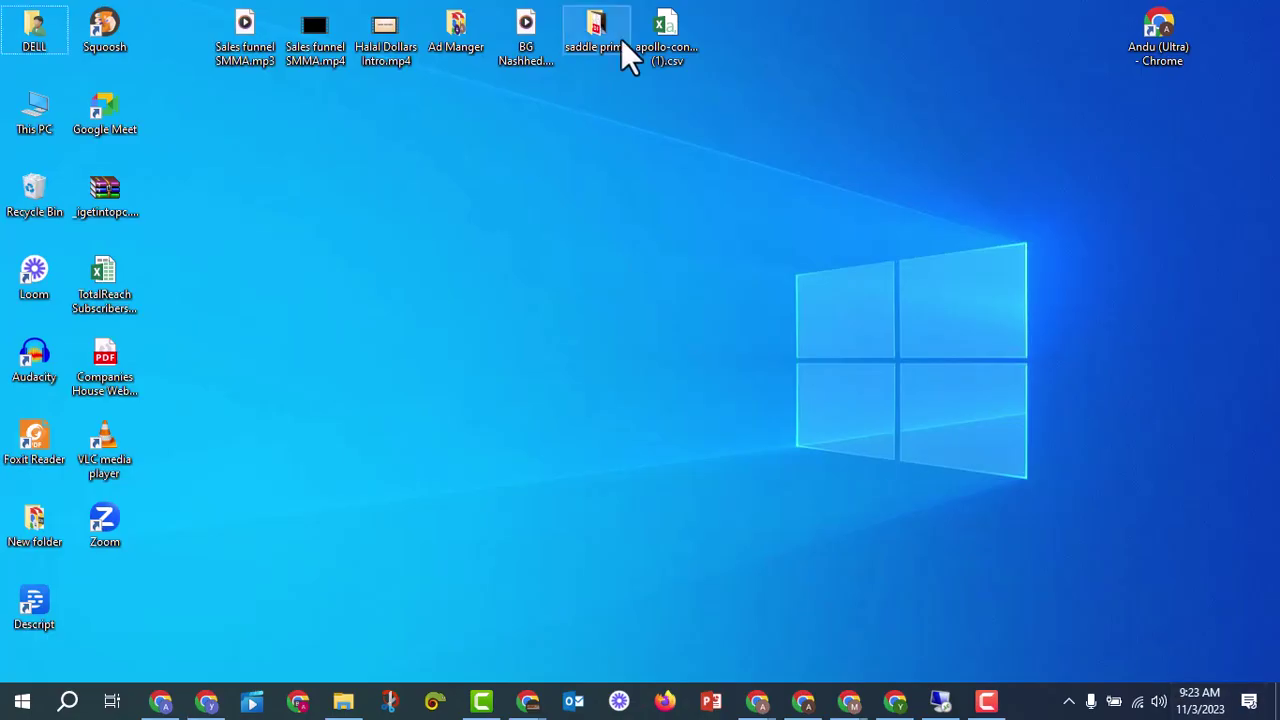
{"action": "left_click_drag", "start_coordinate": [667, 30], "coordinate": [665, 345]}
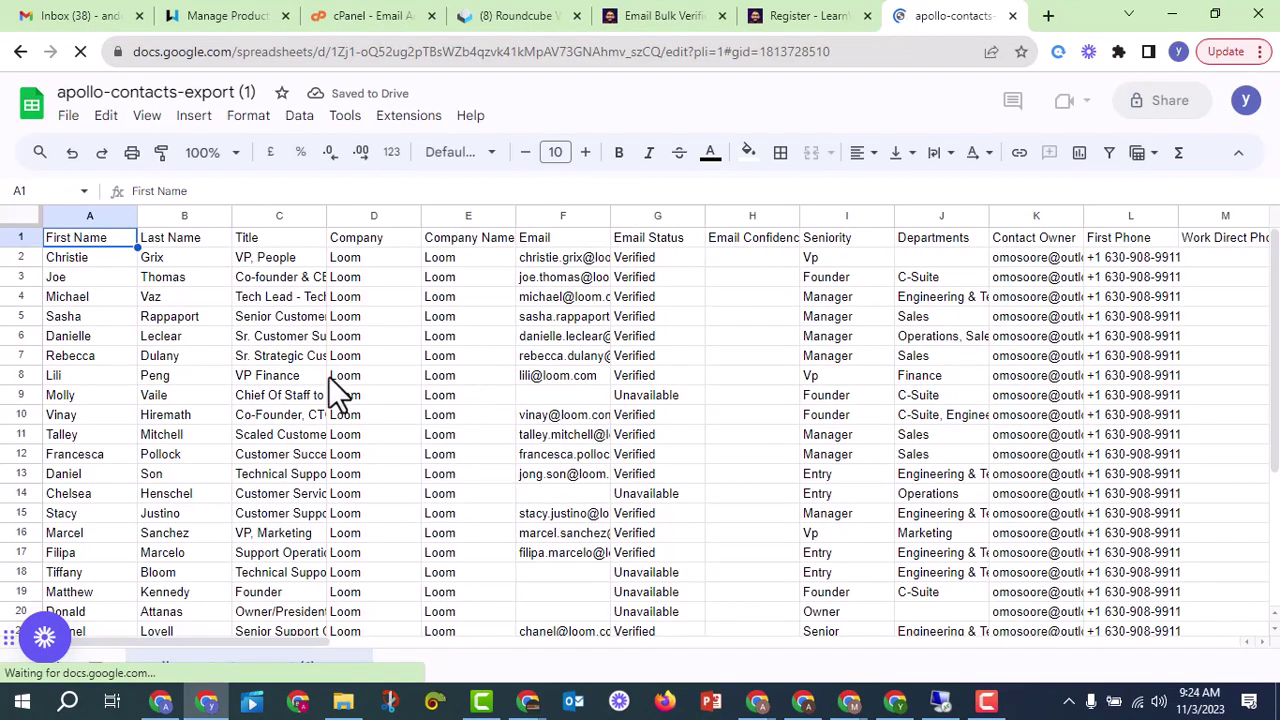
Step: Give the header row a black fill with white text
{"action": "left_click", "coordinate": [19, 240]}
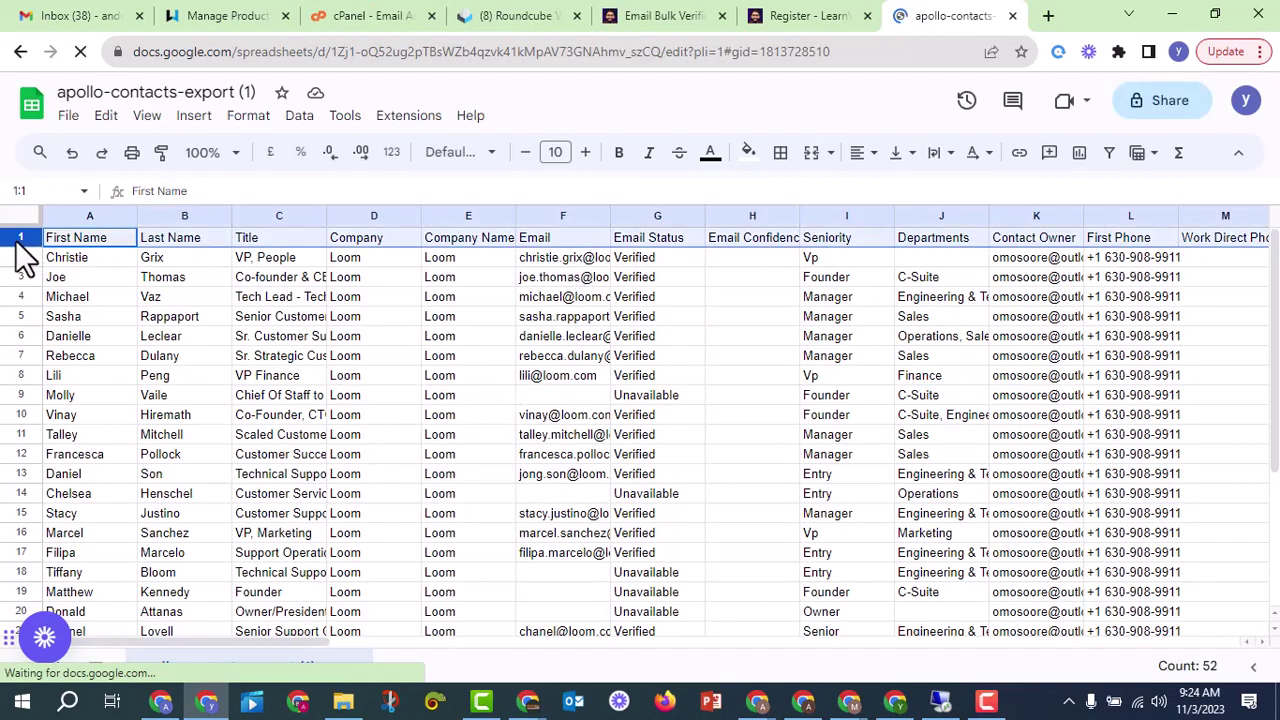
{"action": "left_click", "coordinate": [748, 152]}
{"action": "left_click", "coordinate": [754, 218]}
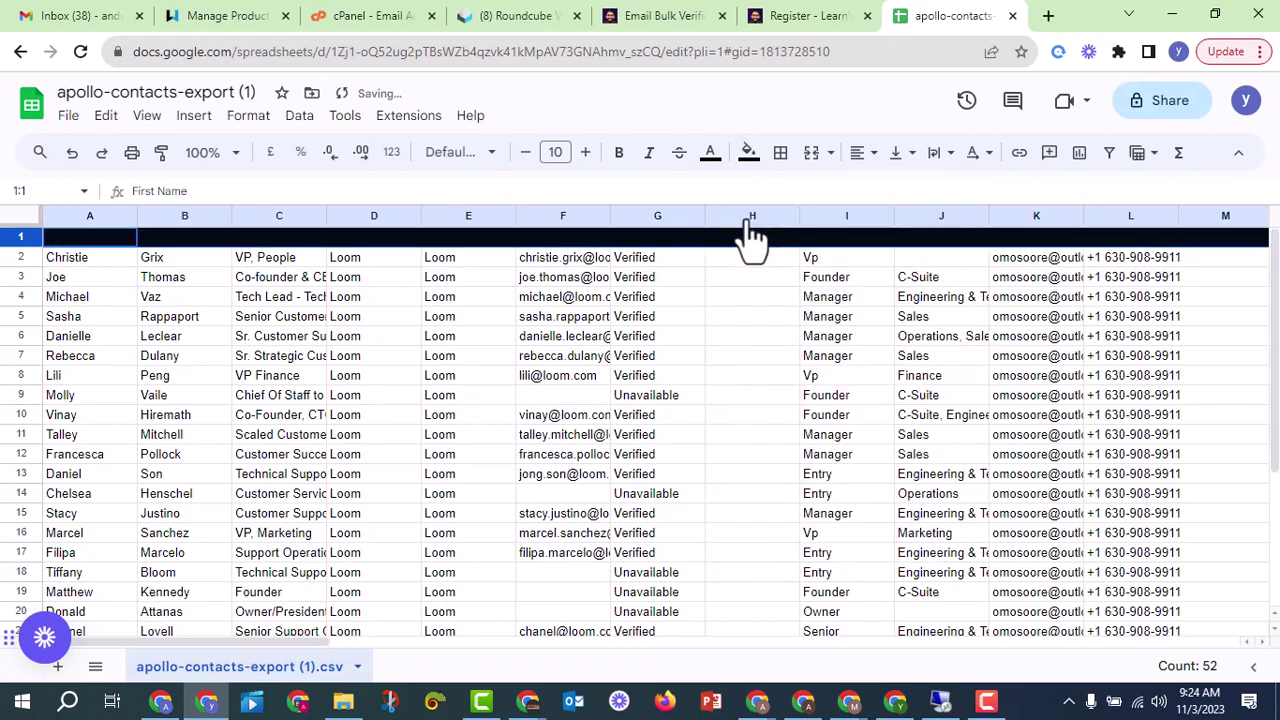
{"action": "left_click", "coordinate": [710, 154]}
{"action": "left_click", "coordinate": [888, 218]}
{"action": "left_click", "coordinate": [656, 314]}
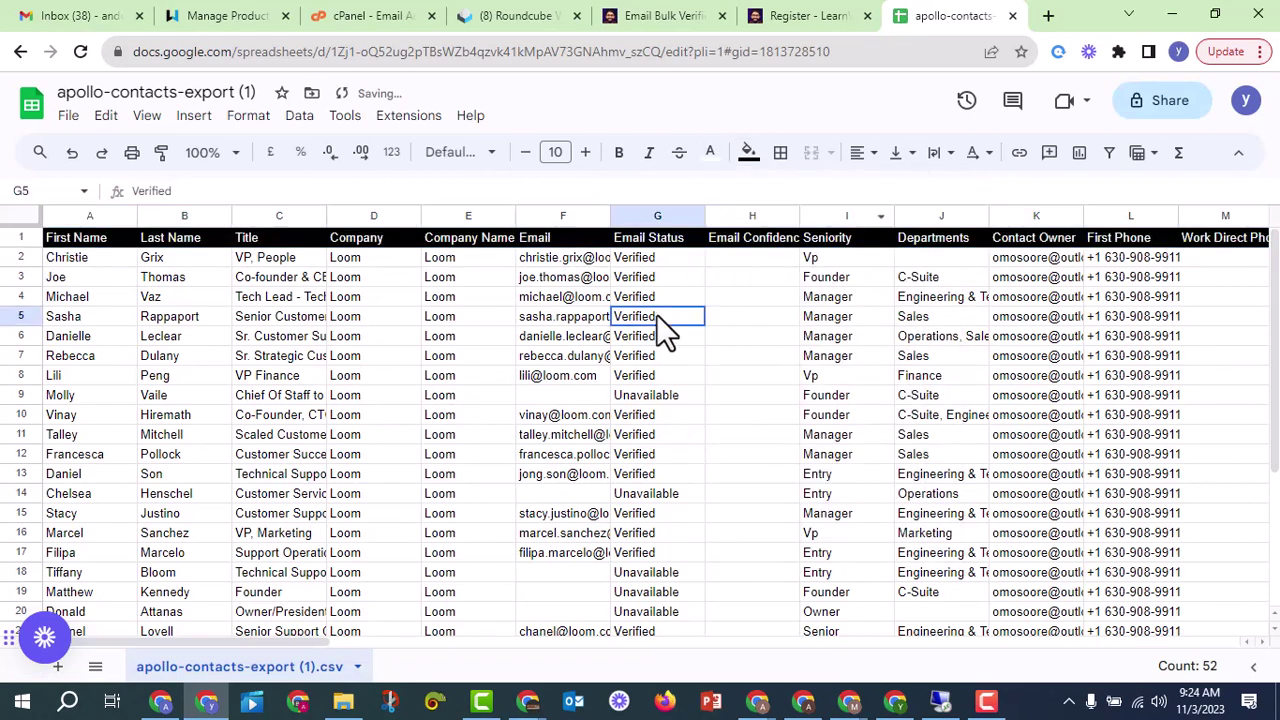
Step: Freeze row 1 so the header stays on top while scrolling the contacts
{"action": "left_click", "coordinate": [21, 238]}
{"action": "right_click", "coordinate": [18, 237]}
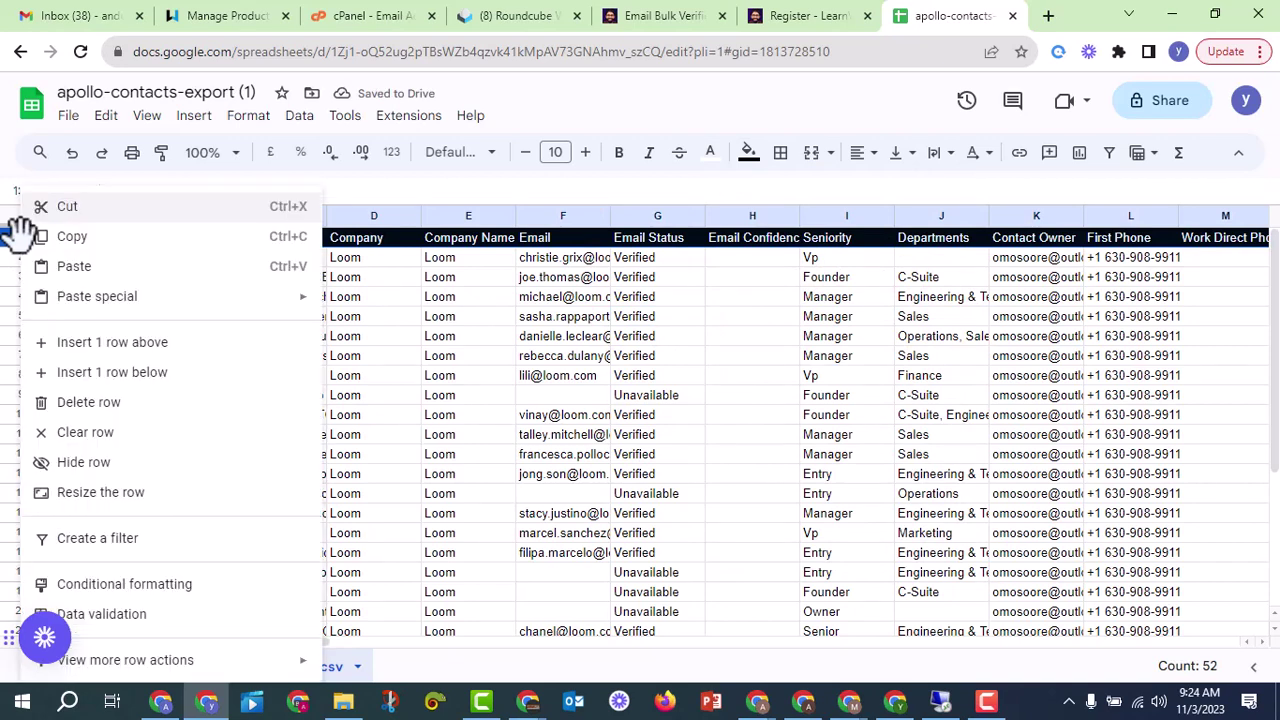
{"action": "mouse_move", "coordinate": [212, 660]}
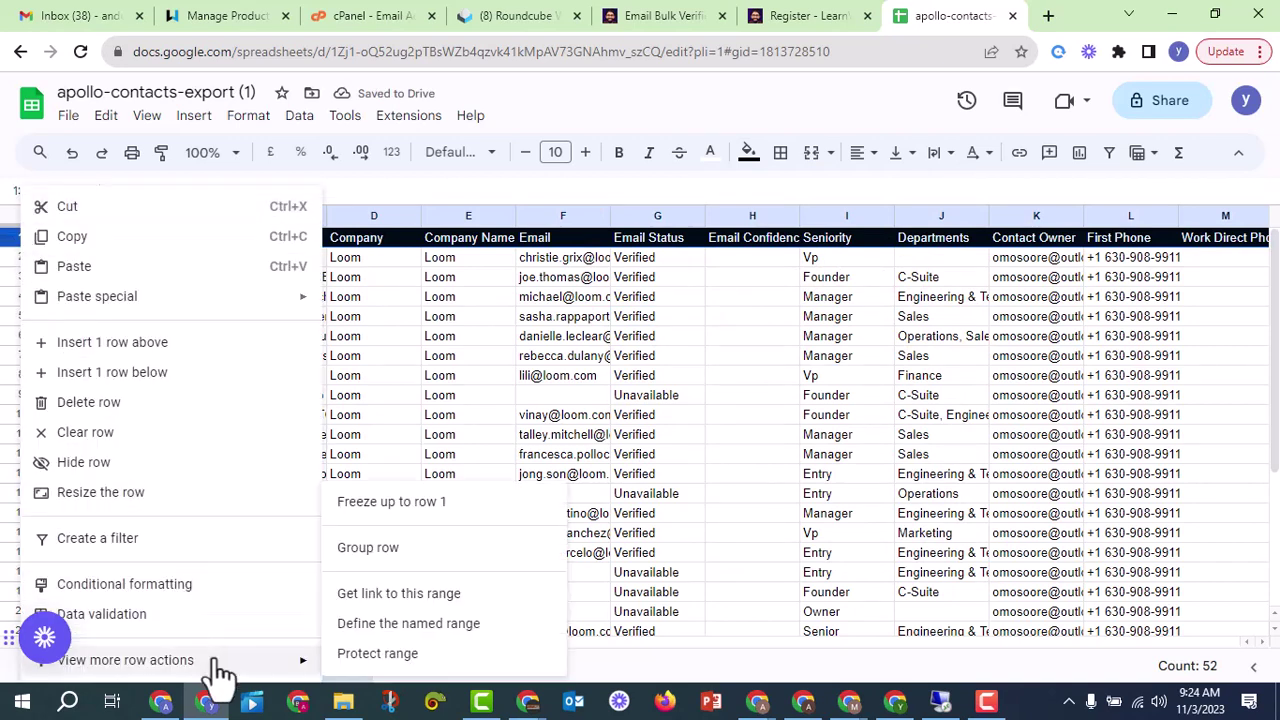
{"action": "left_click", "coordinate": [420, 502]}
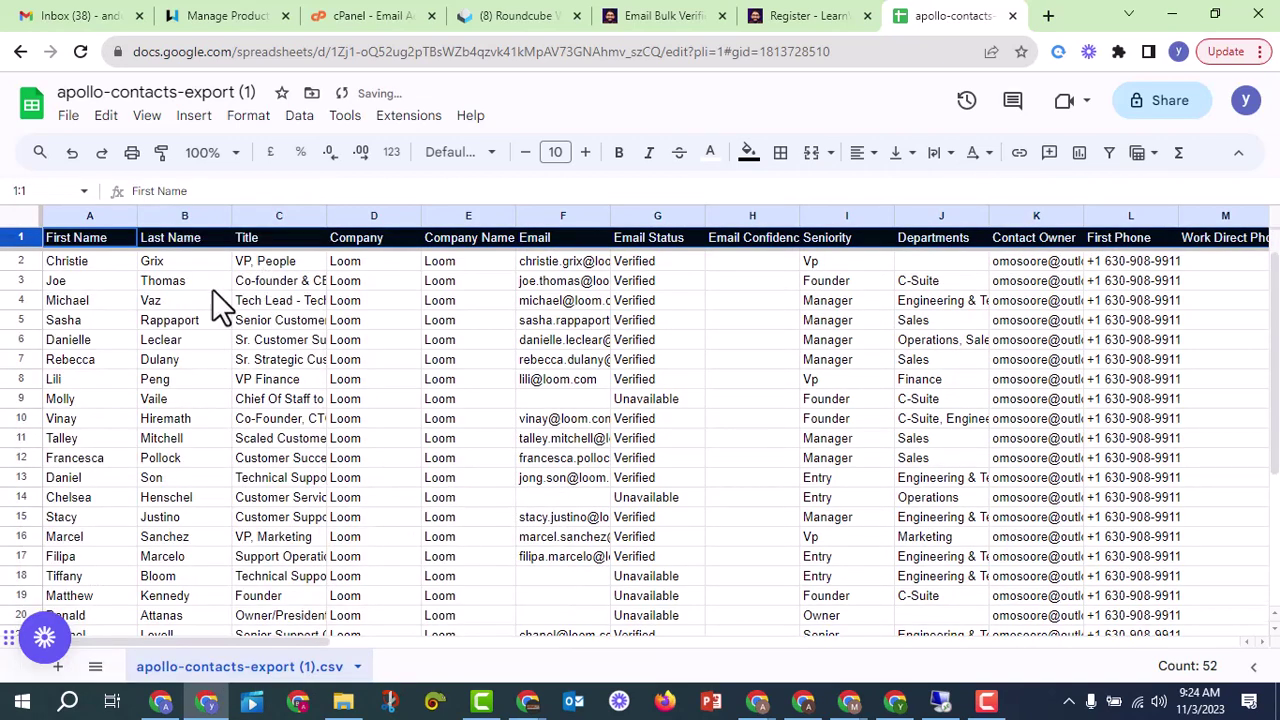
{"action": "left_click", "coordinate": [210, 380]}
{"action": "scroll", "coordinate": [646, 409], "scroll_direction": "down", "scroll_amount": 4}
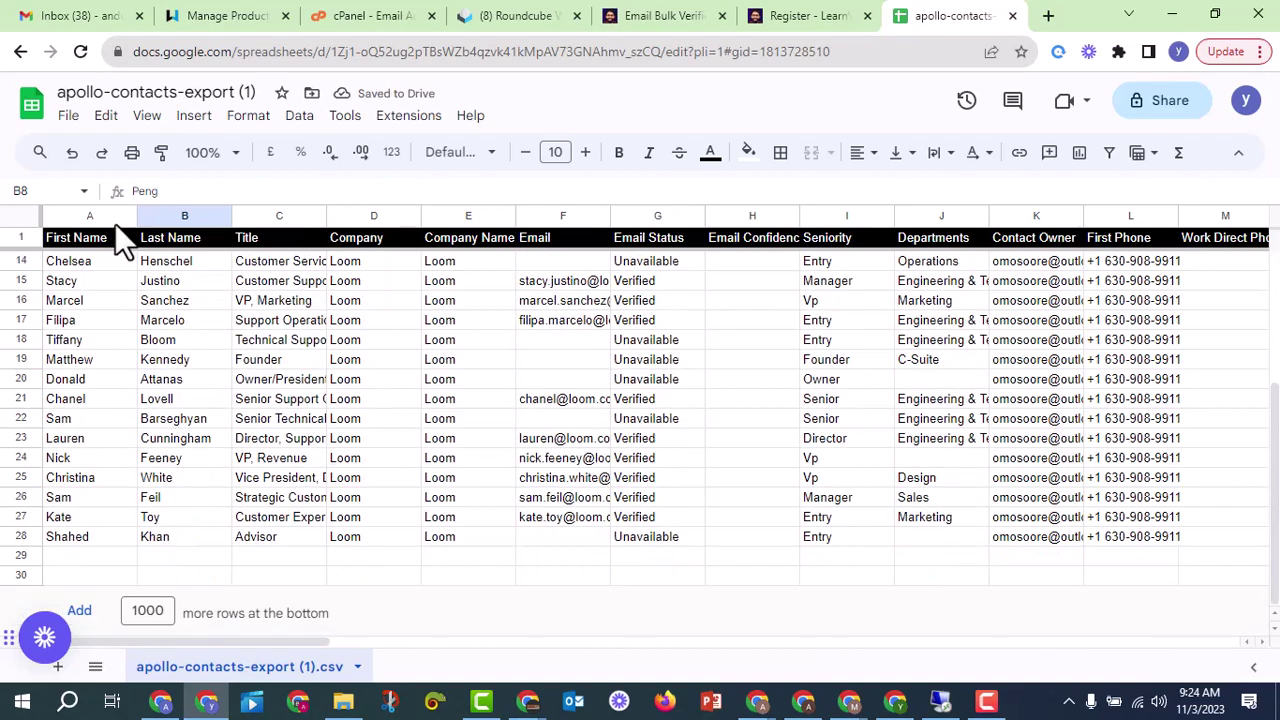
{"action": "scroll", "coordinate": [400, 345], "scroll_direction": "up", "scroll_amount": 4}
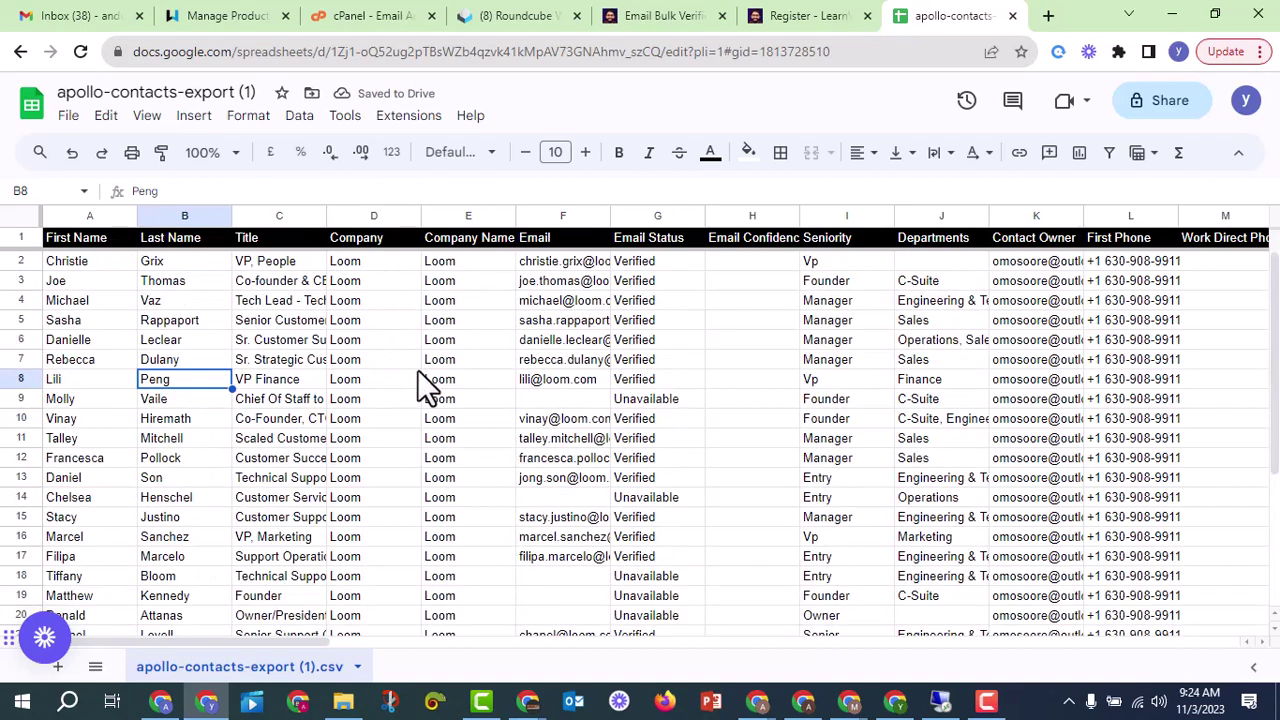
{"action": "left_click", "coordinate": [91, 283]}
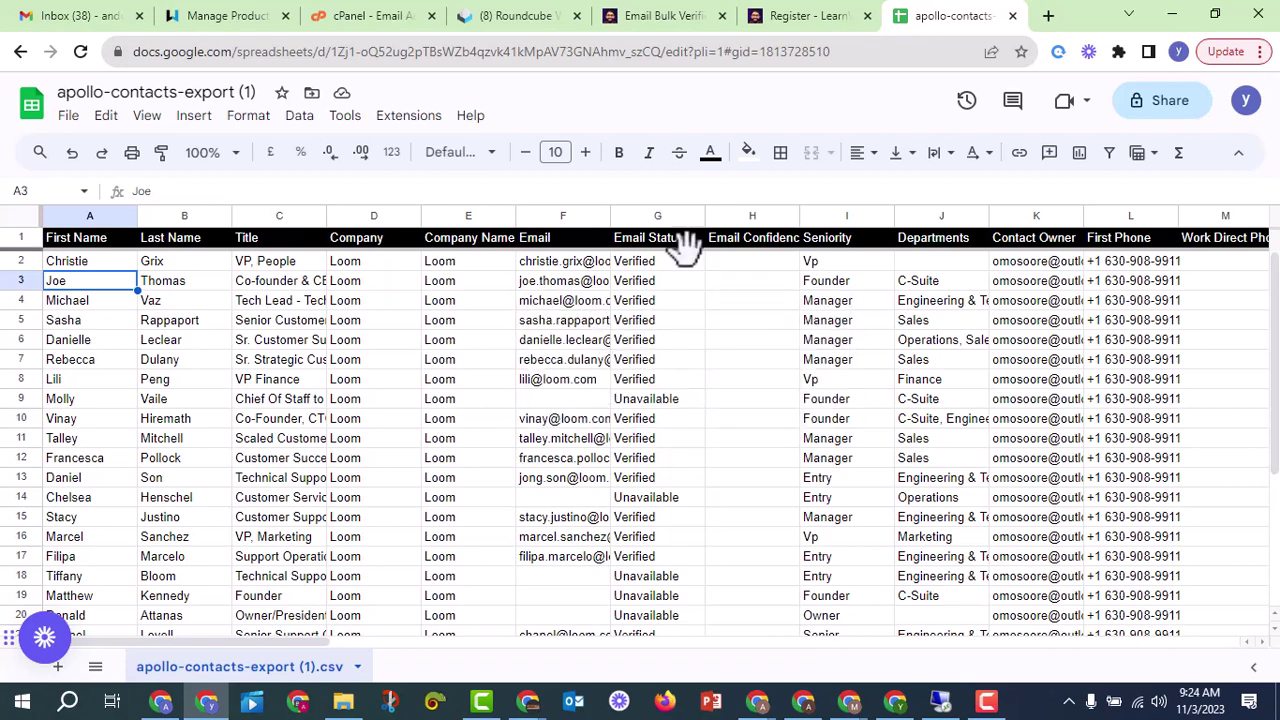
{"action": "left_click", "coordinate": [645, 216]}
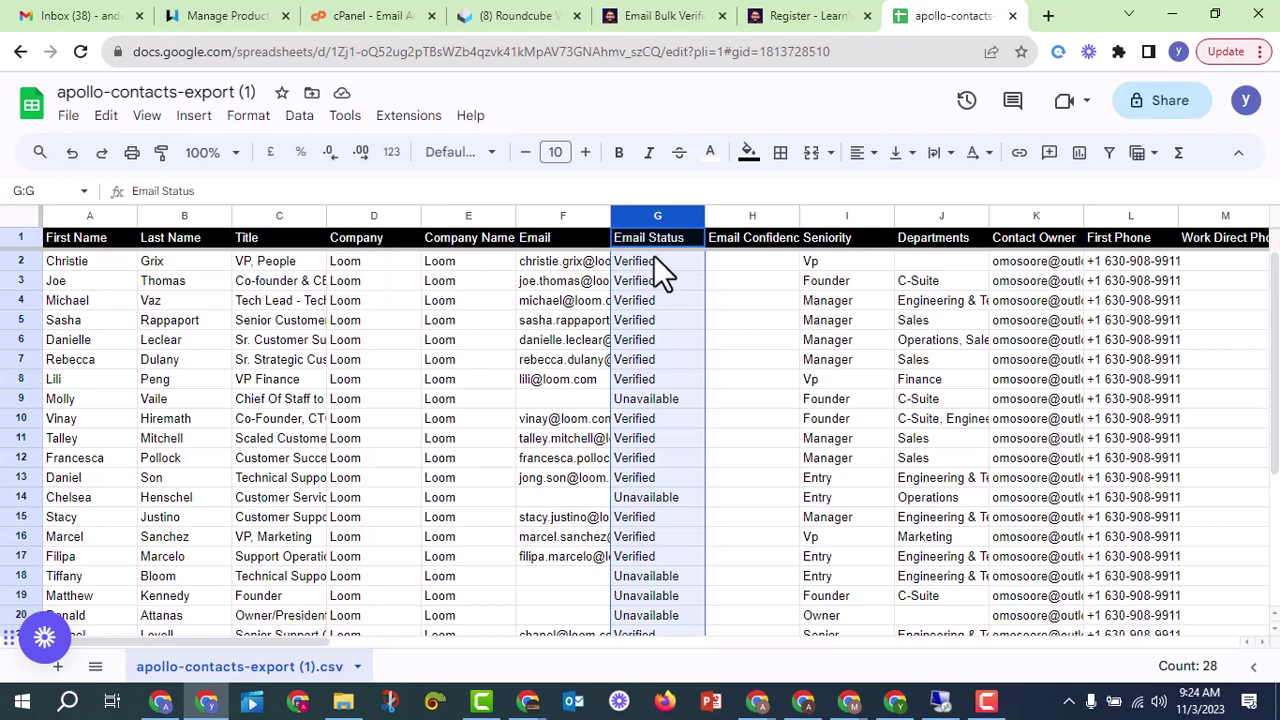
Step: Clear the old Email Status values and widen the Email column to show full addresses
{"action": "key", "text": "Delete"}
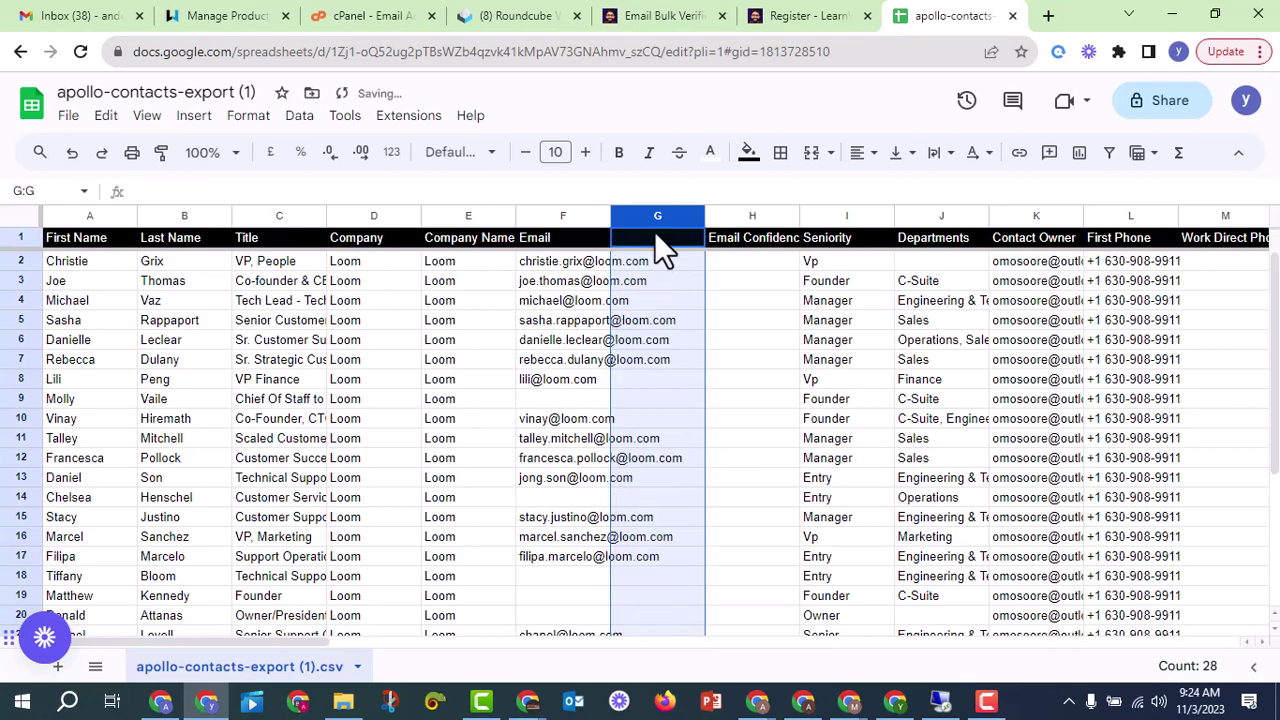
{"action": "left_click", "coordinate": [620, 322]}
{"action": "left_click", "coordinate": [646, 214]}
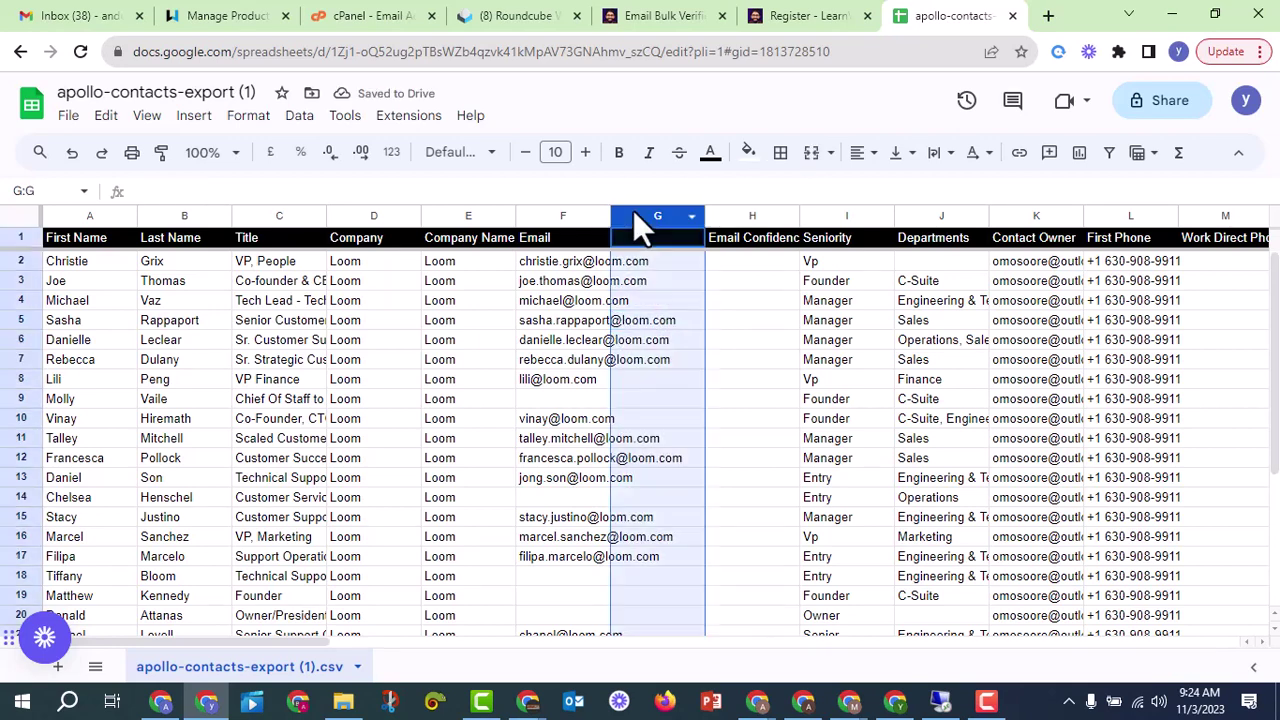
{"action": "left_click_drag", "start_coordinate": [617, 214], "coordinate": [706, 214]}
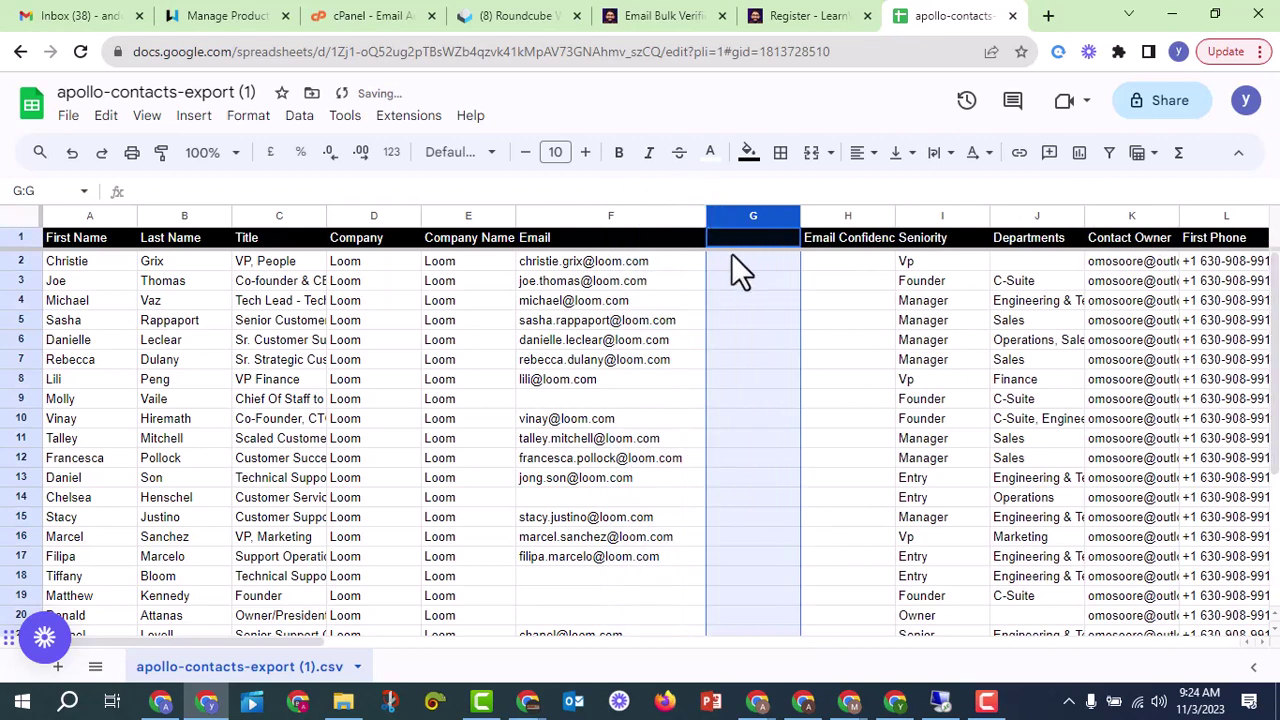
{"action": "left_click", "coordinate": [771, 312]}
Step: Enter the heading 'Email status' in cell G1
{"action": "left_click", "coordinate": [761, 237]}
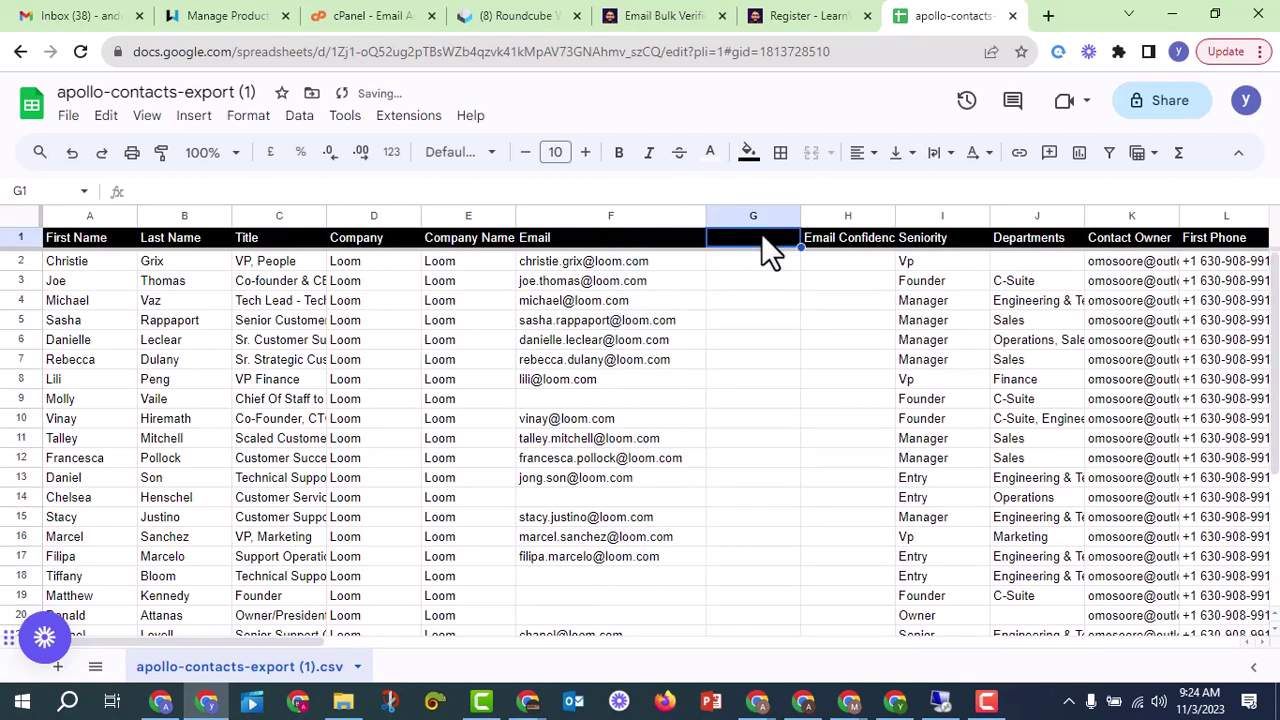
{"action": "type", "text": "Email status"}
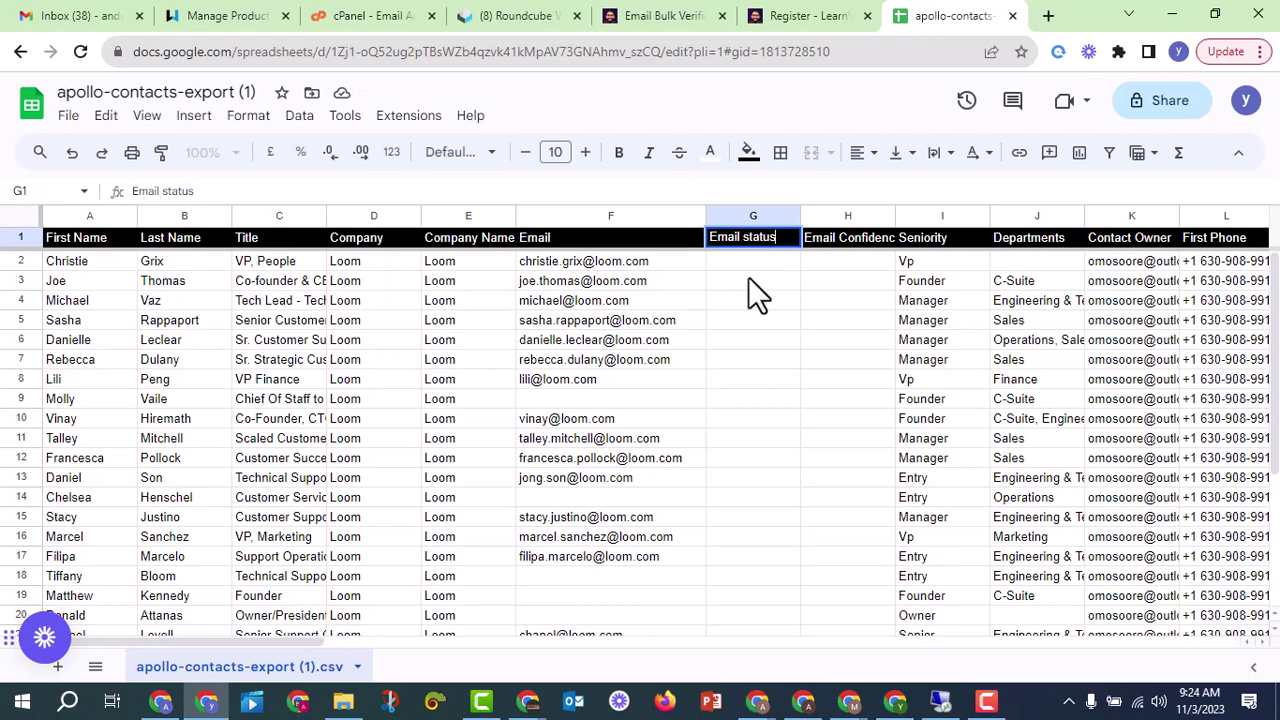
{"action": "left_click", "coordinate": [749, 280]}
{"action": "left_click", "coordinate": [781, 399]}
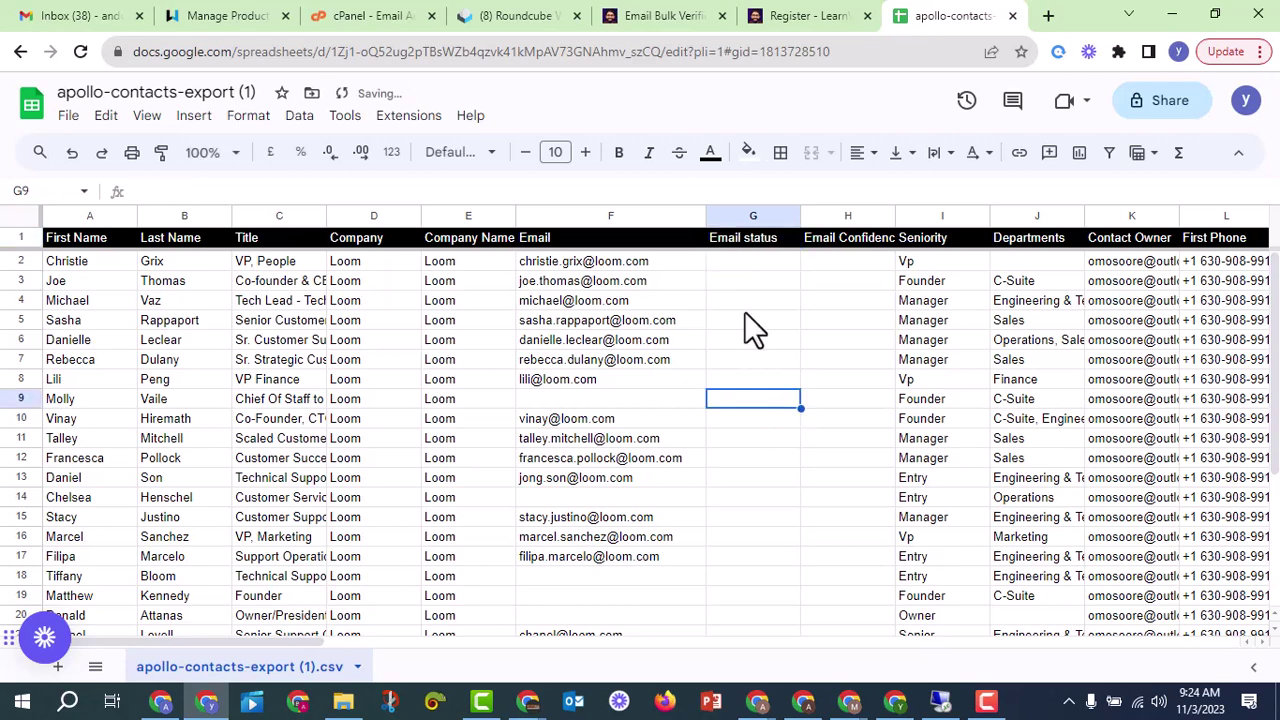
{"action": "left_click", "coordinate": [762, 283]}
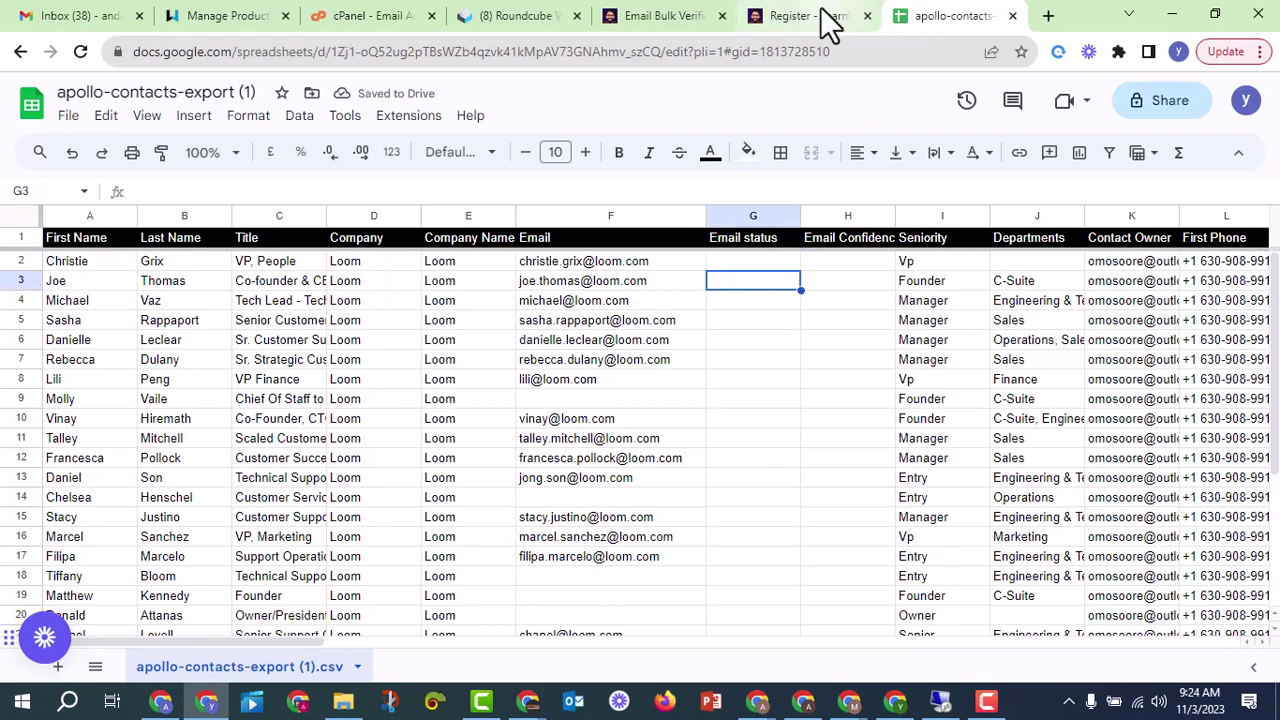
Step: Copy the email addresses in F2:F28 and switch to the Bulk Email Verifier page
{"action": "mouse_move", "coordinate": [608, 260]}
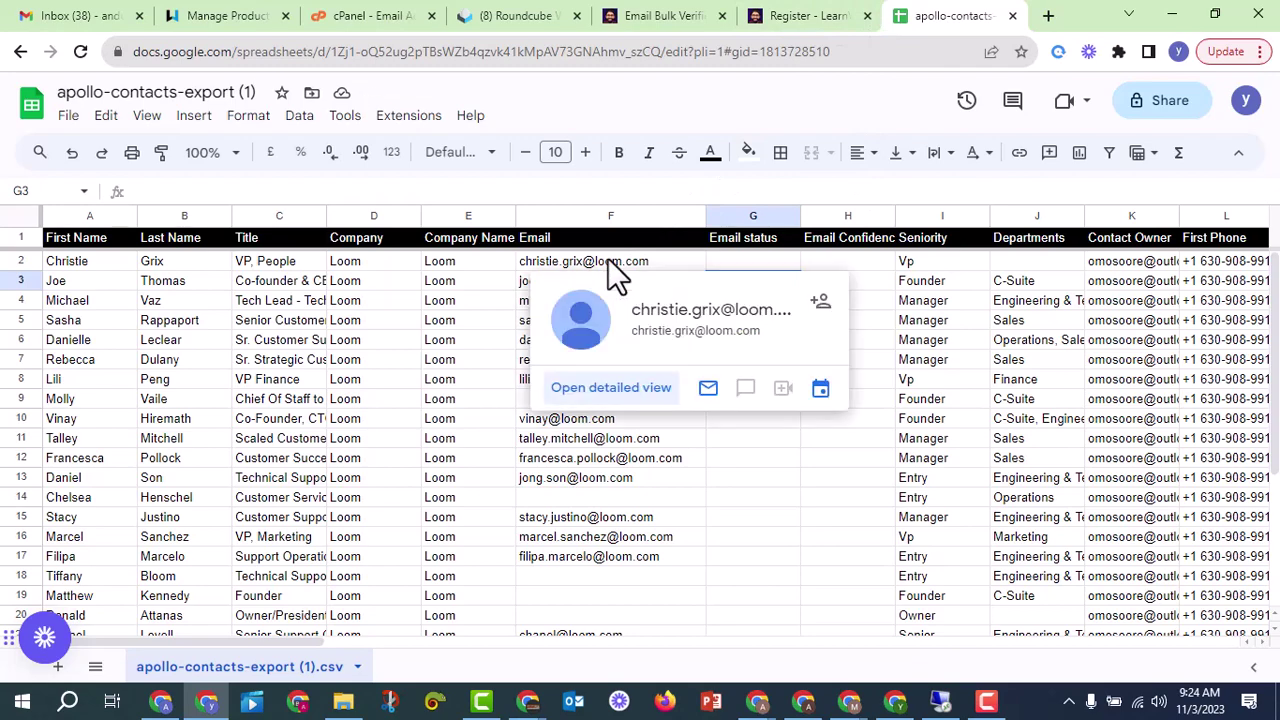
{"action": "left_click", "coordinate": [634, 320]}
{"action": "left_click_drag", "start_coordinate": [620, 262], "coordinate": [628, 532]}
{"action": "right_click", "coordinate": [610, 306]}
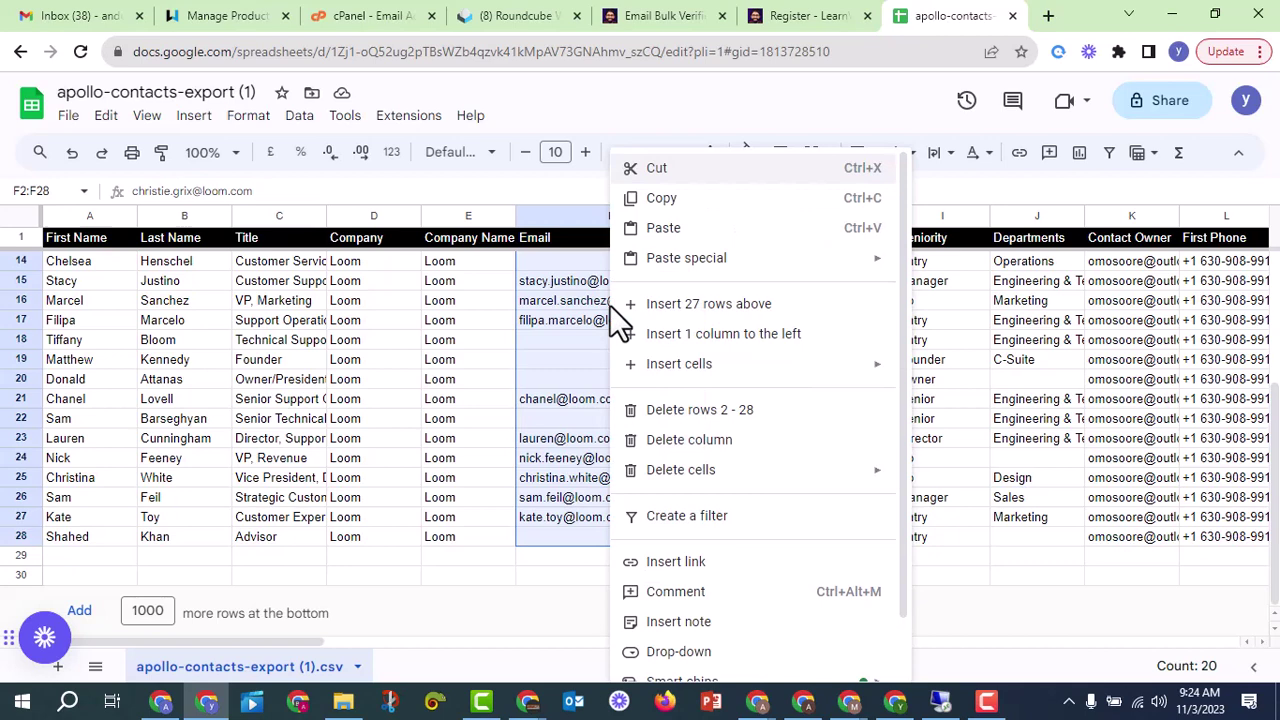
{"action": "left_click", "coordinate": [680, 196]}
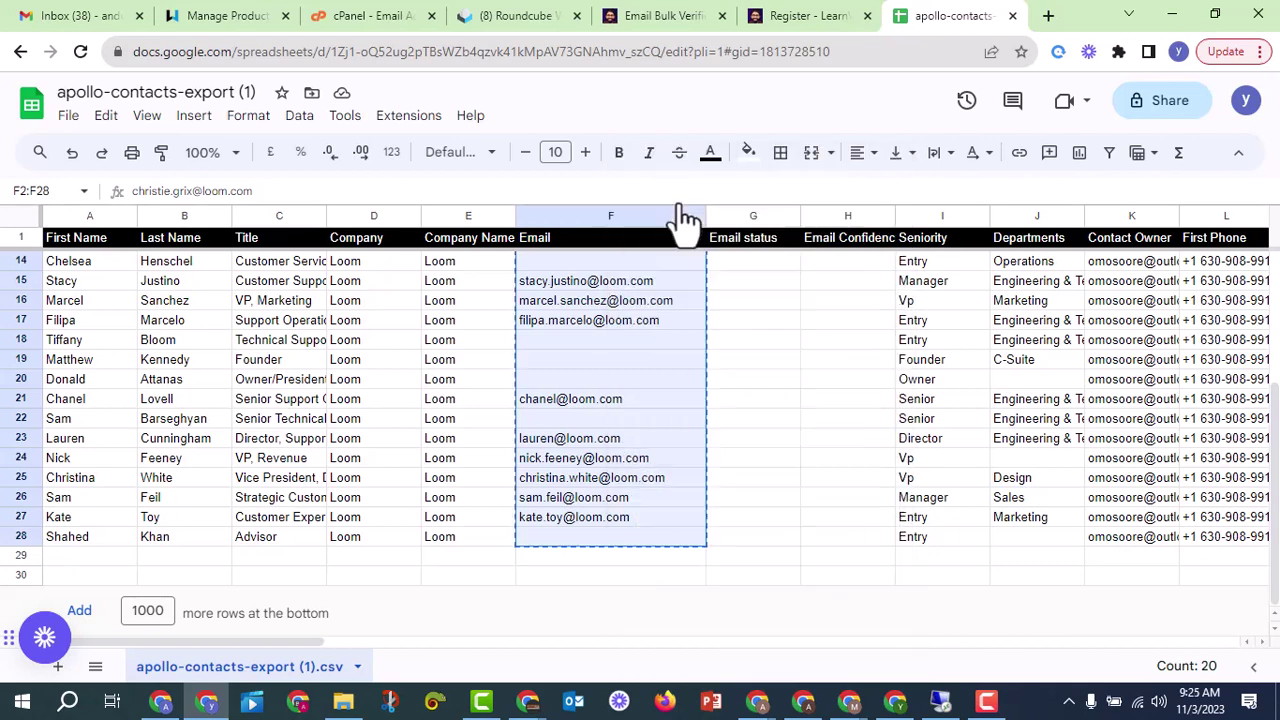
{"action": "left_click", "coordinate": [657, 22]}
Step: Paste the copied emails into the verifier, remove the trailing blank line, and submit all 20
{"action": "right_click", "coordinate": [362, 284]}
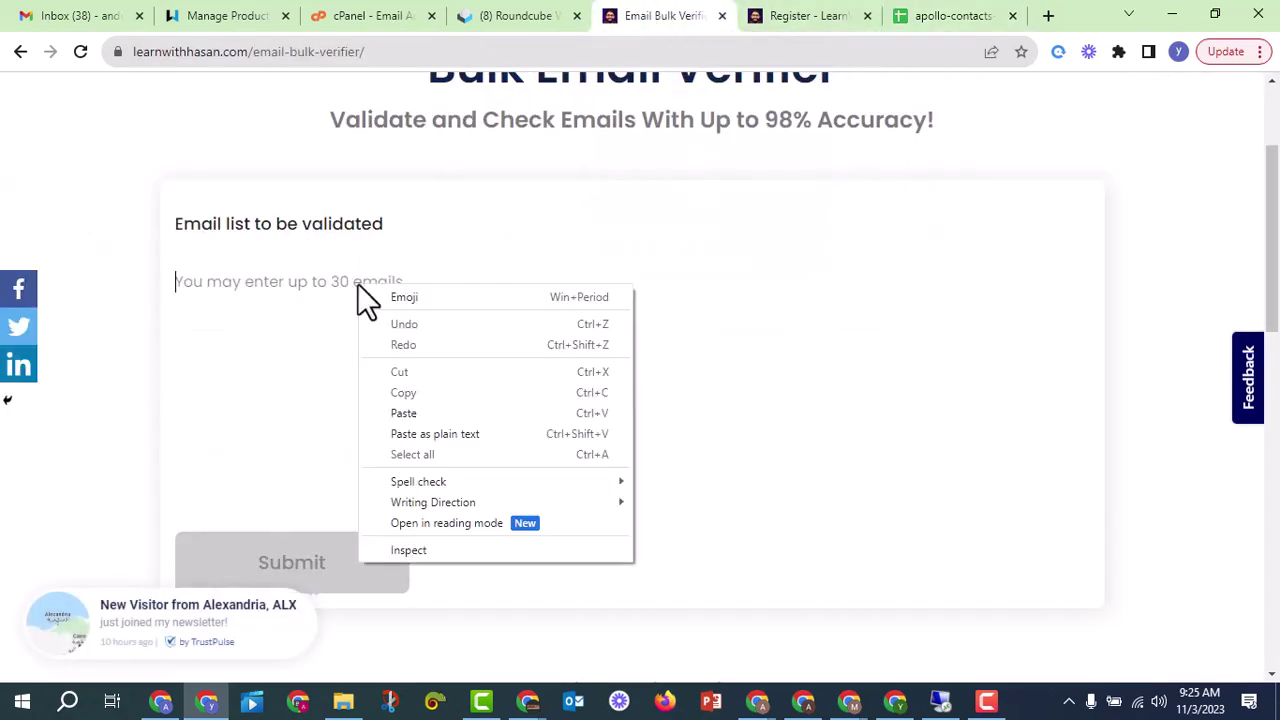
{"action": "left_click", "coordinate": [459, 418]}
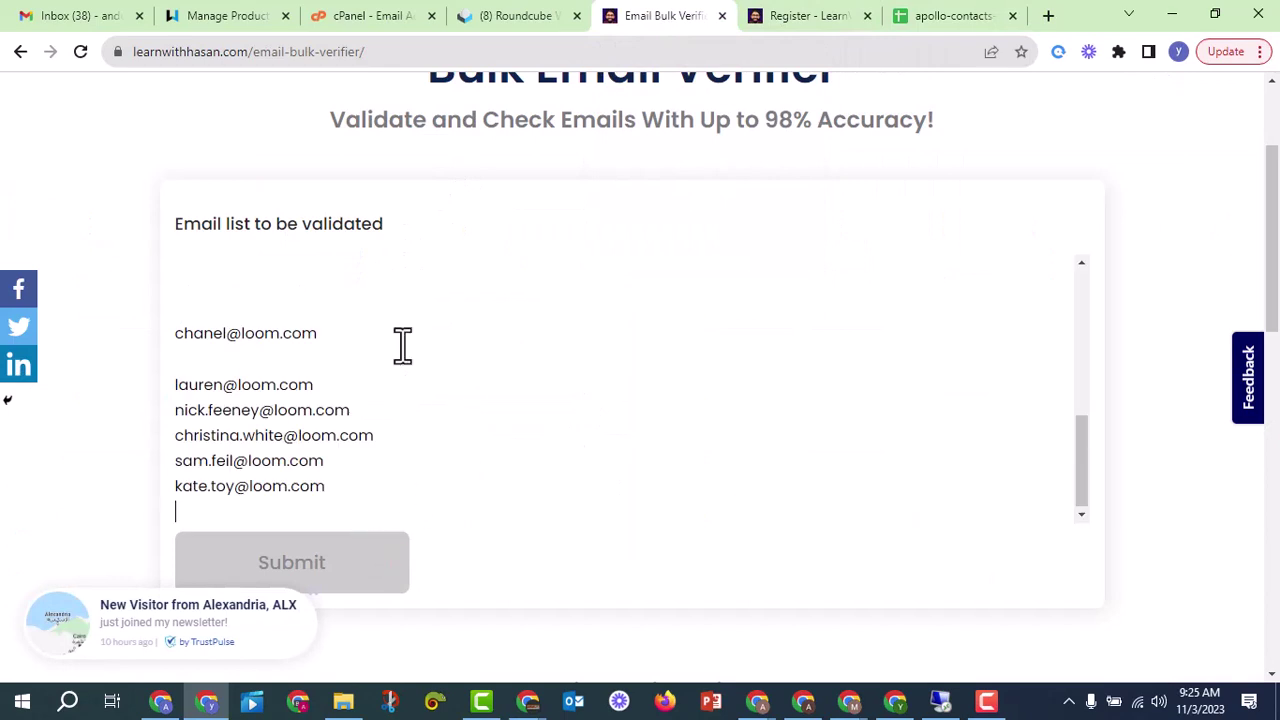
{"action": "left_click", "coordinate": [320, 314]}
{"action": "left_click", "coordinate": [336, 518]}
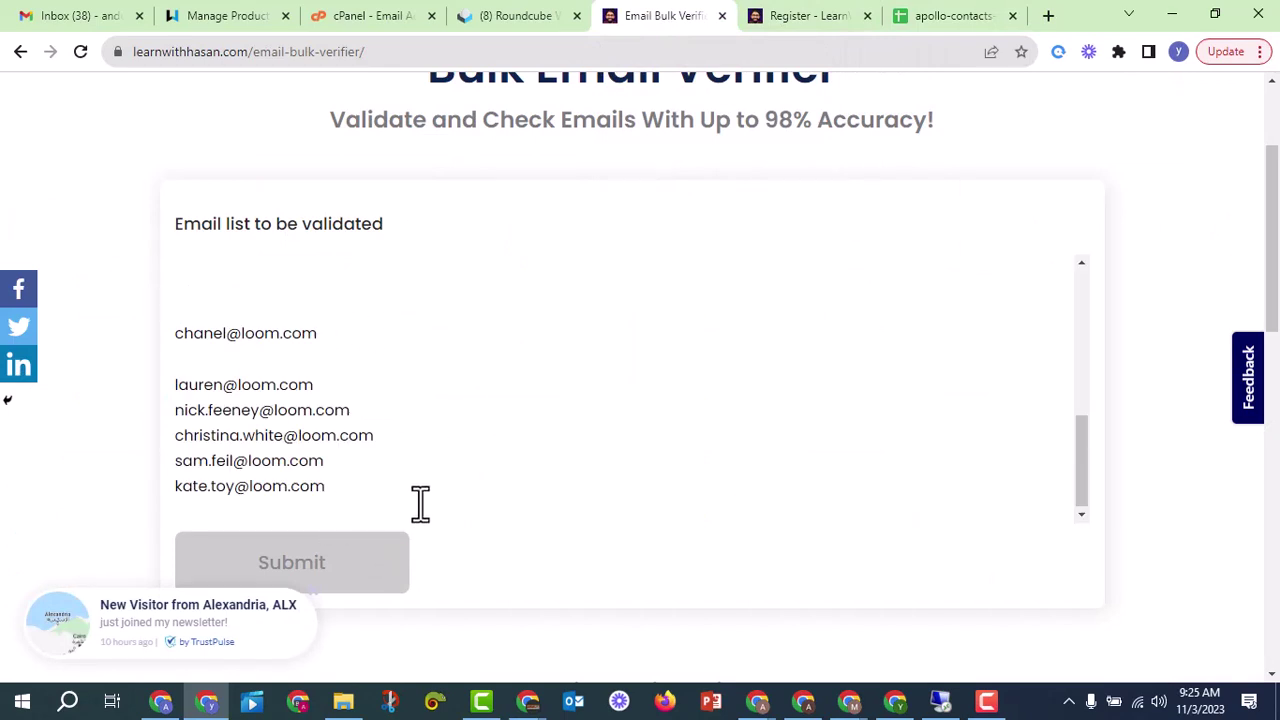
{"action": "left_click", "coordinate": [320, 314]}
{"action": "left_click", "coordinate": [335, 519]}
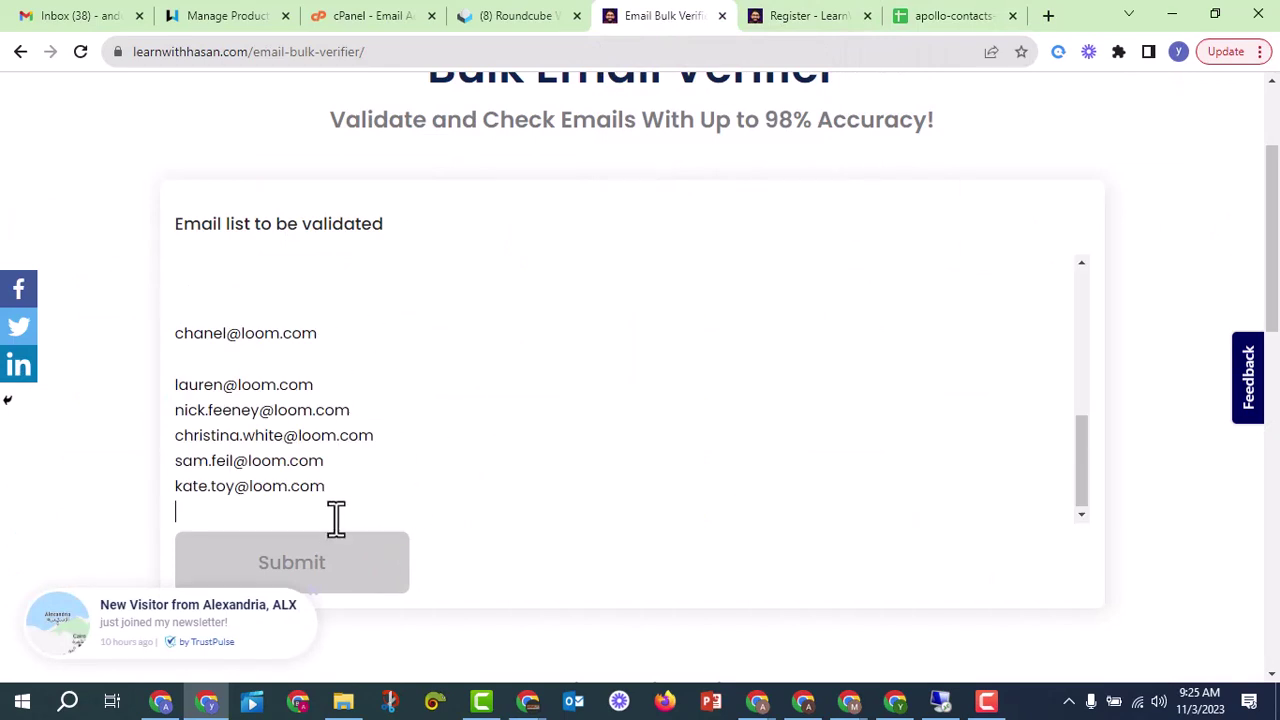
{"action": "key", "text": "BackSpace"}
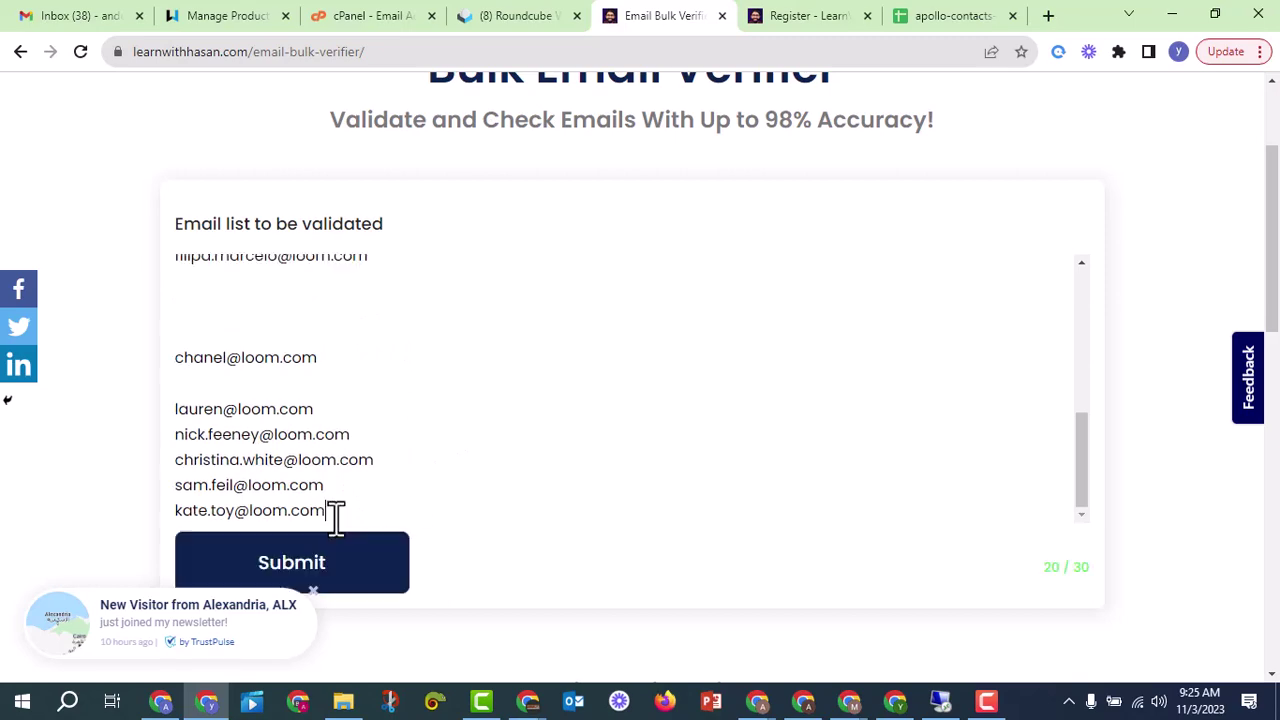
{"action": "left_click", "coordinate": [356, 580]}
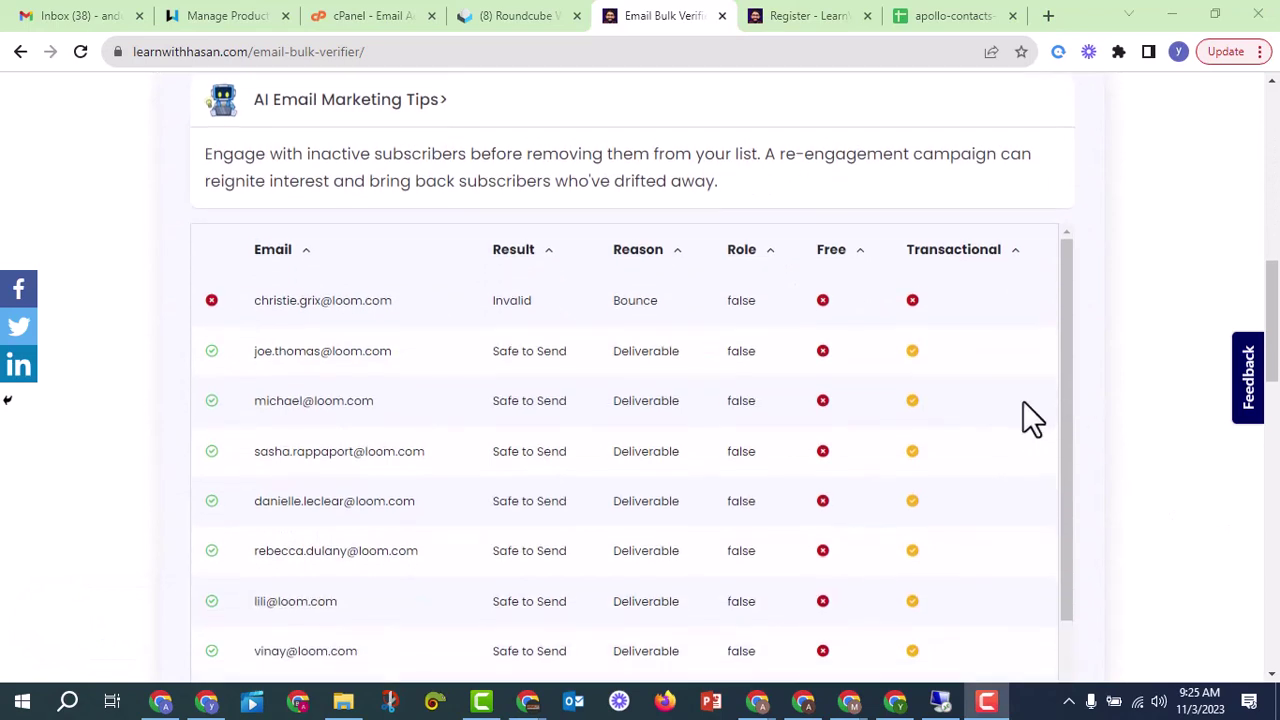
Step: Review the results: one address Invalid (Bounce), the rest Safe to Send
{"action": "scroll", "coordinate": [947, 411], "scroll_direction": "down", "scroll_amount": 4}
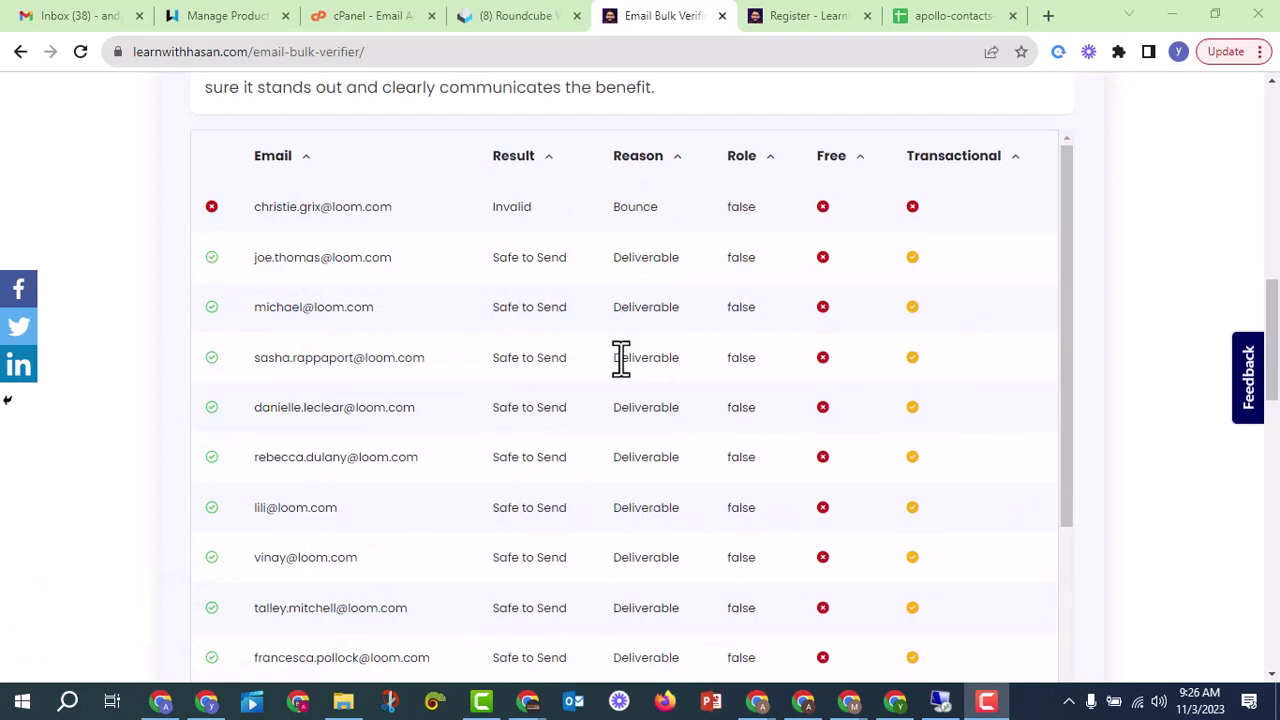
{"action": "scroll", "coordinate": [663, 414], "scroll_direction": "down", "scroll_amount": 6}
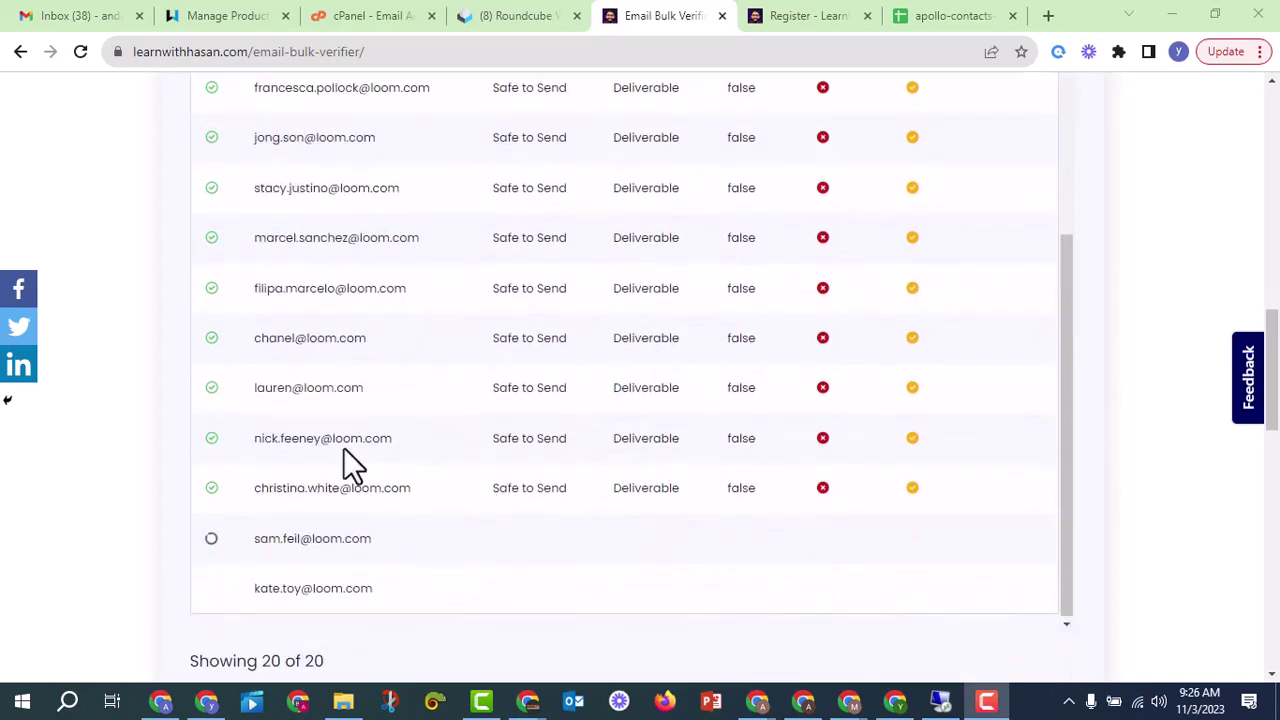
{"action": "scroll", "coordinate": [402, 388], "scroll_direction": "down", "scroll_amount": 2}
{"action": "scroll", "coordinate": [636, 392], "scroll_direction": "up", "scroll_amount": 5}
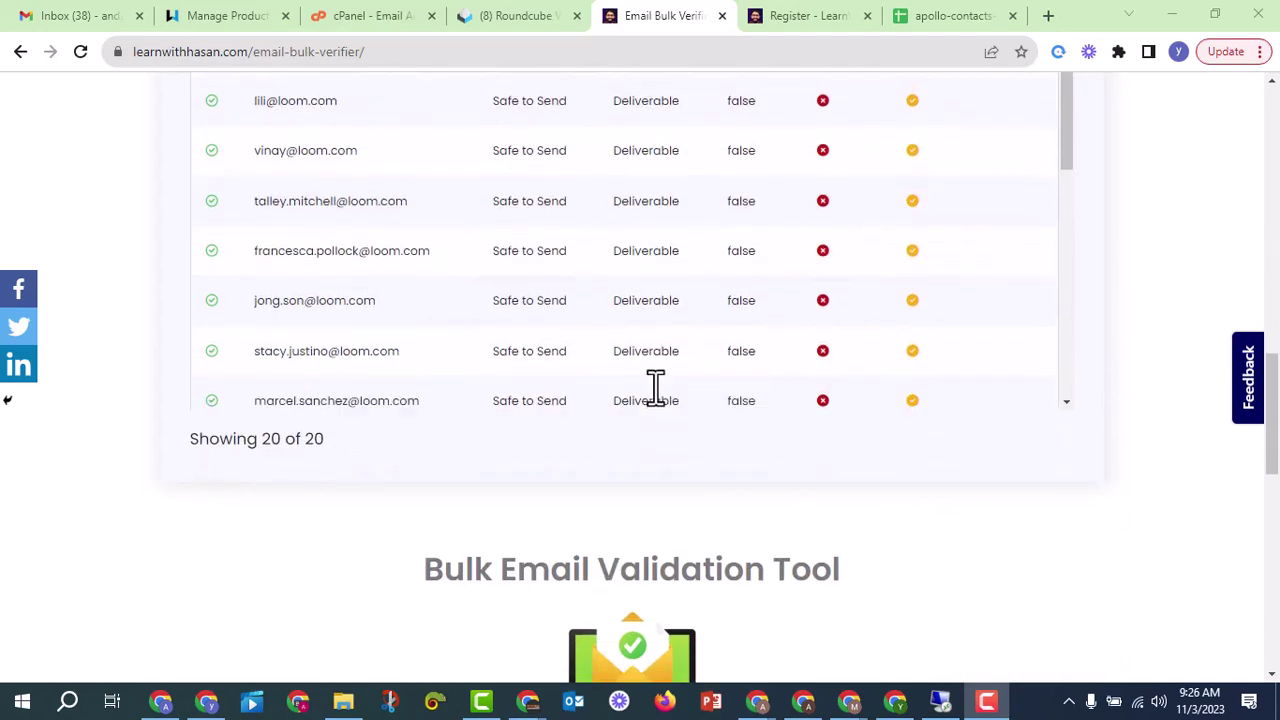
{"action": "scroll", "coordinate": [636, 392], "scroll_direction": "down", "scroll_amount": 5}
{"action": "scroll", "coordinate": [152, 318], "scroll_direction": "down", "scroll_amount": 1}
{"action": "scroll", "coordinate": [161, 319], "scroll_direction": "up", "scroll_amount": 4}
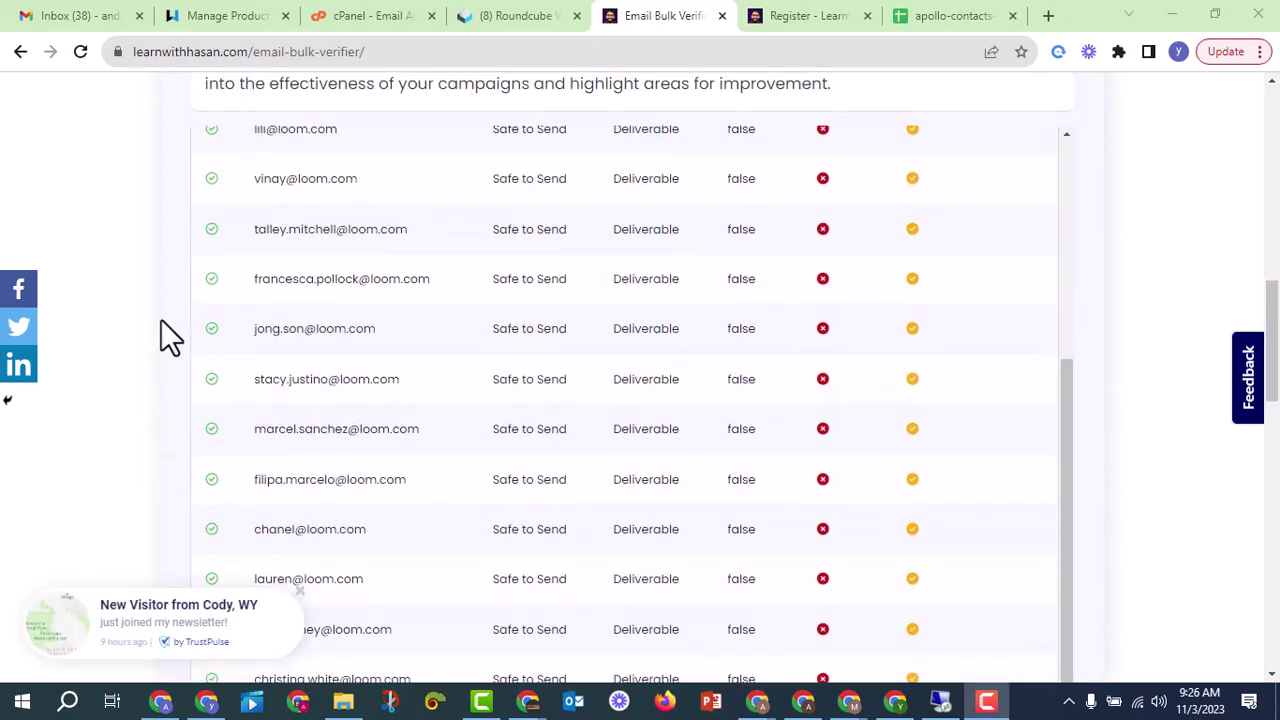
{"action": "scroll", "coordinate": [682, 350], "scroll_direction": "up", "scroll_amount": 5}
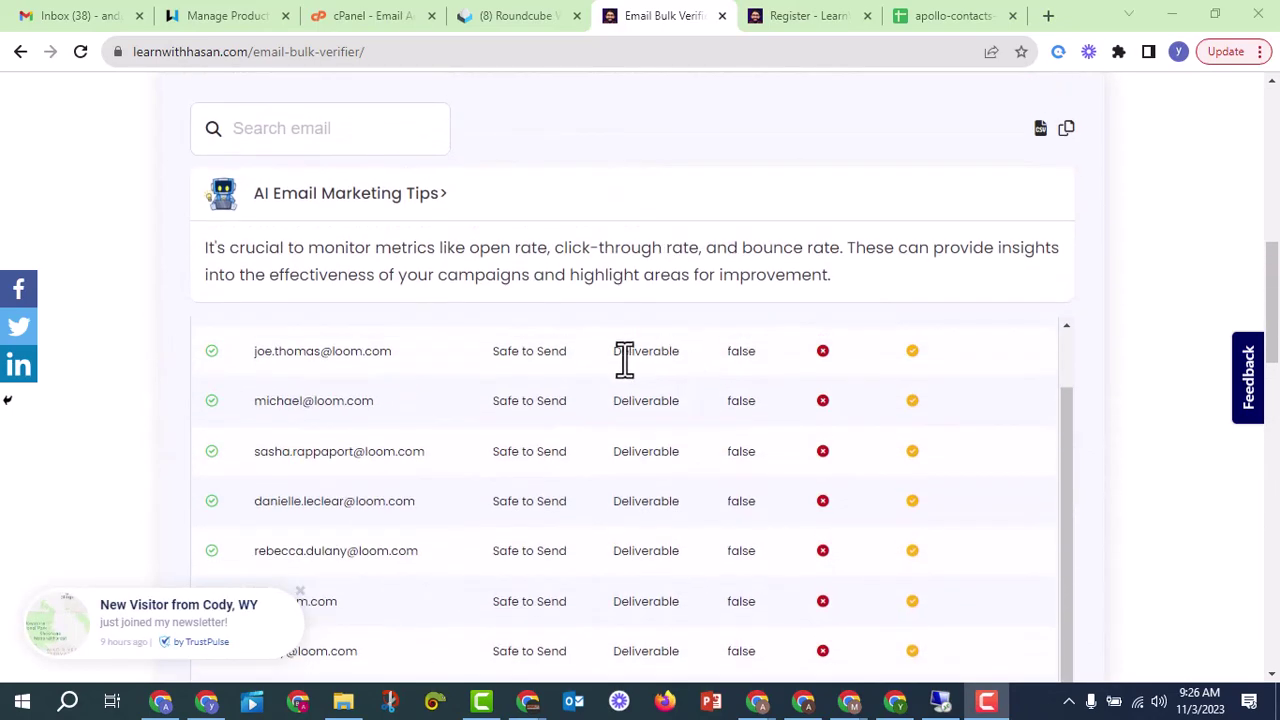
{"action": "scroll", "coordinate": [623, 363], "scroll_direction": "up", "scroll_amount": 2}
Step: Copy the first result's reason 'Bounce' and return to the contacts spreadsheet
{"action": "double_click", "coordinate": [631, 394]}
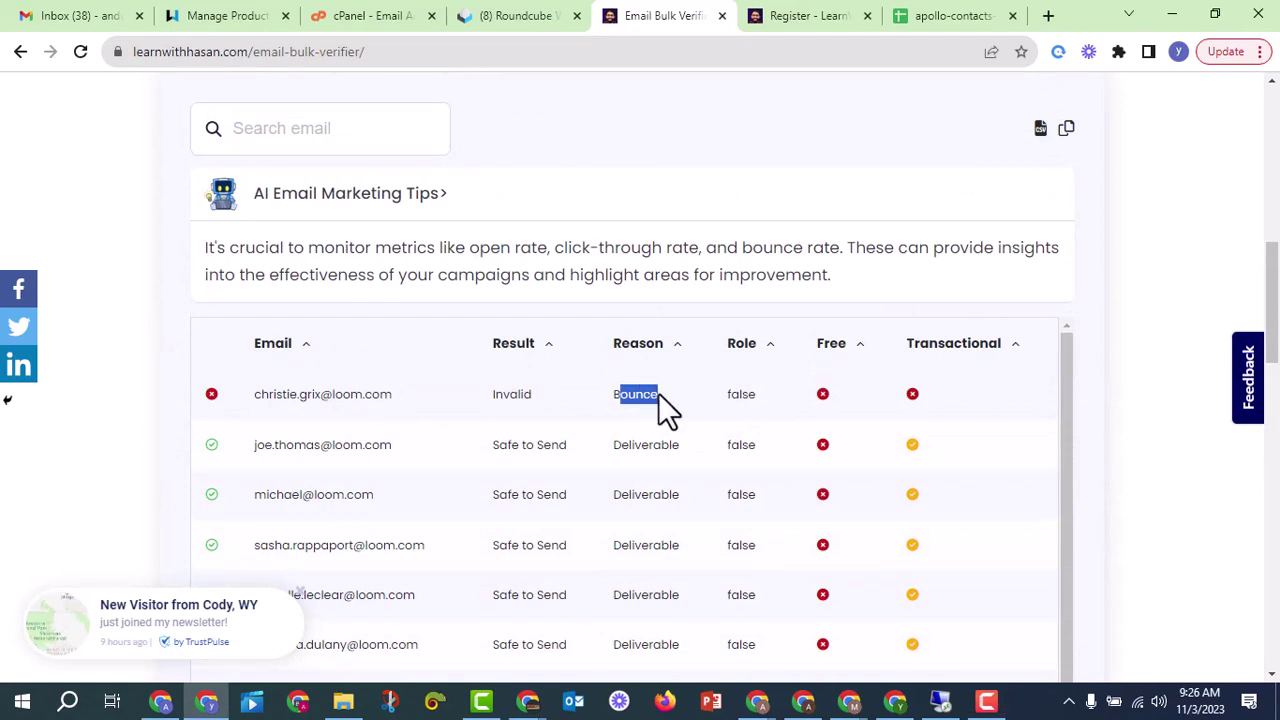
{"action": "left_click", "coordinate": [655, 398]}
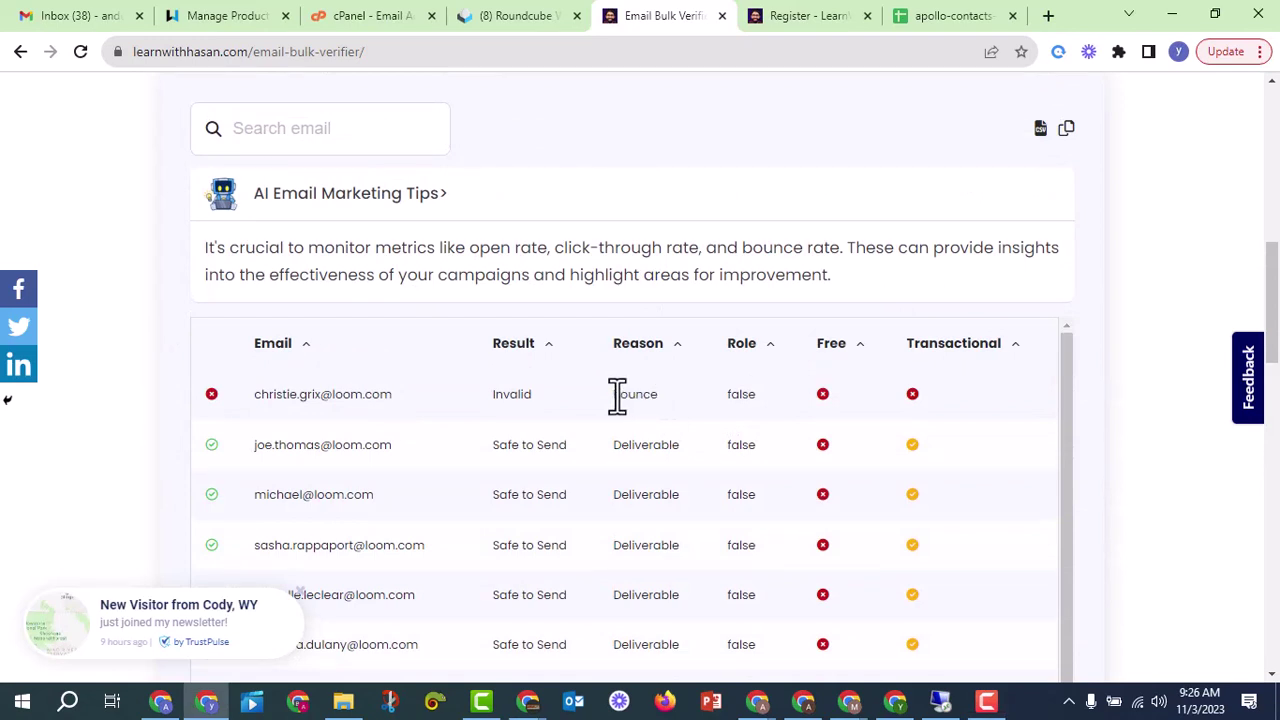
{"action": "left_click_drag", "start_coordinate": [614, 394], "coordinate": [660, 395]}
{"action": "right_click", "coordinate": [648, 396]}
{"action": "left_click", "coordinate": [670, 407]}
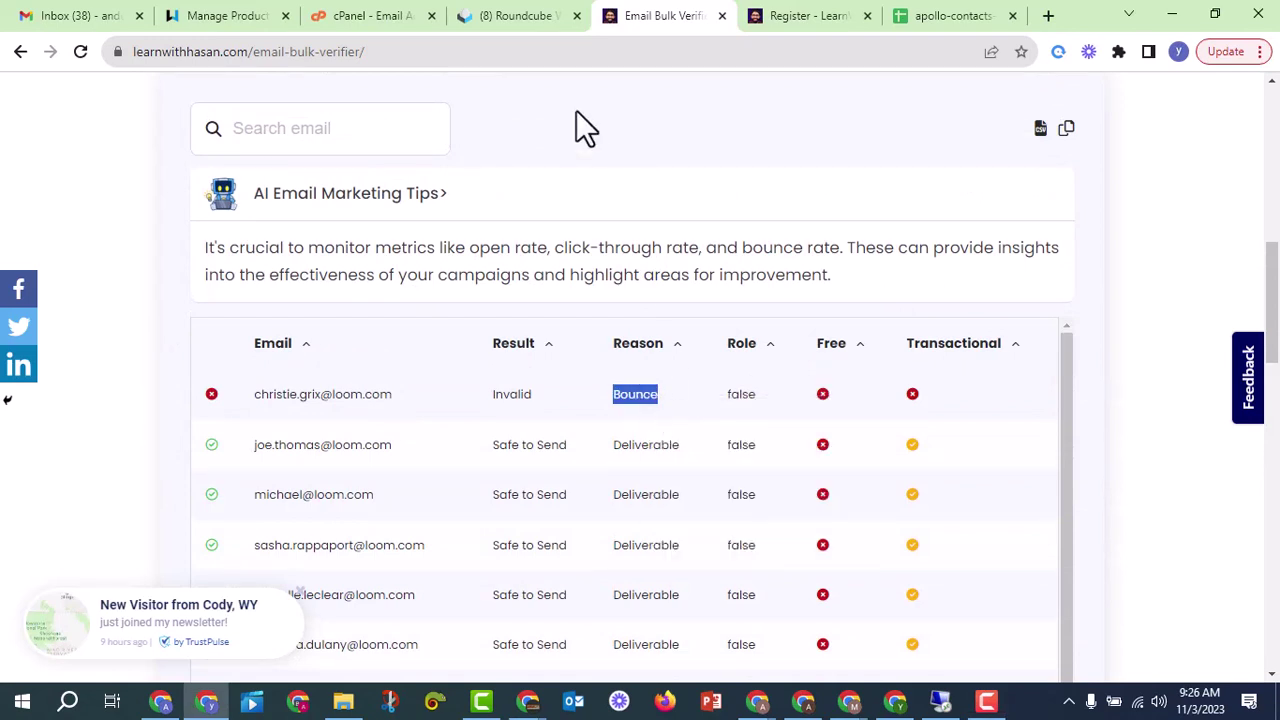
{"action": "left_click", "coordinate": [915, 15]}
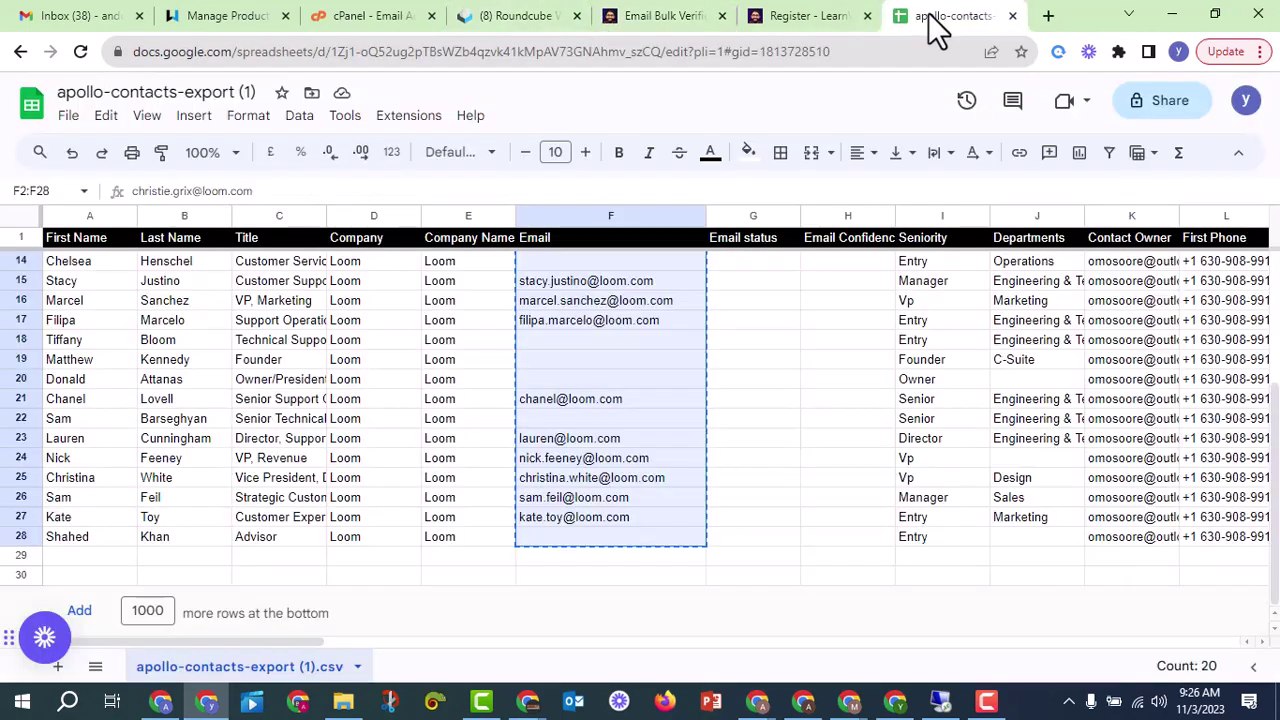
Step: Paste 'Bounce' into cell G2 as the first contact's status
{"action": "scroll", "coordinate": [775, 320], "scroll_direction": "up", "scroll_amount": 5}
{"action": "left_click", "coordinate": [760, 298]}
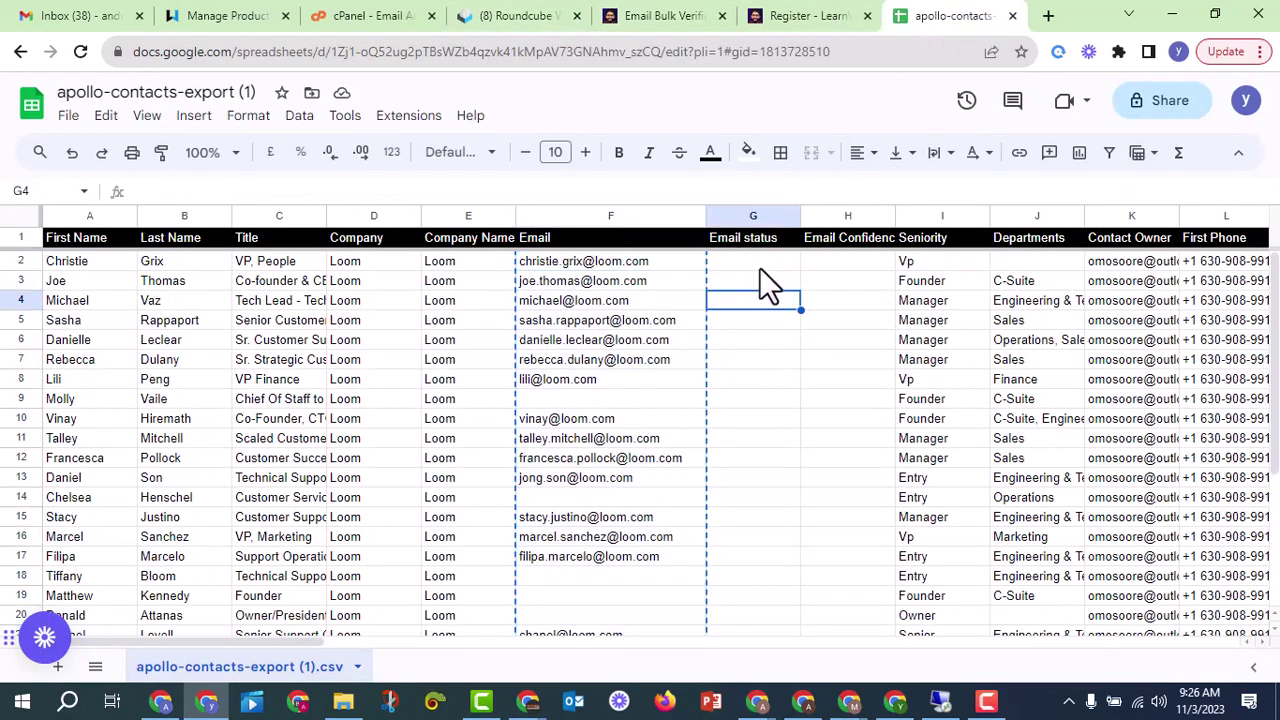
{"action": "left_click", "coordinate": [759, 267]}
{"action": "right_click", "coordinate": [759, 266]}
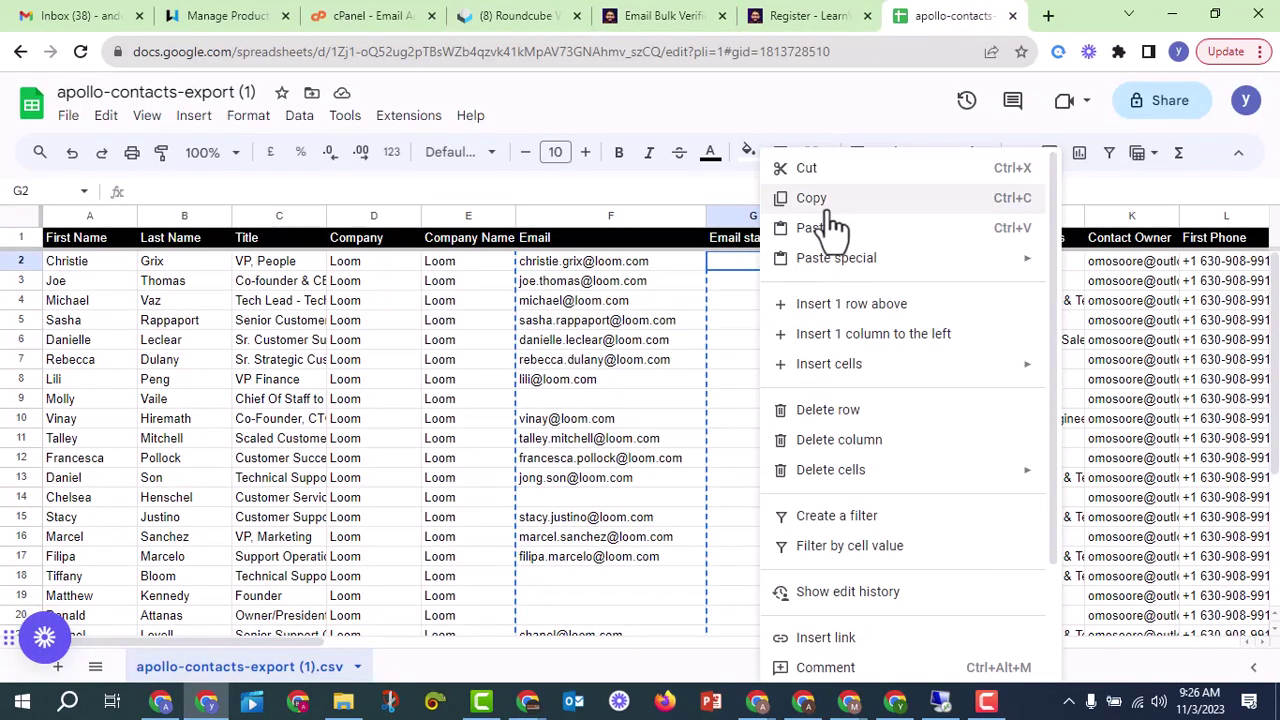
{"action": "left_click", "coordinate": [812, 228]}
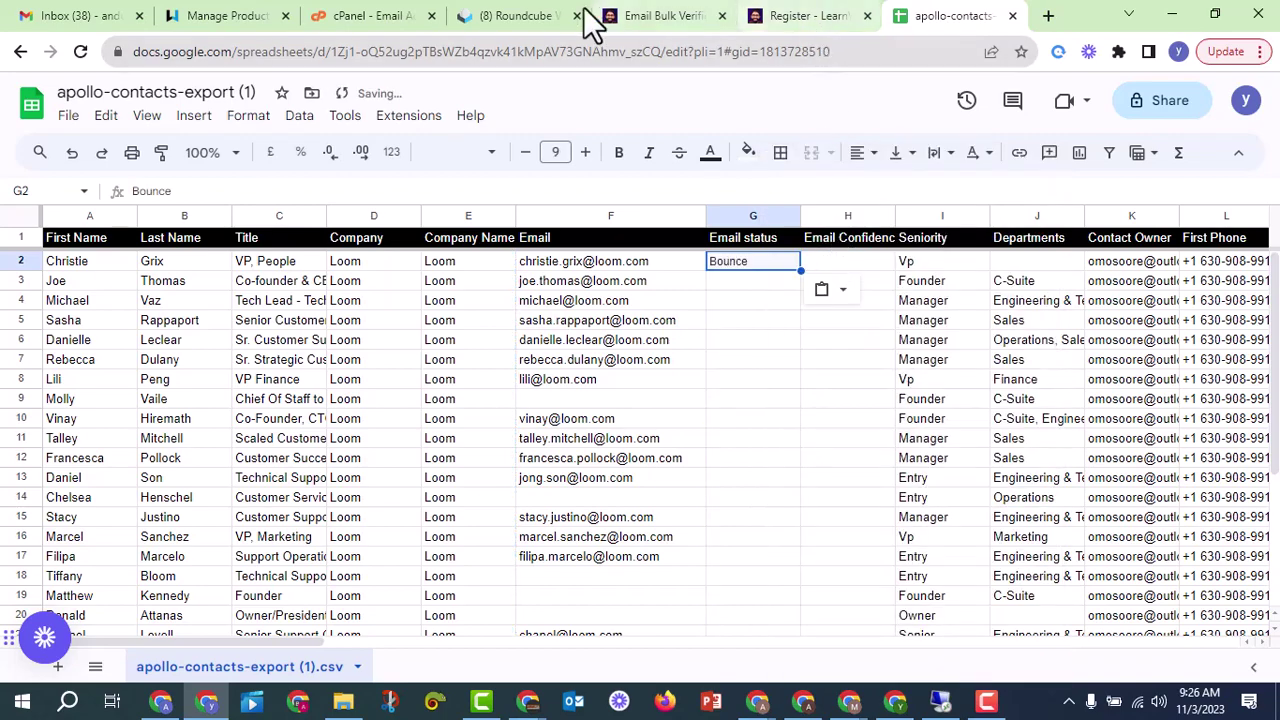
Step: Copy 'Deliverable' from the verifier results and paste it into cell G3
{"action": "left_click", "coordinate": [790, 18]}
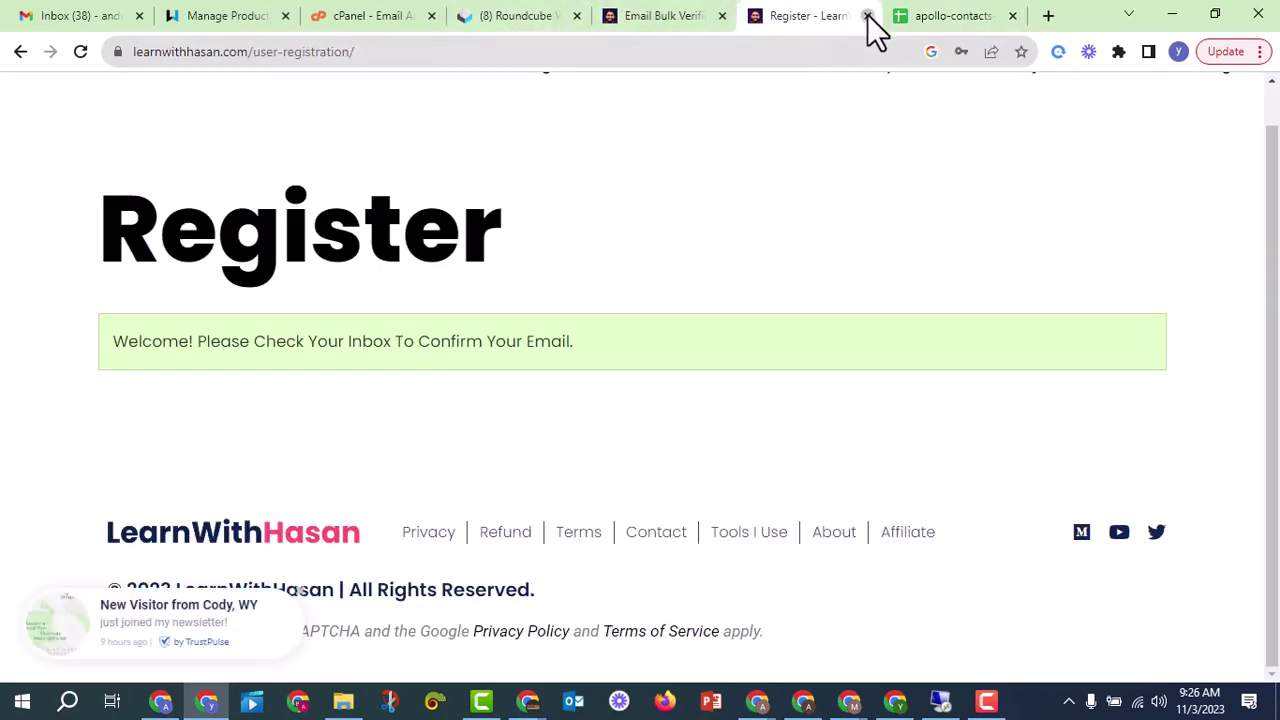
{"action": "left_click", "coordinate": [867, 16]}
{"action": "left_click", "coordinate": [684, 22]}
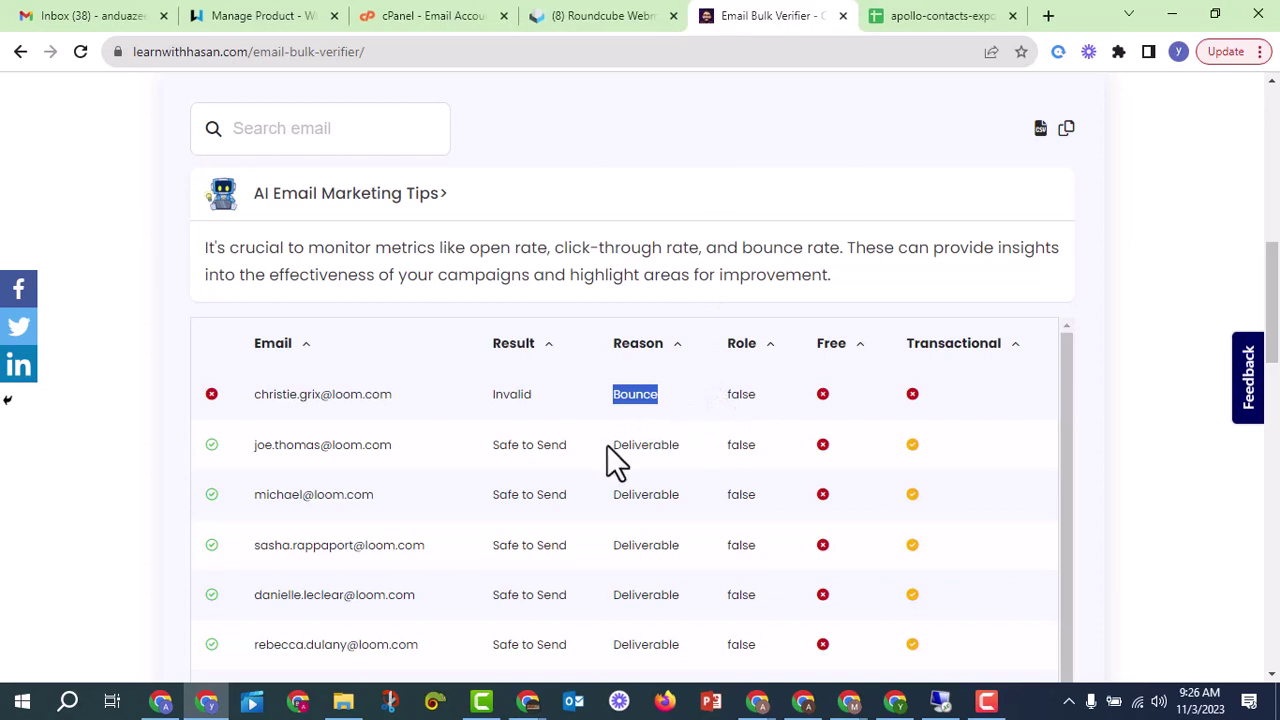
{"action": "left_click_drag", "start_coordinate": [612, 446], "coordinate": [683, 449]}
{"action": "left_click", "coordinate": [666, 450]}
{"action": "right_click", "coordinate": [670, 450]}
{"action": "left_click", "coordinate": [701, 463]}
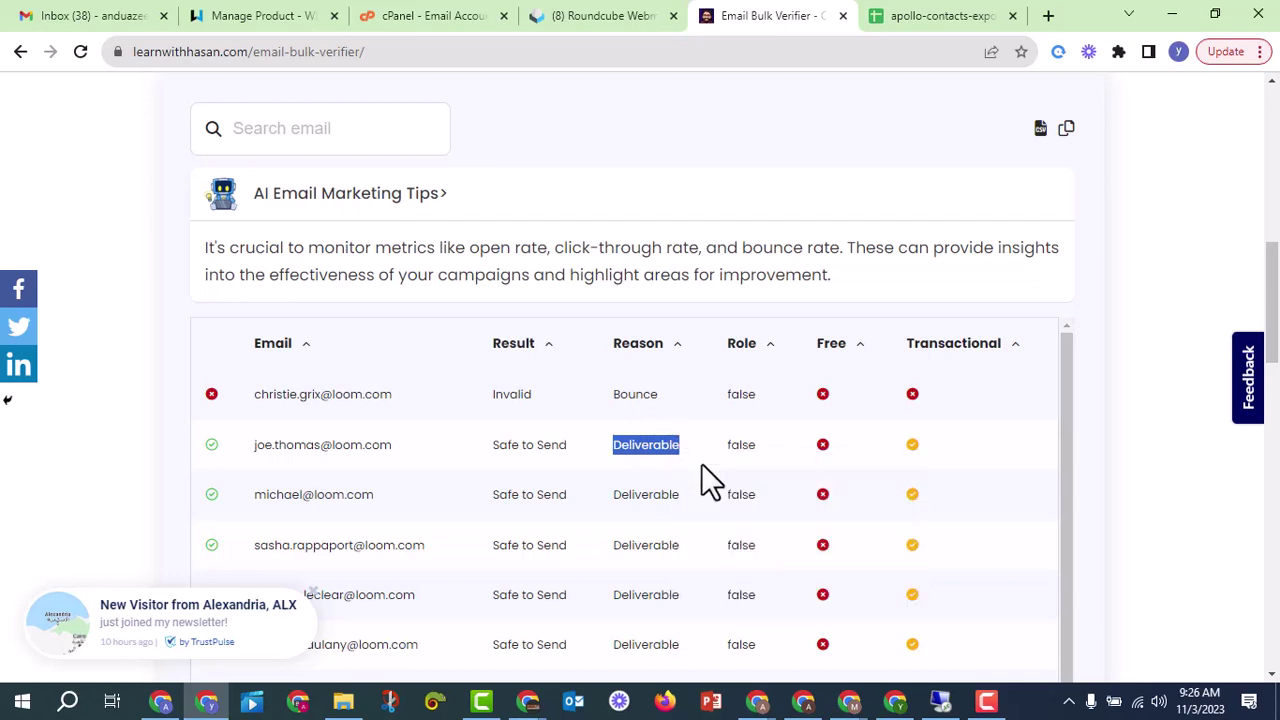
{"action": "left_click", "coordinate": [887, 15]}
{"action": "right_click", "coordinate": [730, 280]}
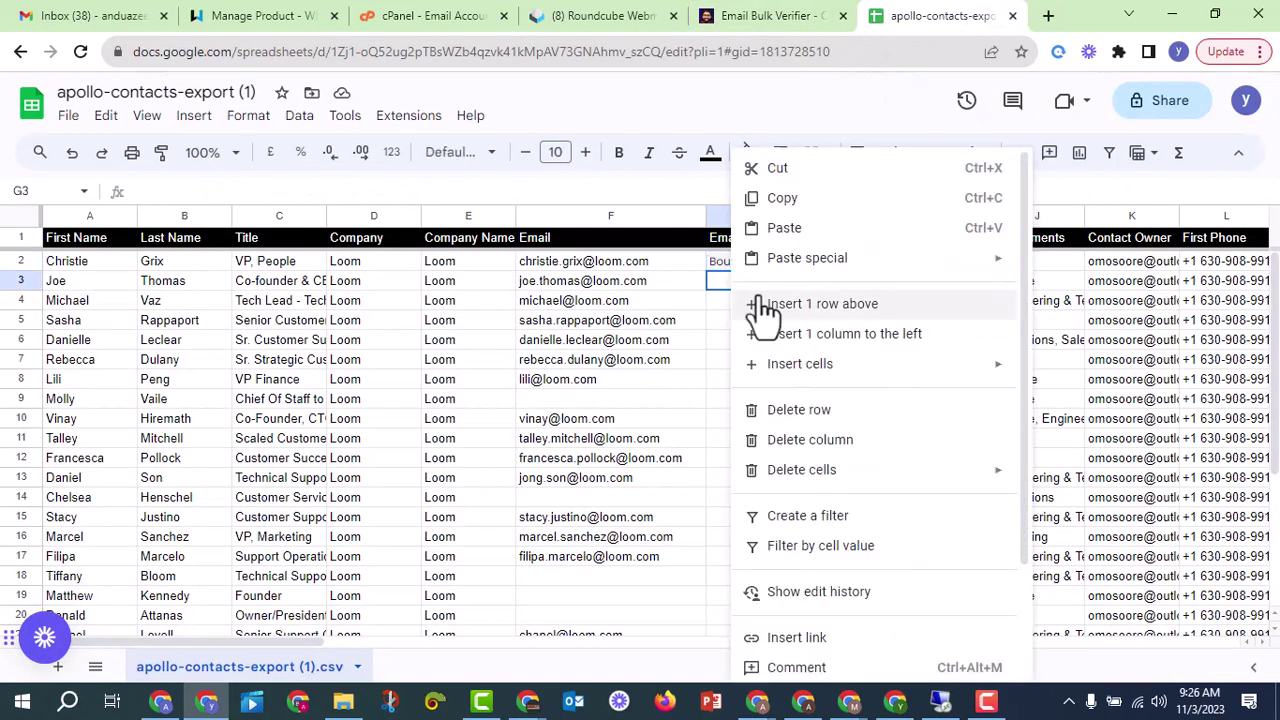
{"action": "left_click", "coordinate": [782, 226]}
Step: Recheck the verification results, then return to the contacts spreadsheet
{"action": "left_click", "coordinate": [771, 20]}
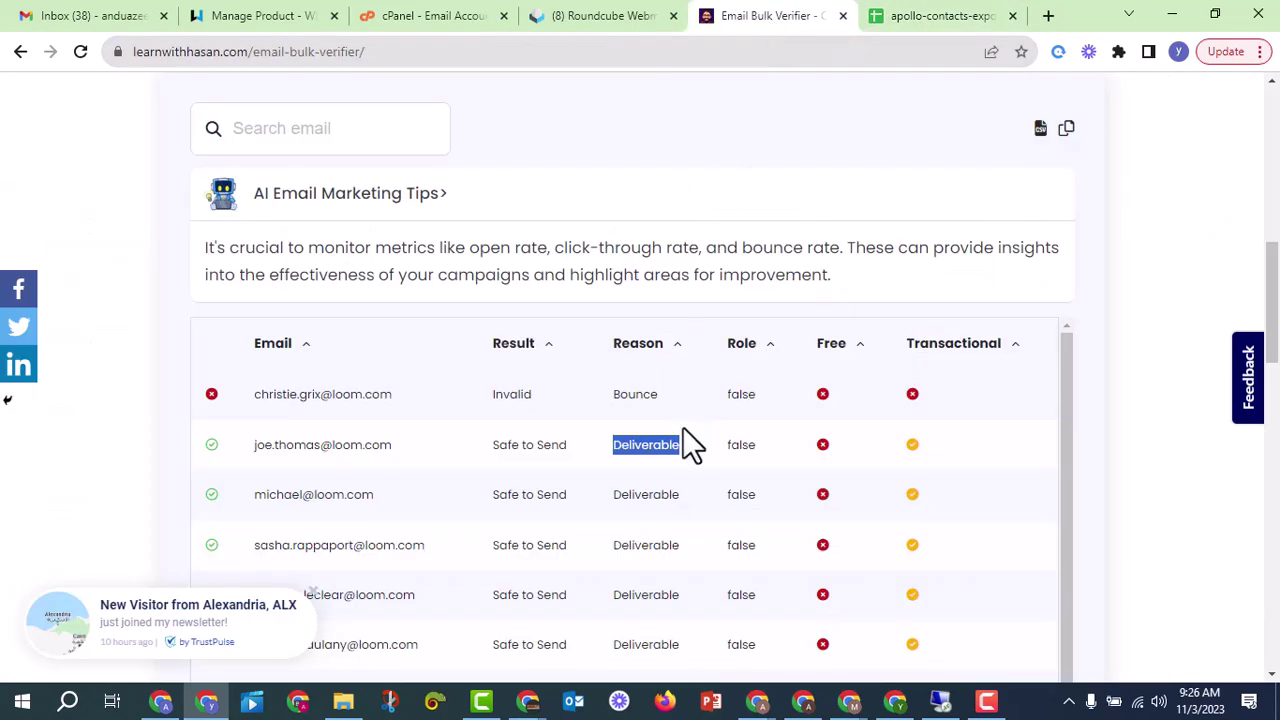
{"action": "scroll", "coordinate": [683, 427], "scroll_direction": "down", "scroll_amount": 3}
{"action": "scroll", "coordinate": [672, 468], "scroll_direction": "down", "scroll_amount": 8}
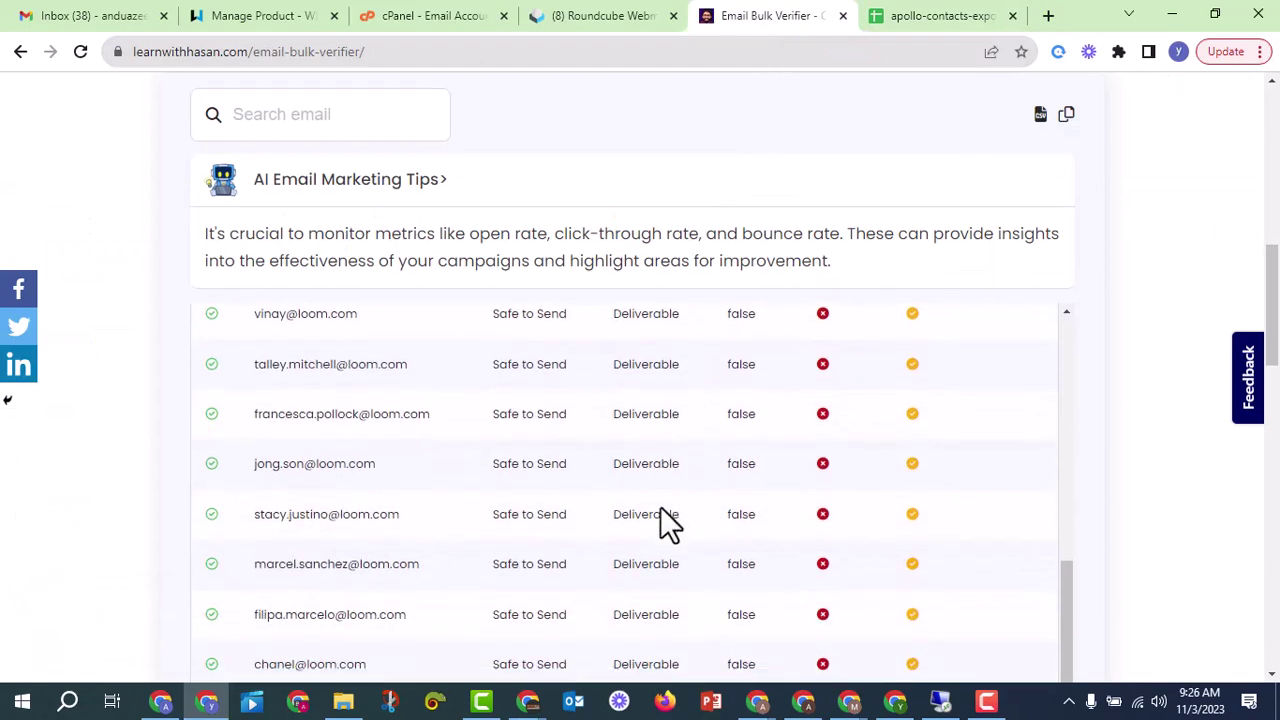
{"action": "scroll", "coordinate": [647, 376], "scroll_direction": "up", "scroll_amount": 6}
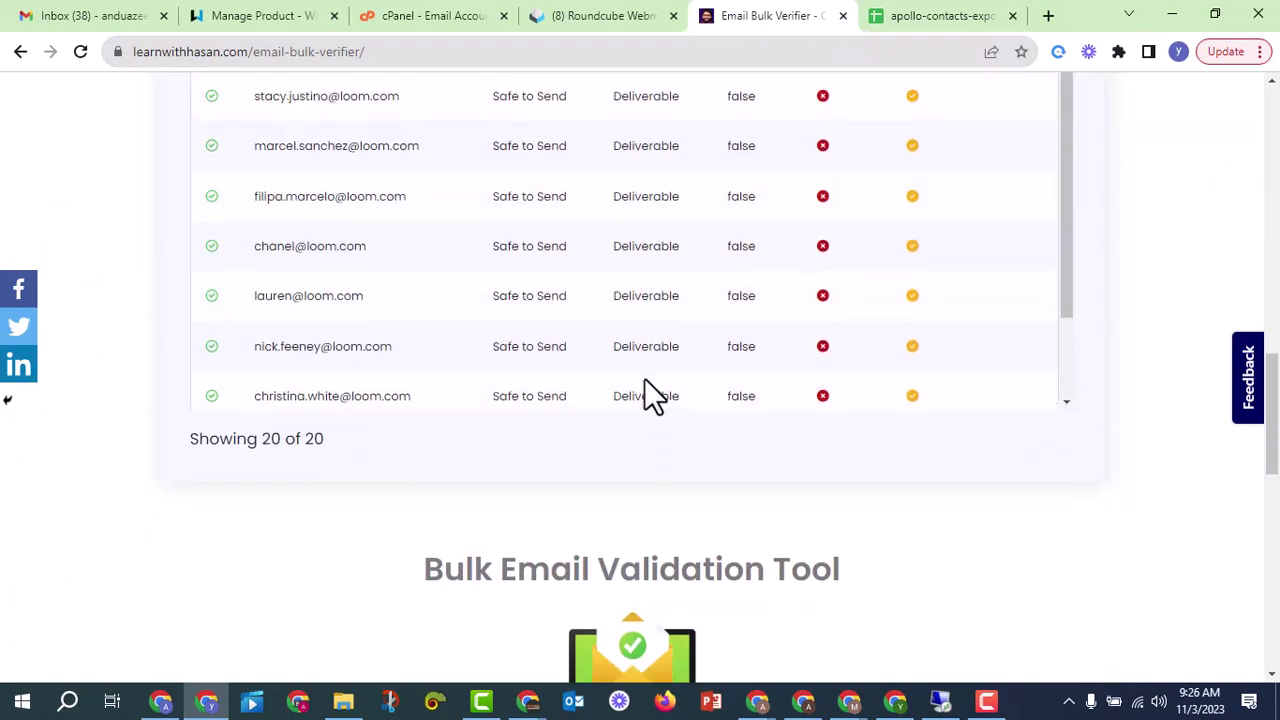
{"action": "scroll", "coordinate": [565, 425], "scroll_direction": "up", "scroll_amount": 3}
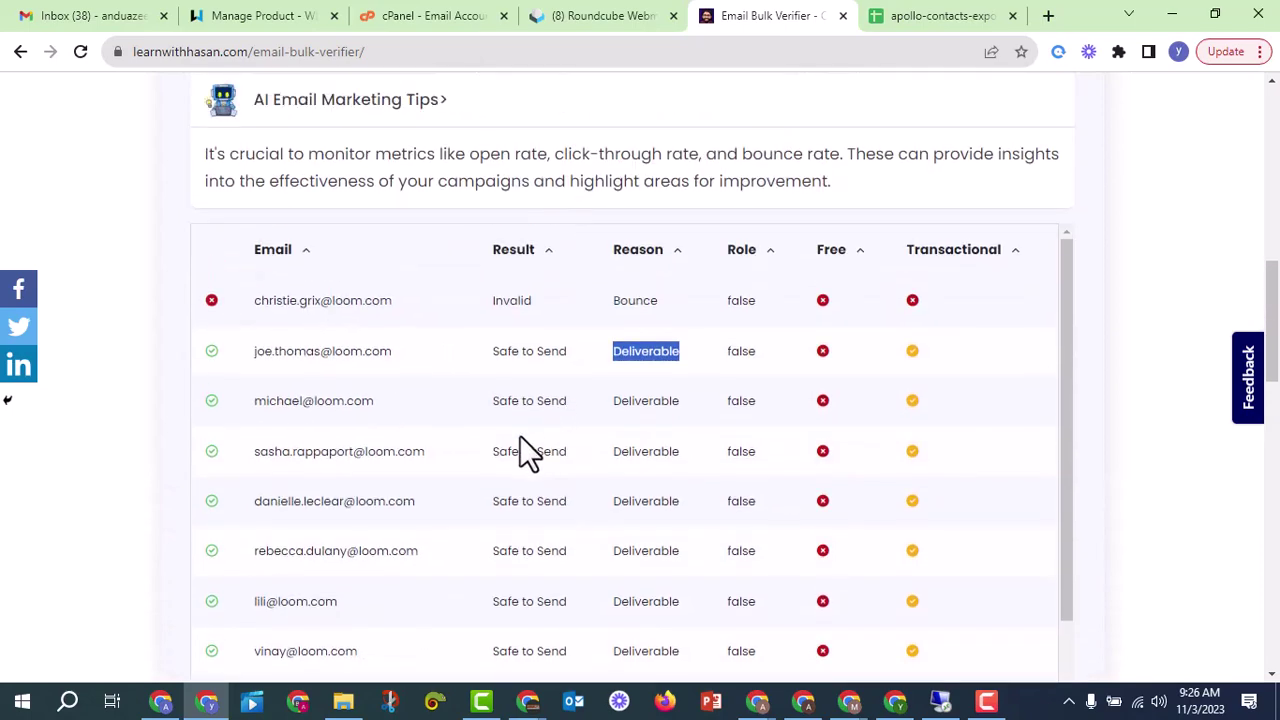
{"action": "left_click", "coordinate": [937, 16]}
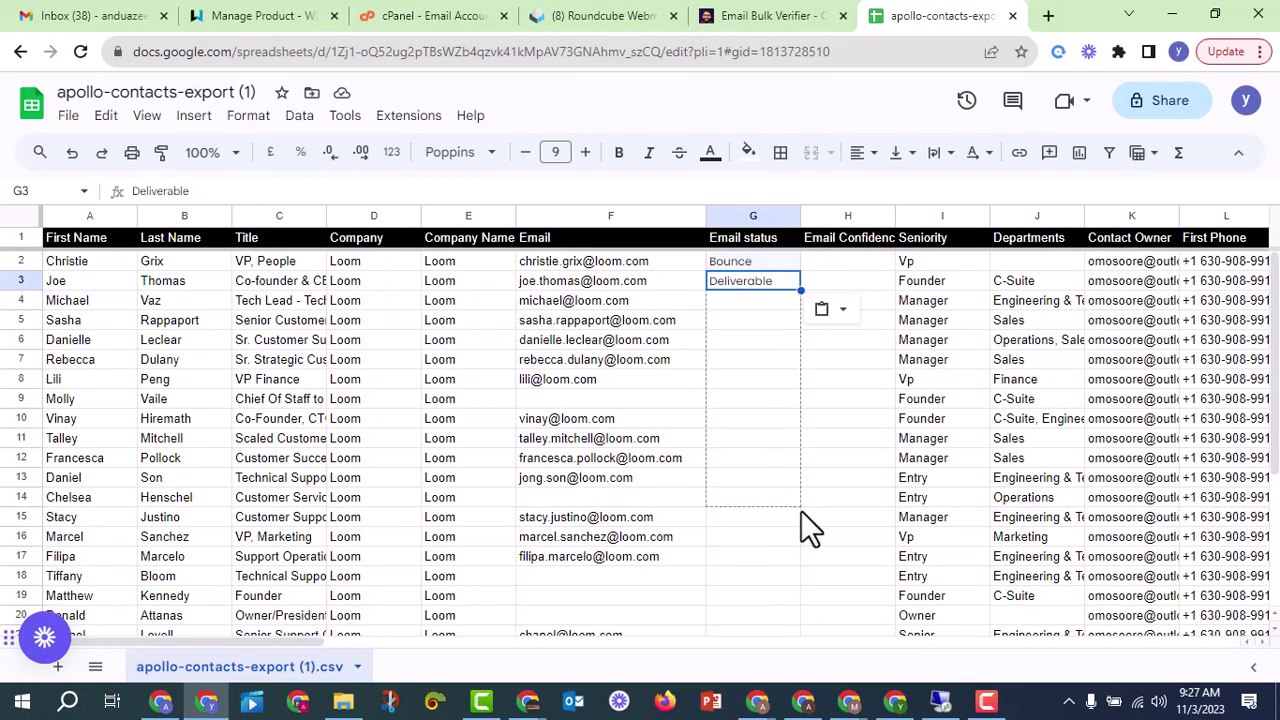
Step: Fill 'Deliverable' down from G3 to G28, leaving 'Bounce' only in G2
{"action": "left_click_drag", "start_coordinate": [801, 512], "coordinate": [793, 541]}
{"action": "left_click", "coordinate": [762, 456]}
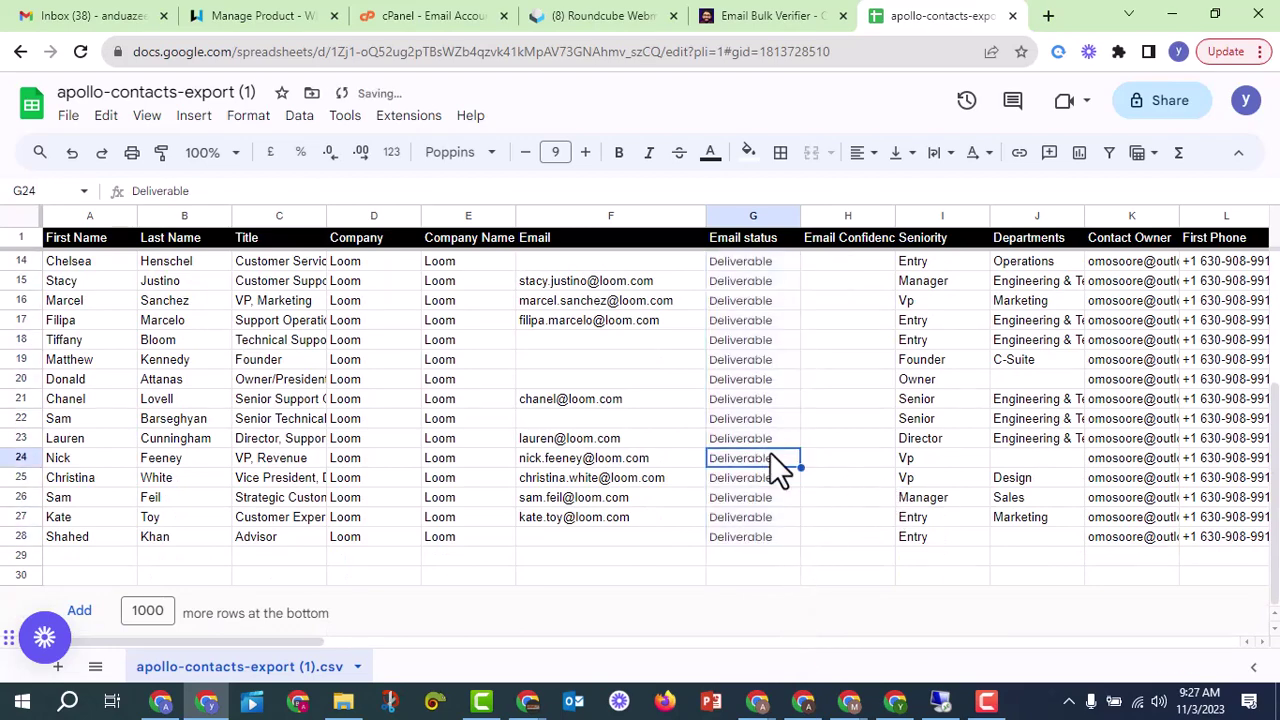
{"action": "scroll", "coordinate": [765, 430], "scroll_direction": "up", "scroll_amount": 4}
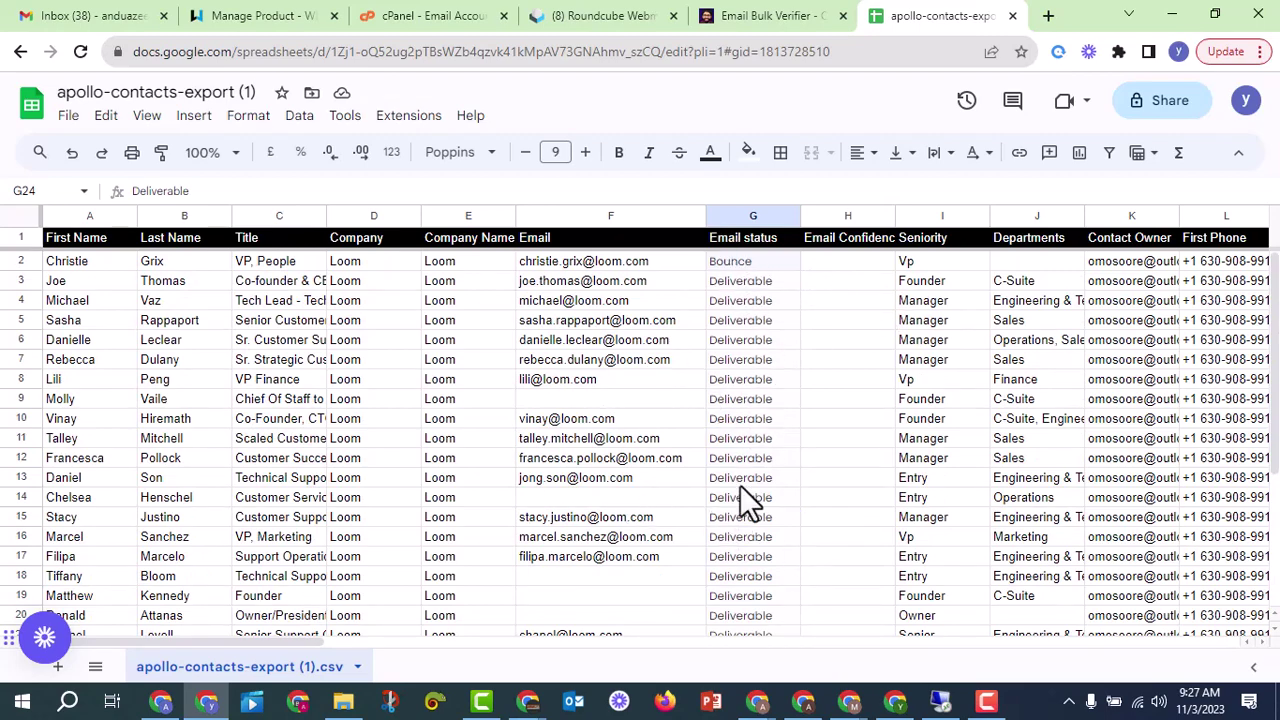
{"action": "scroll", "coordinate": [240, 480], "scroll_direction": "down", "scroll_amount": 4}
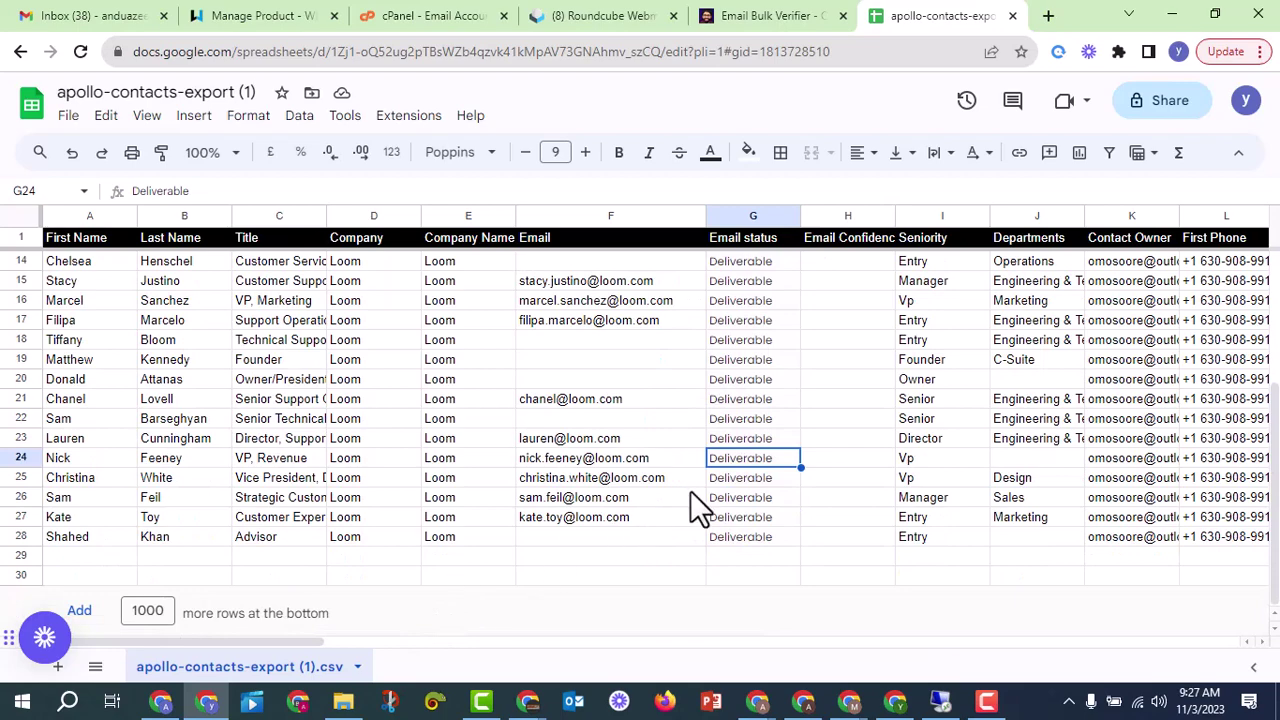
{"action": "scroll", "coordinate": [766, 434], "scroll_direction": "up", "scroll_amount": 4}
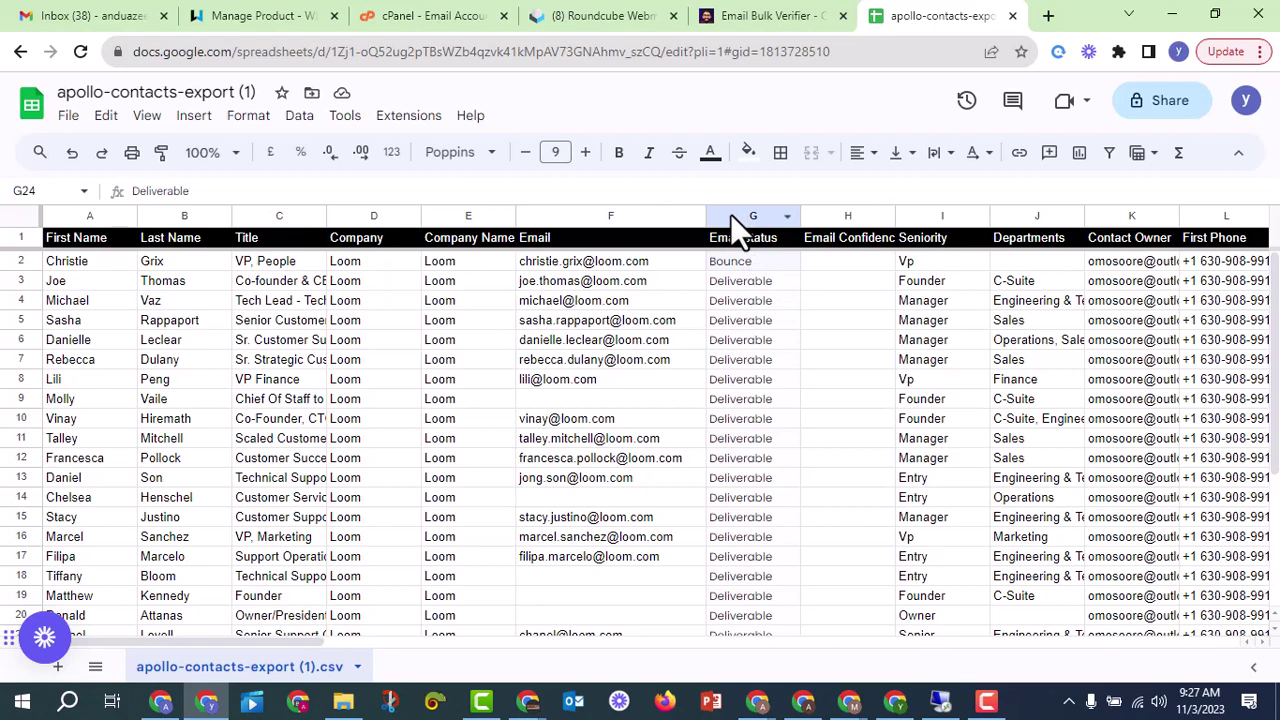
Step: Sort the sheet by Email status A to Z, then Z to A so Bounce is last
{"action": "left_click", "coordinate": [788, 220]}
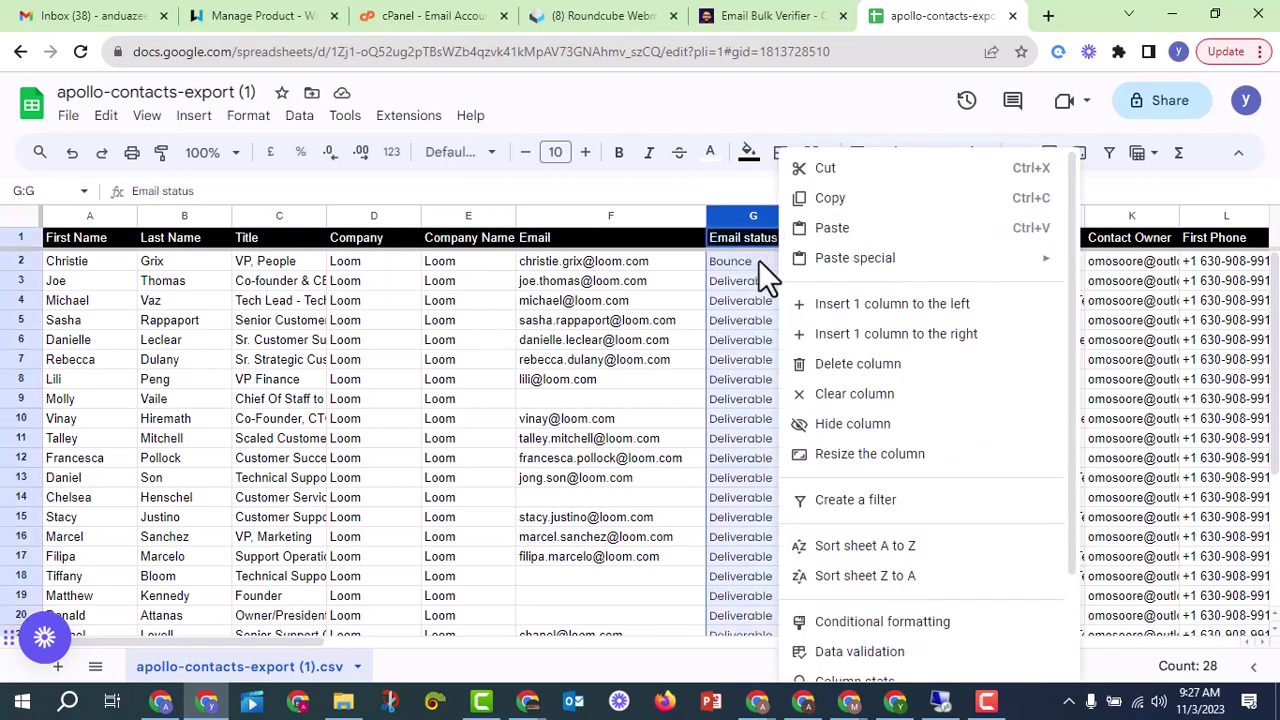
{"action": "scroll", "coordinate": [951, 512], "scroll_direction": "down", "scroll_amount": 1}
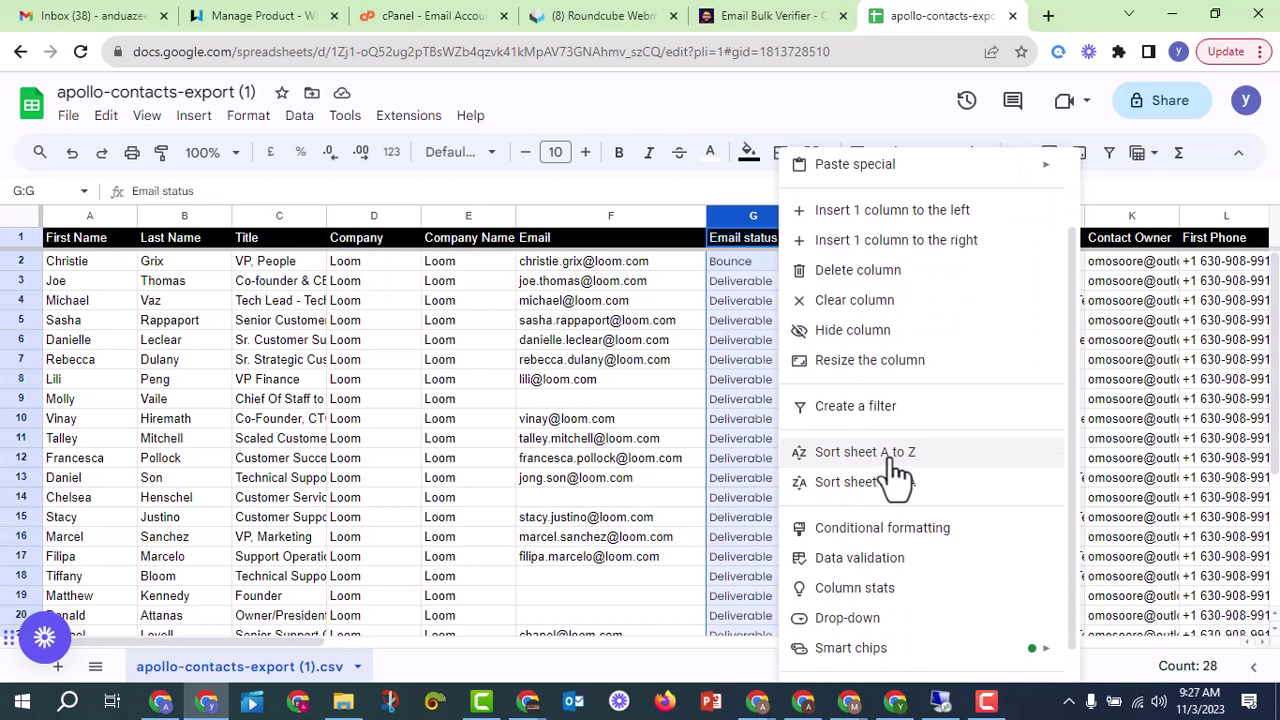
{"action": "left_click", "coordinate": [916, 455]}
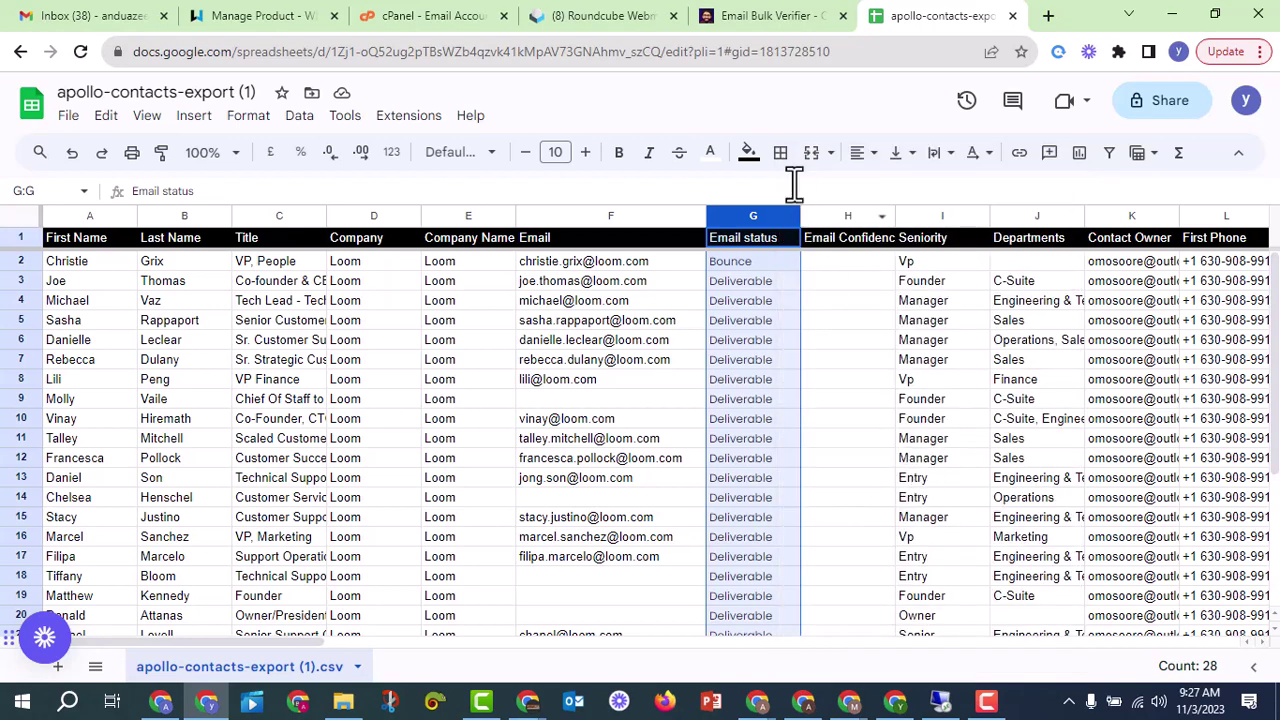
{"action": "left_click", "coordinate": [788, 218]}
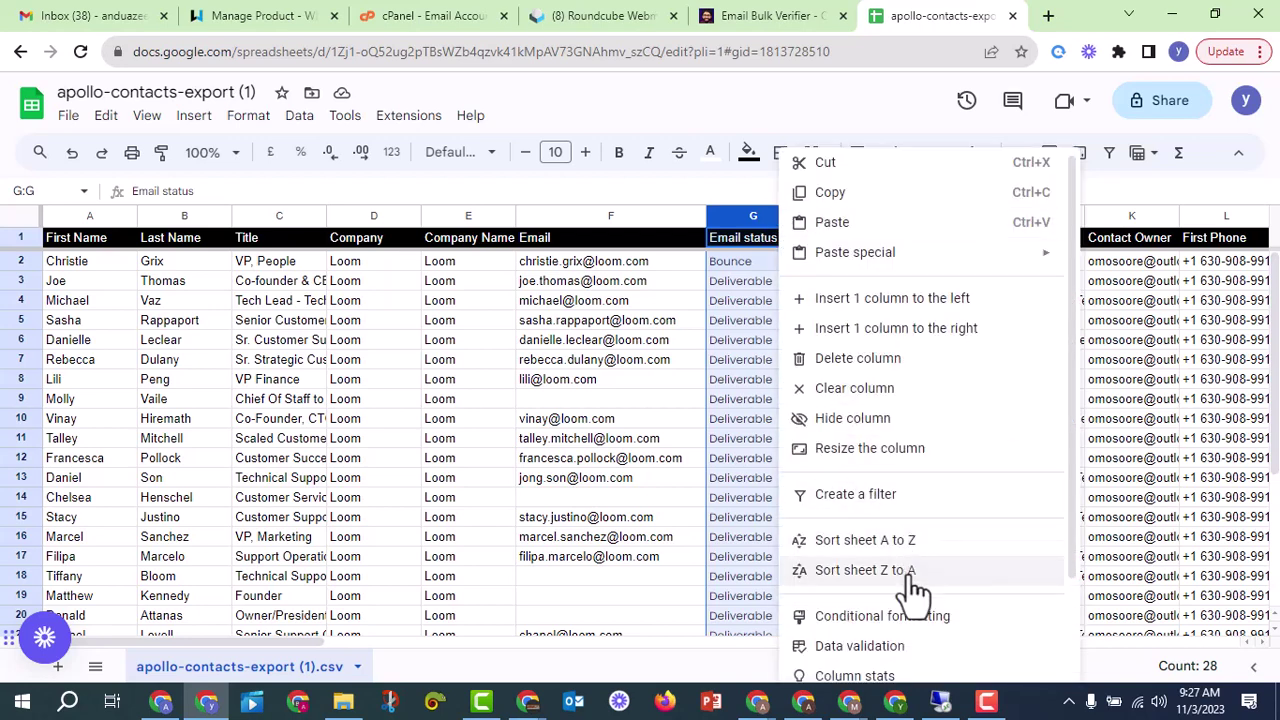
{"action": "left_click", "coordinate": [900, 566]}
{"action": "left_click", "coordinate": [757, 379]}
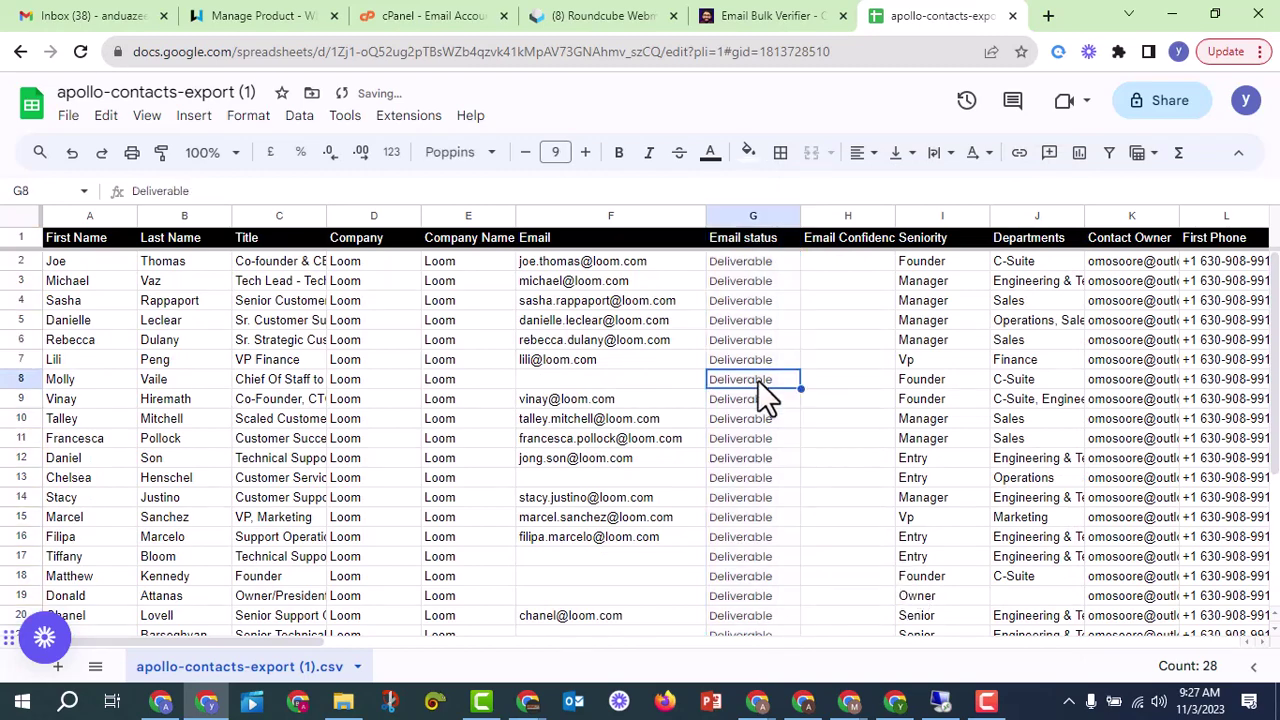
Step: Select the Deliverable contact rows starting from row 2
{"action": "scroll", "coordinate": [771, 444], "scroll_direction": "down", "scroll_amount": 4}
{"action": "scroll", "coordinate": [770, 307], "scroll_direction": "up", "scroll_amount": 4}
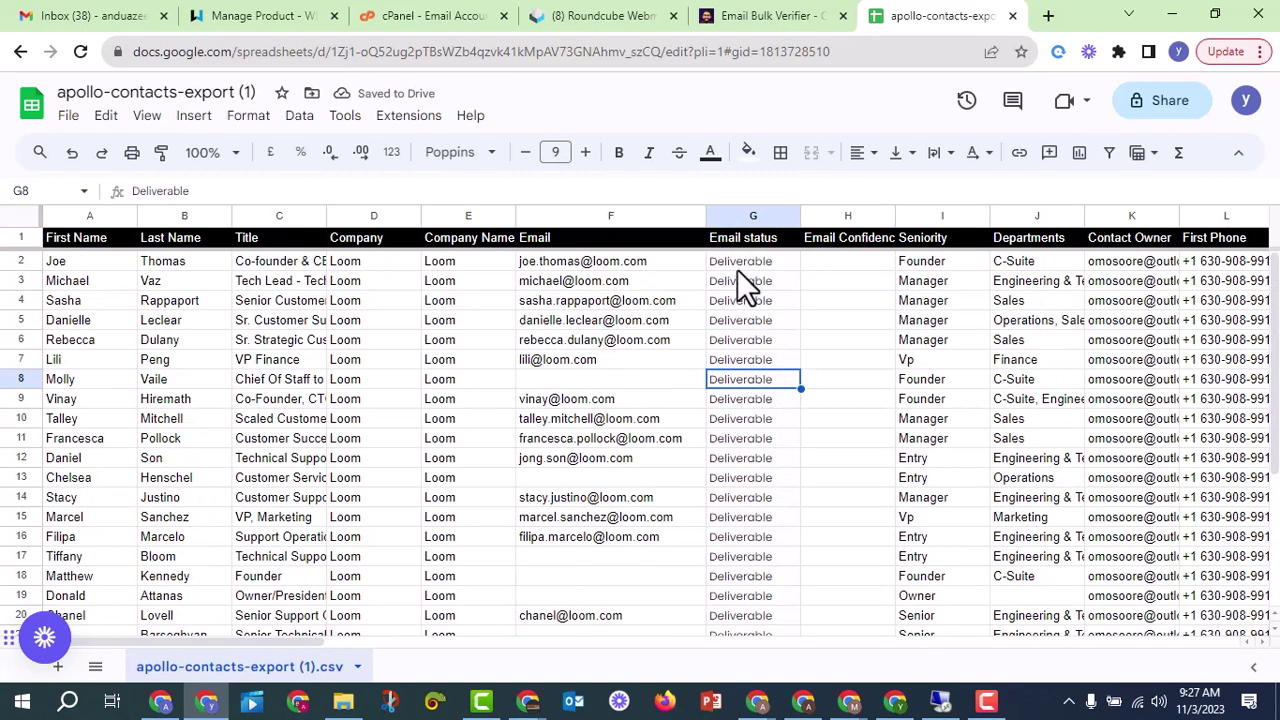
{"action": "scroll", "coordinate": [770, 340], "scroll_direction": "down", "scroll_amount": 4}
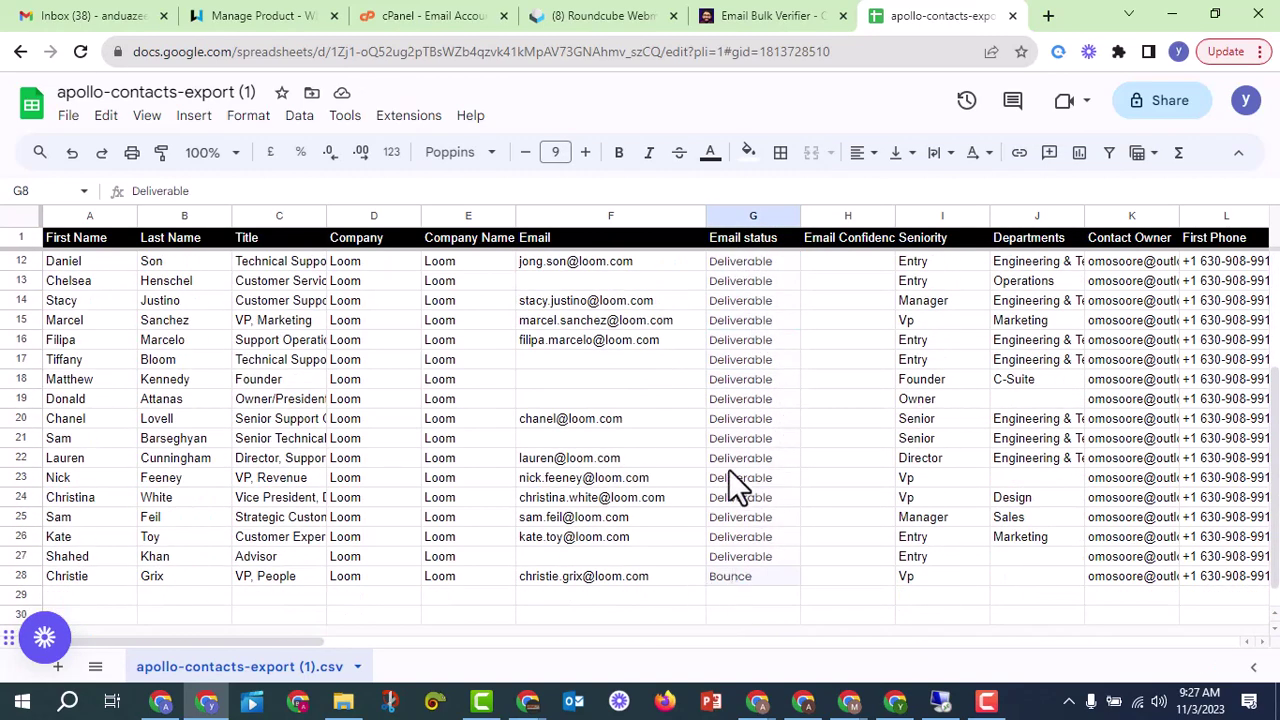
{"action": "scroll", "coordinate": [800, 320], "scroll_direction": "up", "scroll_amount": 4}
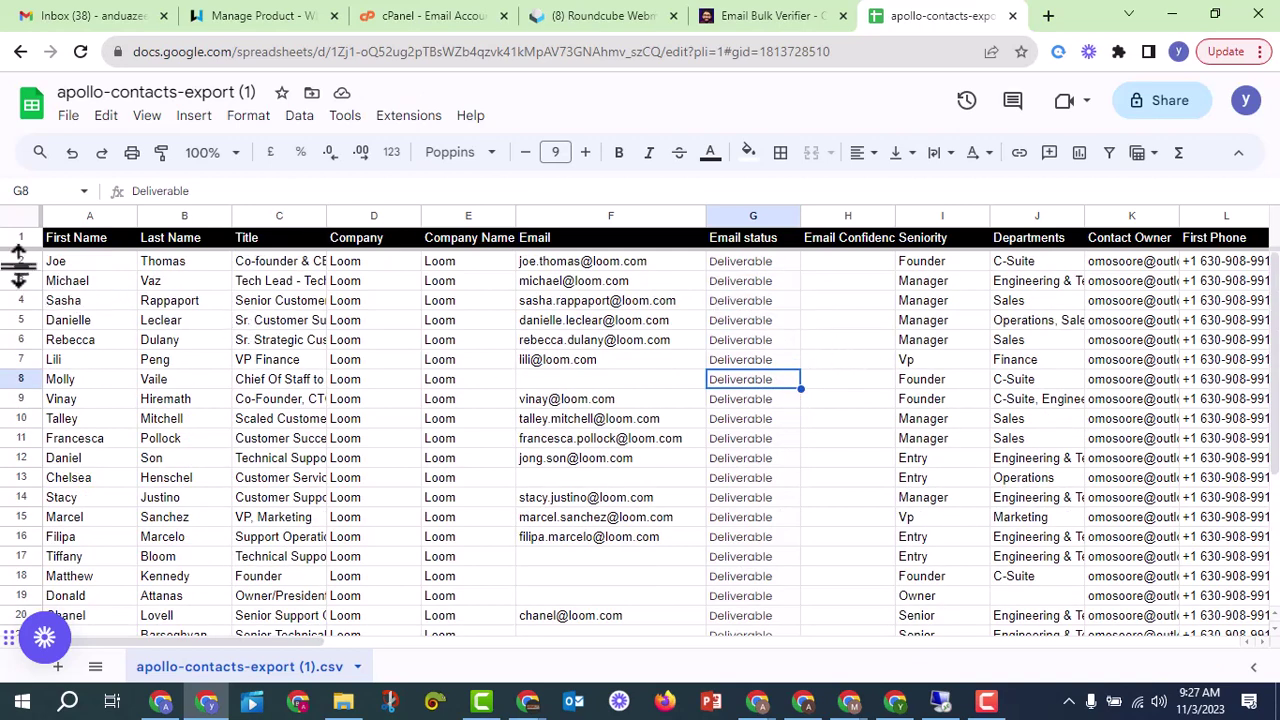
{"action": "left_click_drag", "start_coordinate": [22, 260], "coordinate": [277, 524]}
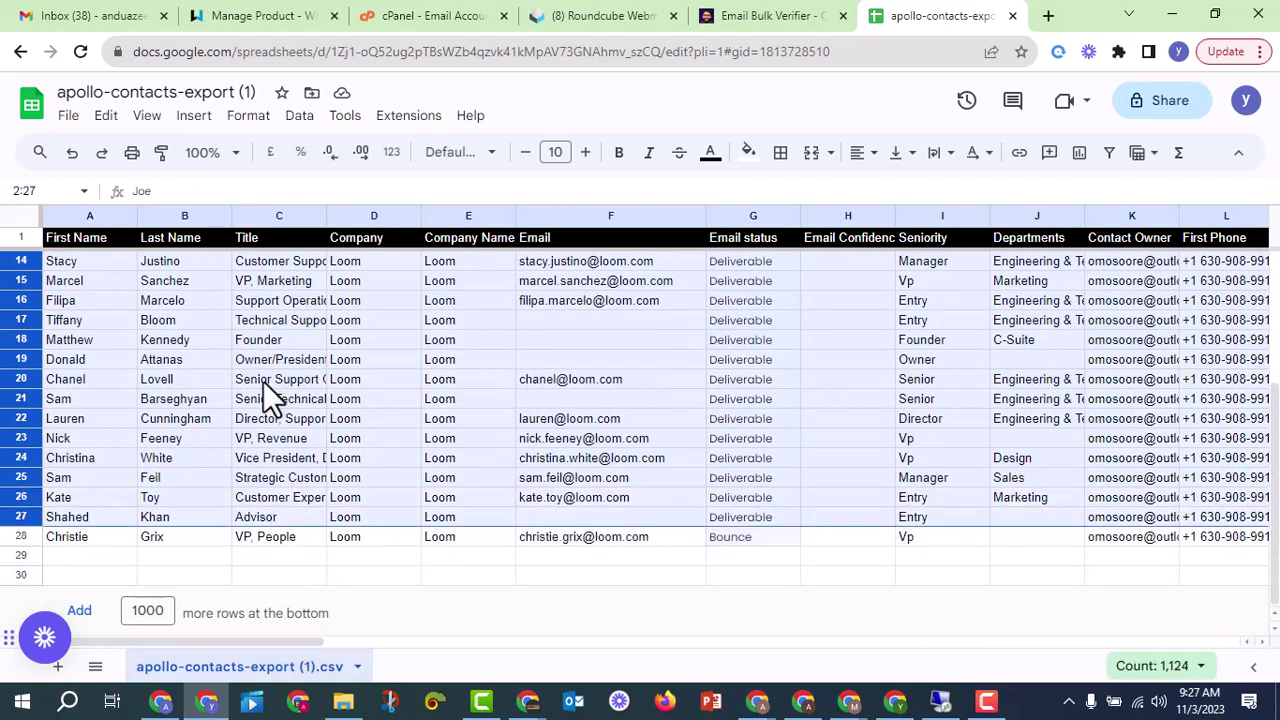
Step: Copy the Deliverable rows into a new Sheet1 starting at cell A2
{"action": "right_click", "coordinate": [263, 344]}
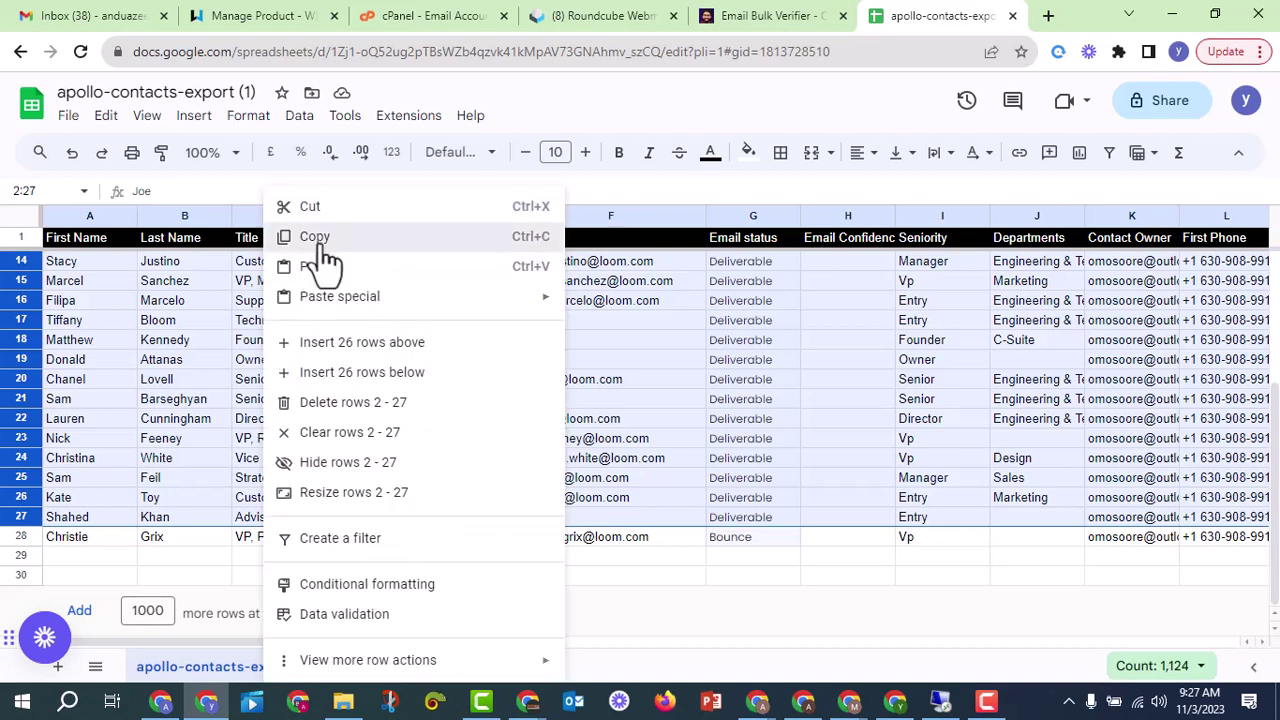
{"action": "left_click", "coordinate": [318, 236]}
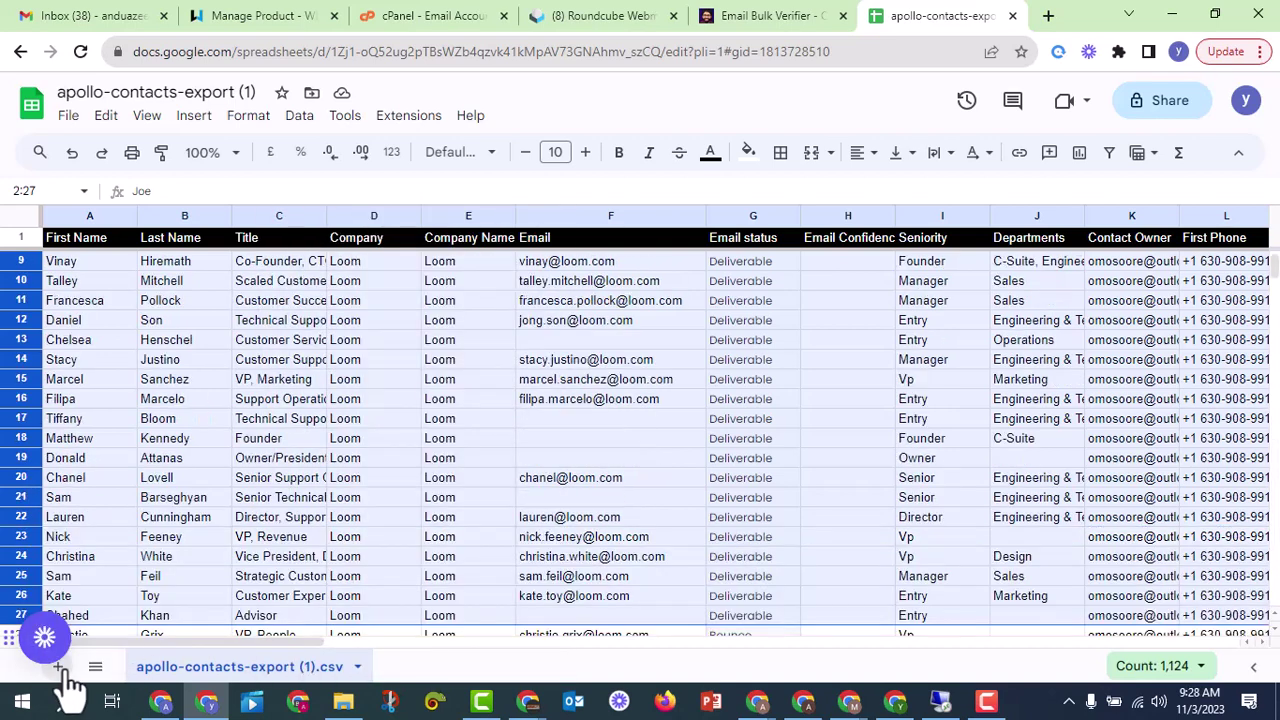
{"action": "left_click", "coordinate": [58, 666]}
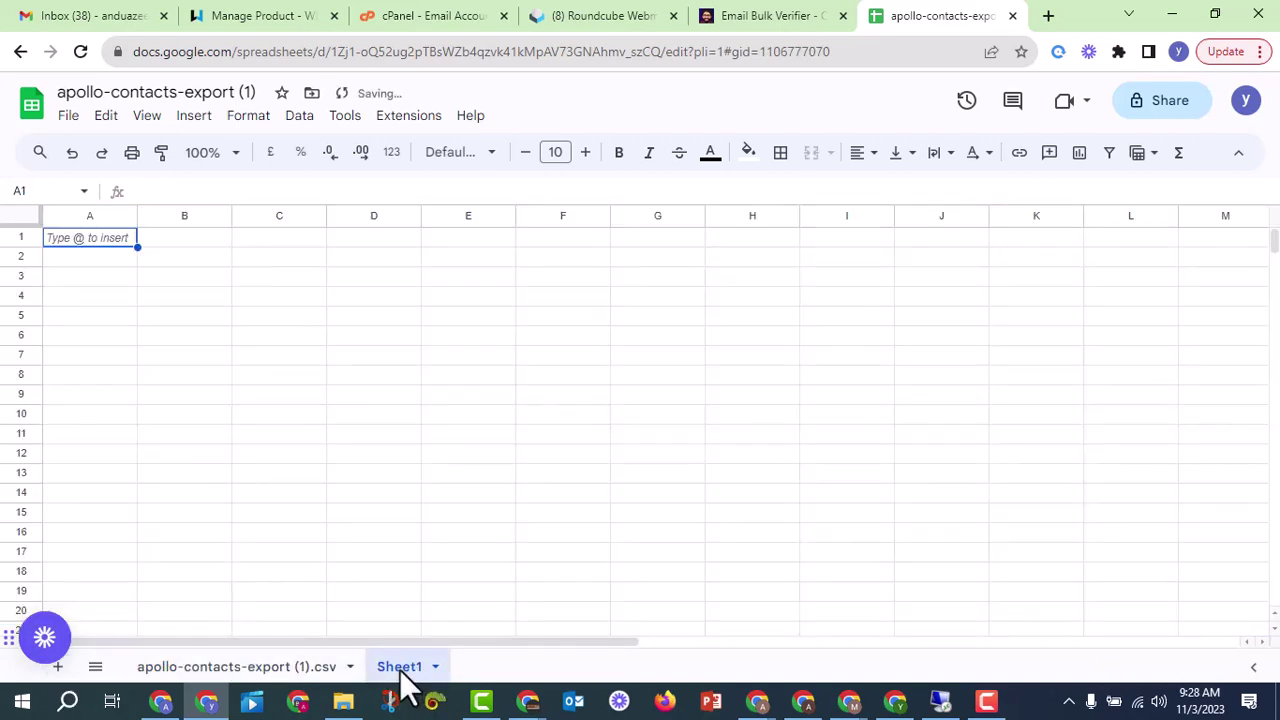
{"action": "left_click", "coordinate": [71, 260]}
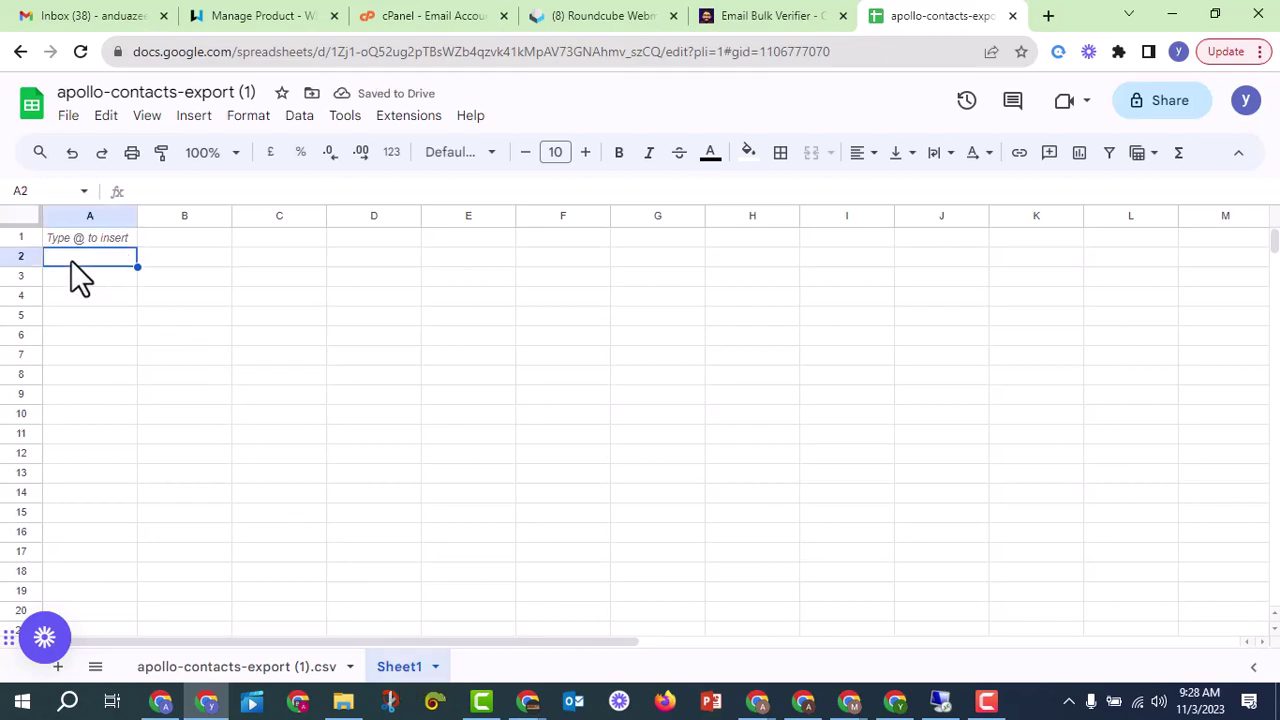
{"action": "right_click", "coordinate": [72, 258]}
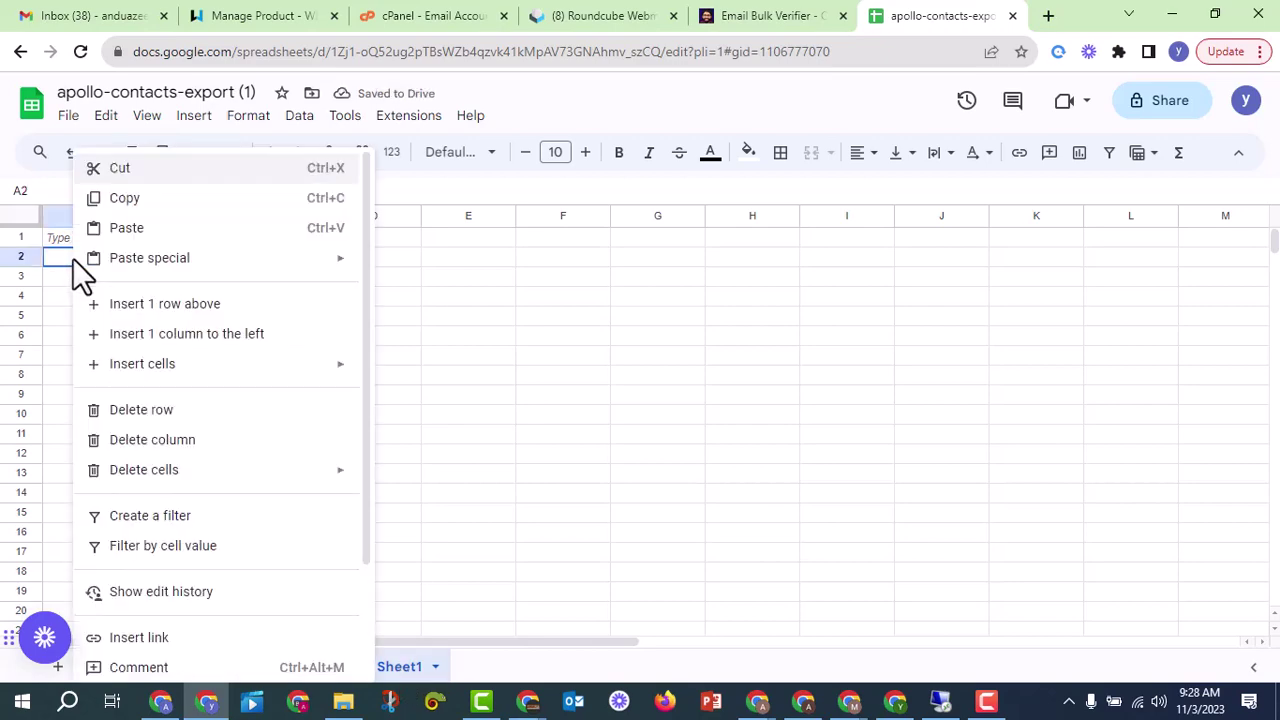
{"action": "left_click", "coordinate": [122, 232]}
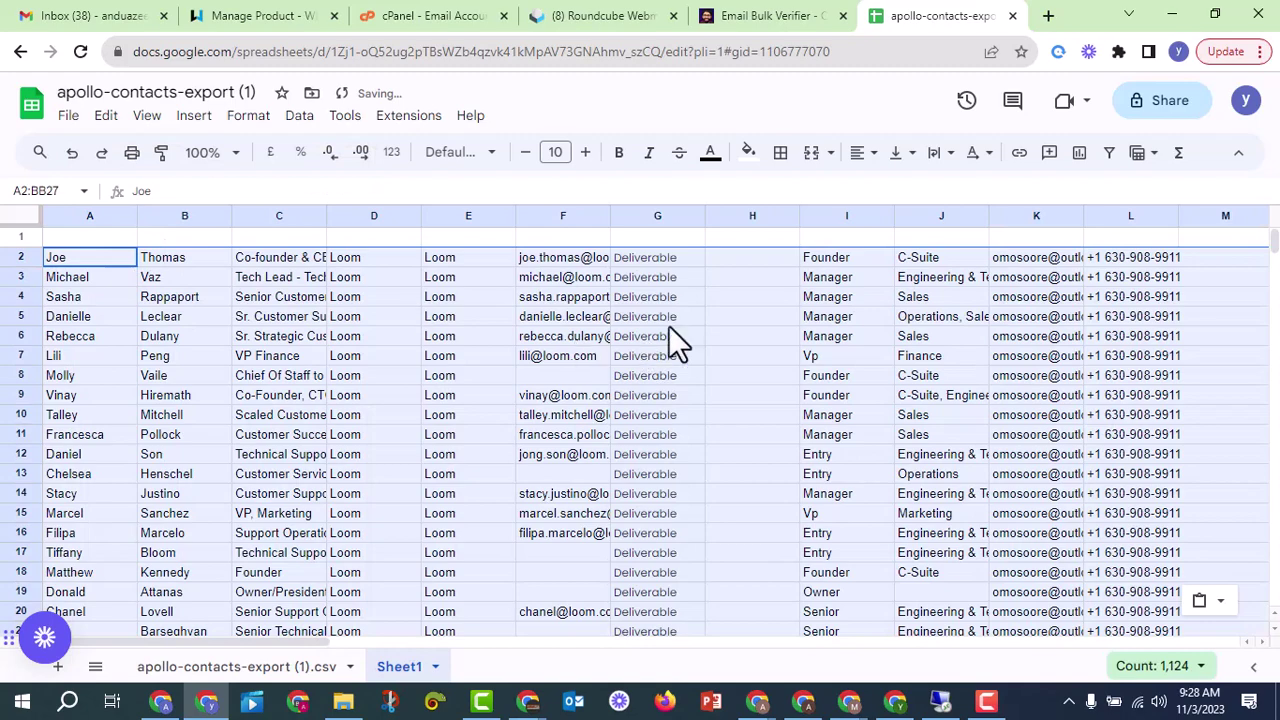
Step: Copy the header row from the contacts sheet into row 1 of Sheet1
{"action": "left_click", "coordinate": [285, 667]}
{"action": "scroll", "coordinate": [170, 300], "scroll_direction": "up", "scroll_amount": 3}
{"action": "left_click", "coordinate": [12, 237]}
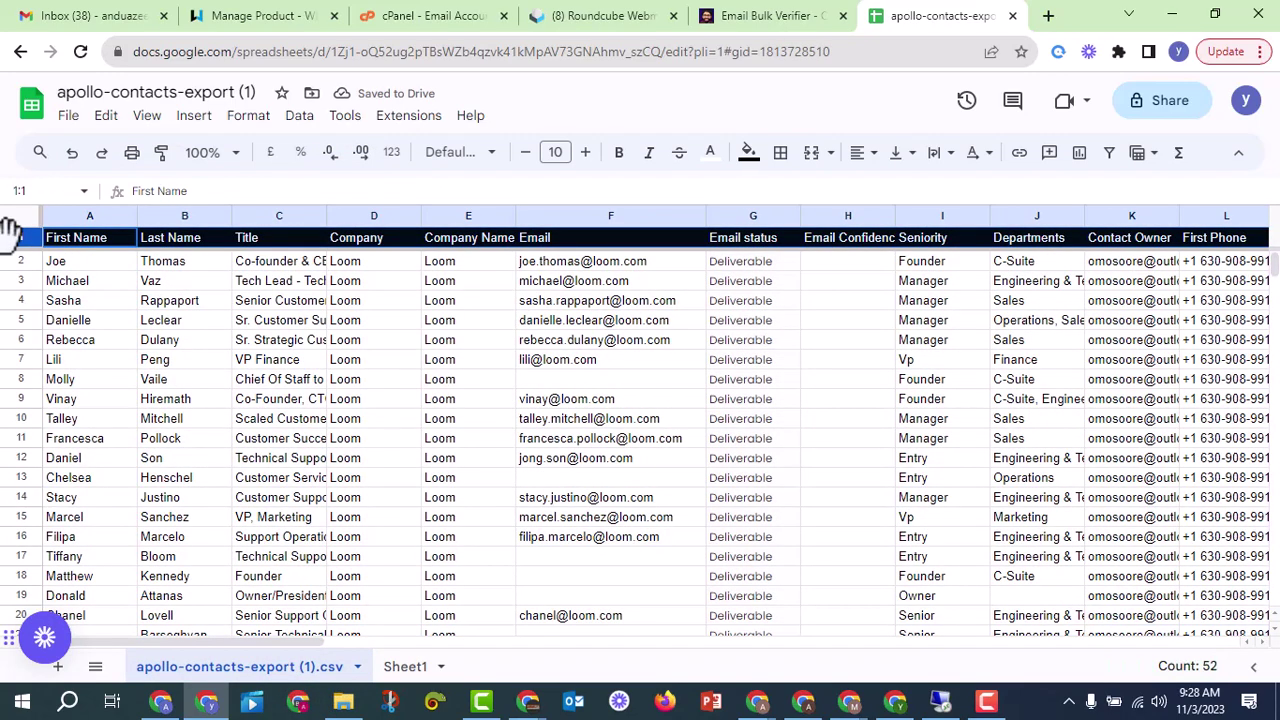
{"action": "right_click", "coordinate": [12, 237]}
{"action": "left_click", "coordinate": [57, 237]}
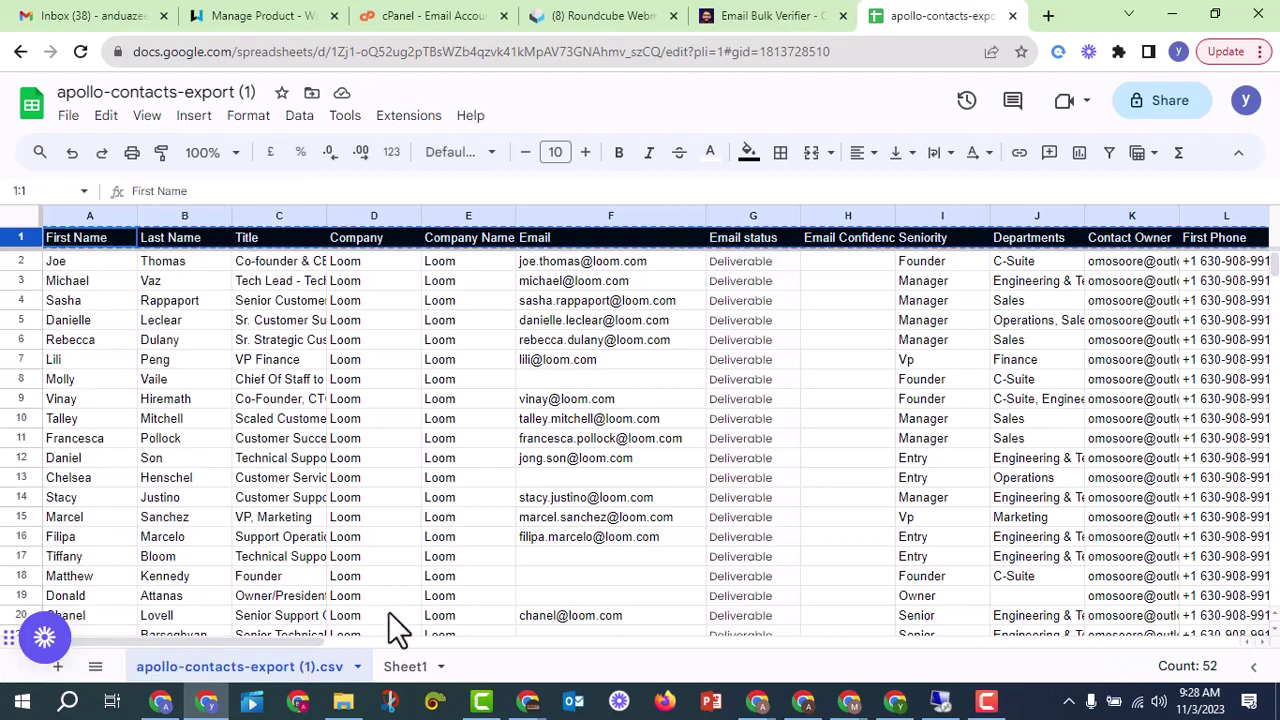
{"action": "left_click", "coordinate": [405, 667]}
{"action": "right_click", "coordinate": [55, 240]}
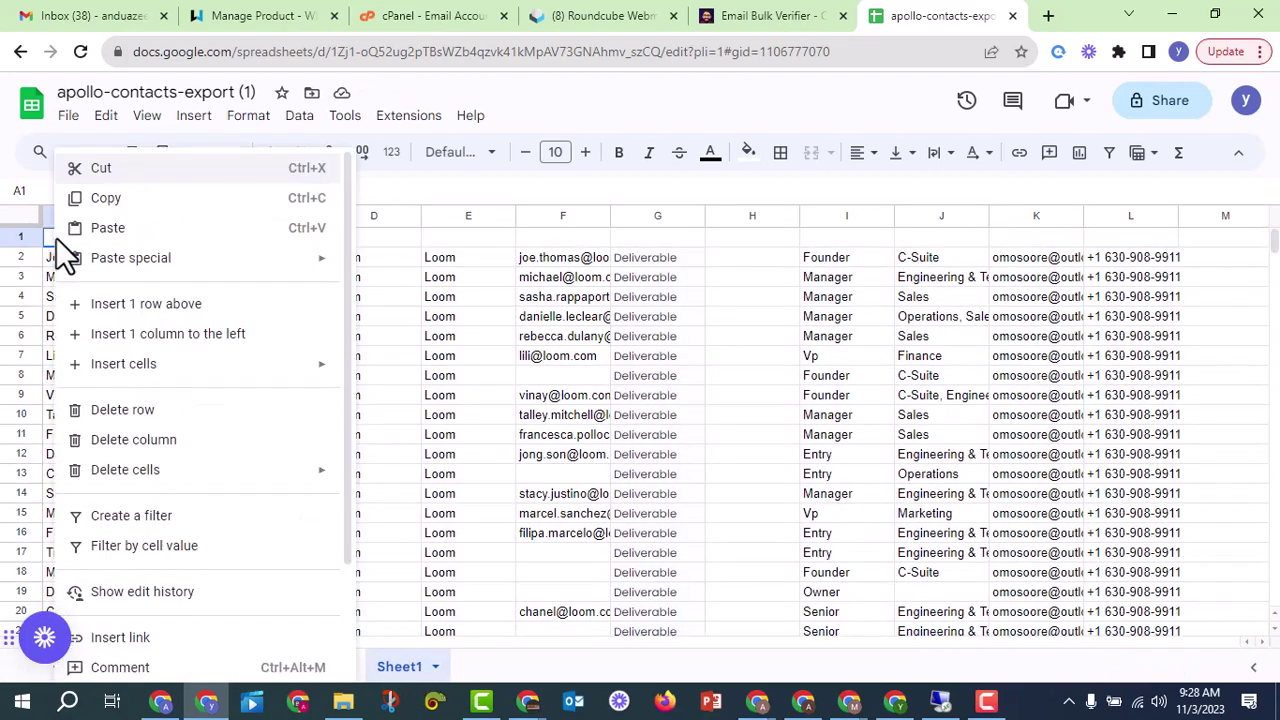
{"action": "left_click", "coordinate": [137, 238]}
Step: Freeze row 1 of Sheet1 so the header stays visible
{"action": "left_click", "coordinate": [18, 240]}
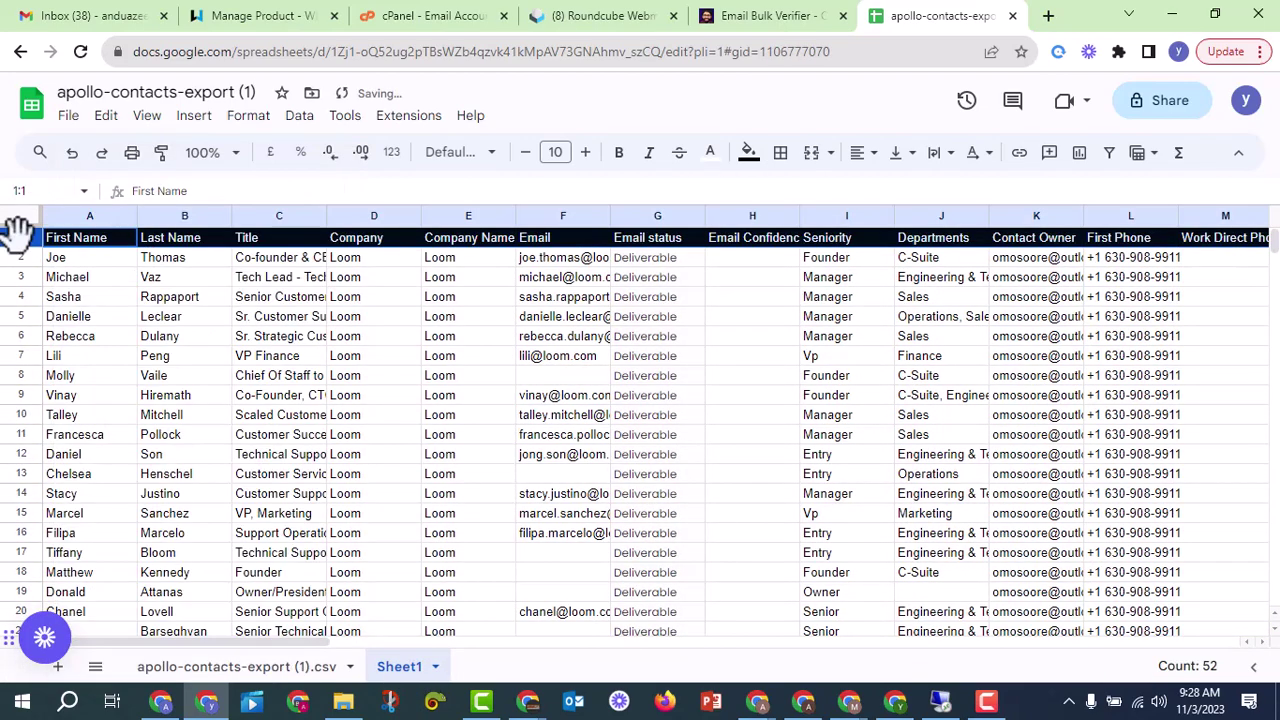
{"action": "right_click", "coordinate": [18, 232]}
{"action": "mouse_move", "coordinate": [197, 663]}
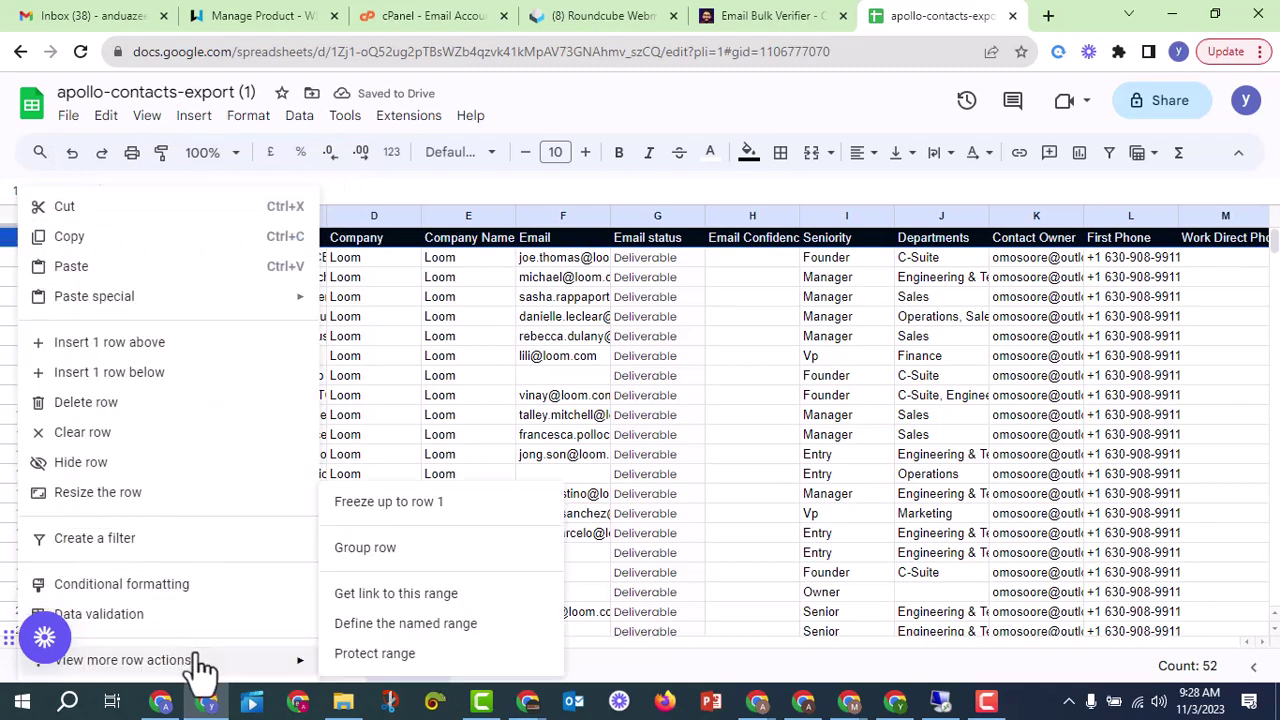
{"action": "left_click", "coordinate": [424, 503]}
{"action": "left_click", "coordinate": [395, 360]}
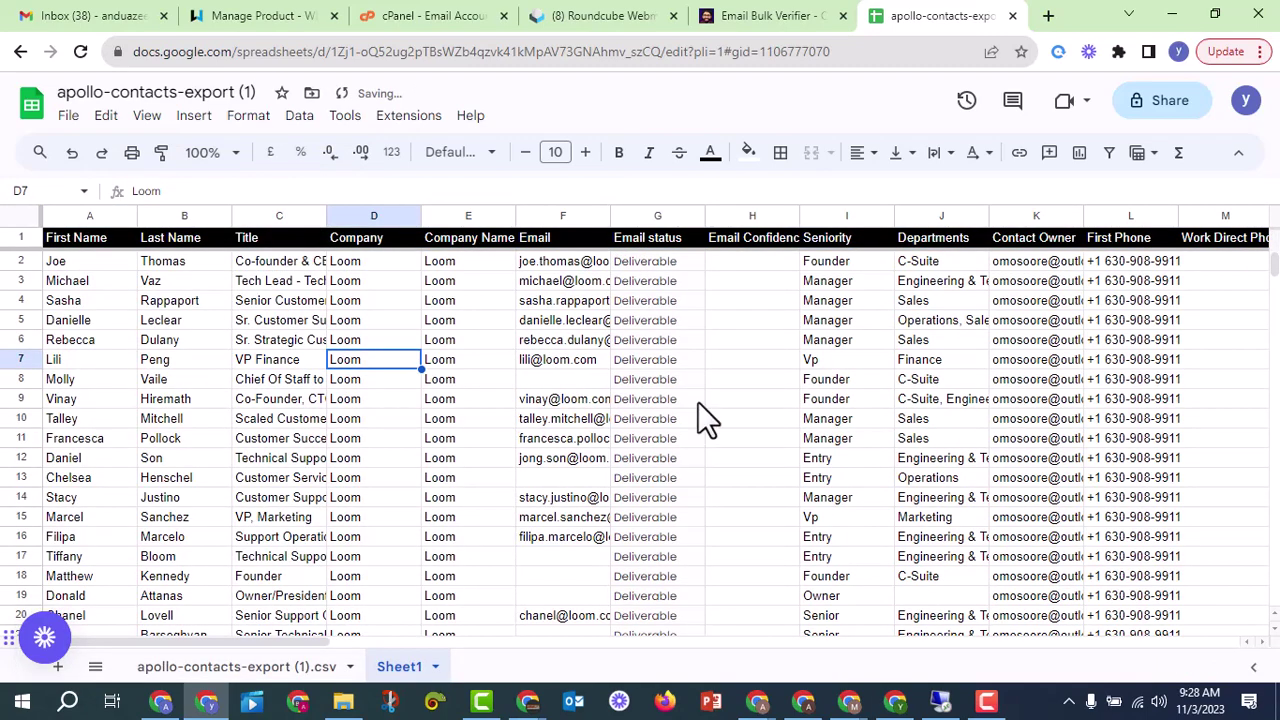
{"action": "scroll", "coordinate": [700, 520], "scroll_direction": "down", "scroll_amount": 6}
{"action": "scroll", "coordinate": [657, 486], "scroll_direction": "up", "scroll_amount": 2}
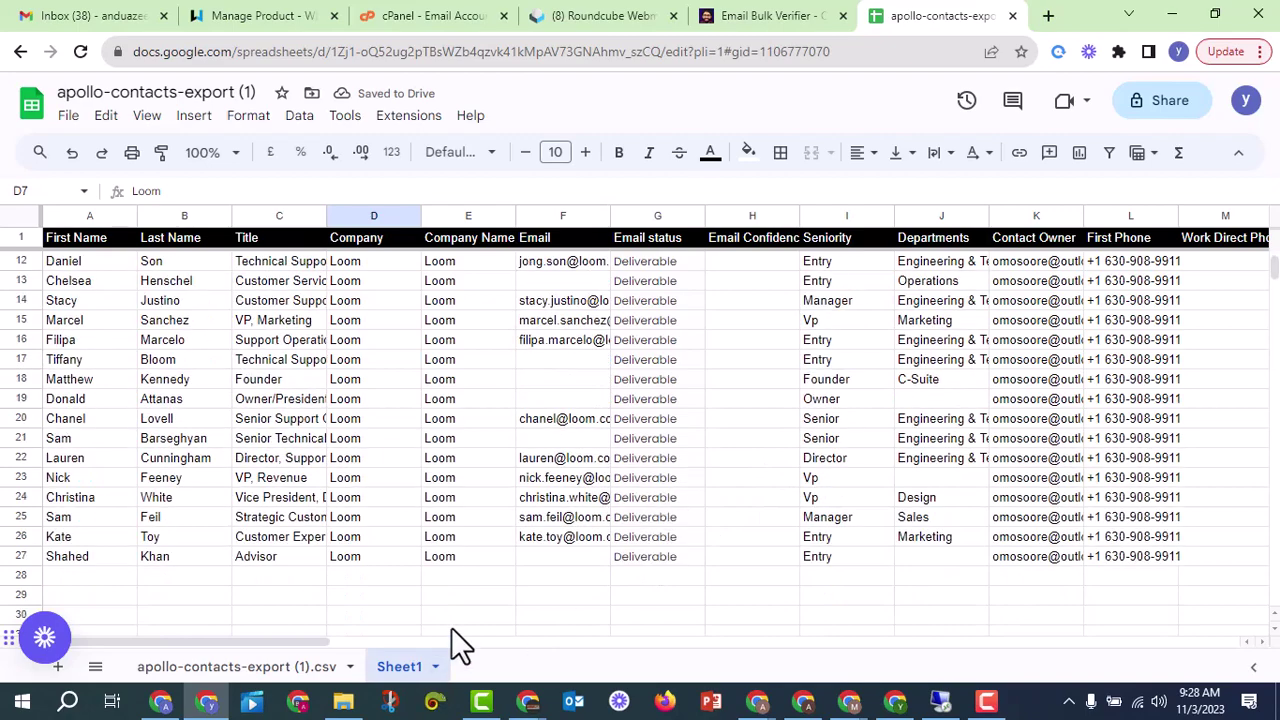
{"action": "left_click", "coordinate": [290, 670]}
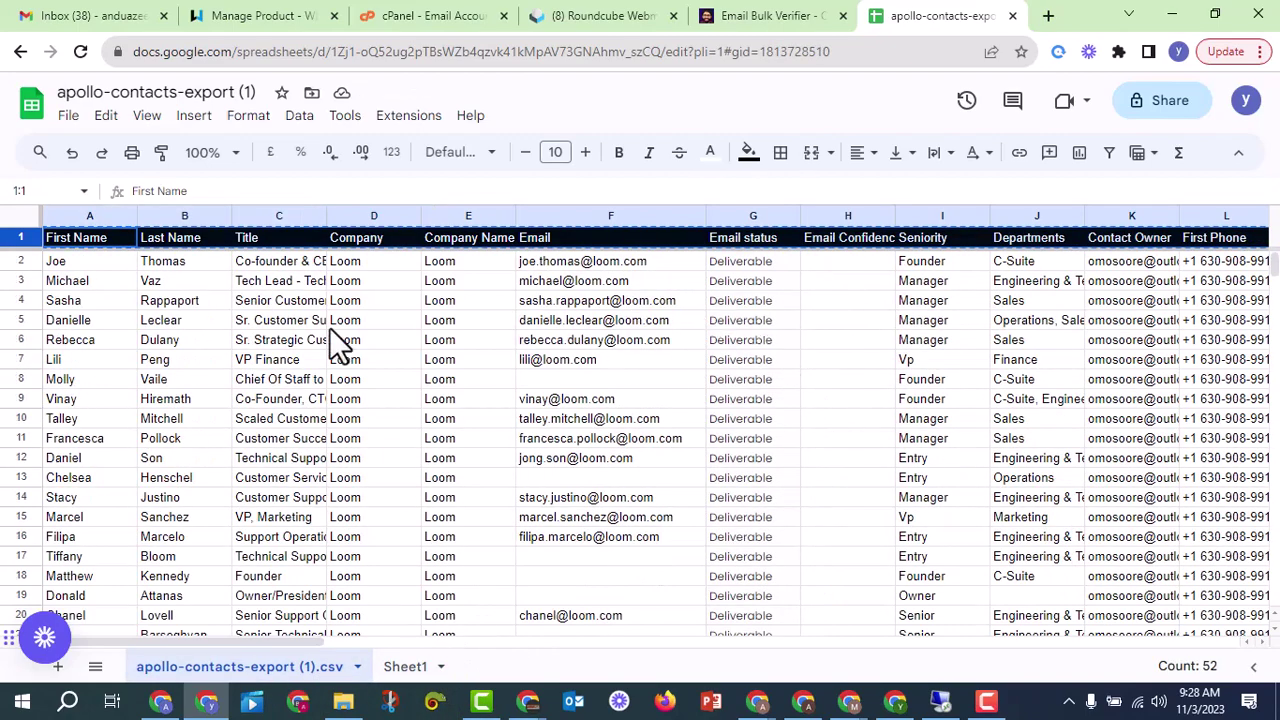
{"action": "scroll", "coordinate": [731, 286], "scroll_direction": "down", "scroll_amount": 6}
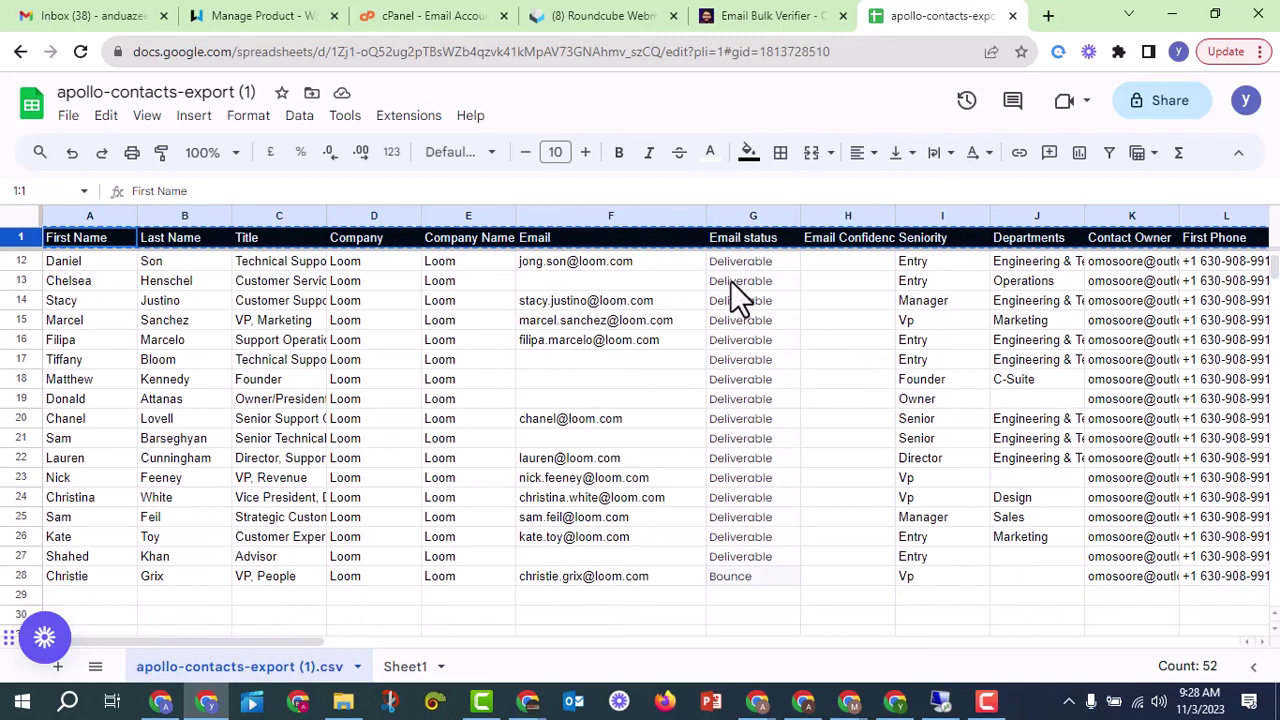
{"action": "scroll", "coordinate": [930, 465], "scroll_direction": "down", "scroll_amount": 5}
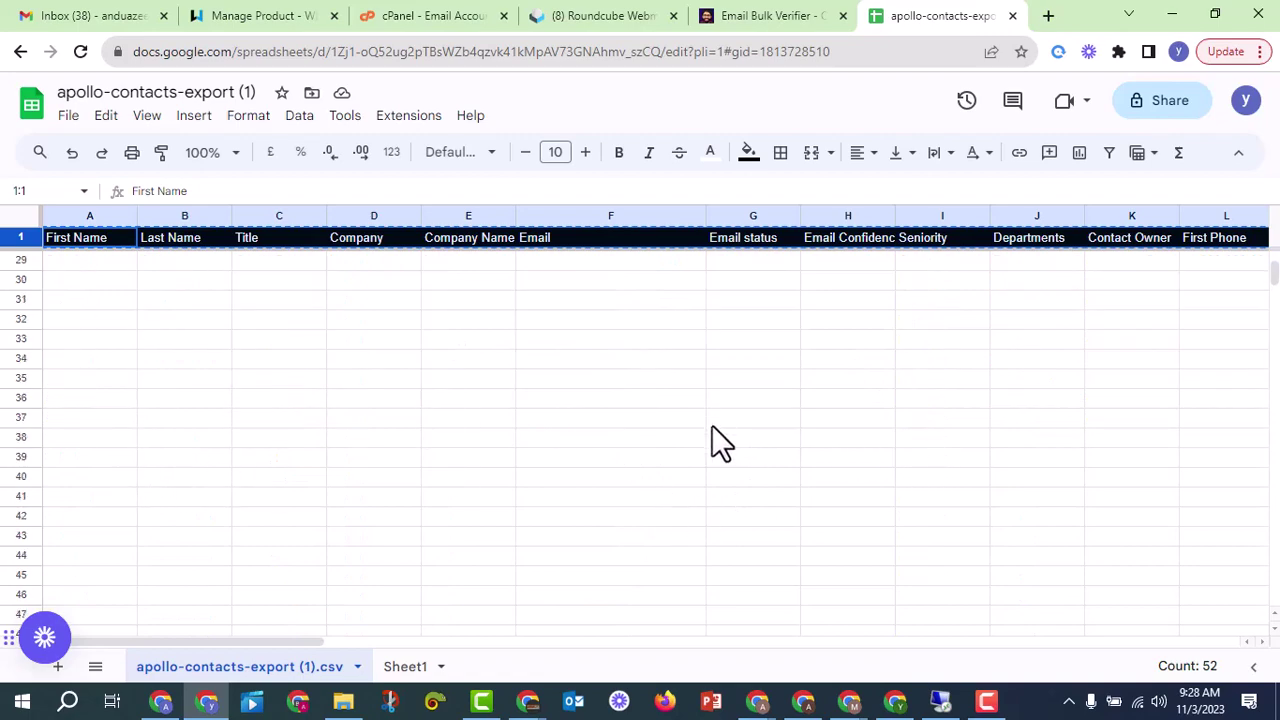
{"action": "scroll", "coordinate": [772, 405], "scroll_direction": "up", "scroll_amount": 10}
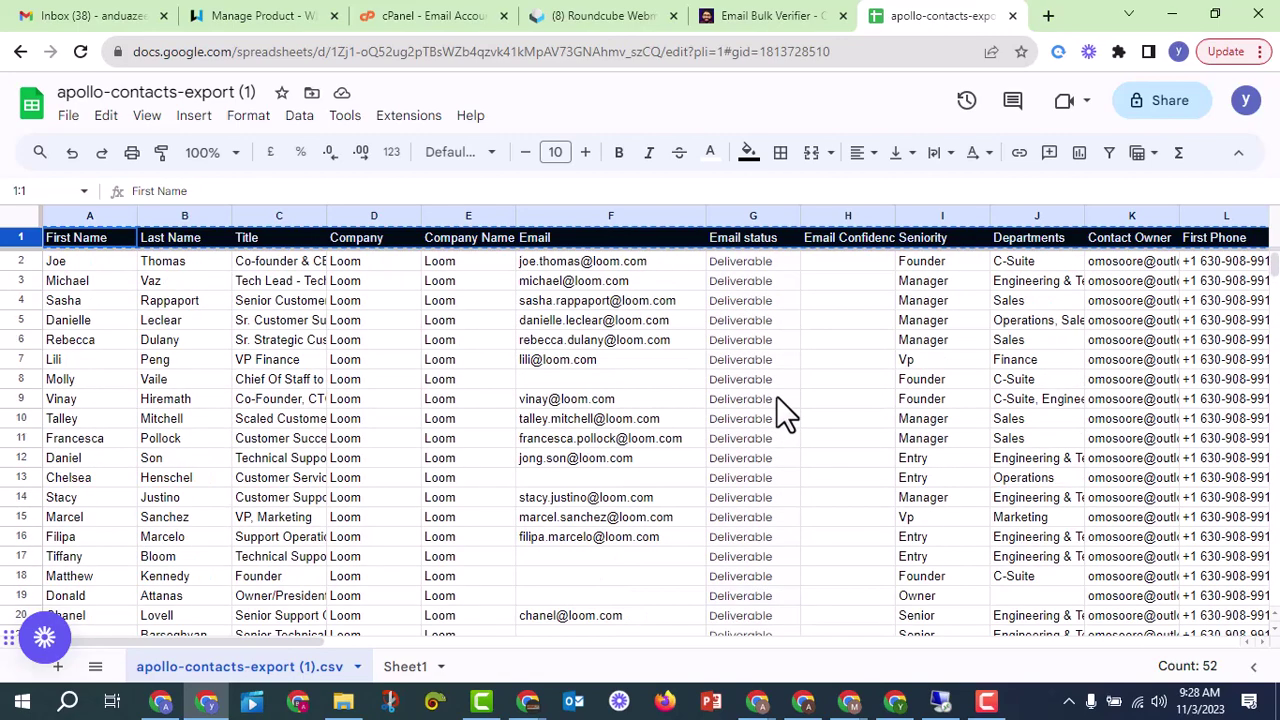
{"action": "scroll", "coordinate": [711, 371], "scroll_direction": "down", "scroll_amount": 7}
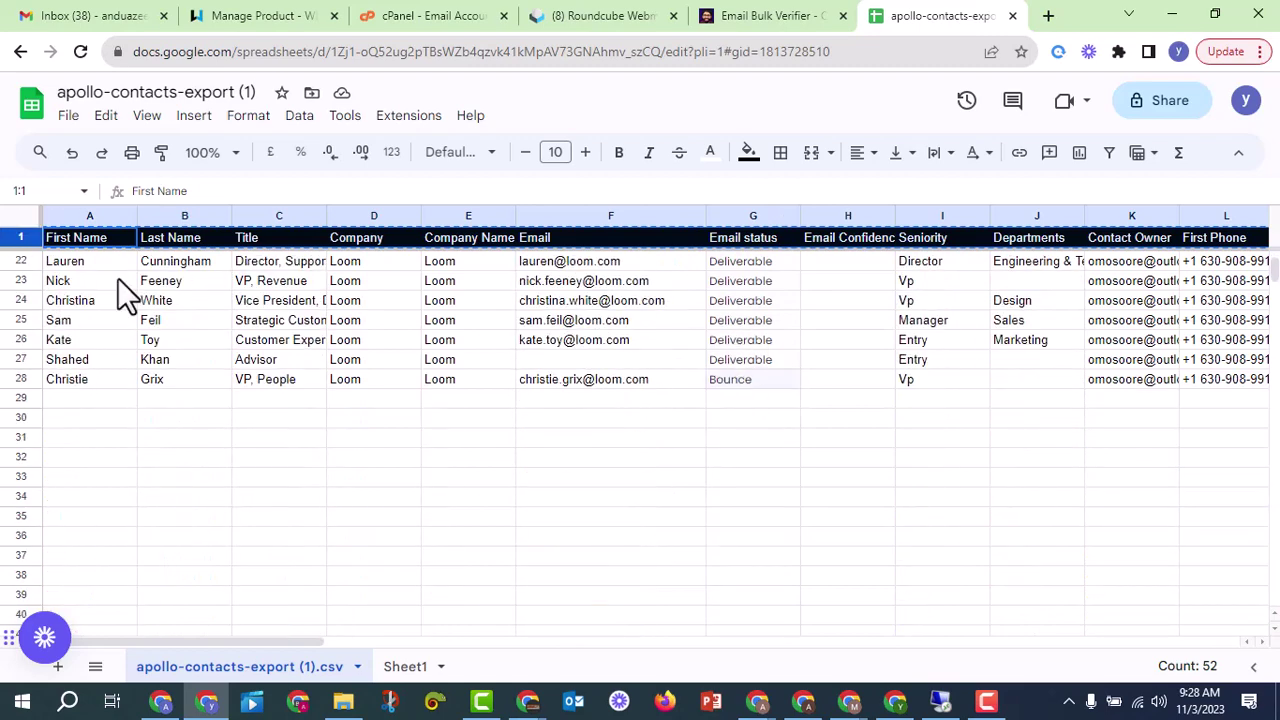
{"action": "left_click", "coordinate": [405, 668]}
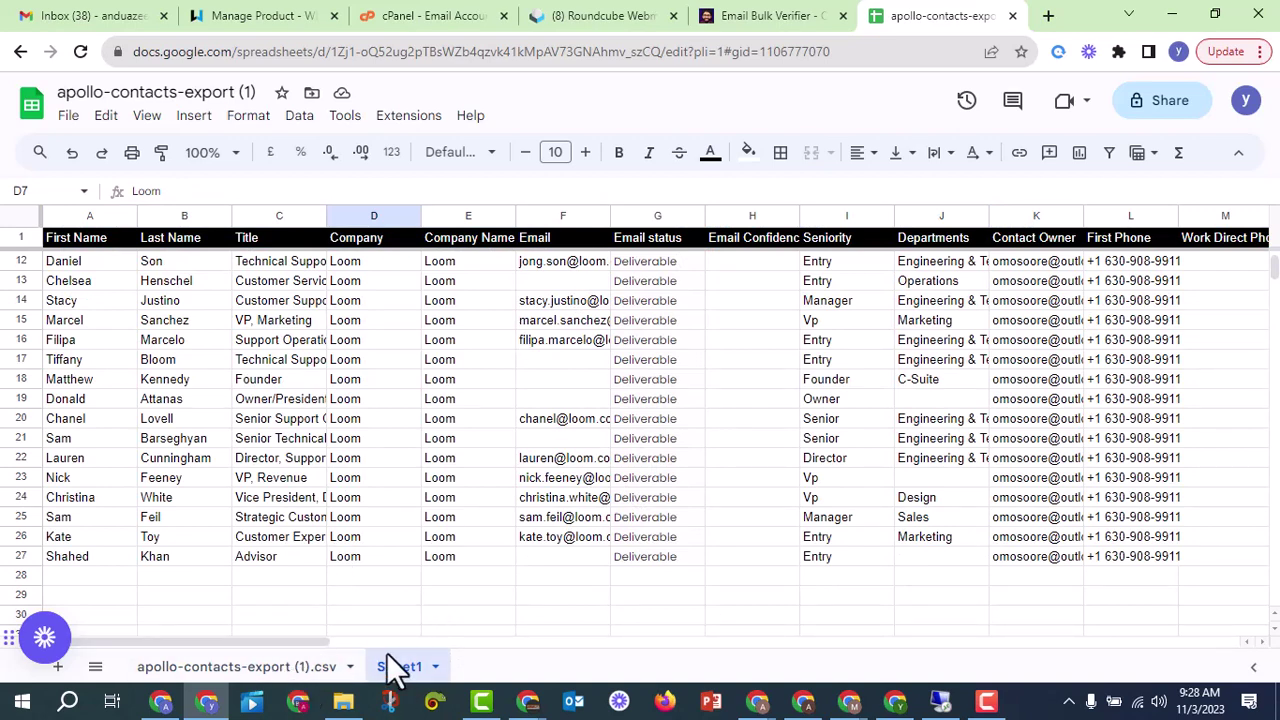
{"action": "scroll", "coordinate": [512, 540], "scroll_direction": "up", "scroll_amount": 4}
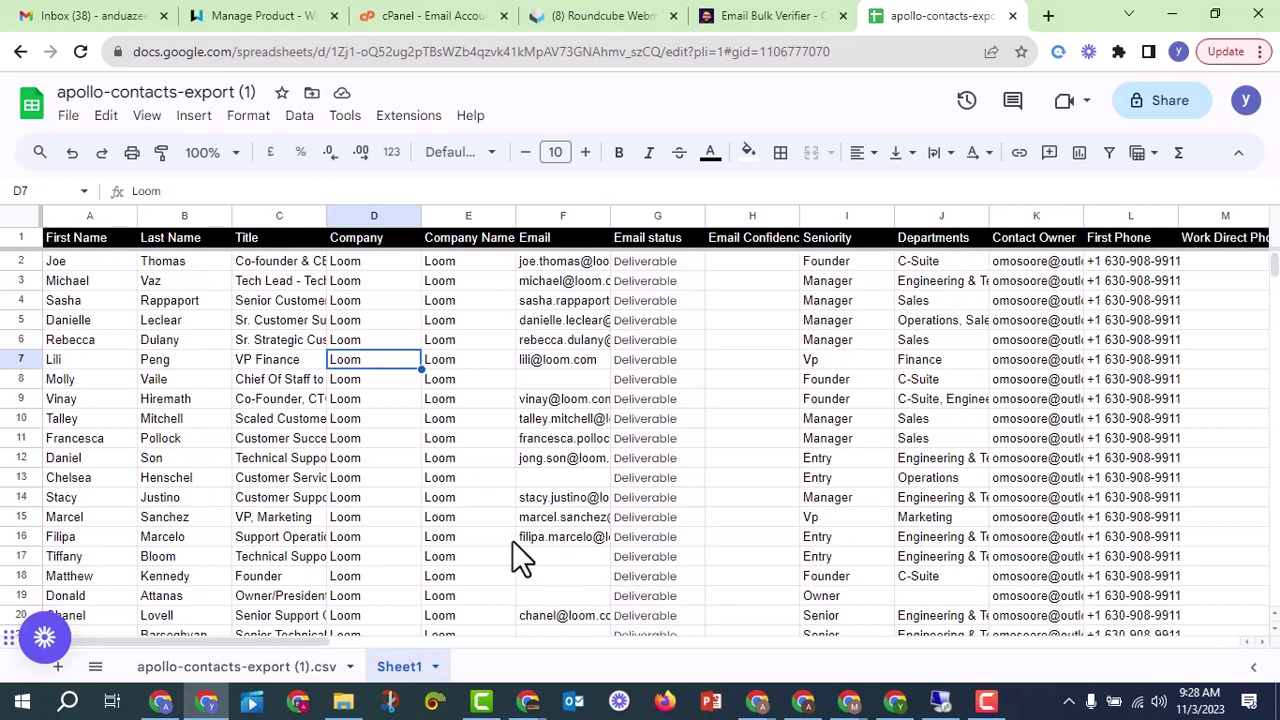
Step: Return to the Bulk Email Verifier page, then go to the LearnWithHasan homepage
{"action": "left_click", "coordinate": [775, 15]}
{"action": "scroll", "coordinate": [436, 335], "scroll_direction": "up", "scroll_amount": 10}
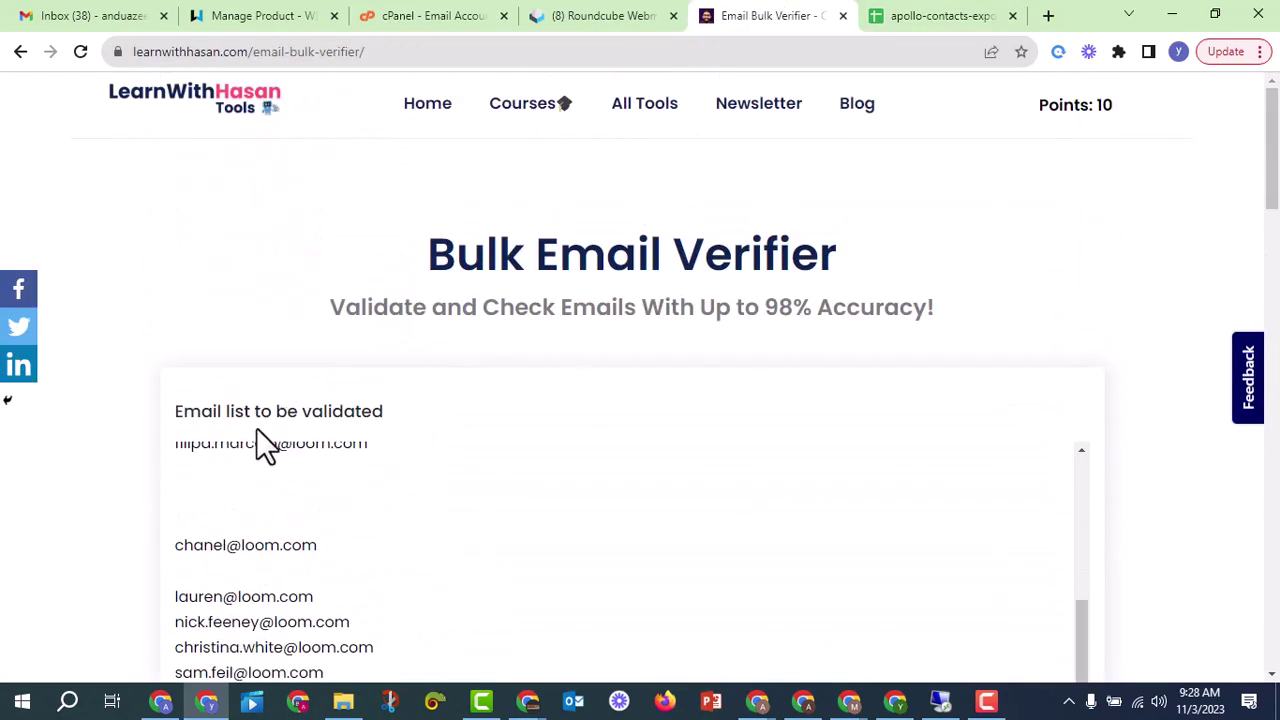
{"action": "scroll", "coordinate": [257, 450], "scroll_direction": "down", "scroll_amount": 4}
{"action": "scroll", "coordinate": [329, 434], "scroll_direction": "up", "scroll_amount": 4}
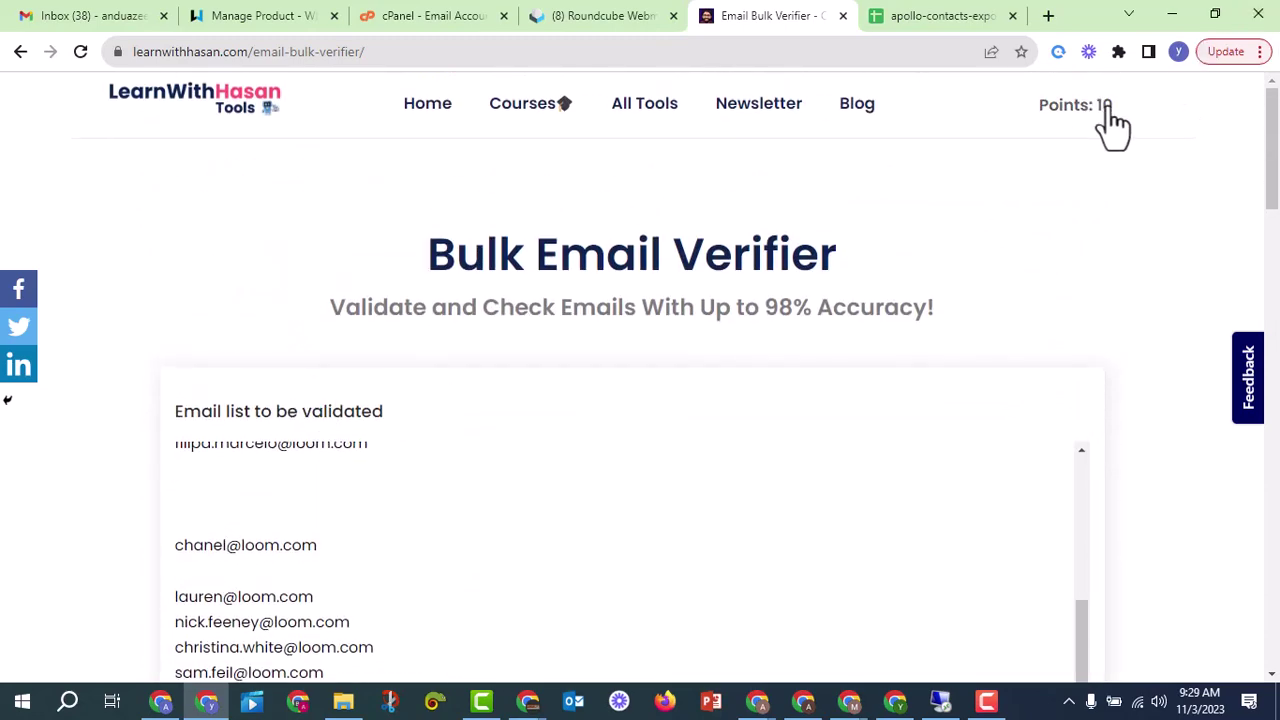
{"action": "left_click_drag", "start_coordinate": [1103, 105], "coordinate": [1113, 105]}
{"action": "scroll", "coordinate": [420, 527], "scroll_direction": "down", "scroll_amount": 3}
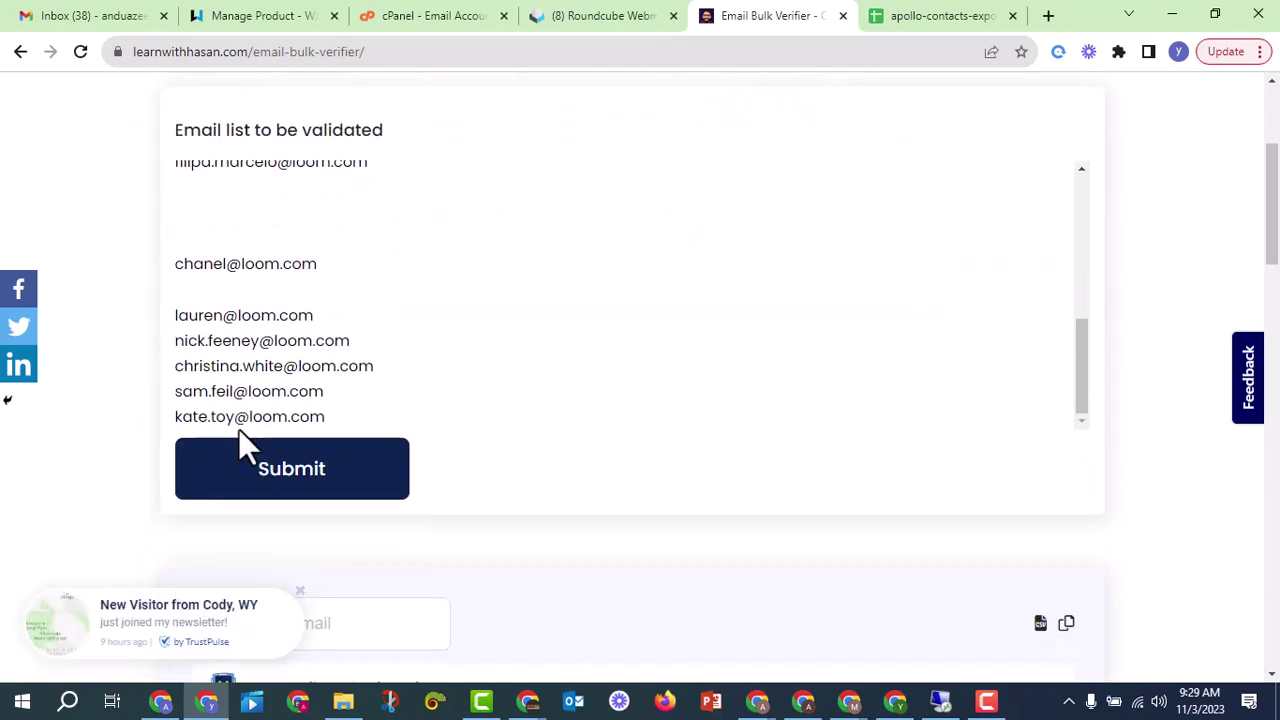
{"action": "scroll", "coordinate": [329, 300], "scroll_direction": "up", "scroll_amount": 10}
{"action": "scroll", "coordinate": [285, 285], "scroll_direction": "down", "scroll_amount": 10}
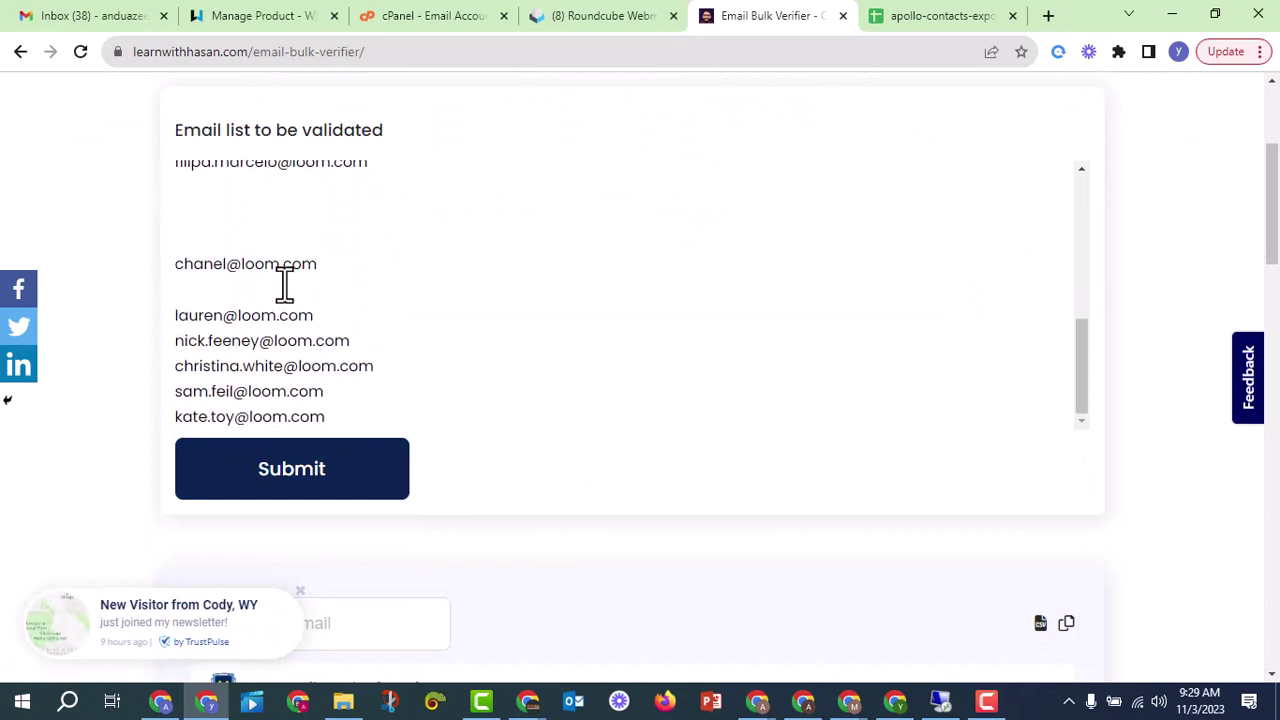
{"action": "scroll", "coordinate": [383, 323], "scroll_direction": "up", "scroll_amount": 8}
{"action": "scroll", "coordinate": [149, 366], "scroll_direction": "up", "scroll_amount": 3}
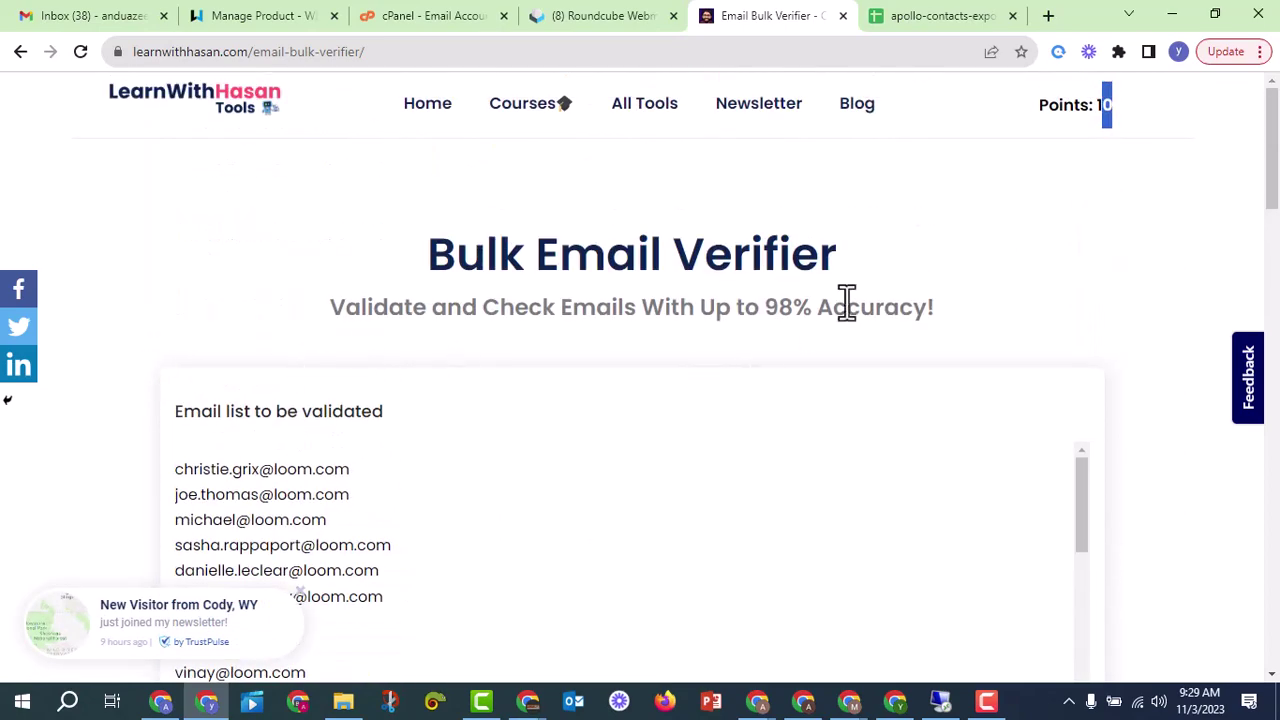
{"action": "left_click", "coordinate": [1153, 125]}
{"action": "left_click", "coordinate": [446, 112]}
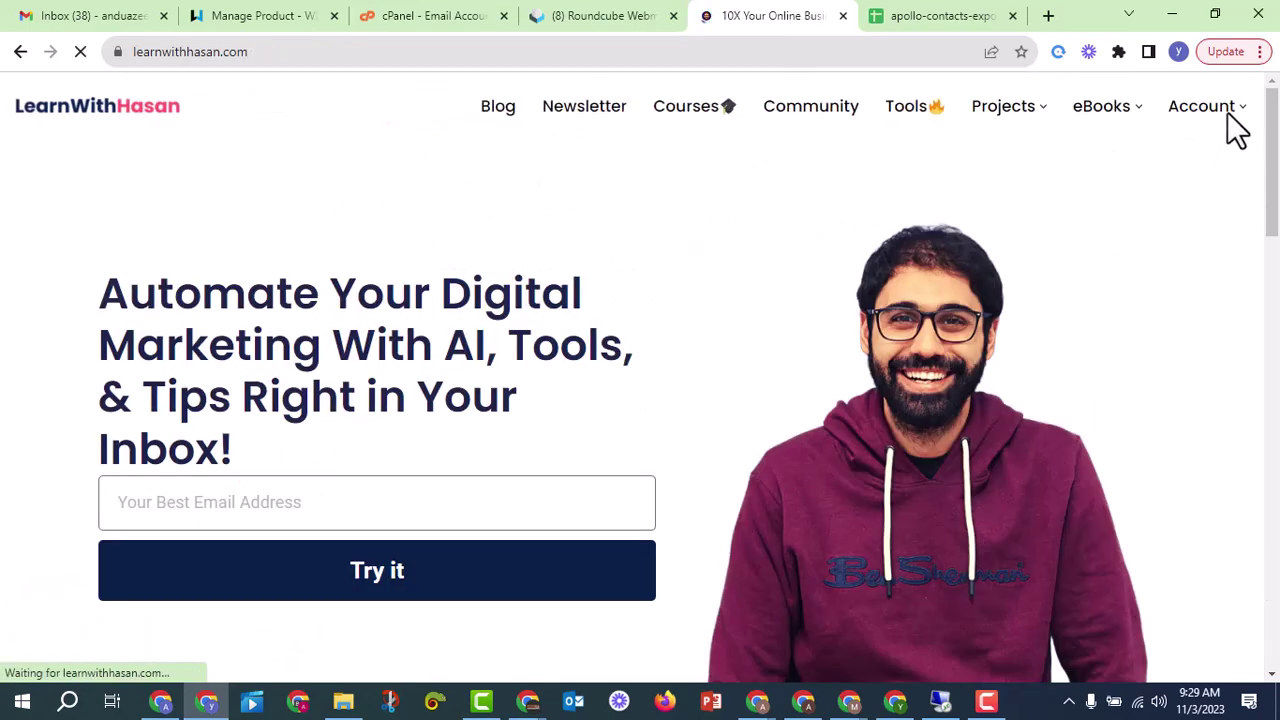
Step: Log out of LearnWithHasan, confirm with Yes, then Ctrl+Tab back to the spreadsheet
{"action": "mouse_move", "coordinate": [1230, 115]}
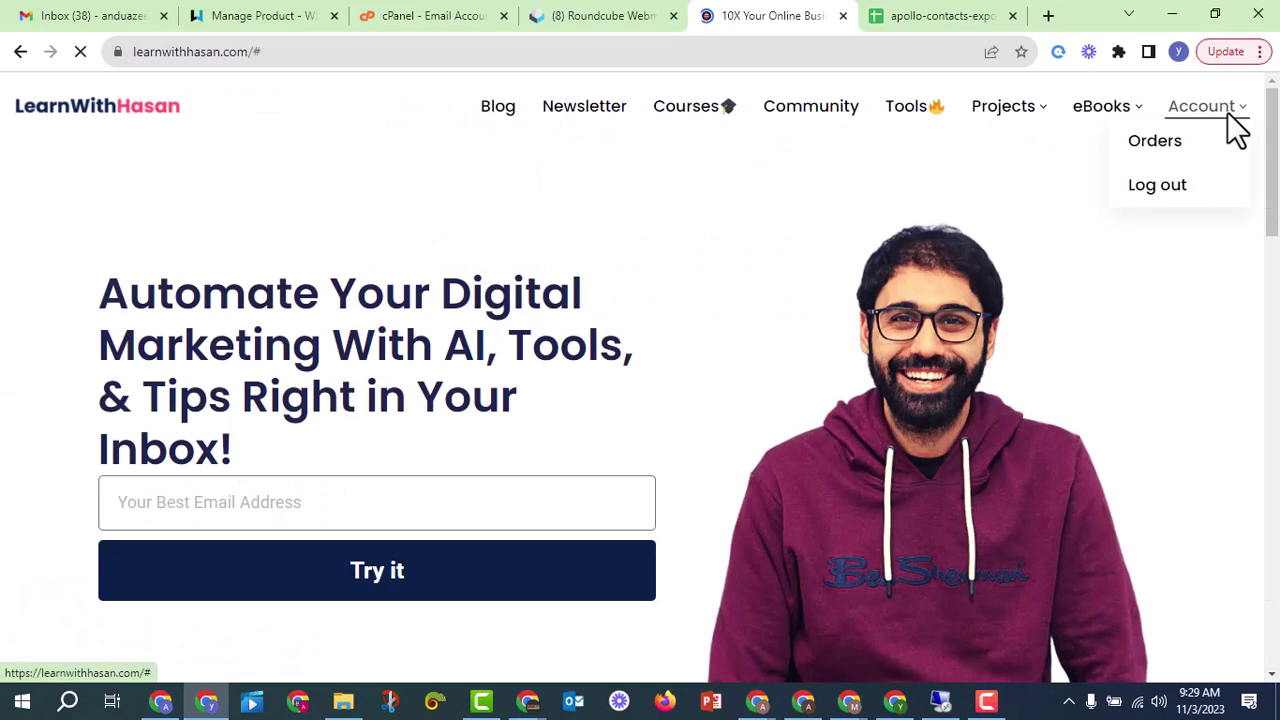
{"action": "left_click", "coordinate": [1190, 208]}
{"action": "left_click", "coordinate": [595, 18]}
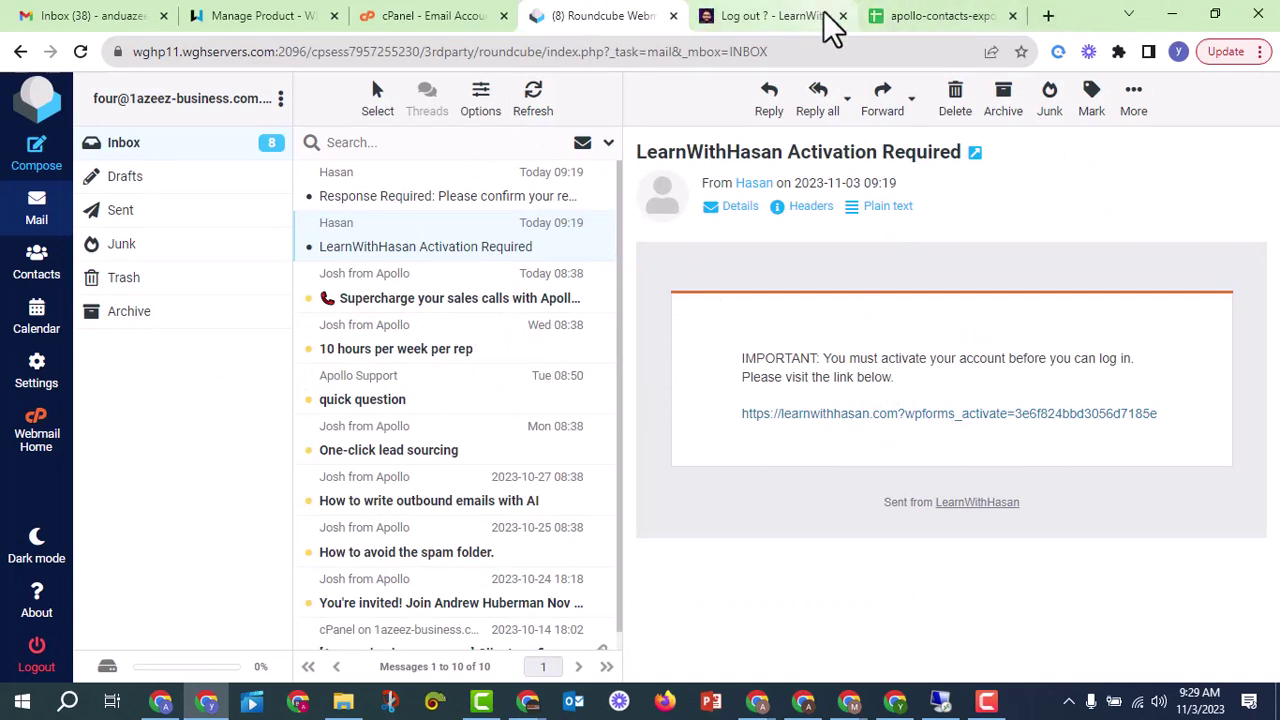
{"action": "left_click", "coordinate": [770, 16]}
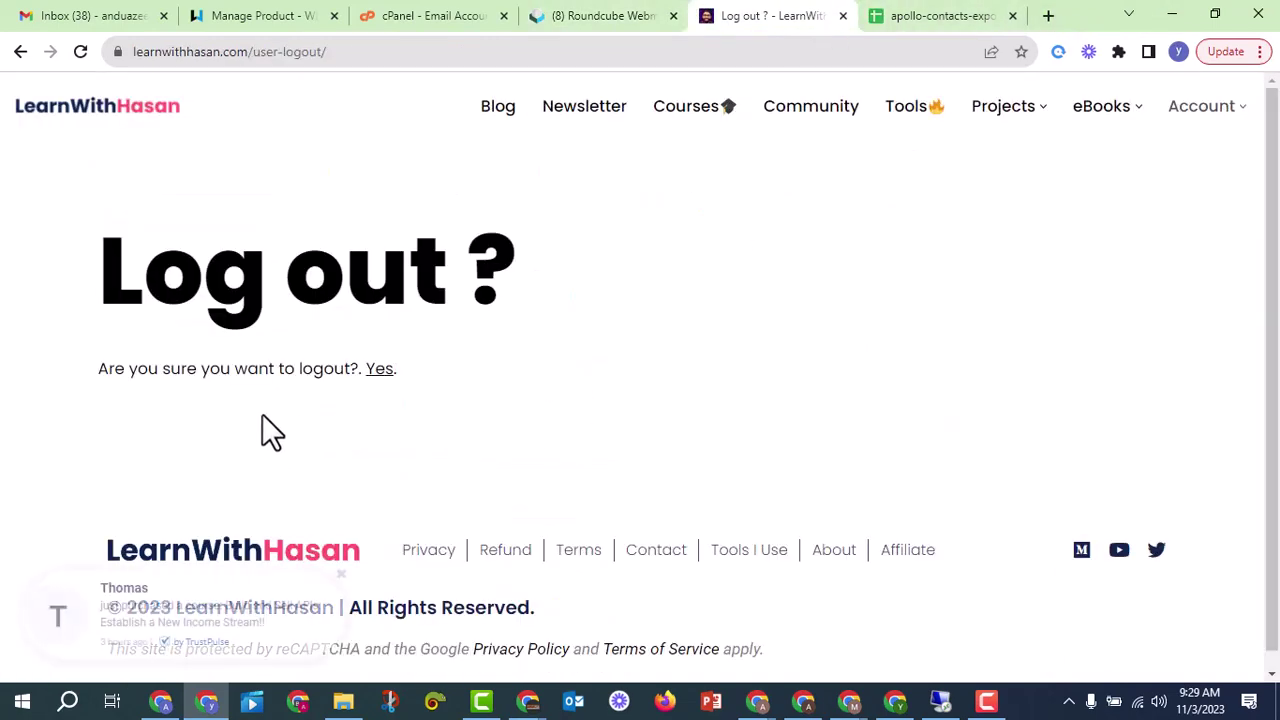
{"action": "left_click", "coordinate": [380, 370]}
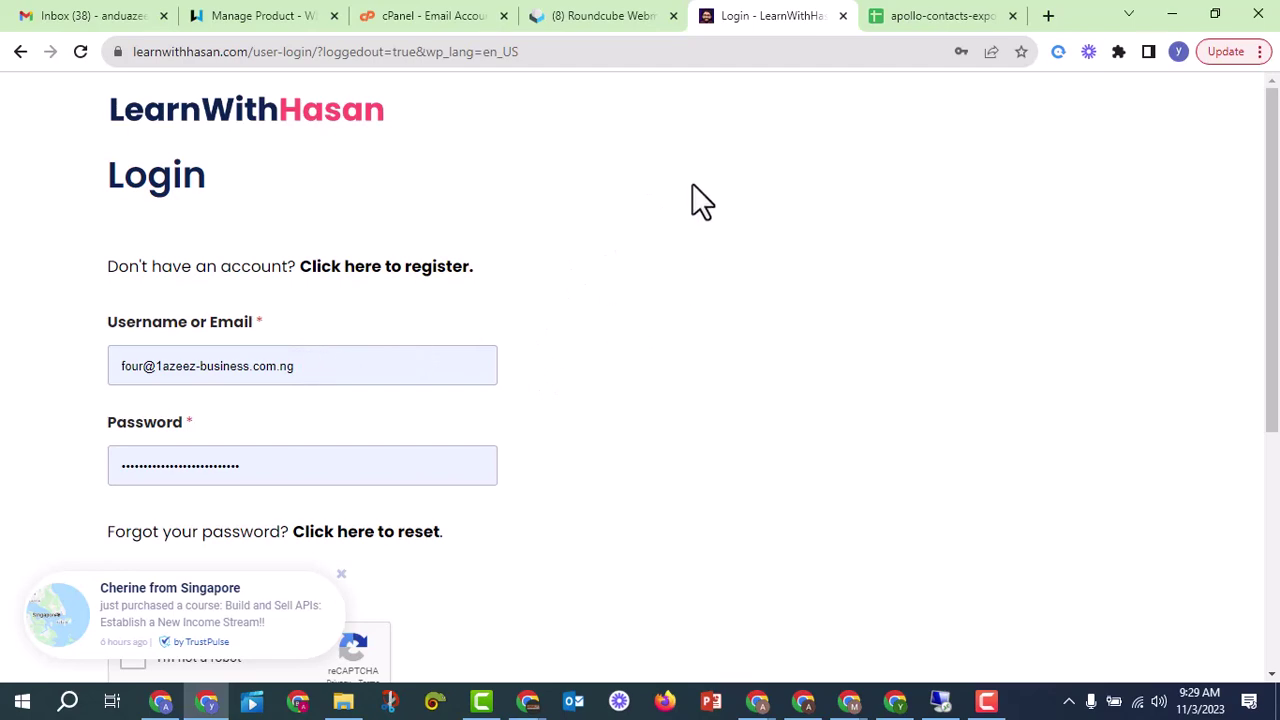
{"action": "key", "text": "ctrl+Tab"}
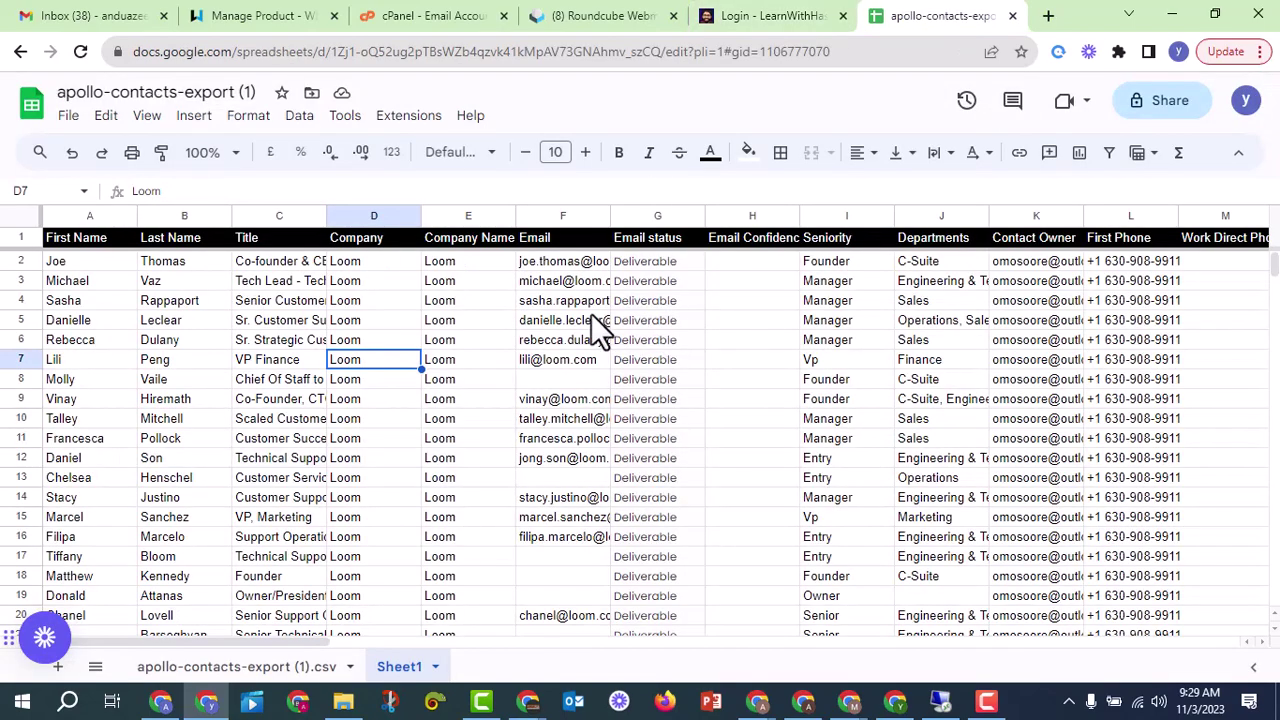